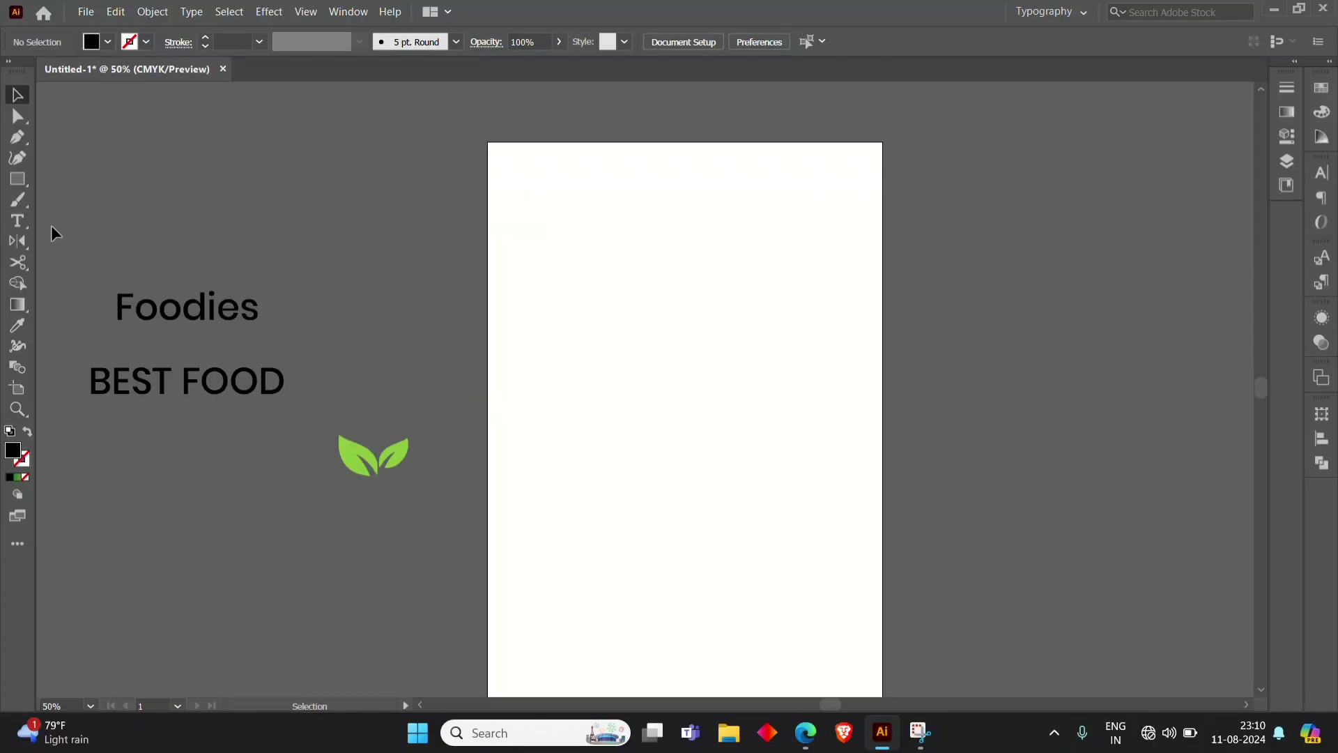
# Step: Draw an ellipse near the page centre and fill it with a dark green swatch
pyautogui.rightClick(18, 179)
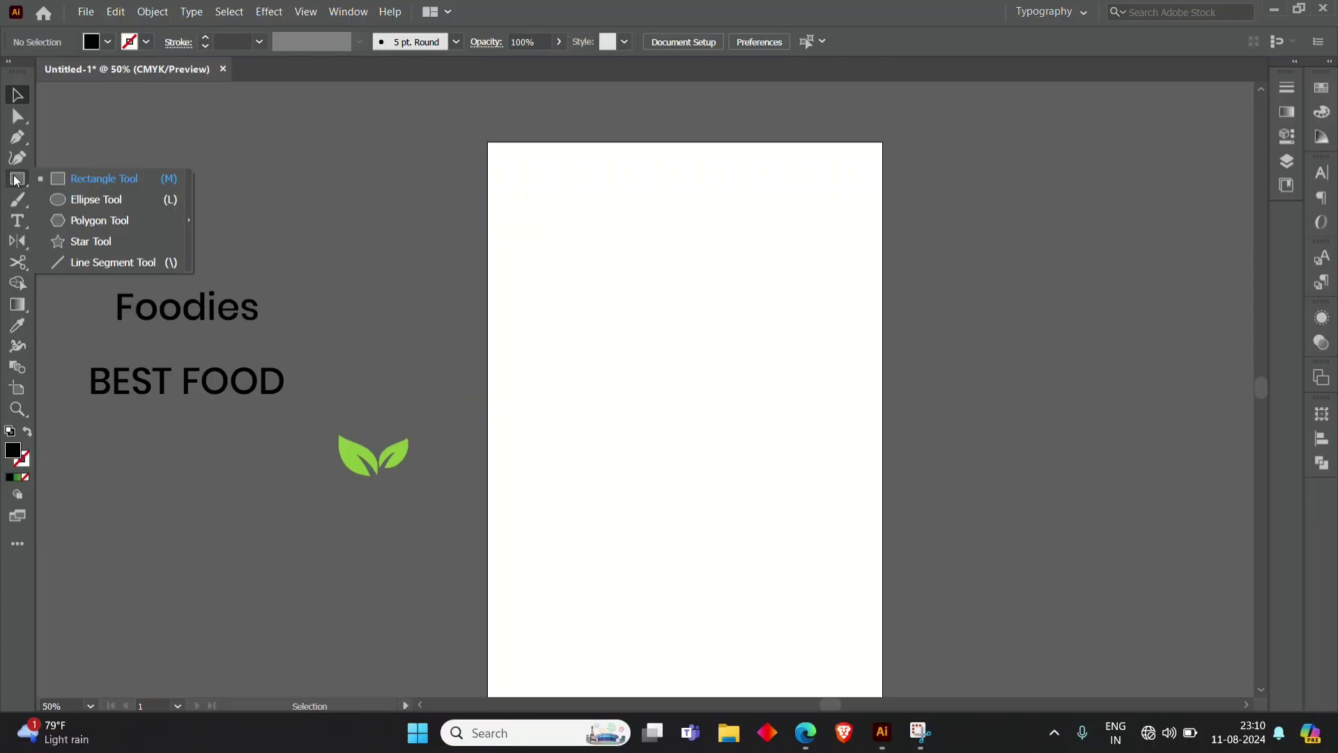
pyautogui.click(78, 198)
pyautogui.moveTo(596, 348); pyautogui.dragTo(765, 442)
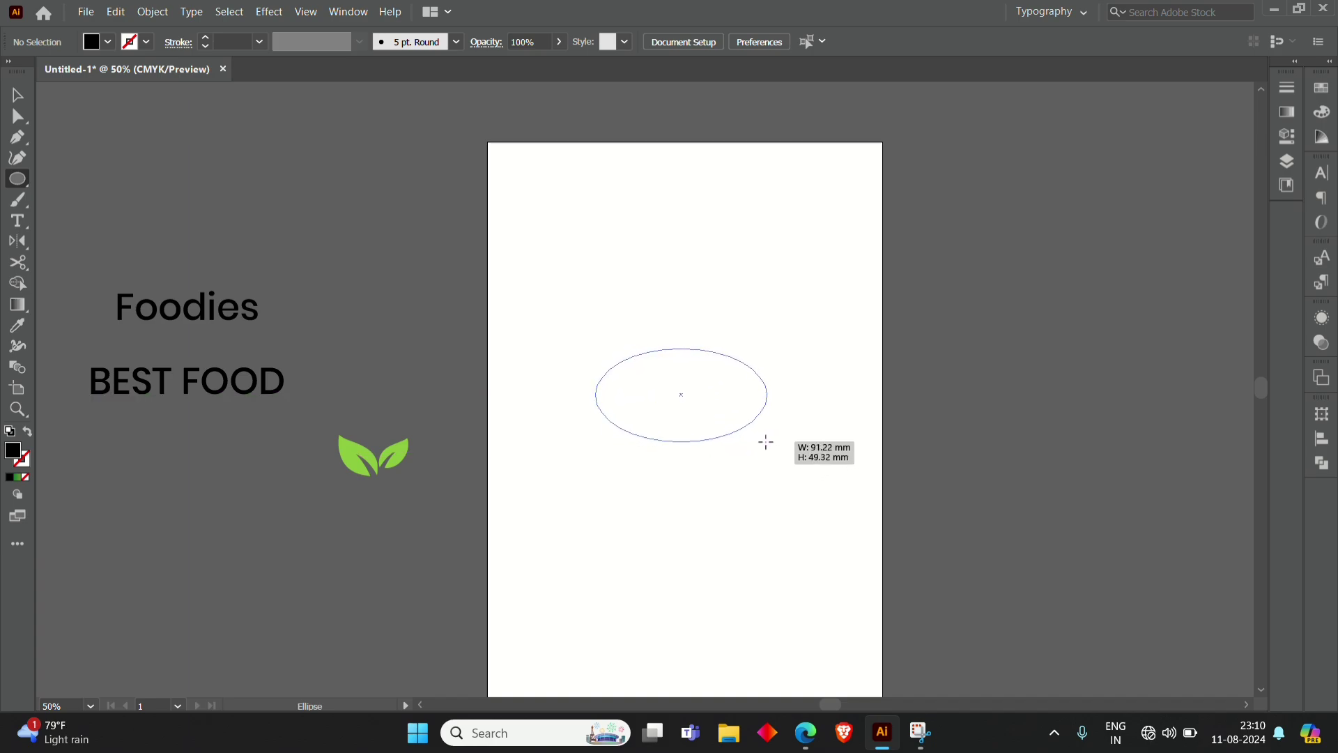
pyautogui.moveTo(765, 442); pyautogui.dragTo(768, 448)
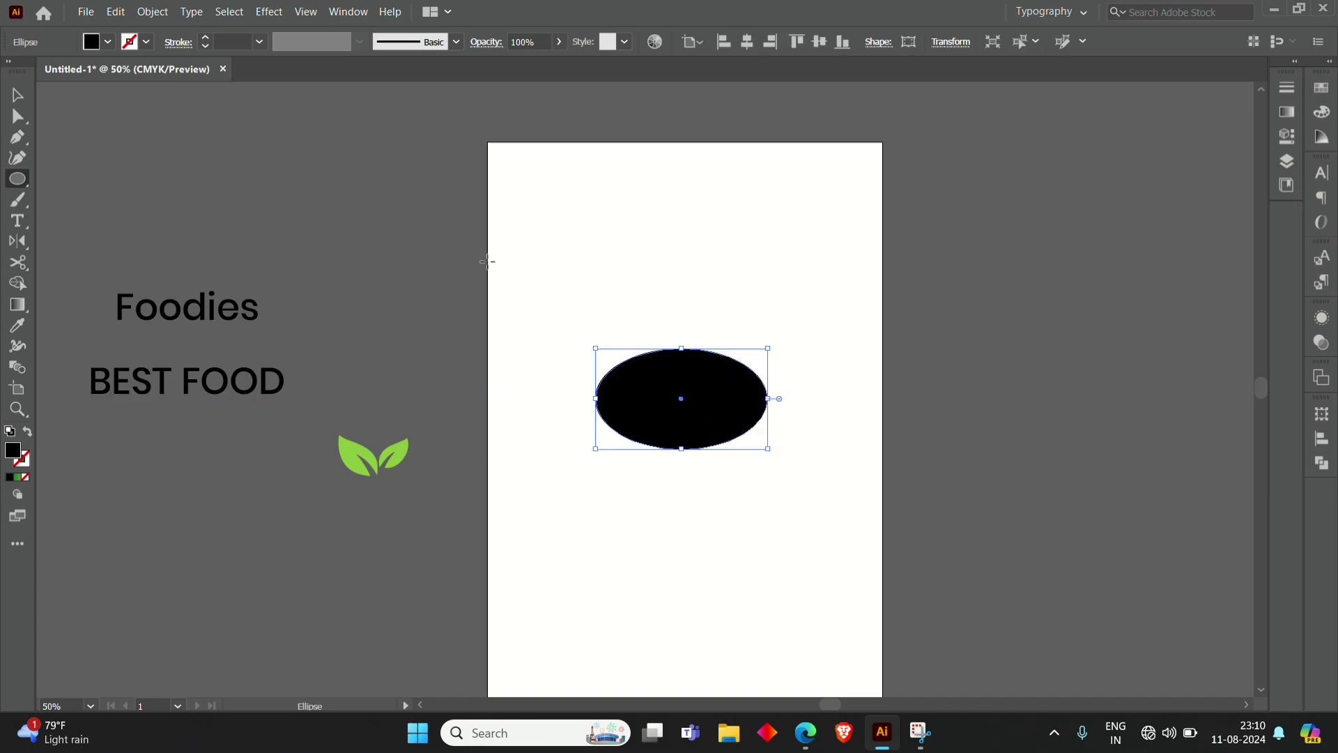
pyautogui.click(108, 41)
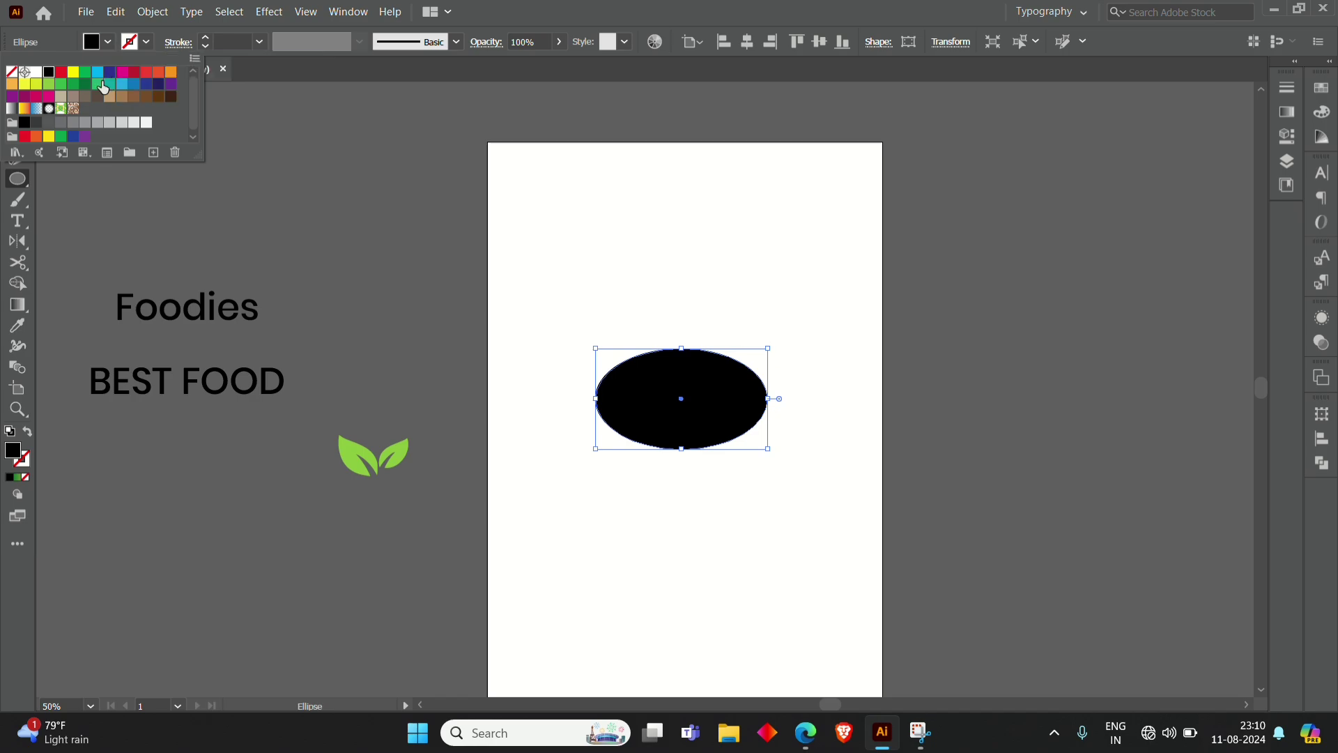
pyautogui.click(86, 83)
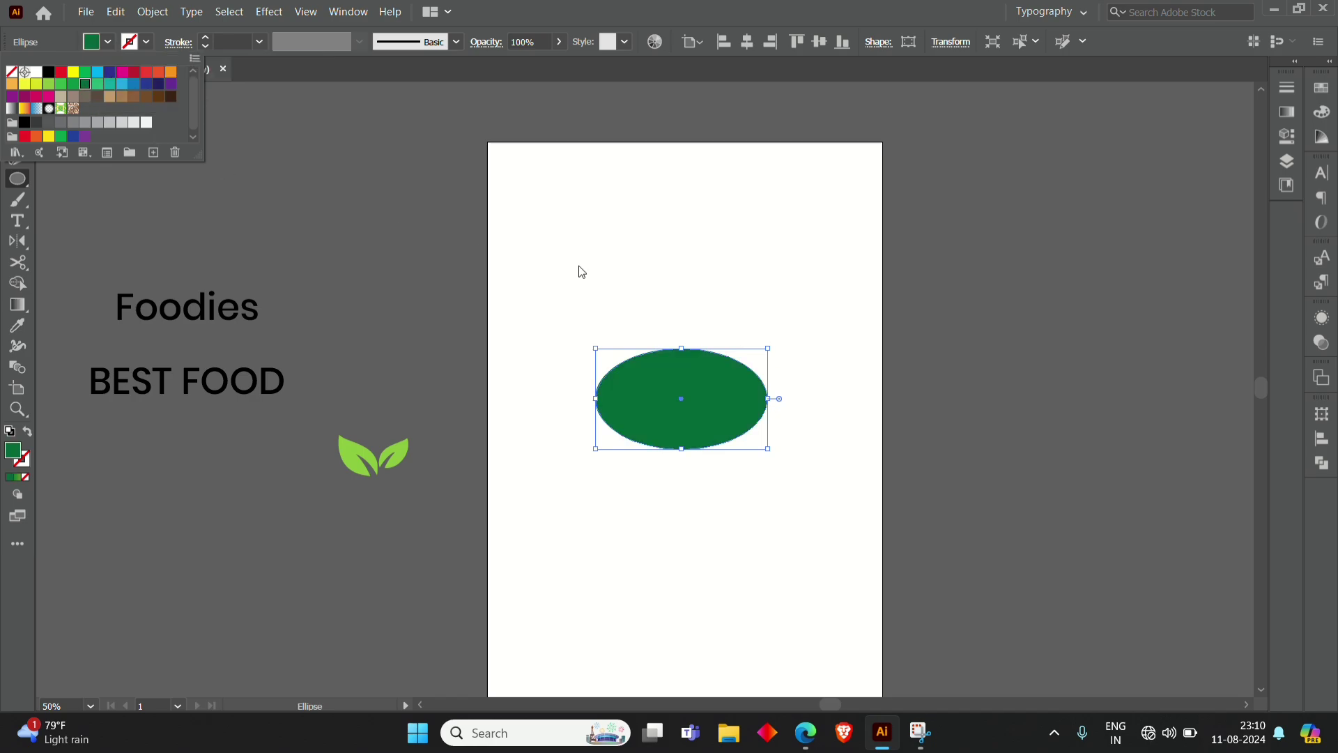
pyautogui.press('Escape')
pyautogui.click(18, 96)
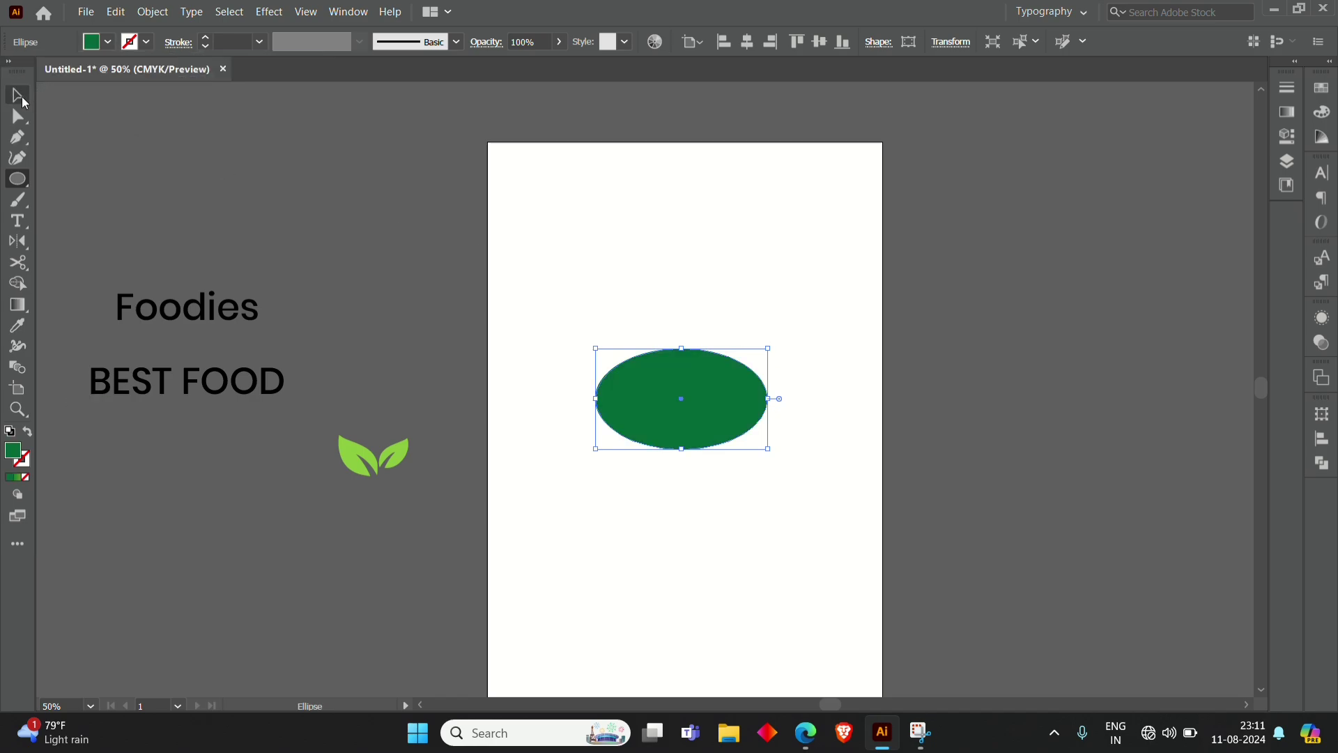
pyautogui.click(454, 334)
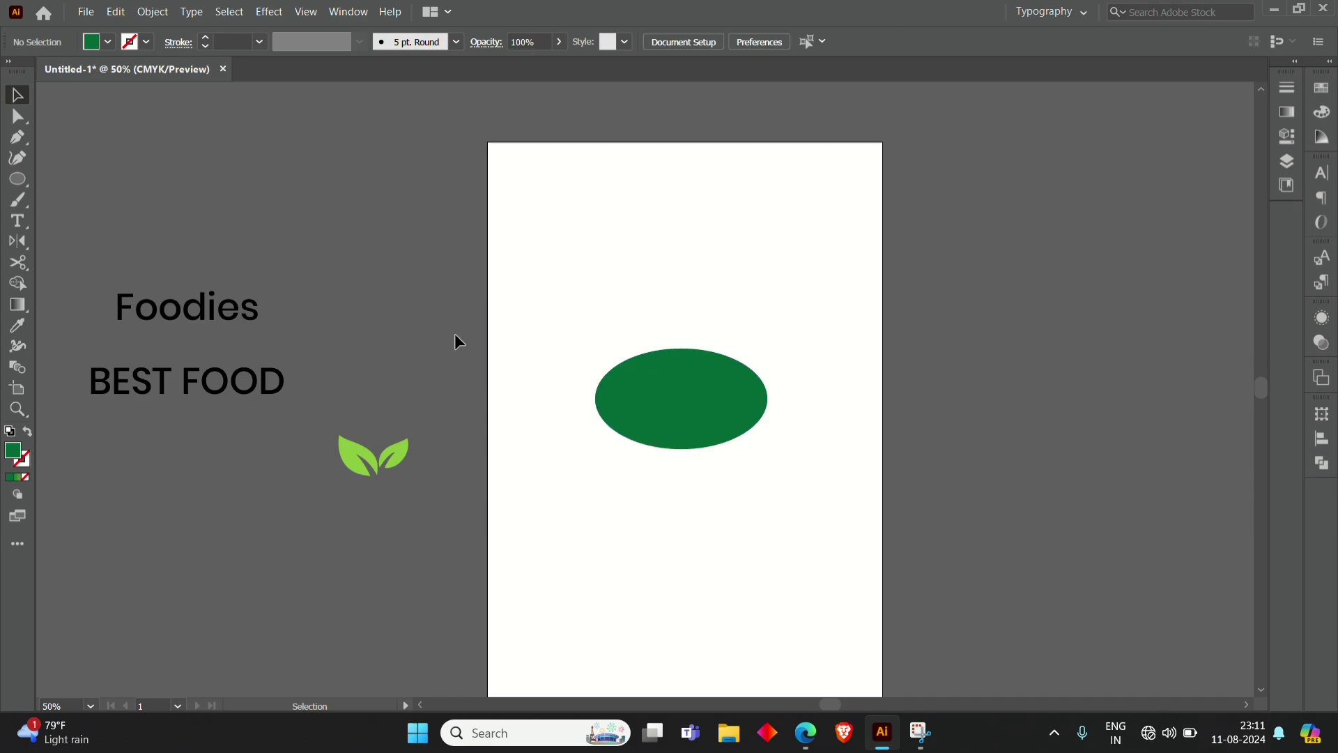
# Step: Move the Foodies text below the green ellipse
pyautogui.click(258, 306)
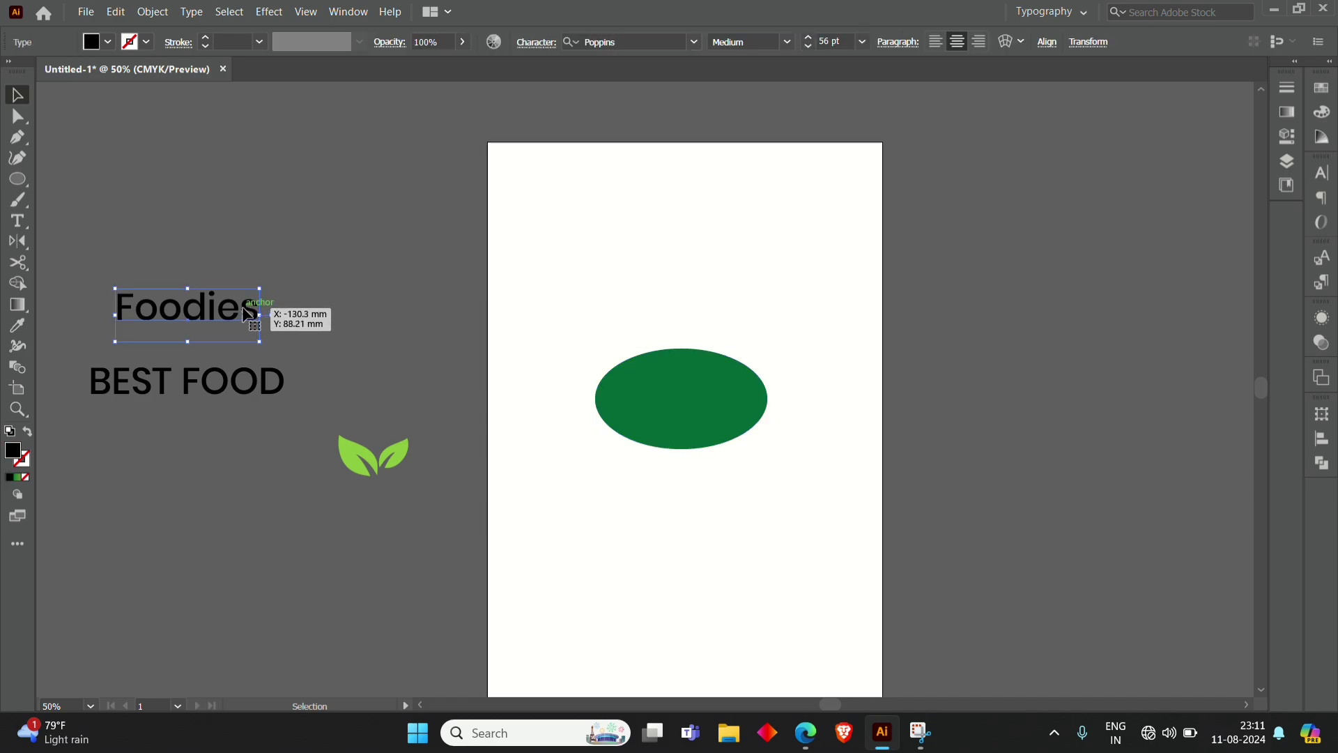
pyautogui.moveTo(237, 315); pyautogui.dragTo(727, 513)
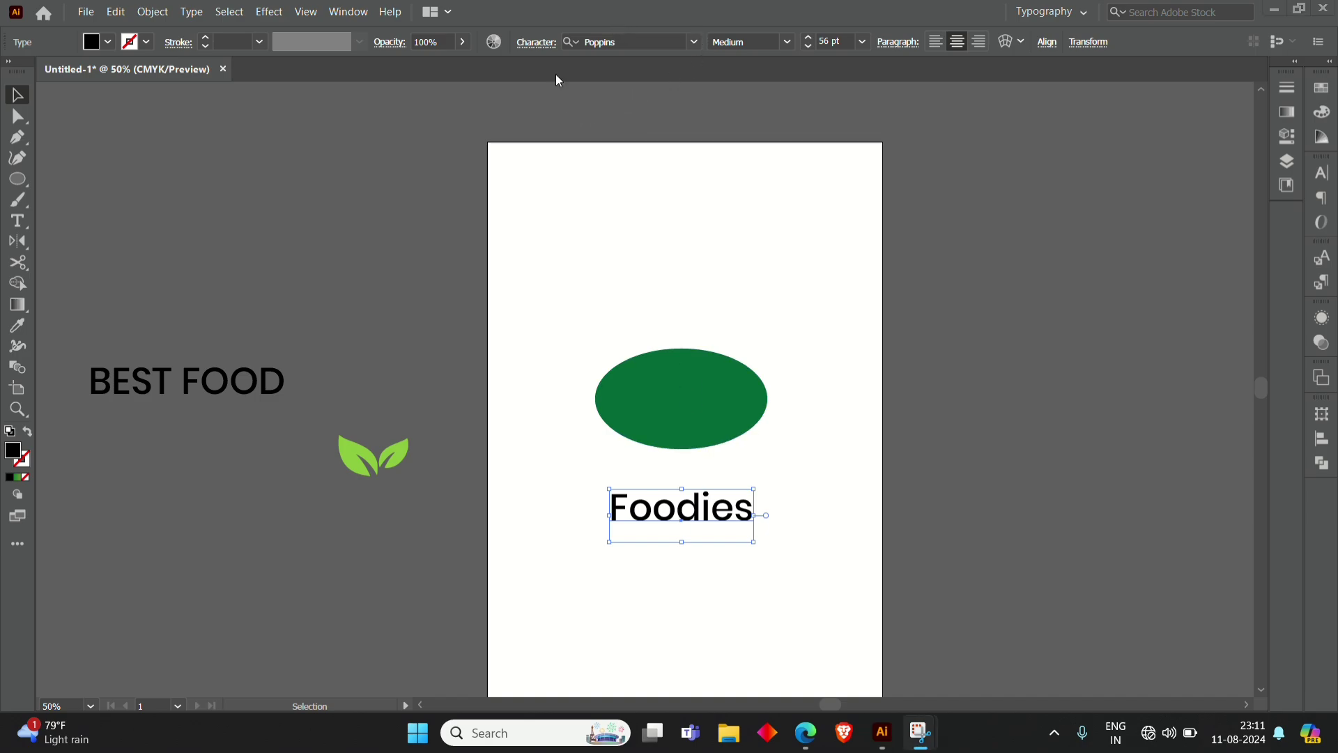
pyautogui.click(545, 43)
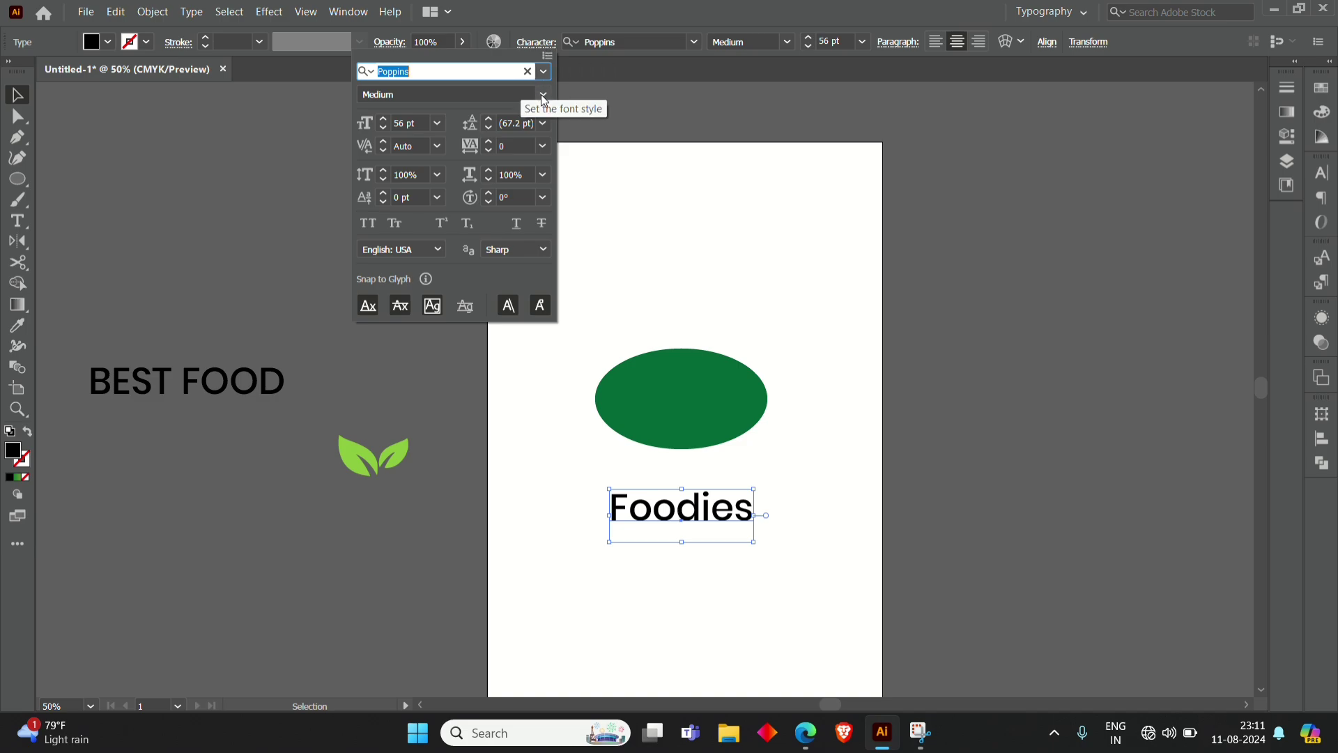
pyautogui.click(645, 140)
pyautogui.click(710, 316)
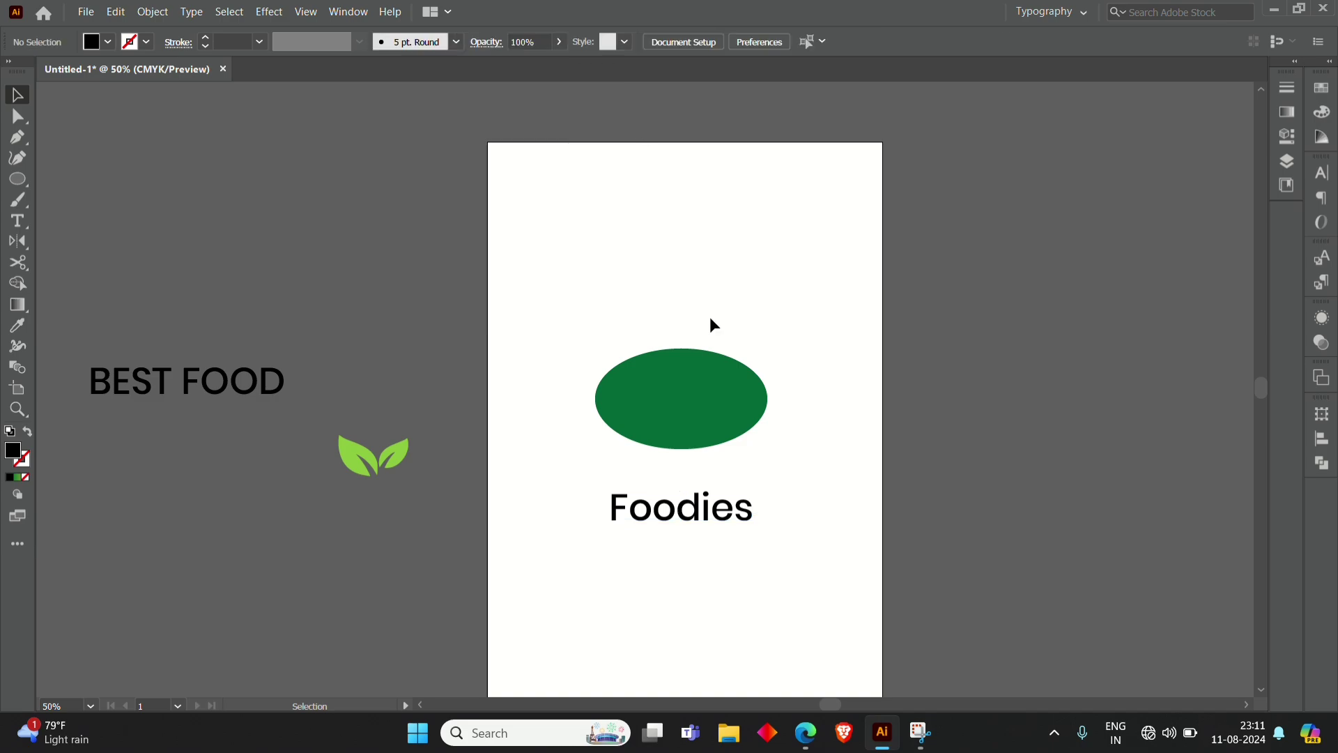
# Step: Set the Foodies text in the Script MT Bold font
pyautogui.click(697, 531)
pyautogui.click(538, 48)
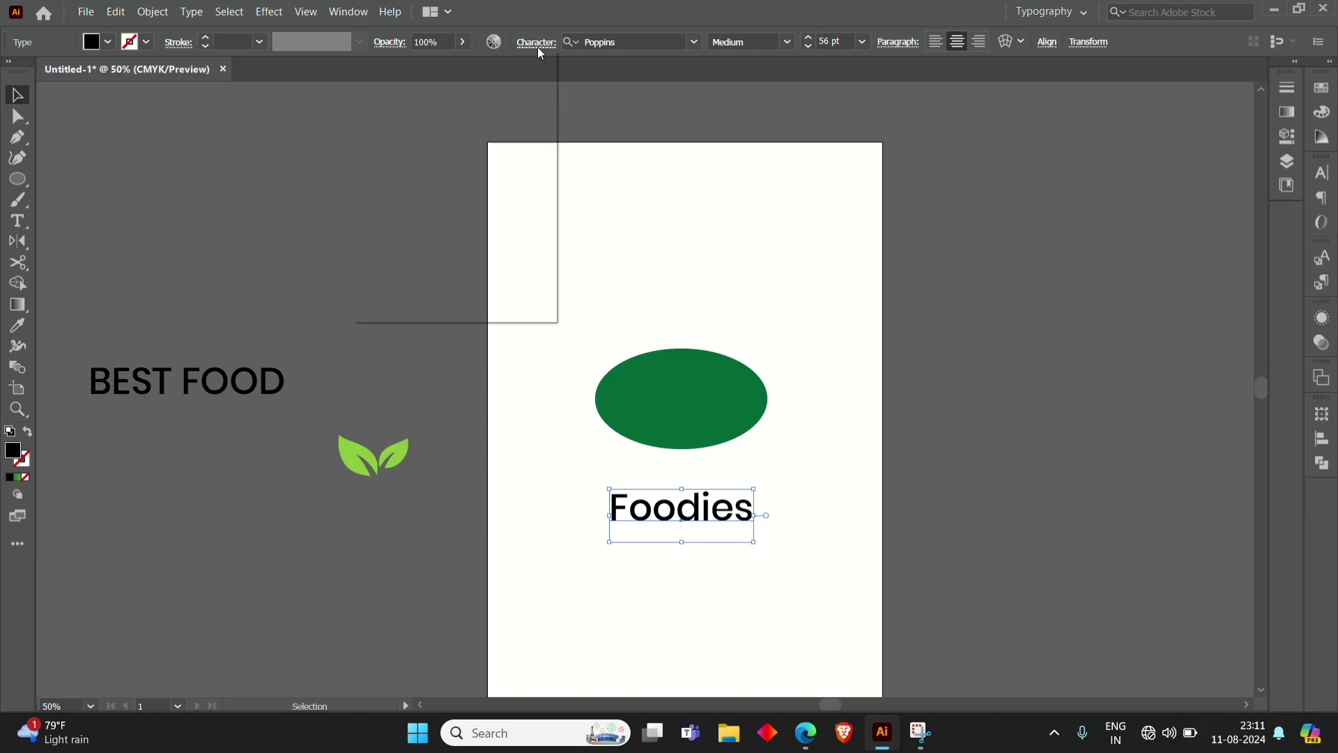
pyautogui.click(547, 74)
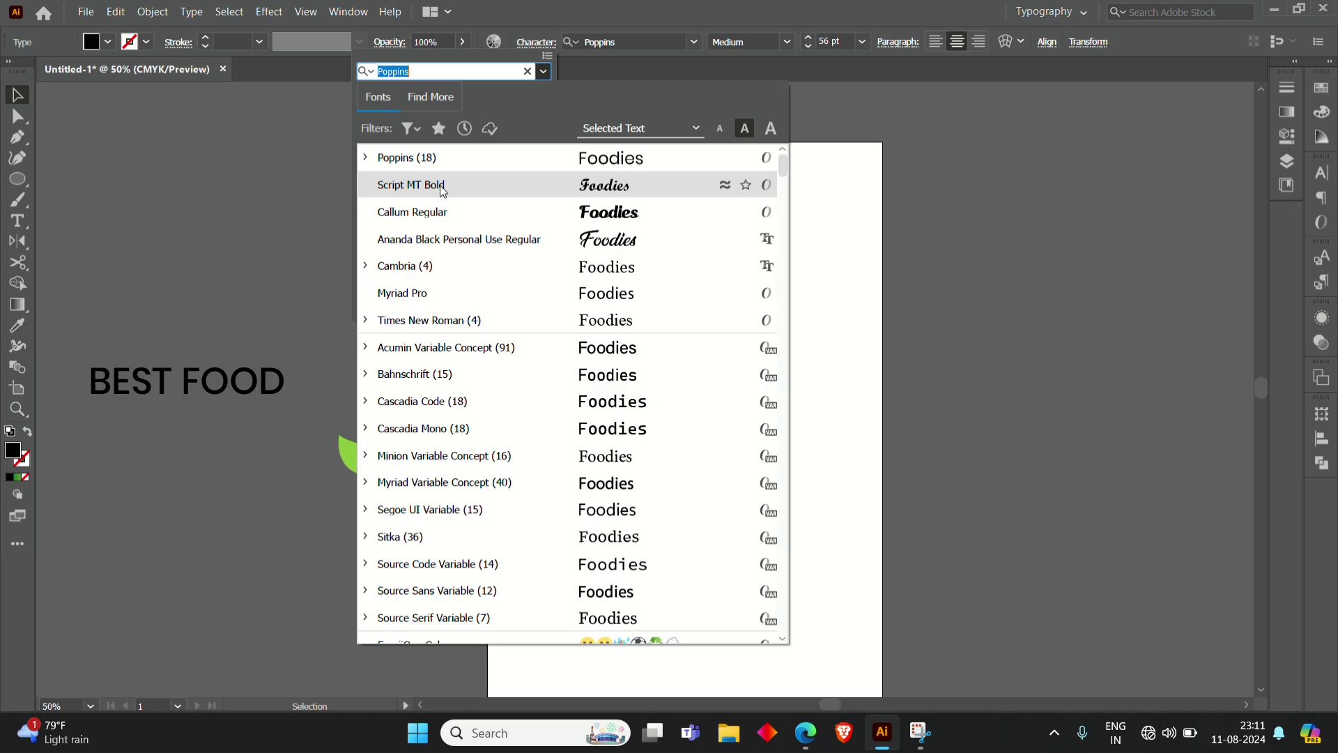
pyautogui.click(442, 187)
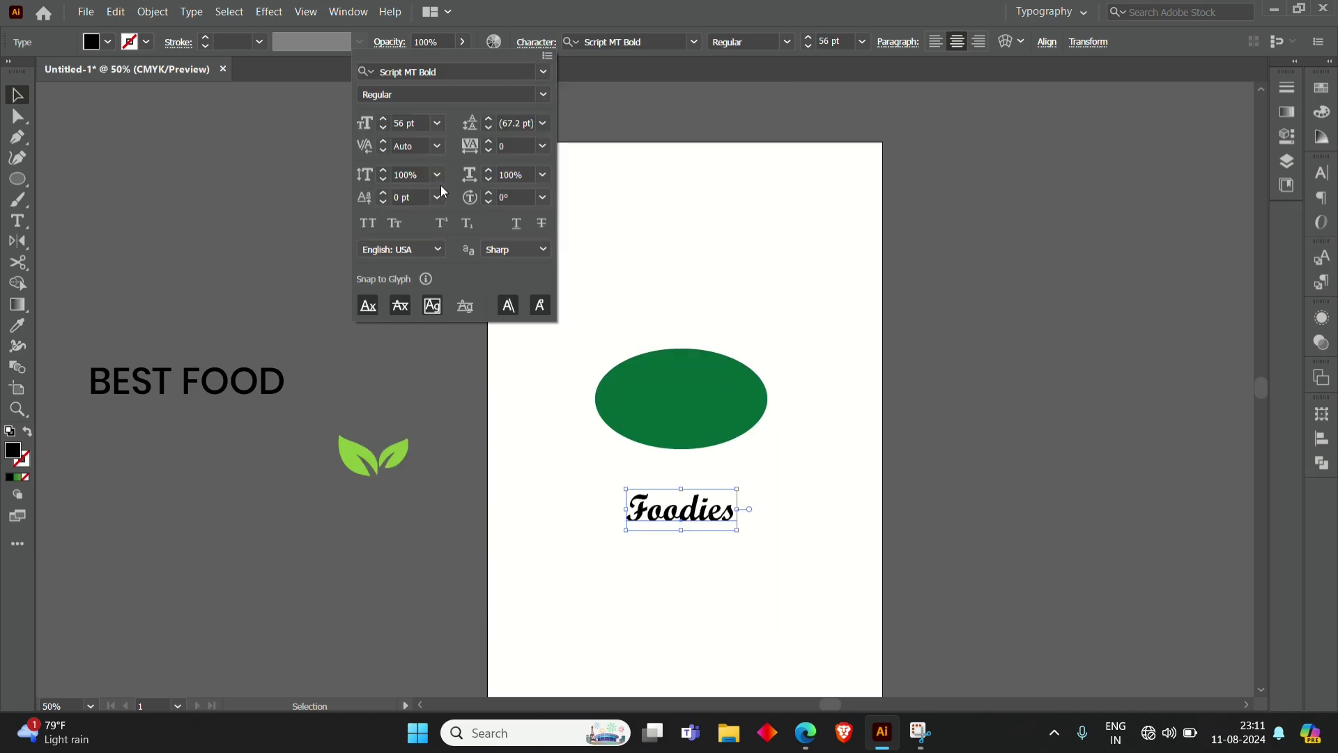
pyautogui.click(673, 603)
pyautogui.click(680, 565)
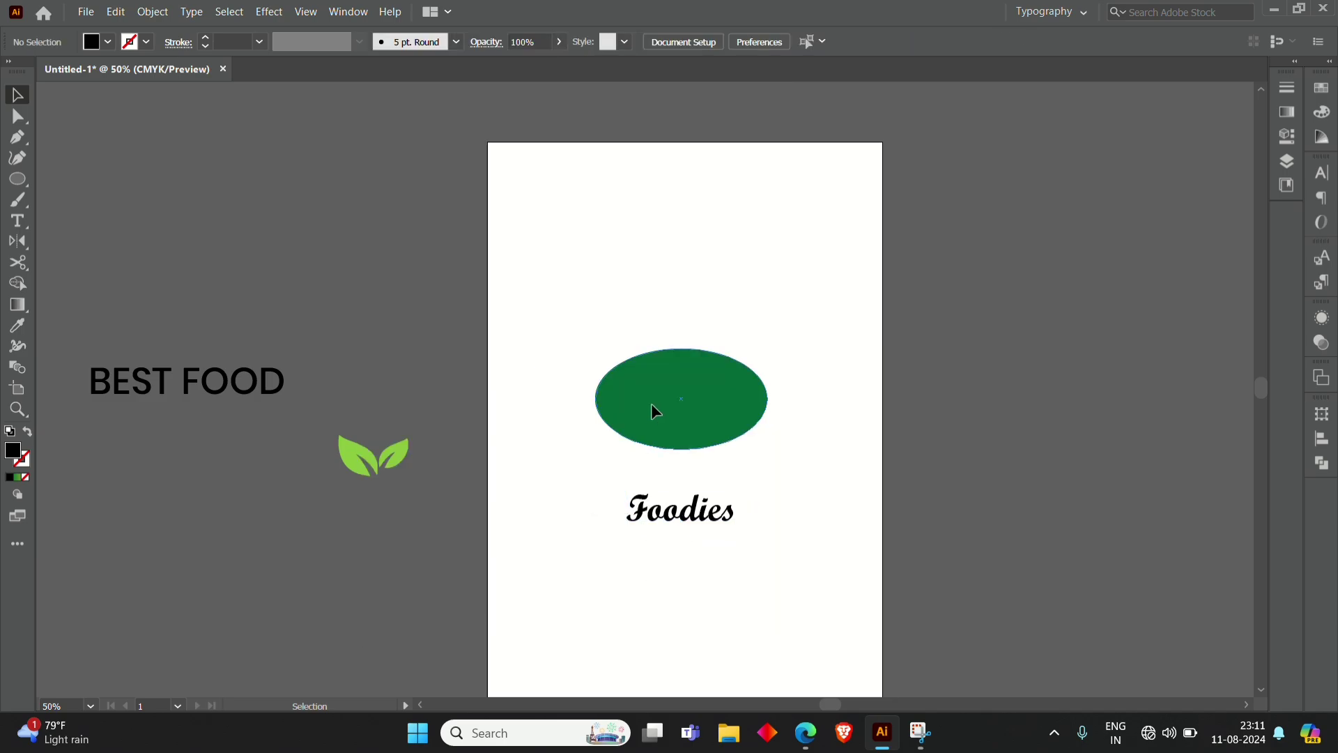
pyautogui.click(677, 408)
# Step: Duplicate the green ellipse below Foodies and remove the copy's fill
pyautogui.moveTo(680, 402)
pyautogui.mouseDown()
pyautogui.moveTo(675, 288)
pyautogui.moveTo(691, 619)
pyautogui.mouseUp()
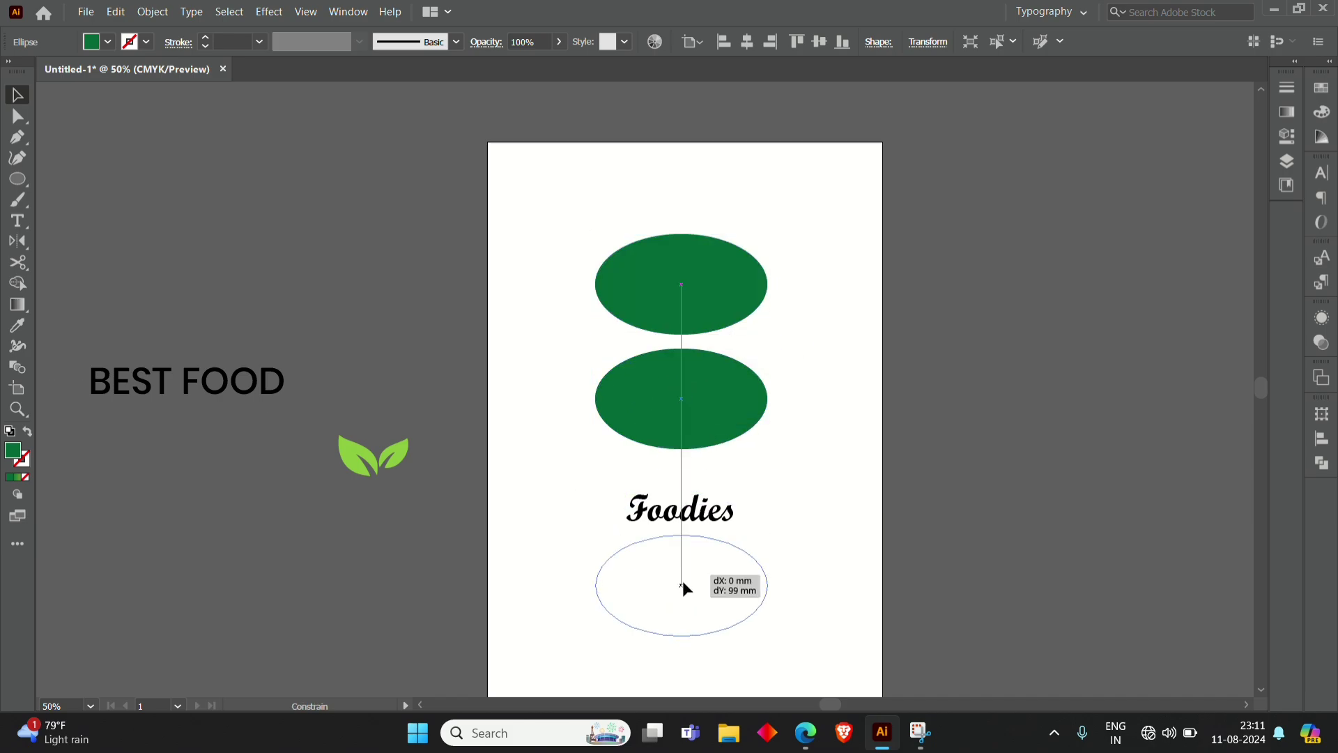
pyautogui.hotkey('ctrl', 'z')
pyautogui.hotkey('ctrl', 'z')
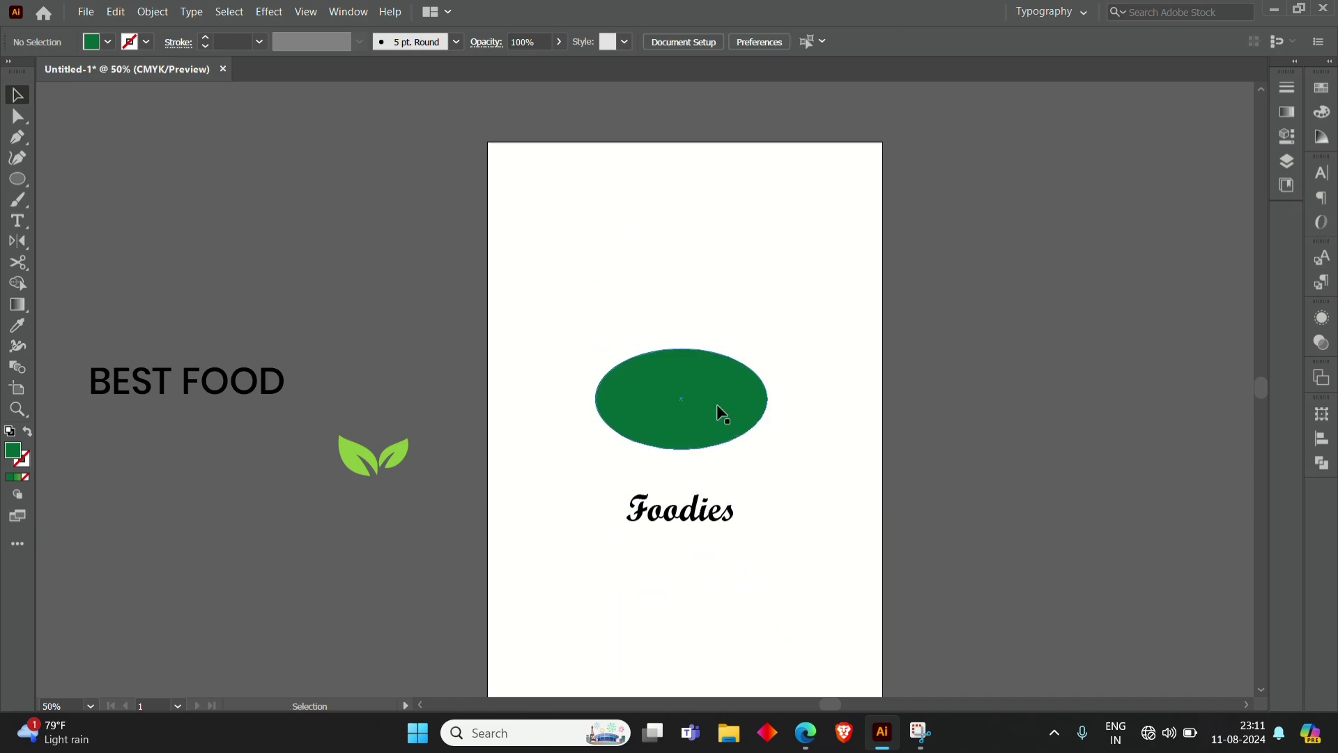
pyautogui.moveTo(716, 399); pyautogui.dragTo(720, 610)
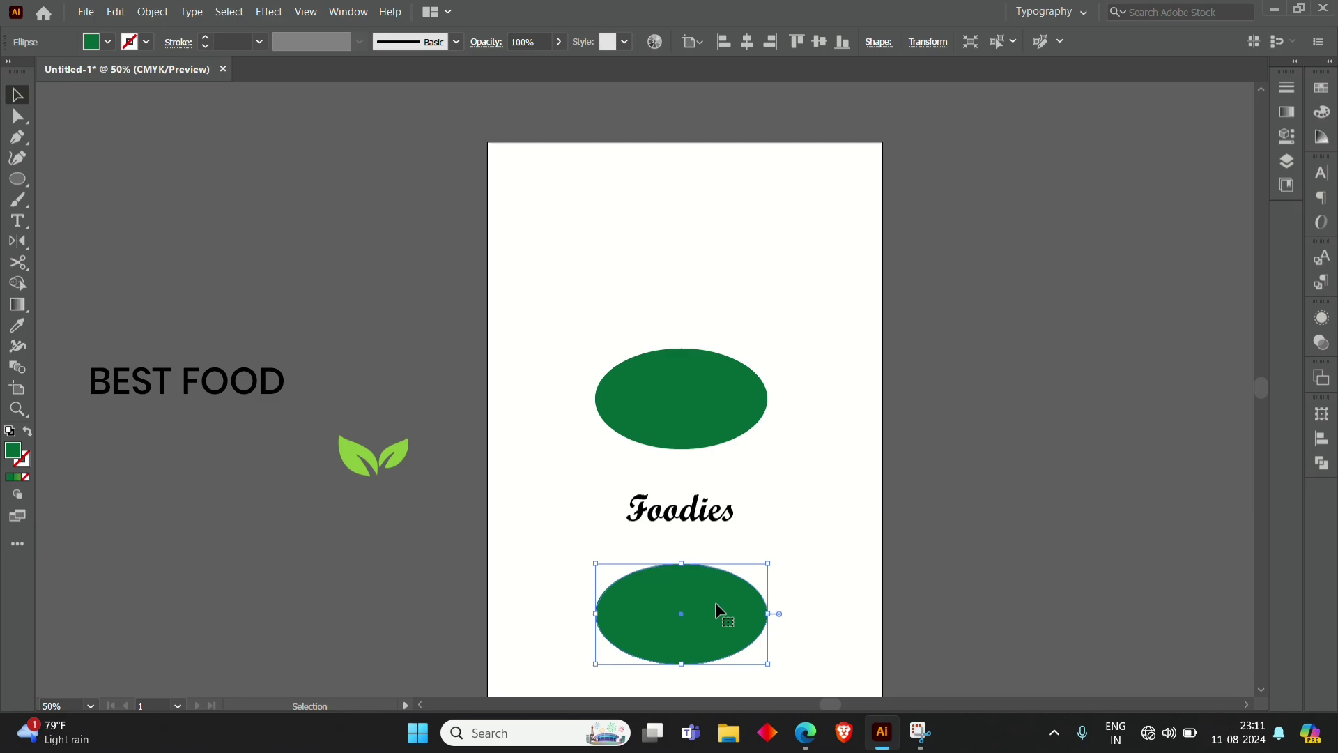
pyautogui.click(108, 42)
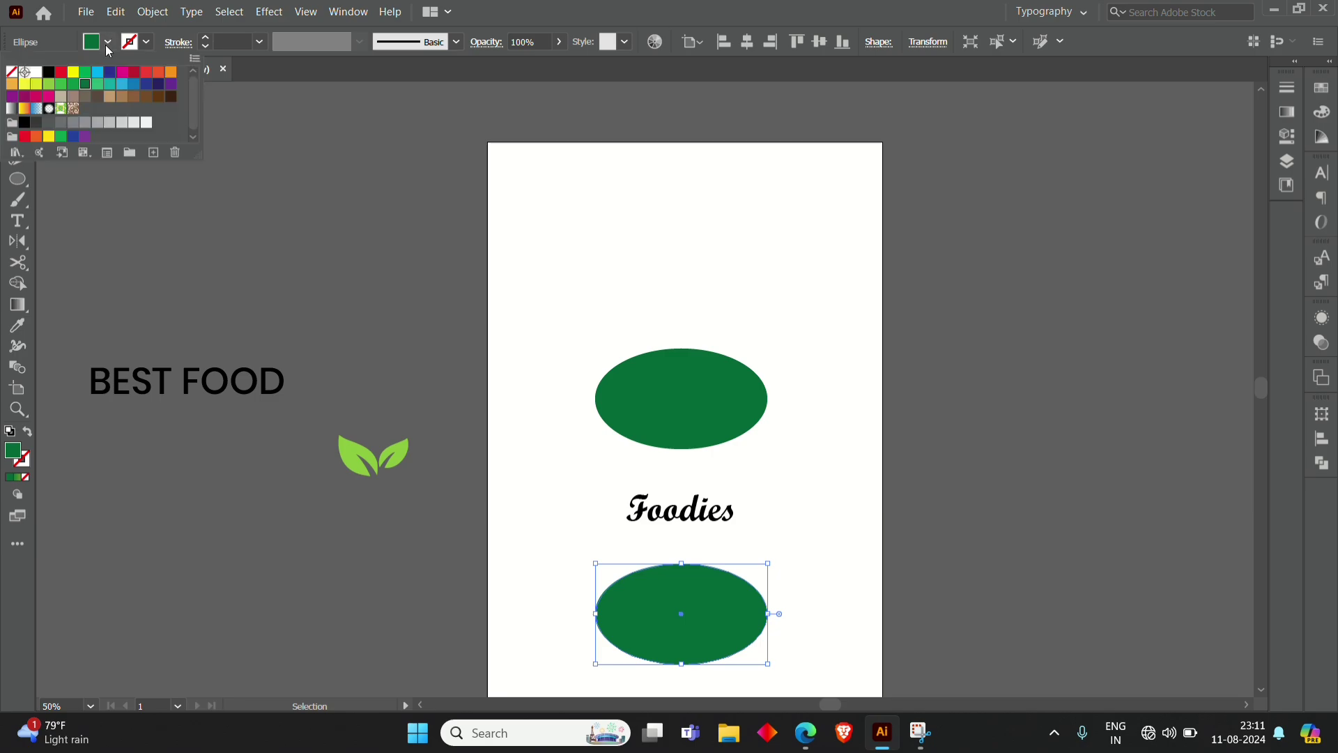
pyautogui.click(12, 71)
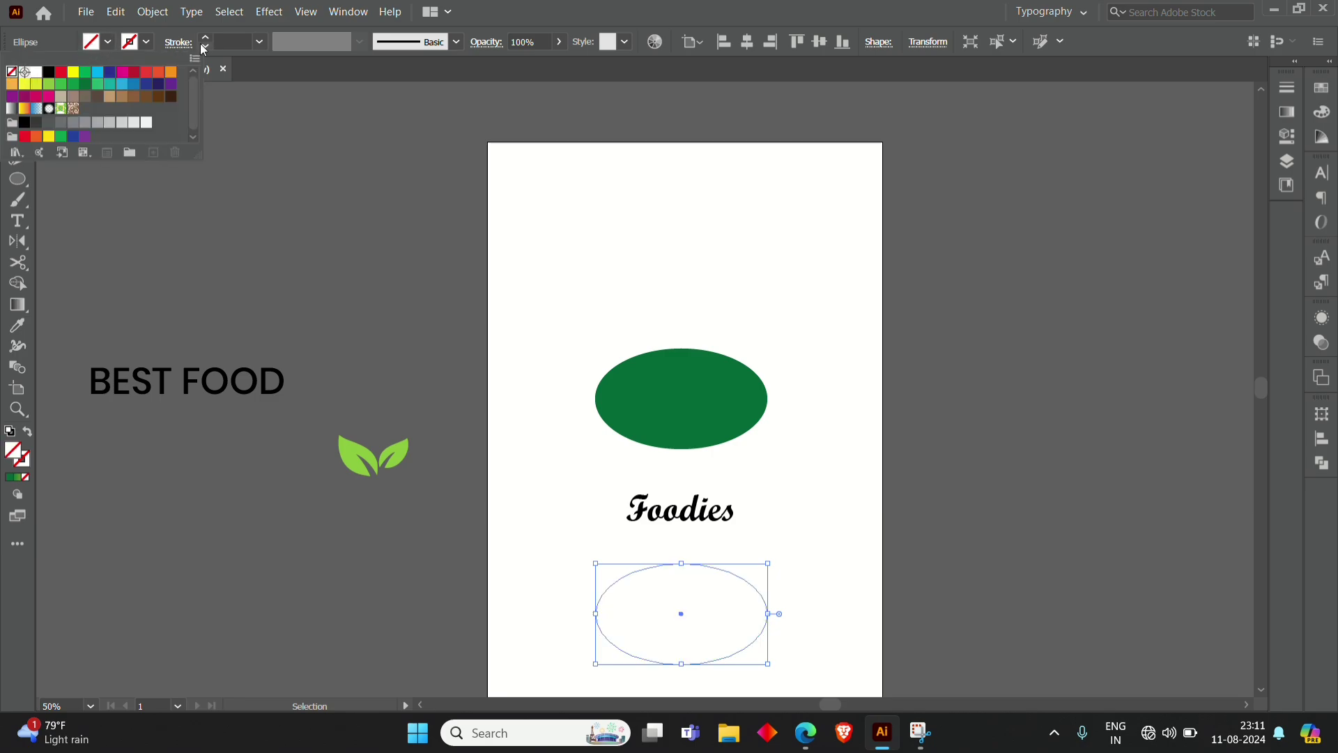
# Step: Give the unfilled ellipse copy a 0.75 pt black outline
pyautogui.click(208, 47)
pyautogui.click(207, 47)
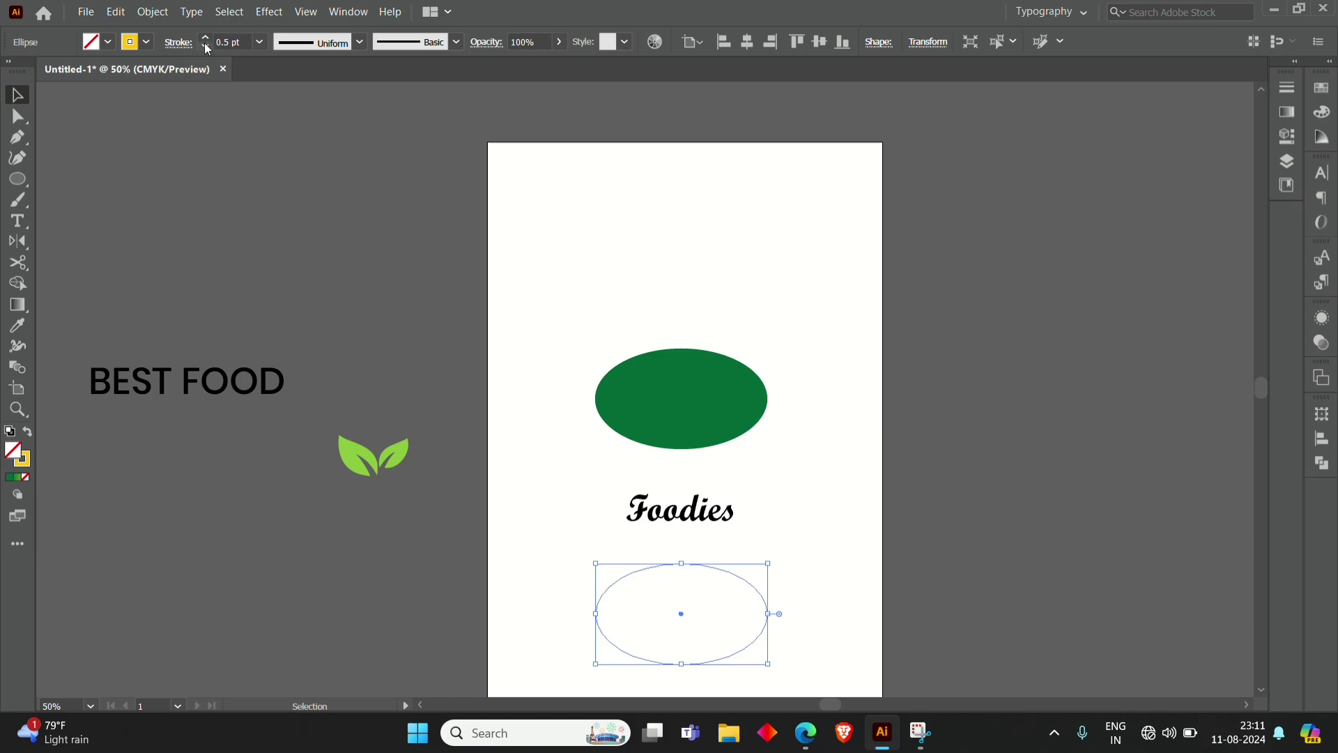
pyautogui.click(206, 38)
pyautogui.click(501, 322)
pyautogui.click(597, 603)
pyautogui.click(147, 43)
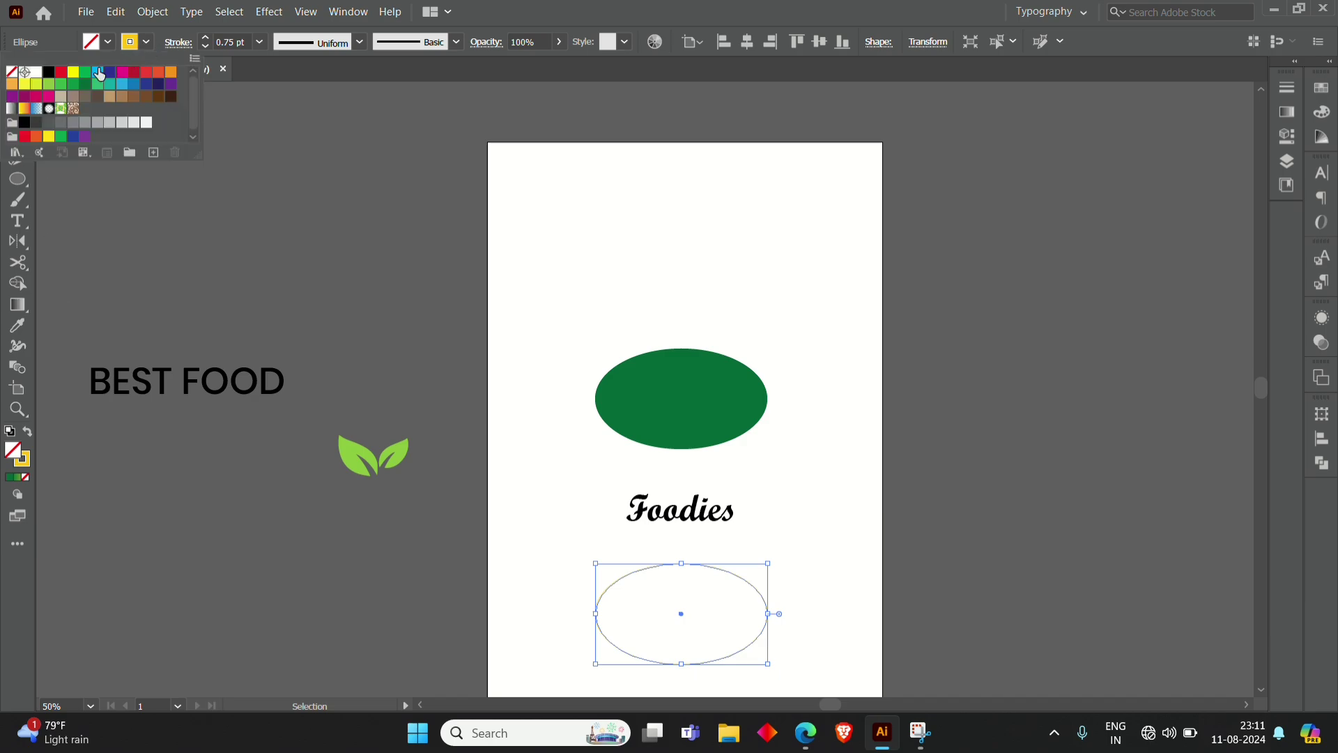
pyautogui.click(54, 72)
pyautogui.click(502, 472)
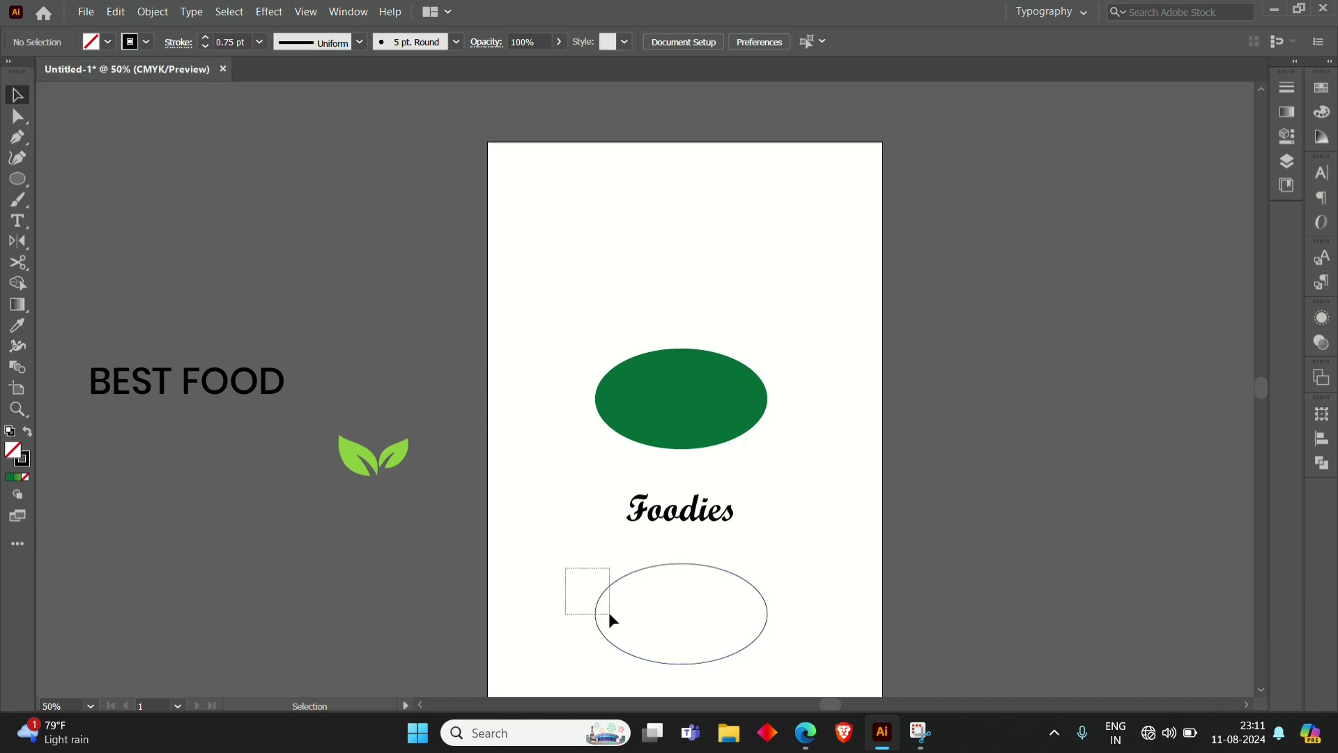
pyautogui.moveTo(609, 614); pyautogui.dragTo(653, 639)
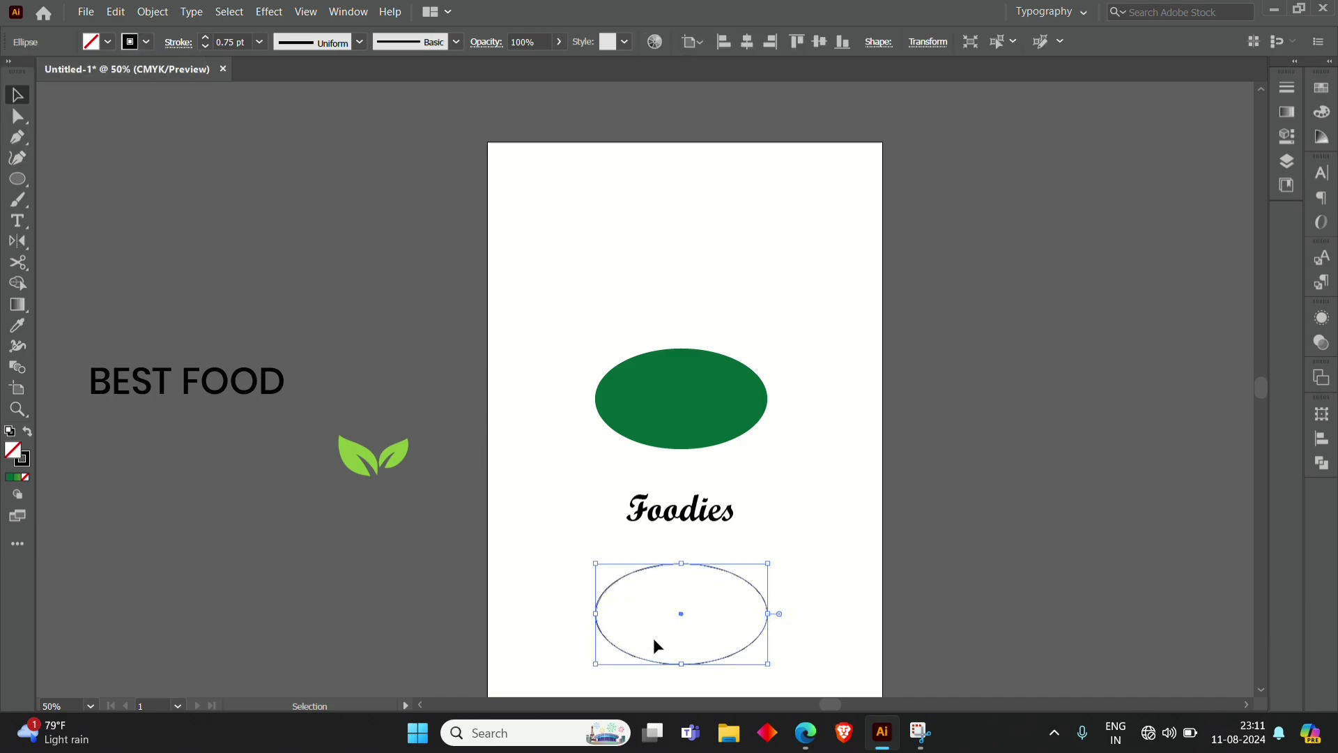
# Step: Attempt to cut the outline ellipse with Scissors at its left and top points, then undo
pyautogui.click(17, 263)
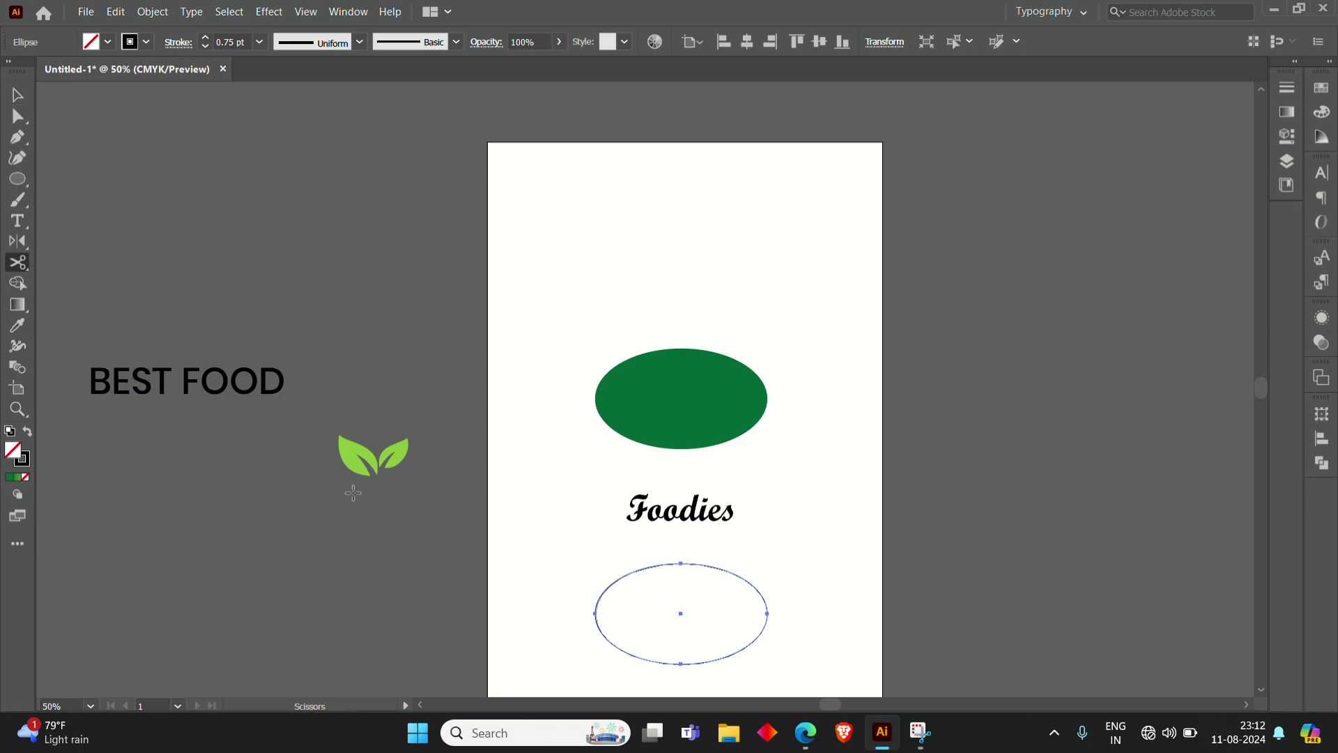
pyautogui.click(595, 614)
pyautogui.click(681, 563)
pyautogui.click(680, 563)
pyautogui.click(831, 393)
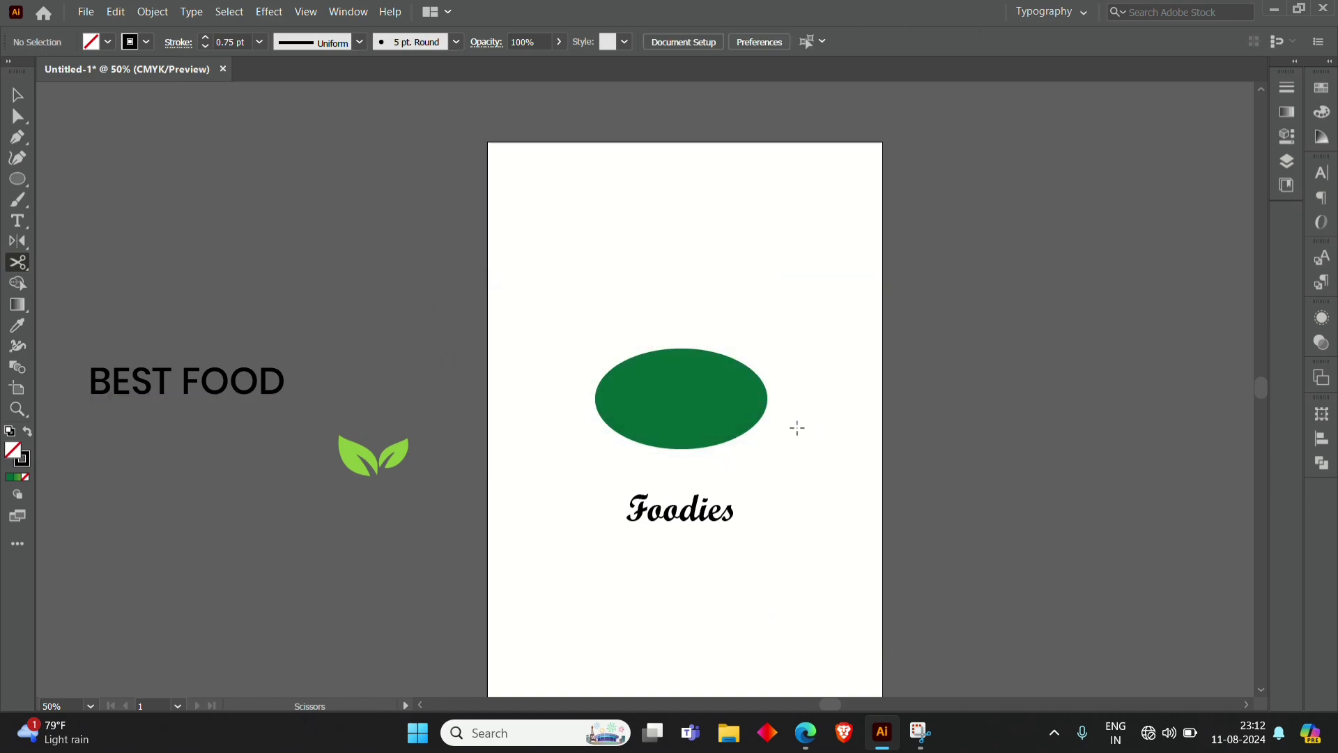
pyautogui.hotkey('ctrl', 'z')
pyautogui.press('v')
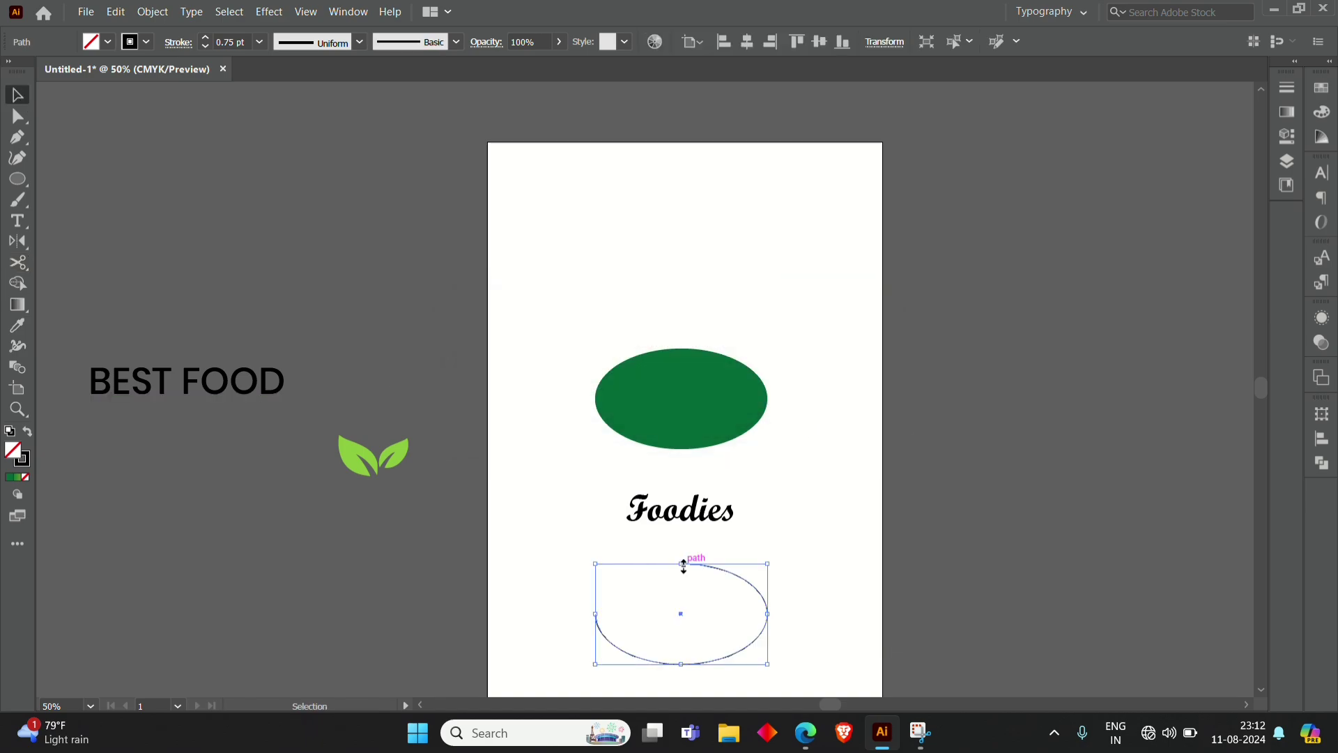
# Step: Delete the ellipse's top anchor and rotate the remaining half 180° into an upward arch
pyautogui.click(21, 117)
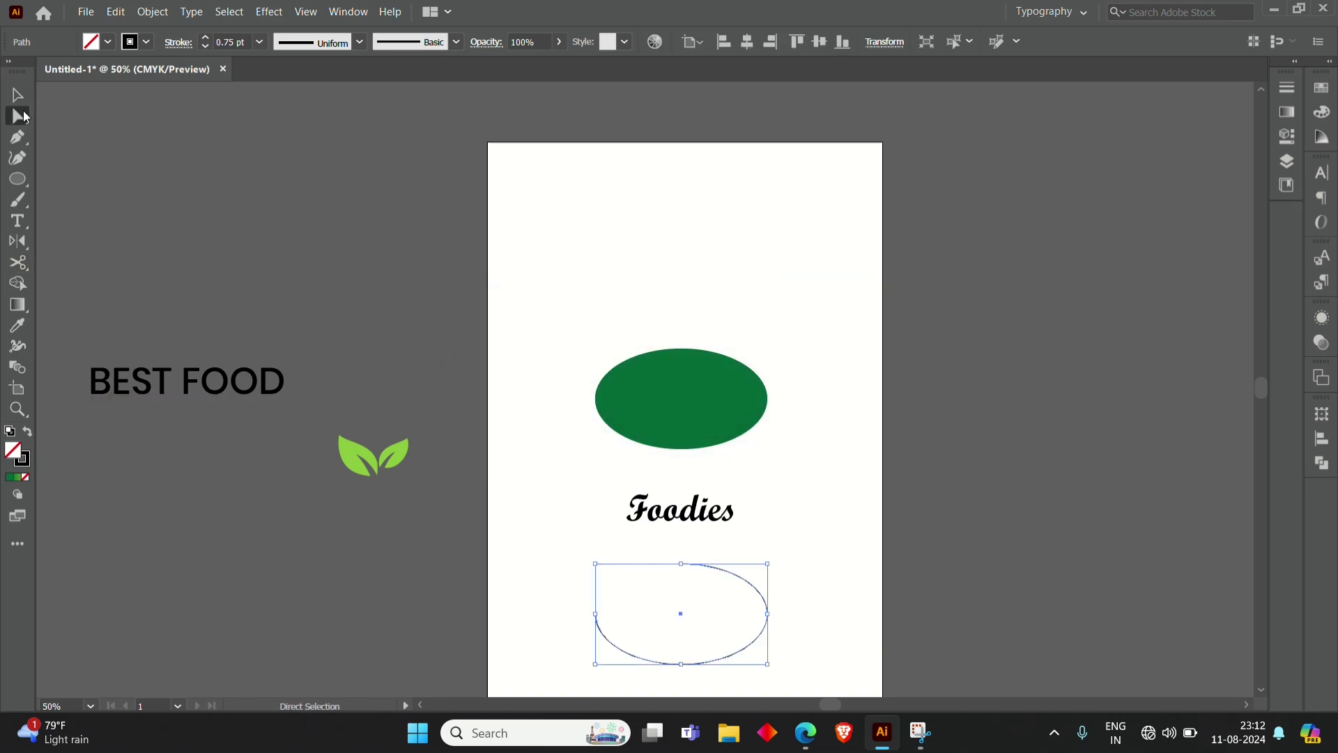
pyautogui.click(681, 564)
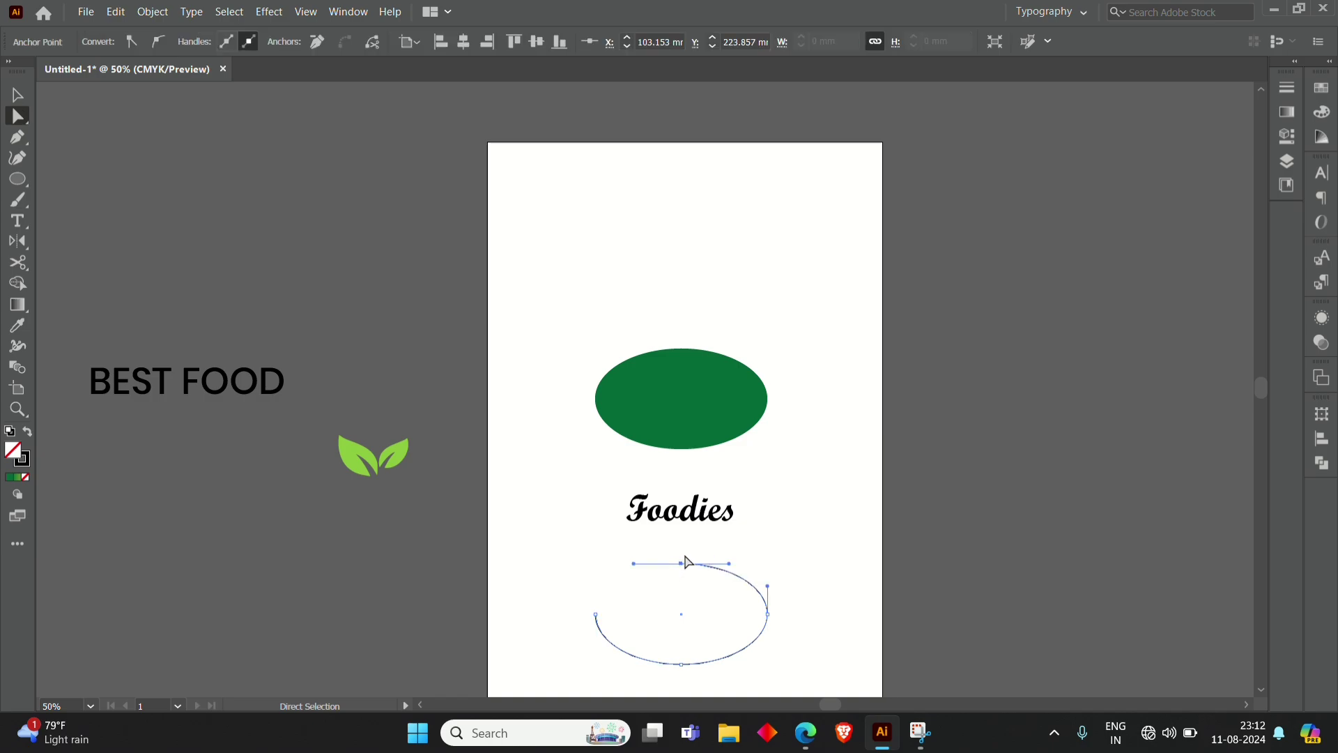
pyautogui.press('Delete')
pyautogui.press('v')
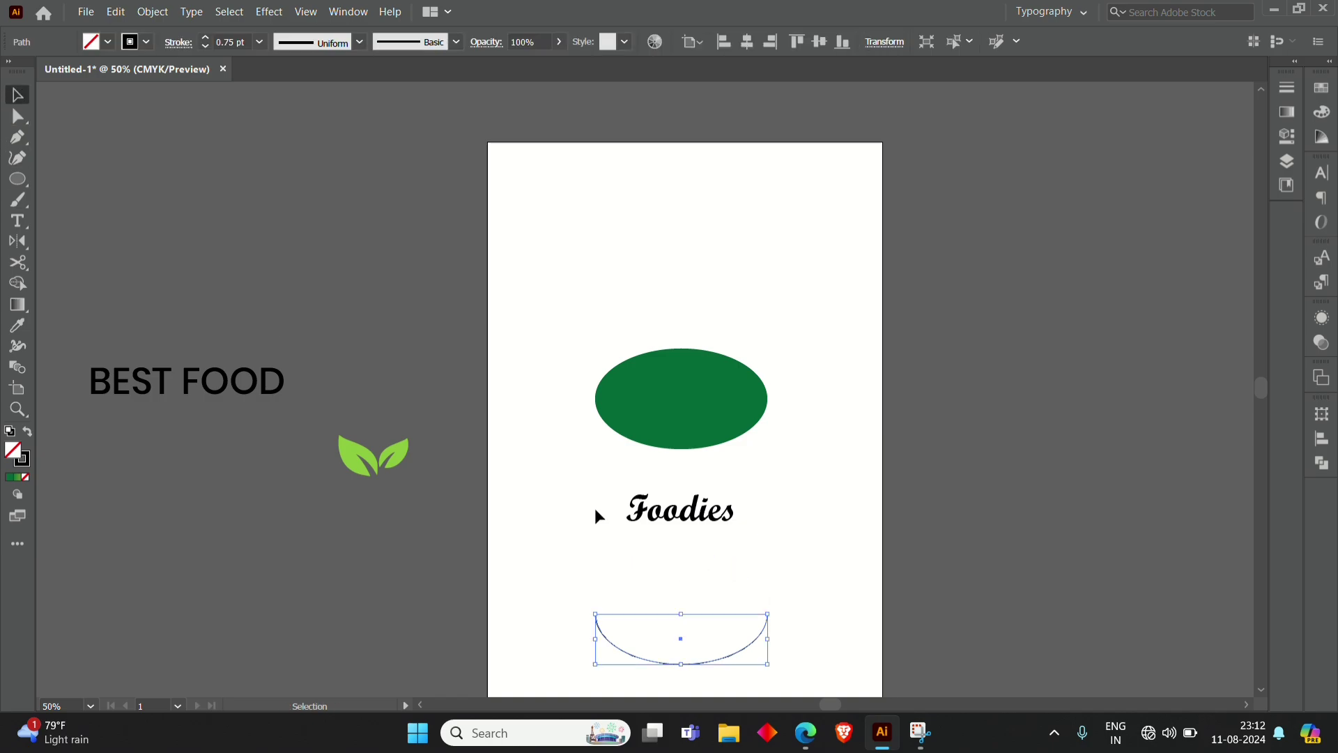
pyautogui.moveTo(773, 619); pyautogui.dragTo(621, 641)
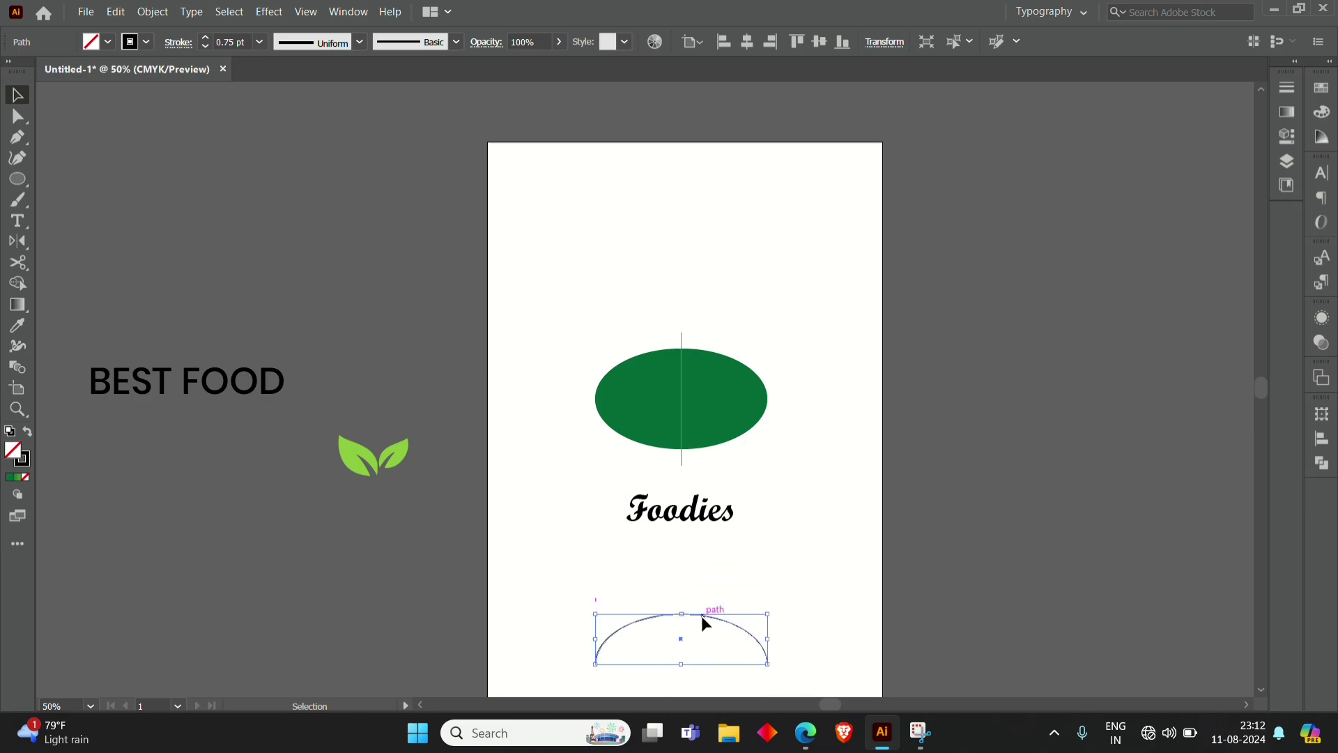
pyautogui.moveTo(701, 616); pyautogui.dragTo(698, 565)
pyautogui.click(790, 528)
# Step: Cut the Foodies text and paste it onto the arch with Type on a Path
pyautogui.click(700, 514)
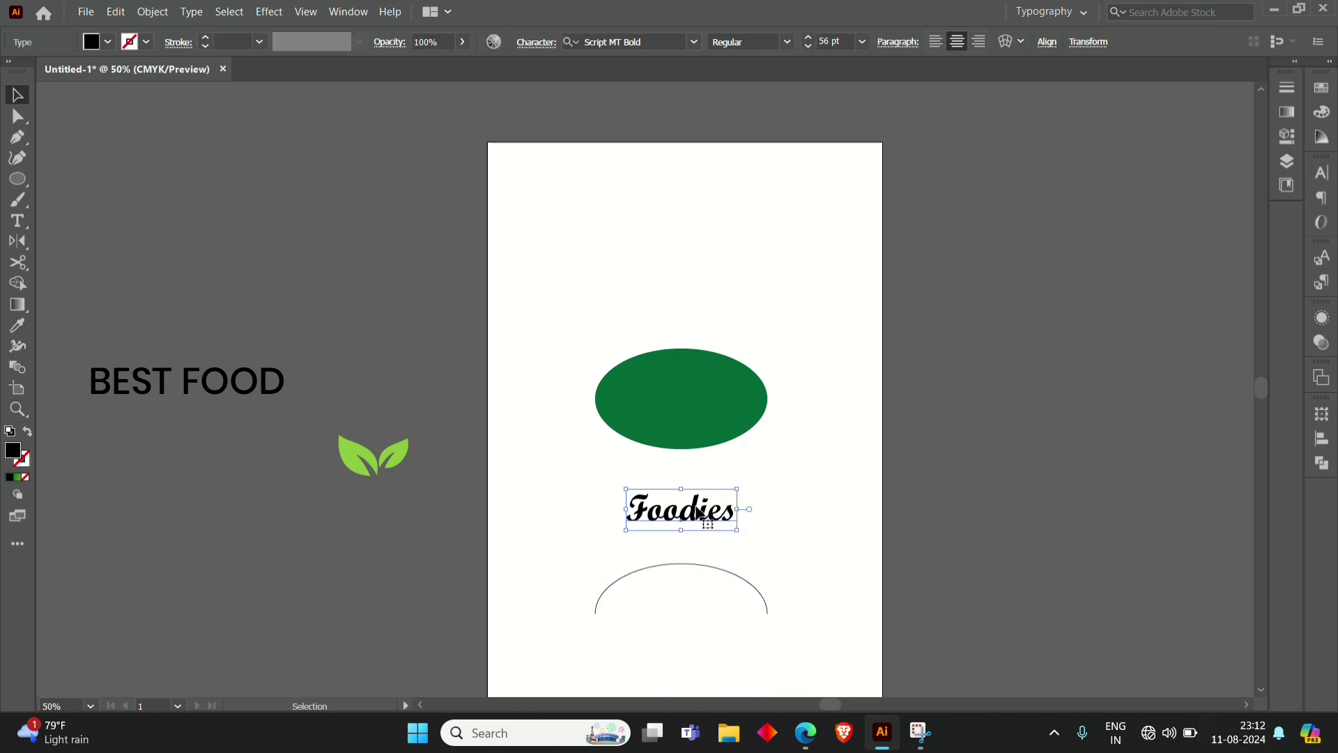
pyautogui.click(115, 12)
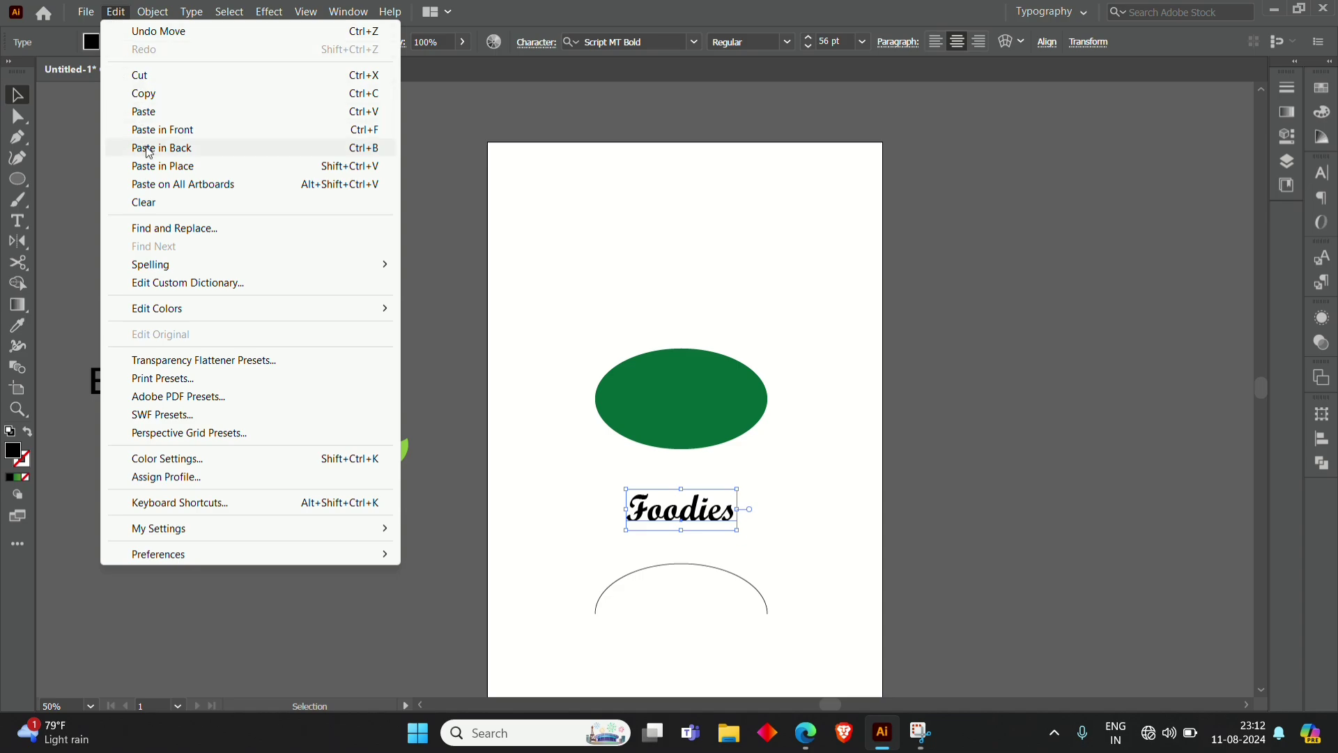
pyautogui.click(140, 75)
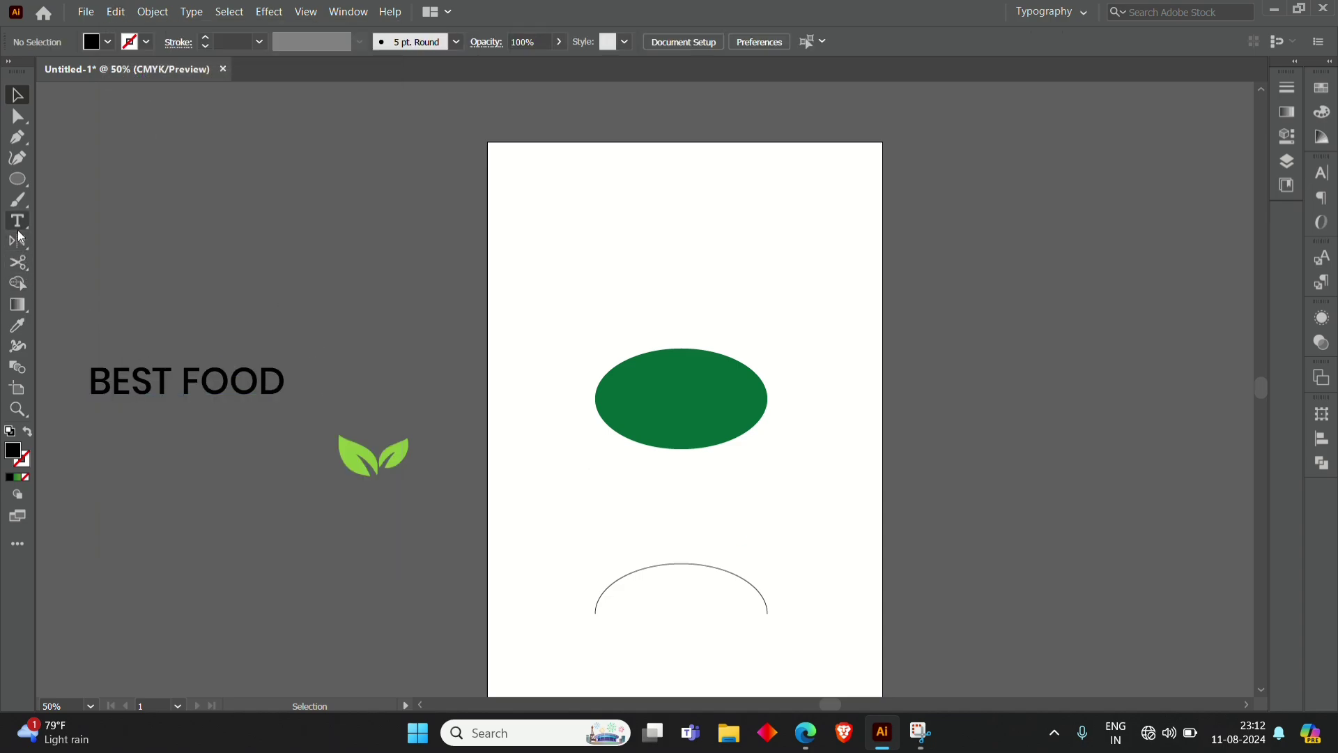
pyautogui.moveTo(20, 228); pyautogui.dragTo(90, 240)
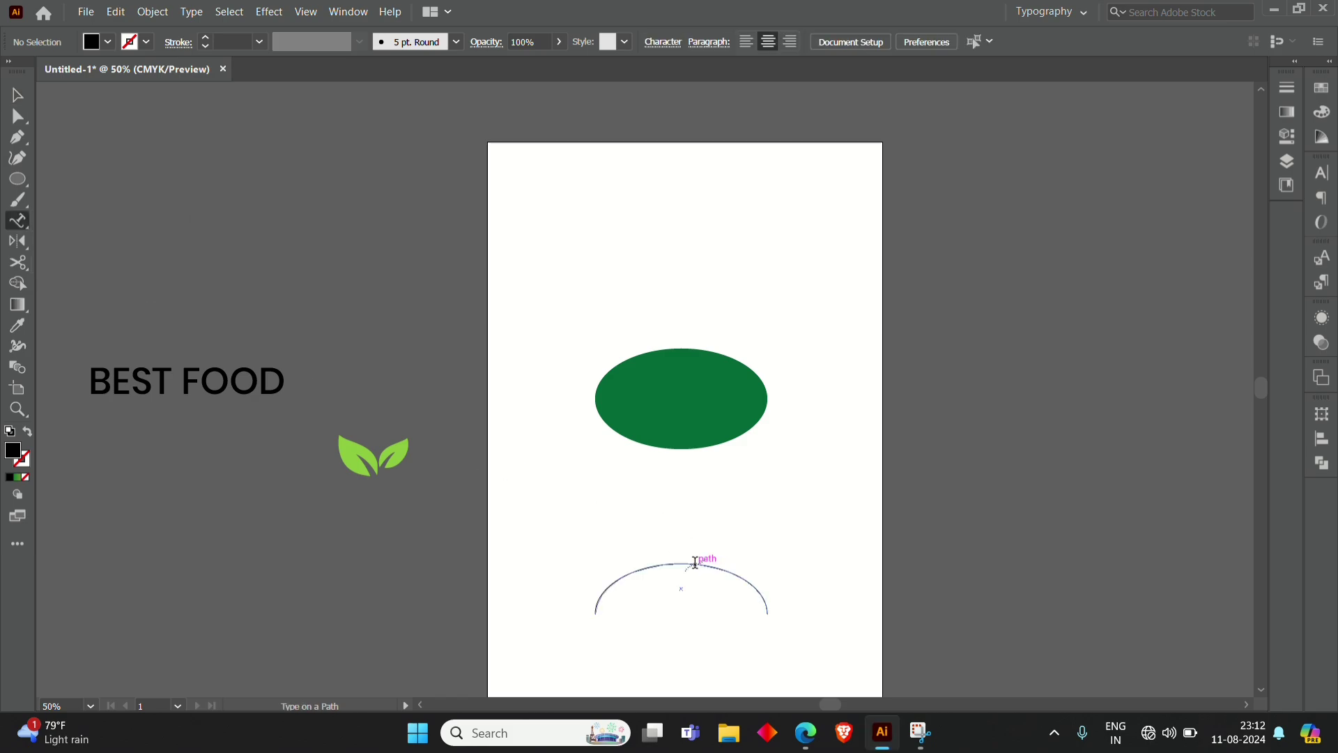
pyautogui.click(695, 562)
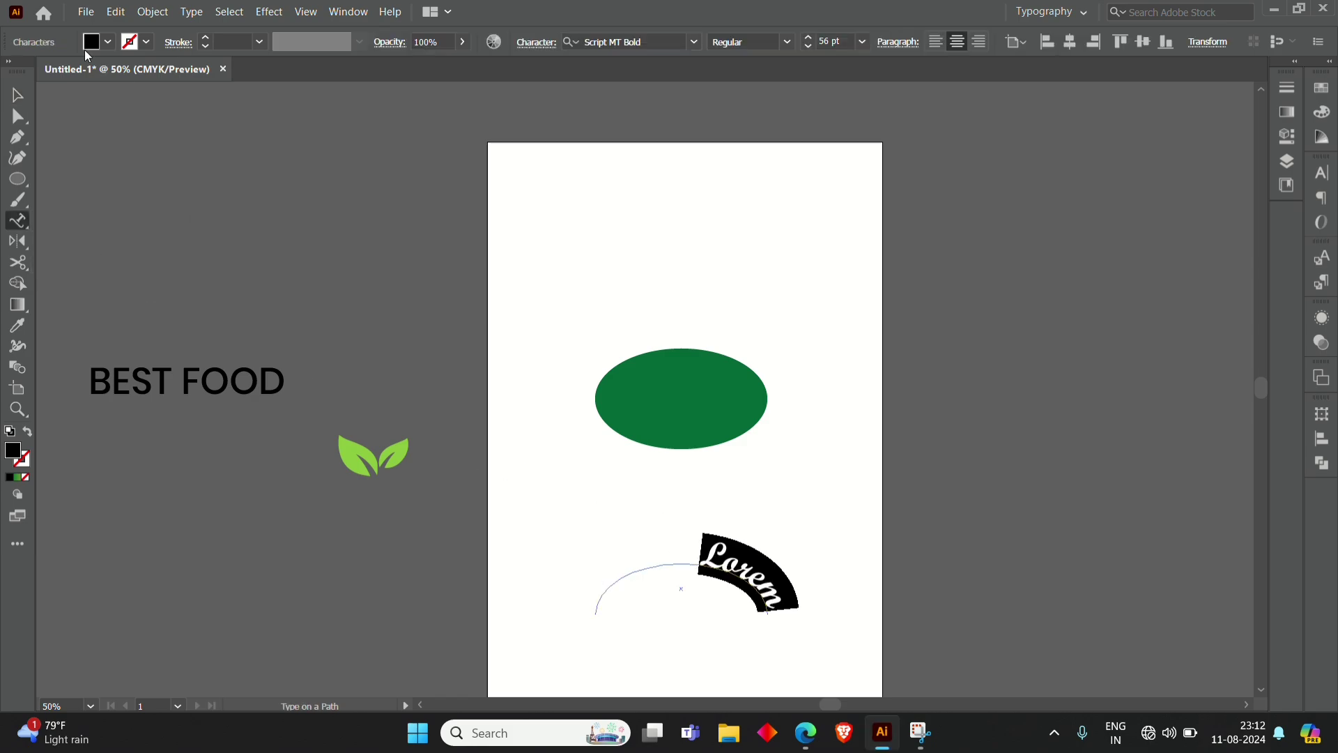
pyautogui.click(116, 11)
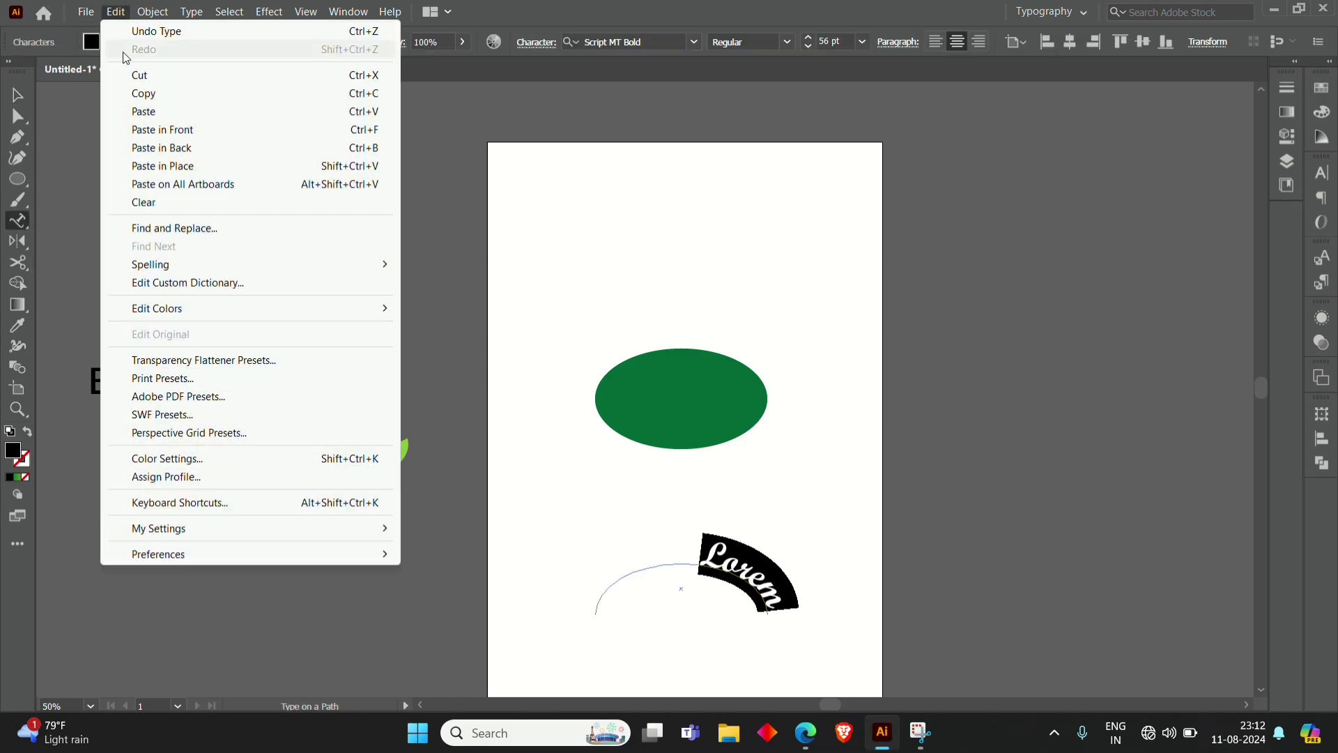
pyautogui.click(155, 115)
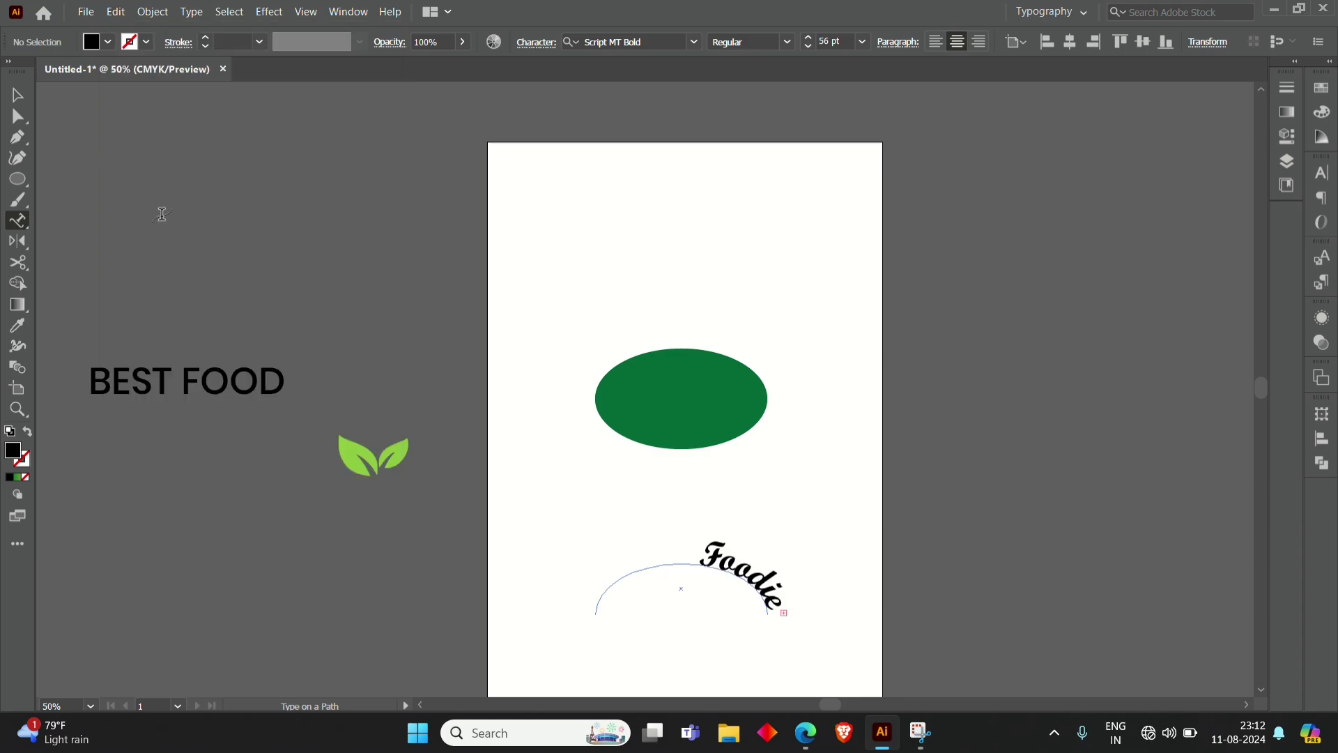
pyautogui.click(18, 116)
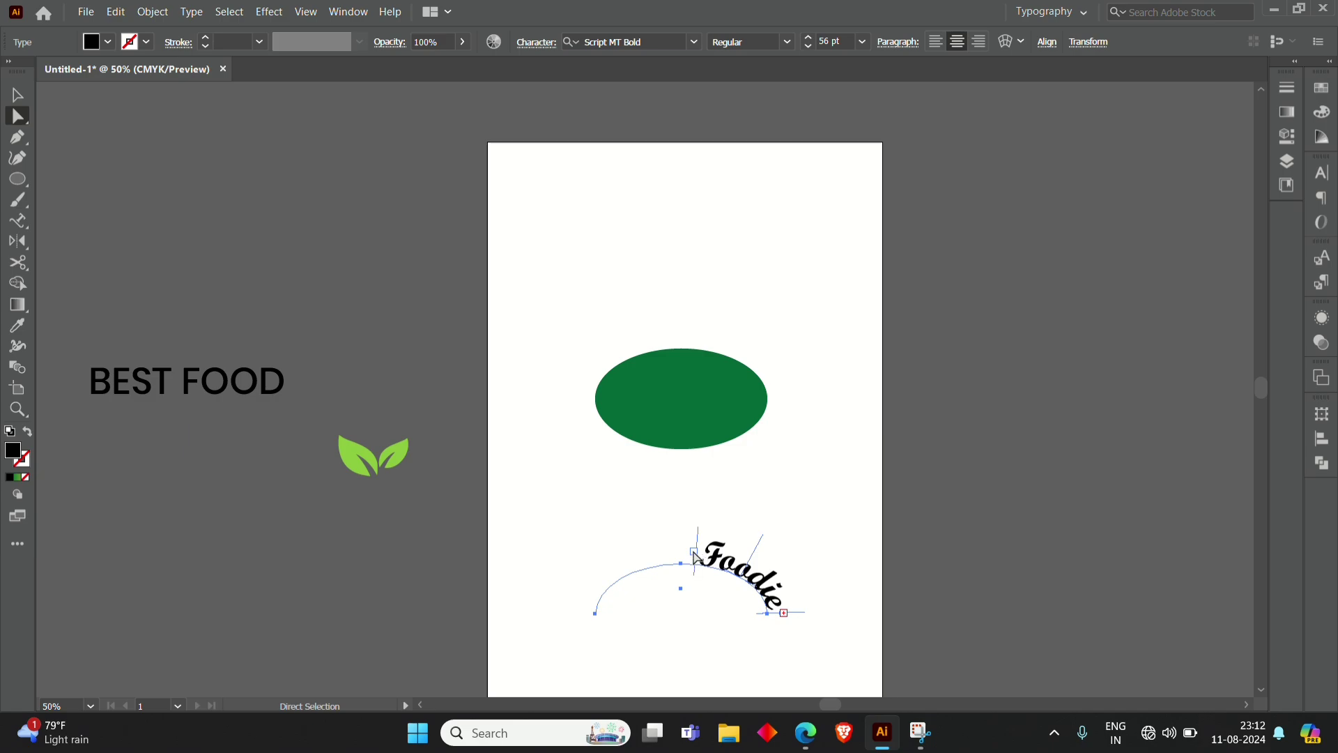
# Step: Slide the curved Foodies text along the arch until it is centred
pyautogui.moveTo(697, 557); pyautogui.dragTo(547, 575)
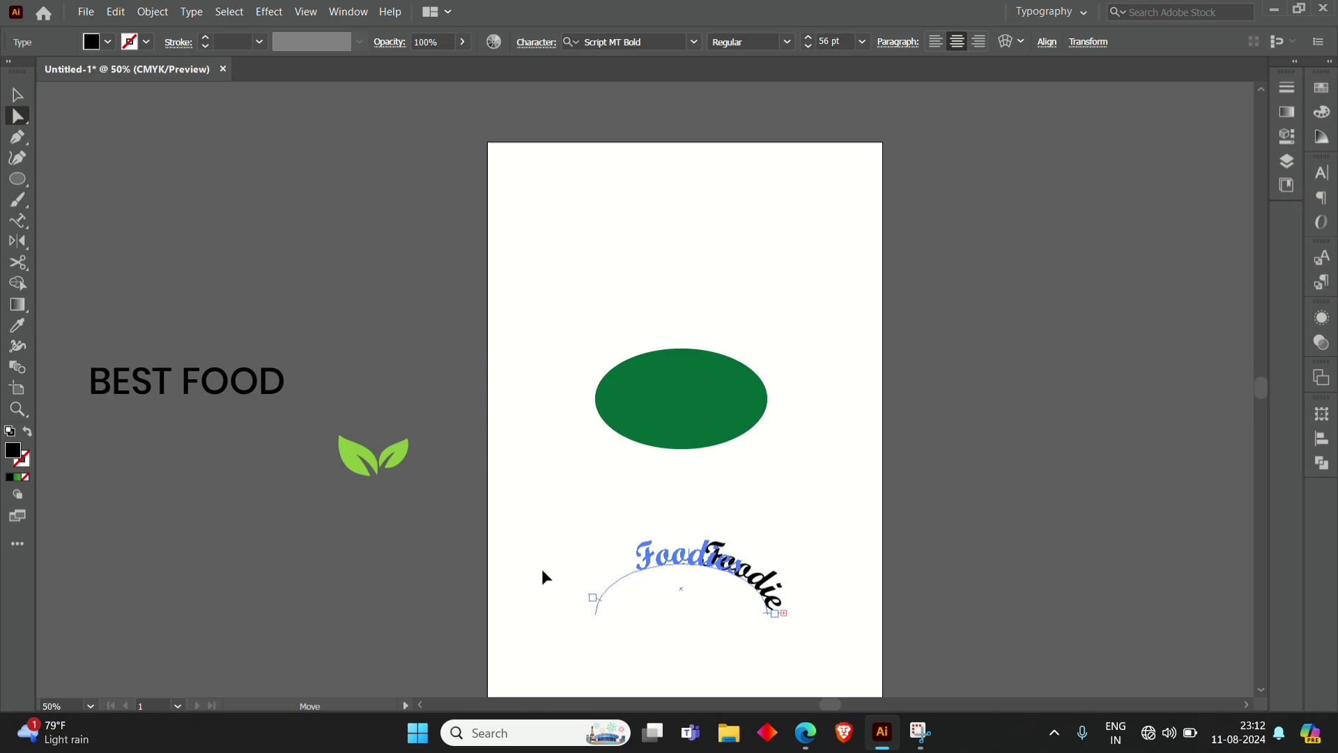
pyautogui.moveTo(542, 569); pyautogui.dragTo(533, 582)
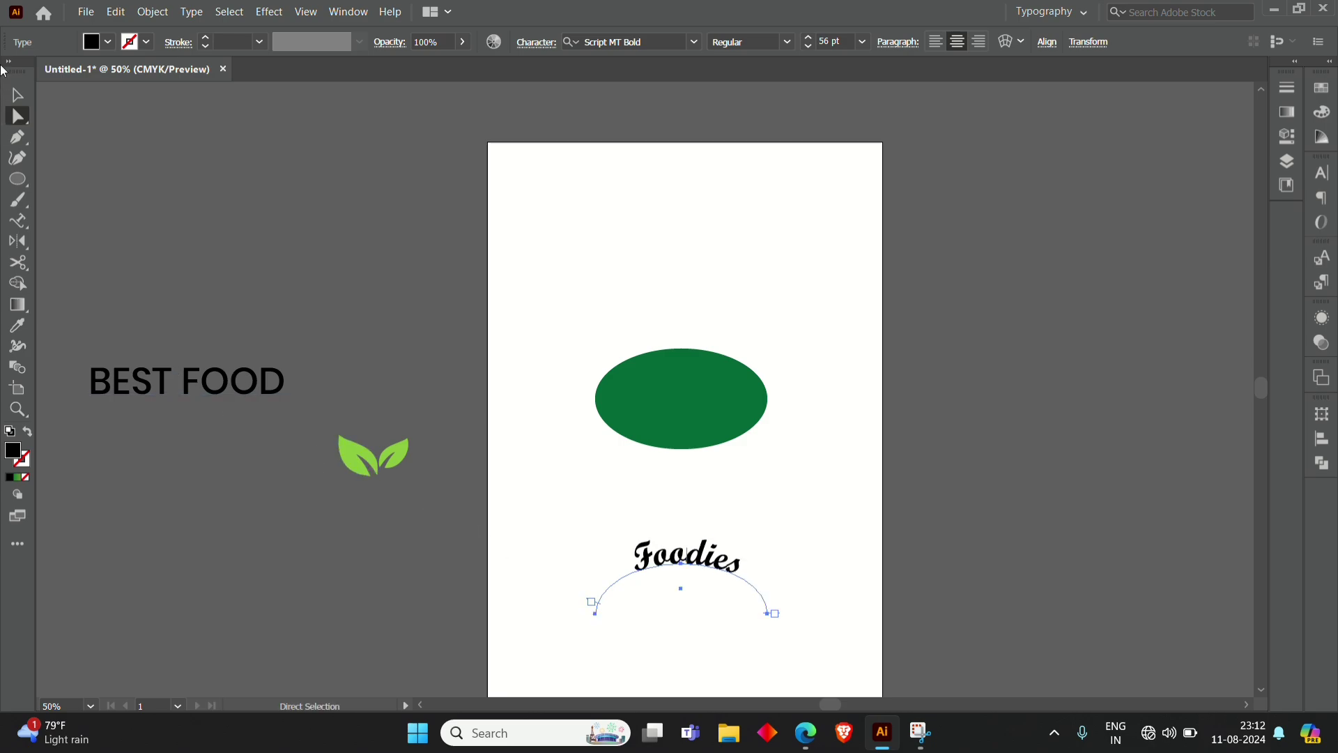
pyautogui.click(26, 96)
pyautogui.click(602, 522)
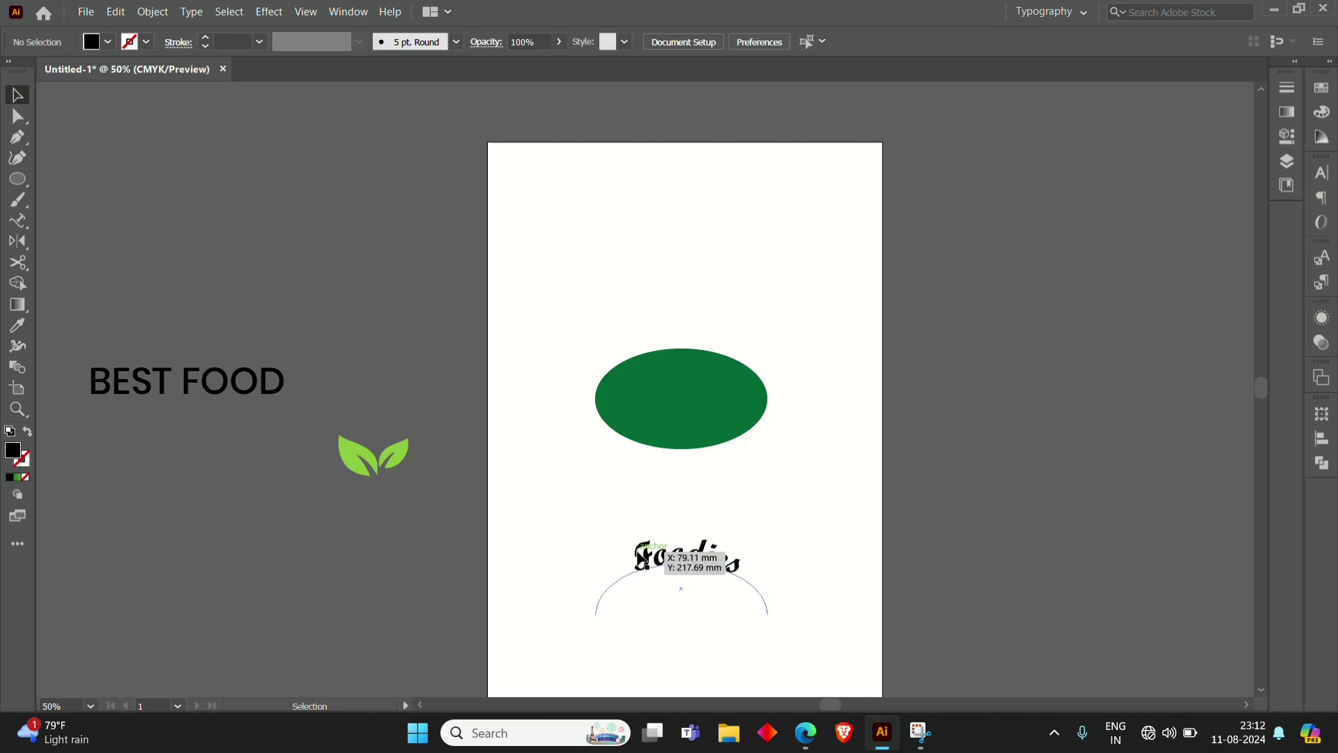
pyautogui.click(669, 554)
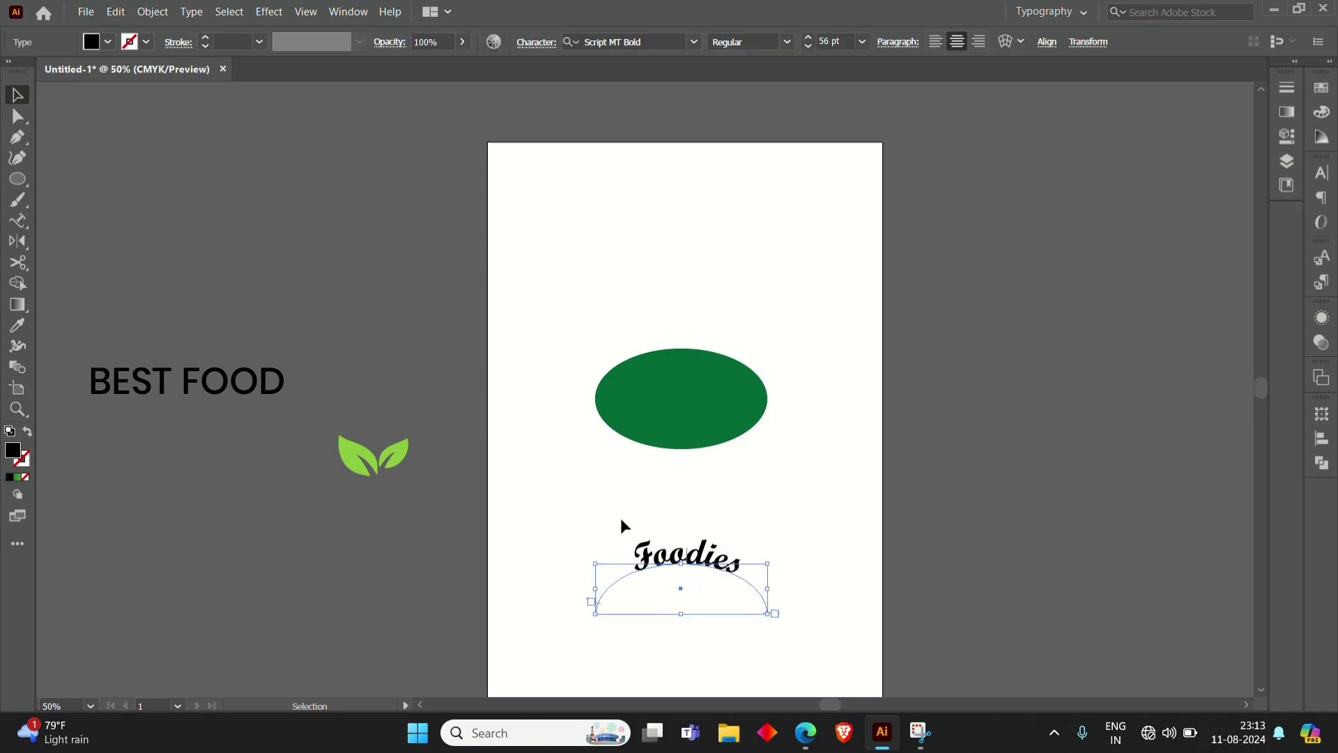
# Step: Move the curved Foodies text and arch onto the green ellipse and resize it to fit
pyautogui.moveTo(597, 525)
pyautogui.mouseDown()
pyautogui.moveTo(749, 629)
pyautogui.moveTo(771, 620)
pyautogui.moveTo(818, 670)
pyautogui.mouseUp()
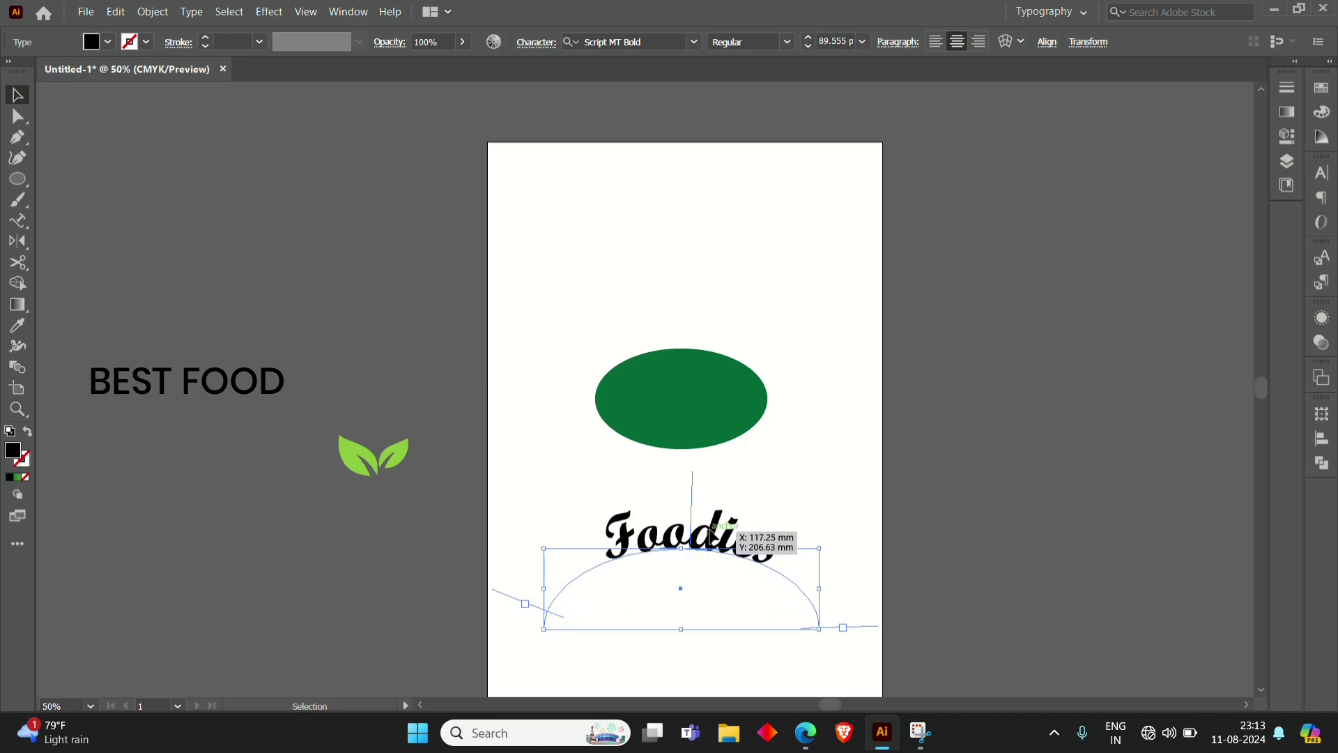
pyautogui.moveTo(675, 537); pyautogui.dragTo(672, 398)
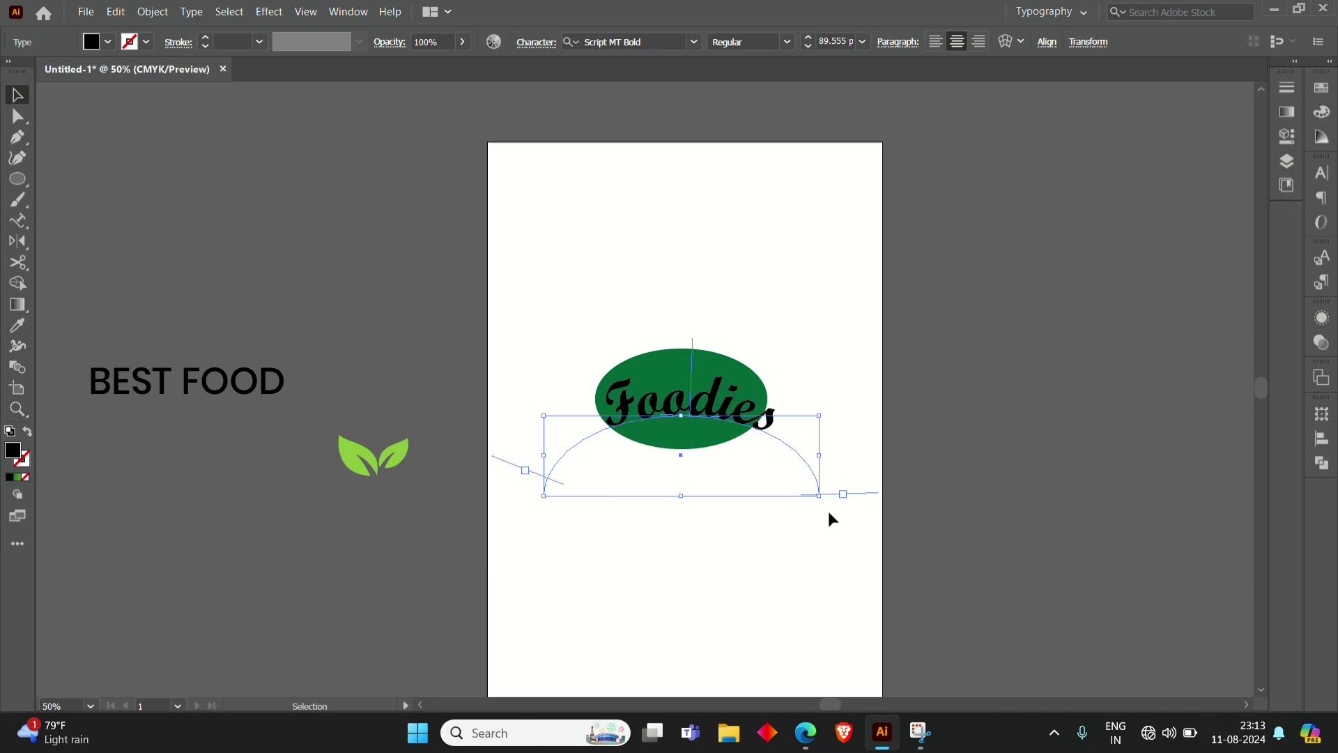
pyautogui.moveTo(819, 496); pyautogui.dragTo(792, 503)
pyautogui.hotkey('ctrl', '=')
pyautogui.moveTo(696, 416); pyautogui.dragTo(689, 403)
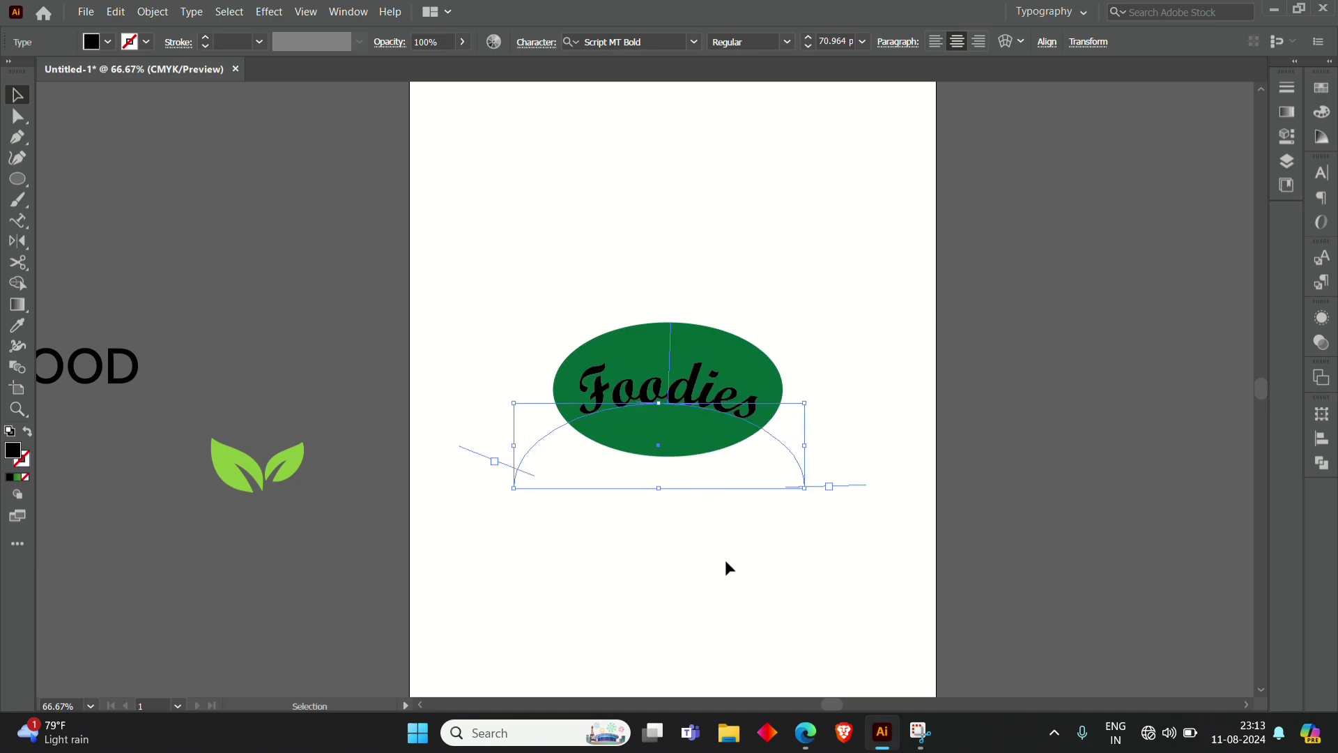
# Step: Expand the curved Foodies text into outlined shapes with Object > Expand
pyautogui.click(141, 11)
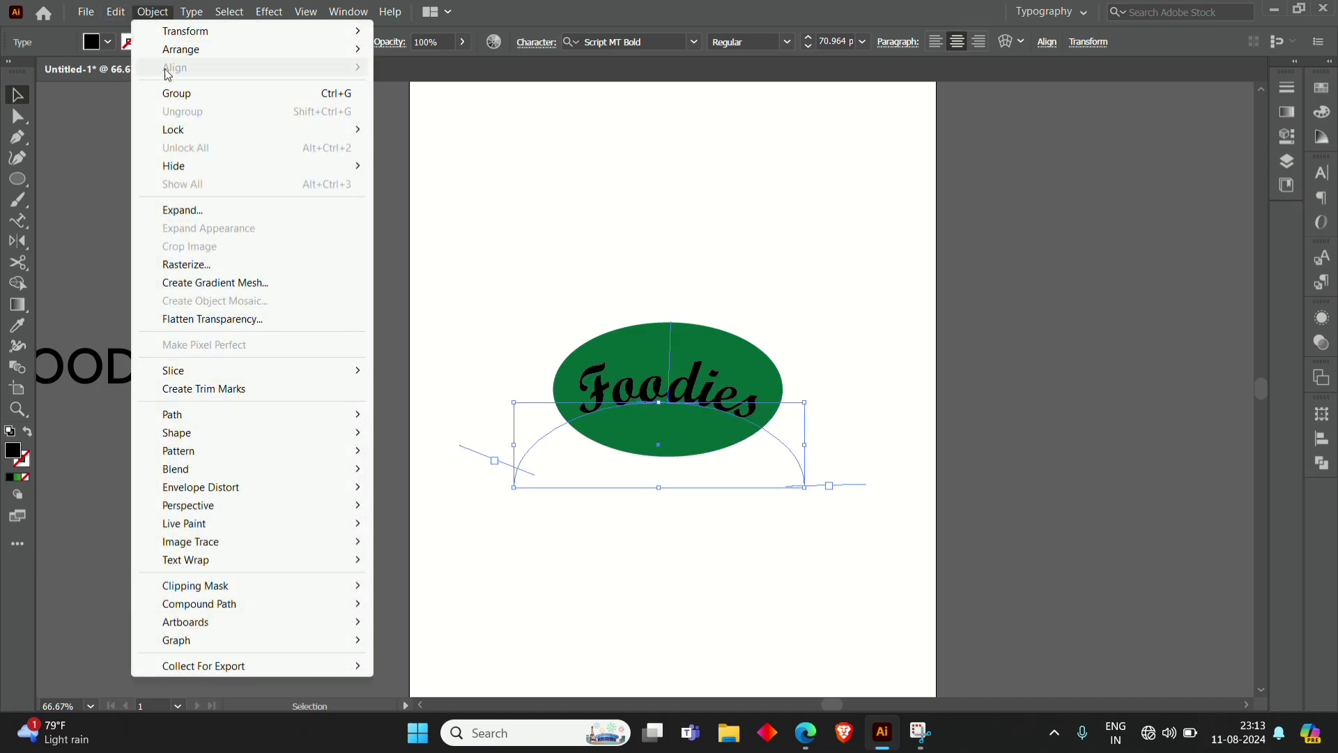
pyautogui.click(193, 210)
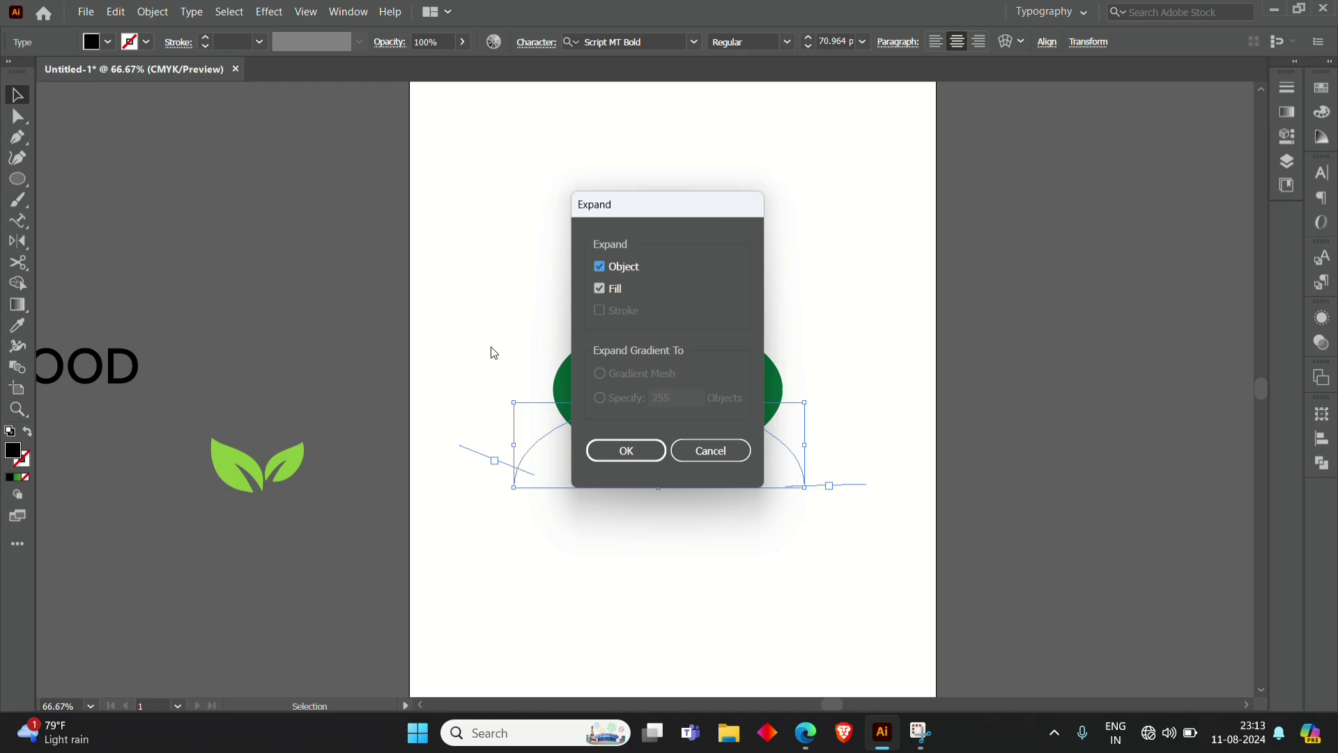
pyautogui.click(628, 453)
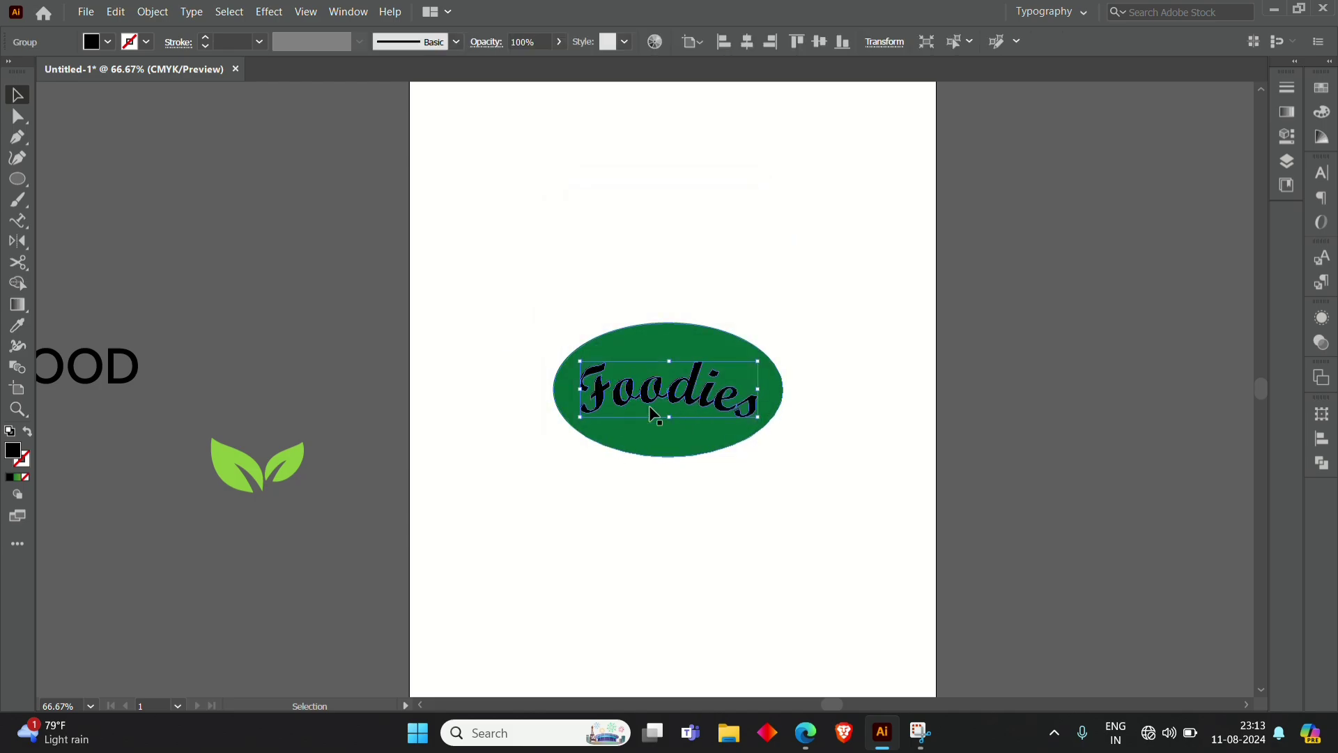
pyautogui.scroll(2, 650, 405)
pyautogui.scroll(1, 654, 416)
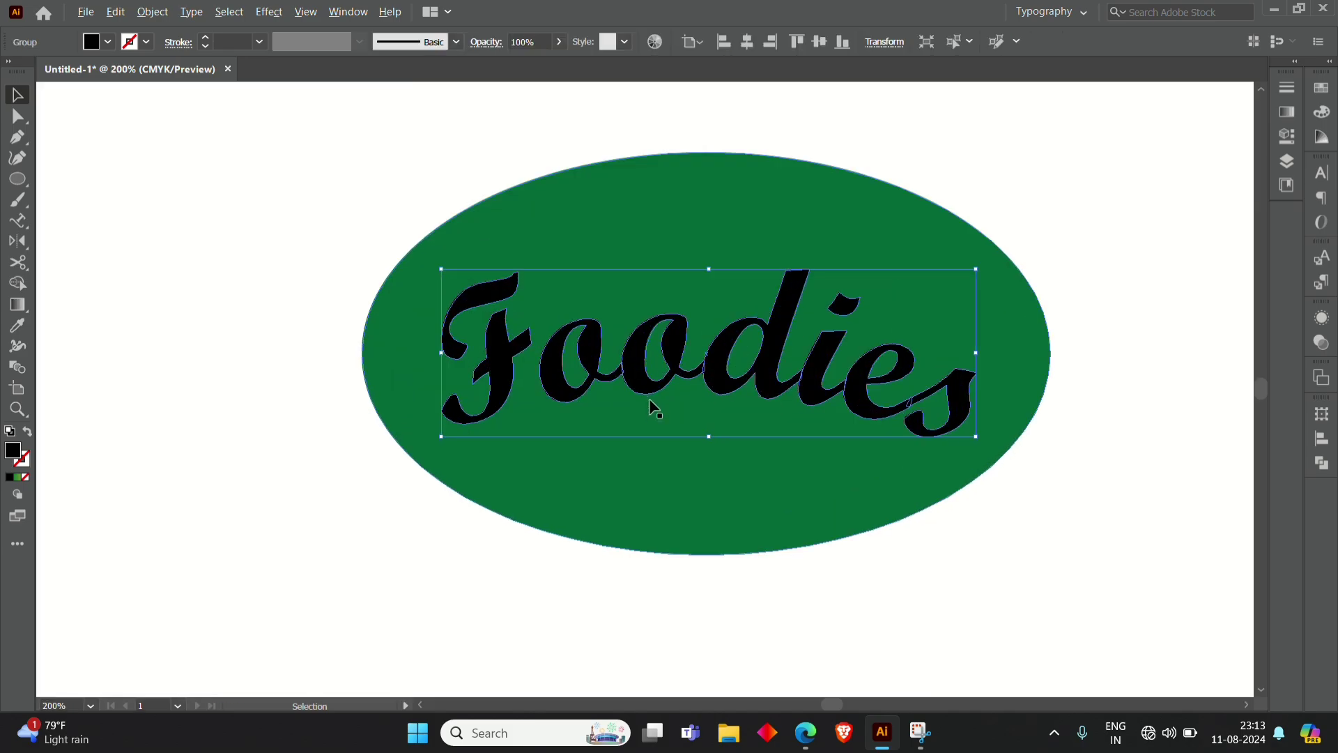
# Step: Fill the expanded Foodies letter shapes with yellow
pyautogui.click(105, 44)
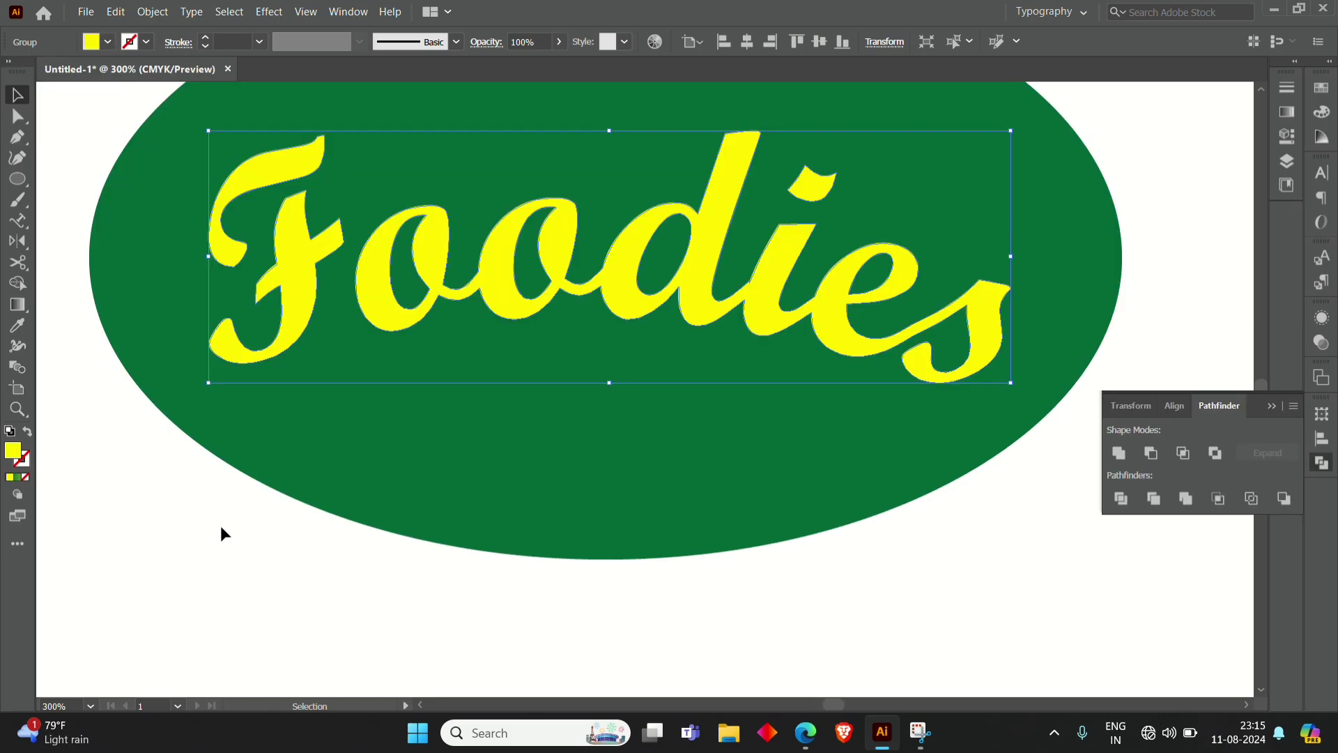
pyautogui.click(221, 525)
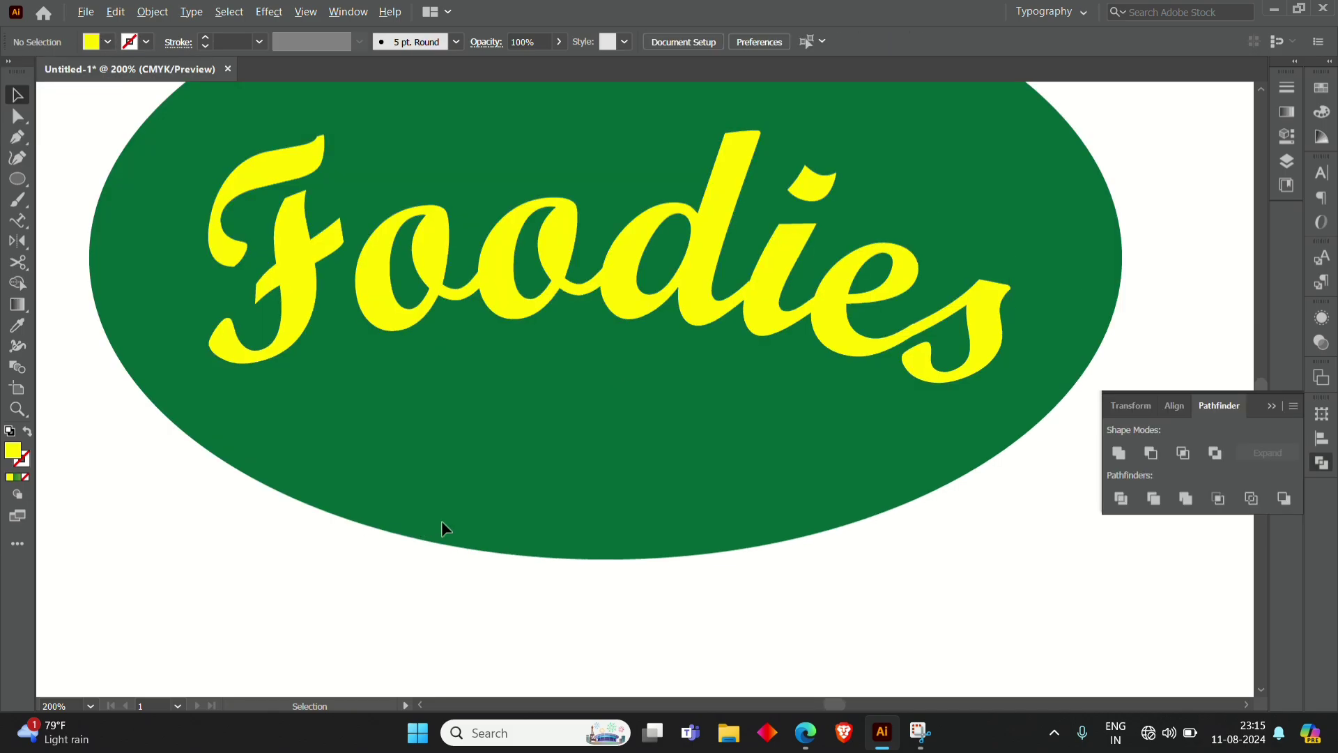
pyautogui.scroll(-2, 441, 520)
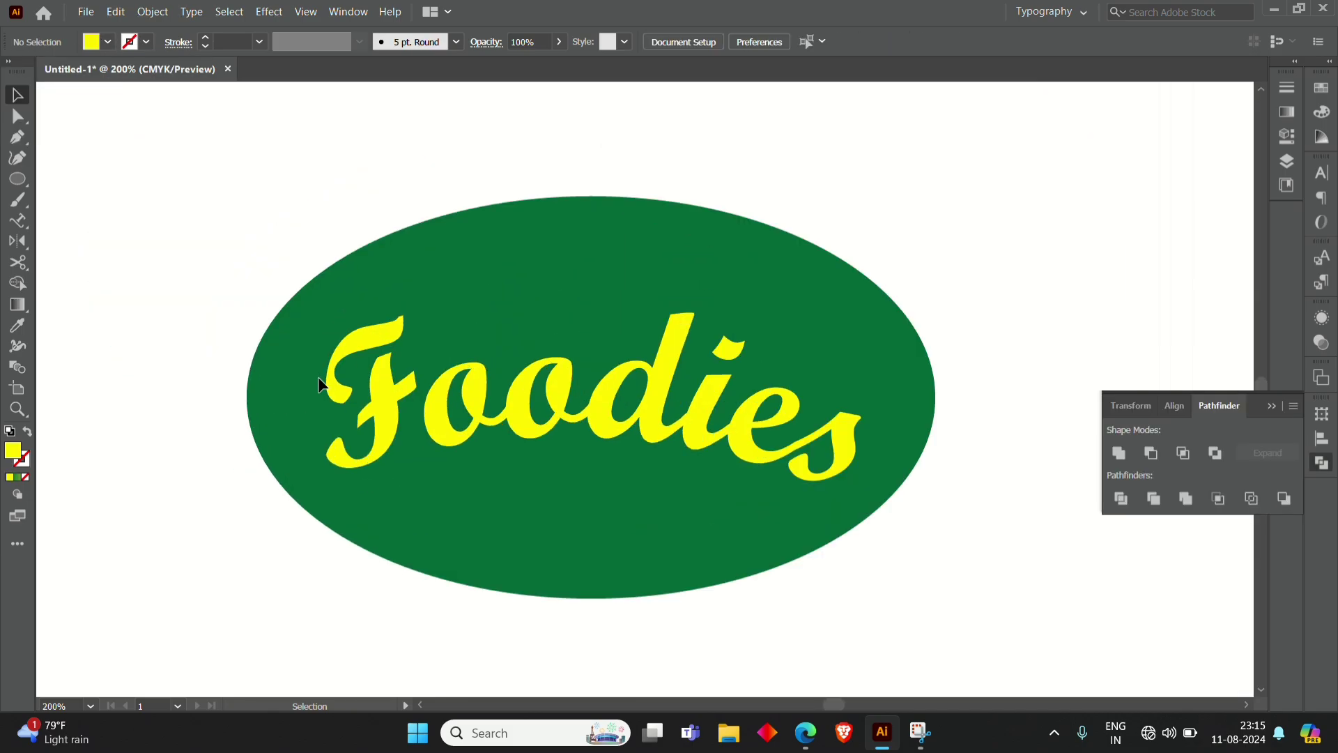
pyautogui.scroll(-2, 446, 407)
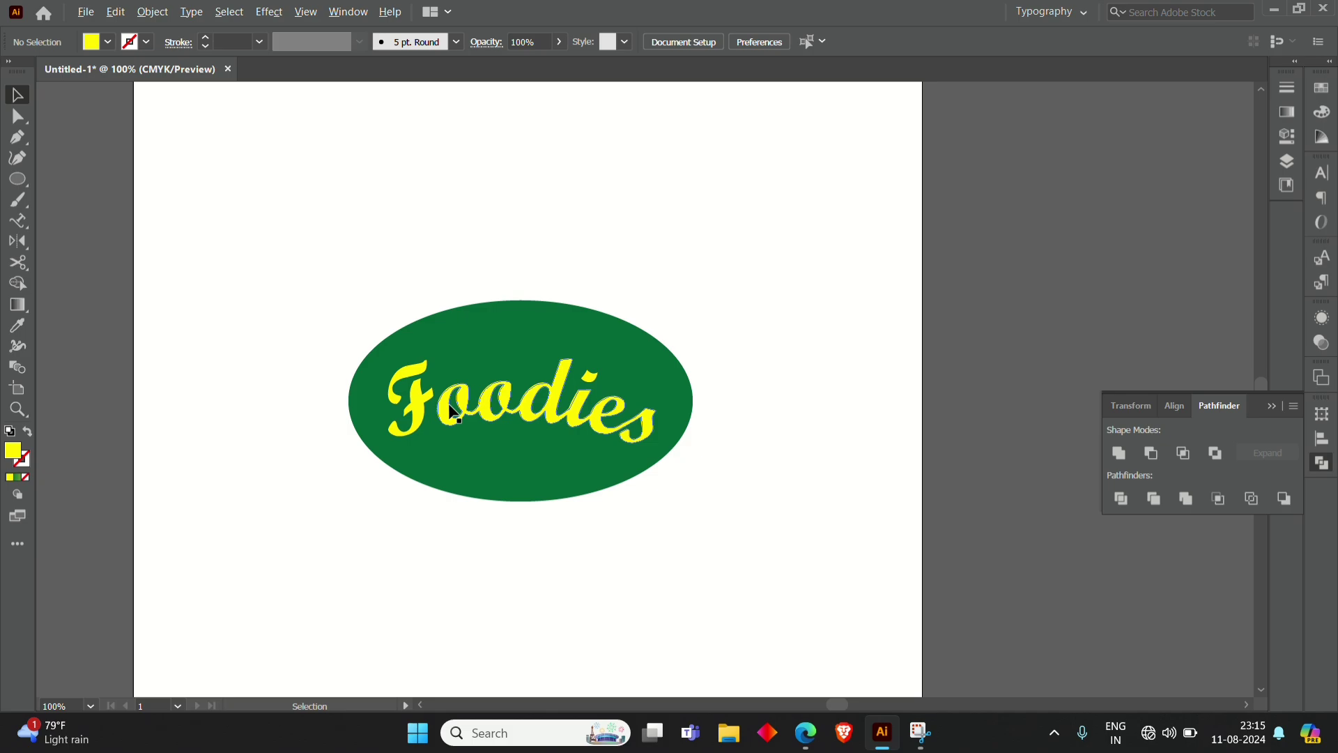
pyautogui.scroll(1, 453, 412)
pyautogui.click(388, 418)
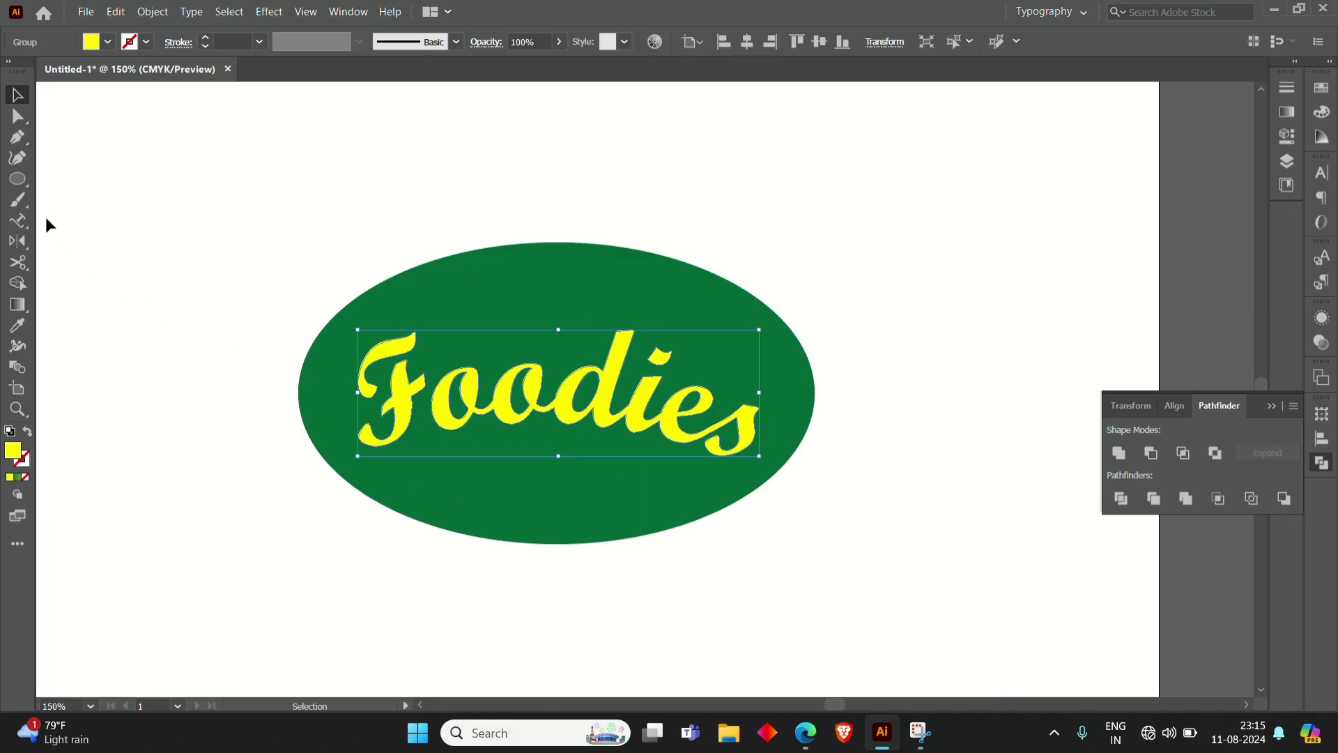
pyautogui.click(18, 157)
pyautogui.scroll(1, 386, 416)
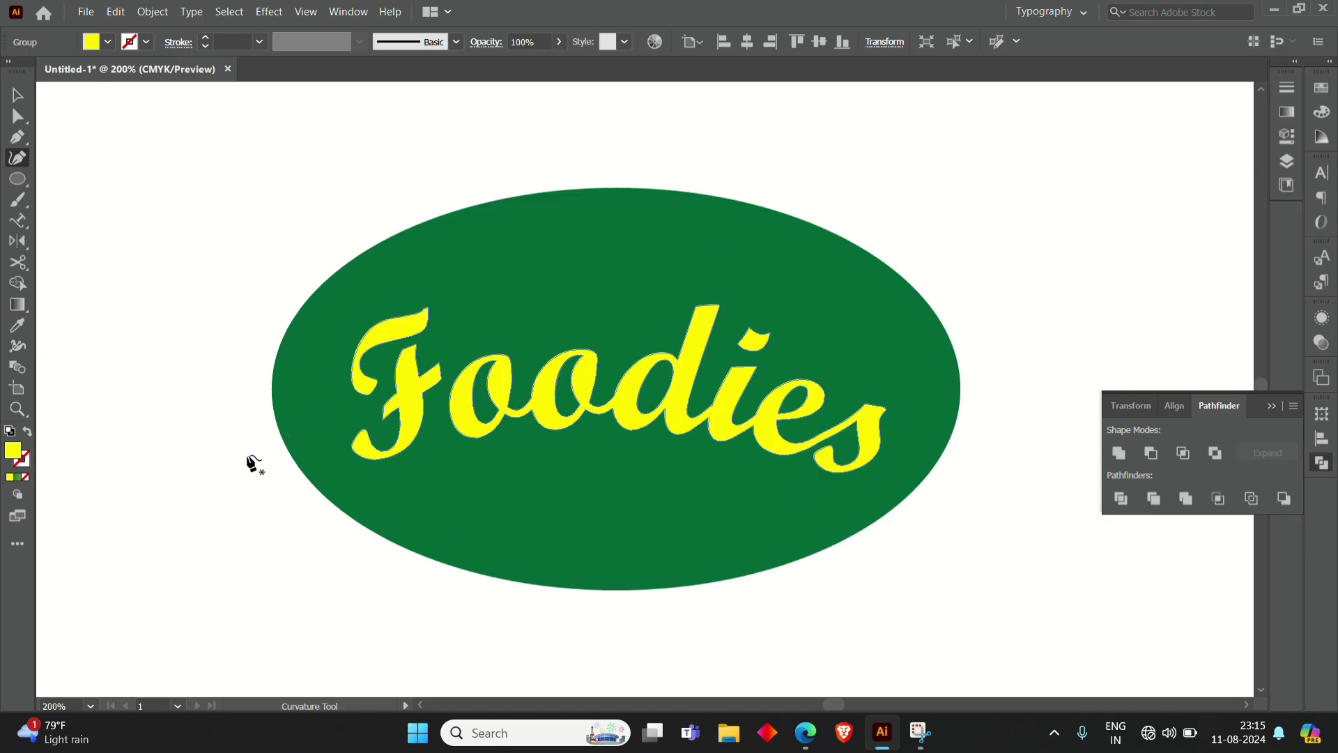
# Step: Draw a curved swoosh from left of the ellipse across the lettering to its lower right
pyautogui.click(248, 450)
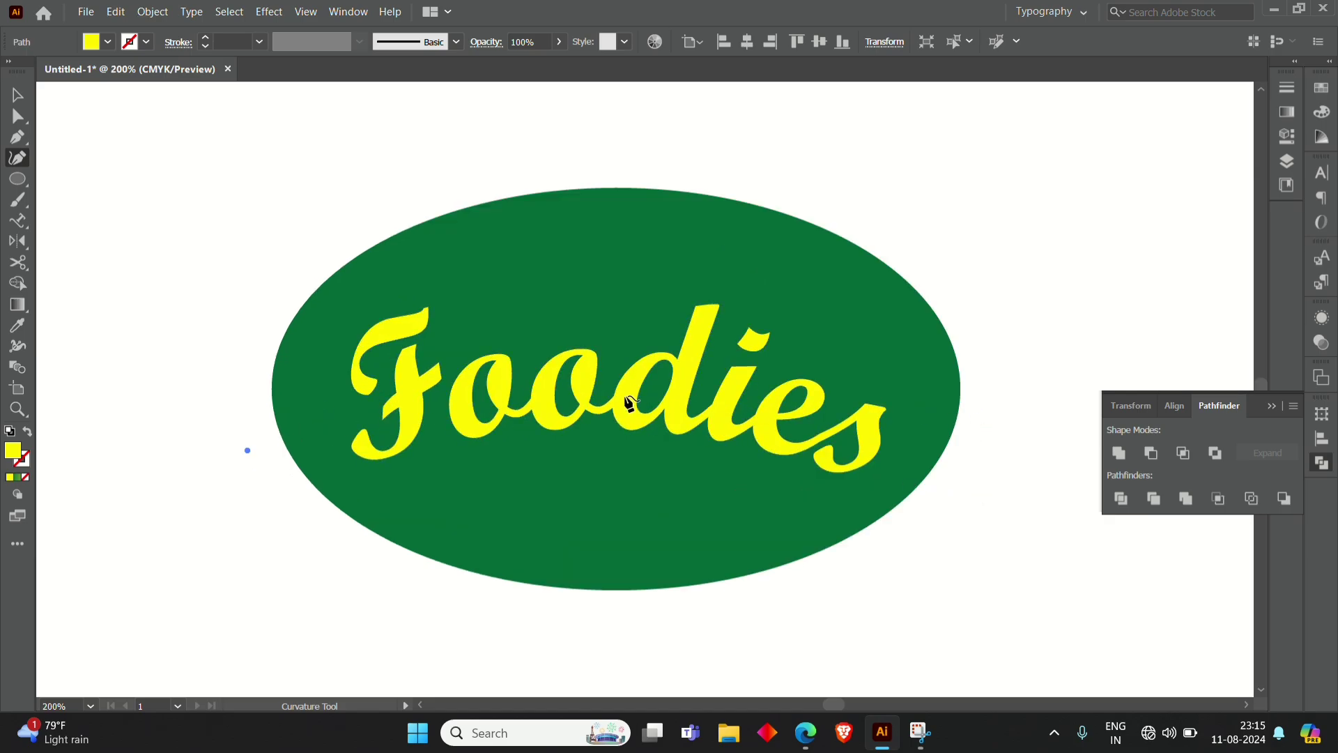
pyautogui.click(627, 385)
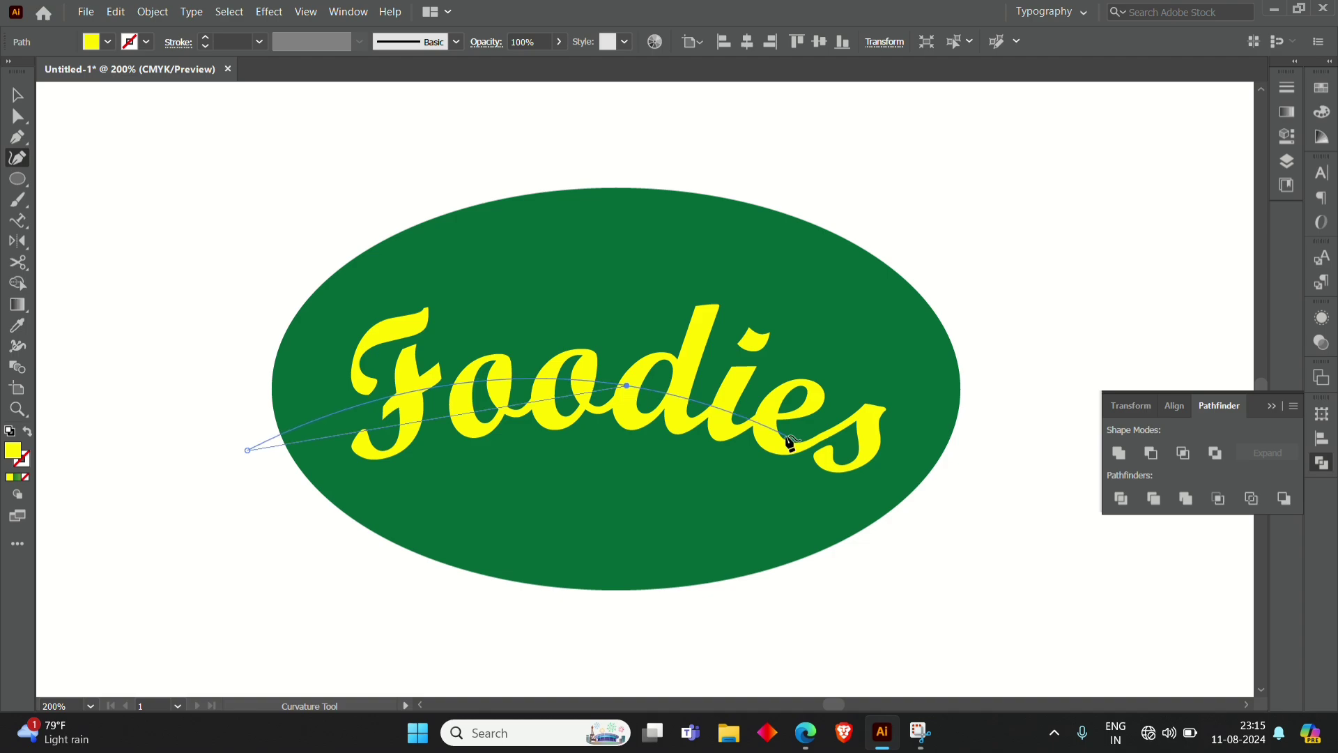
pyautogui.click(956, 490)
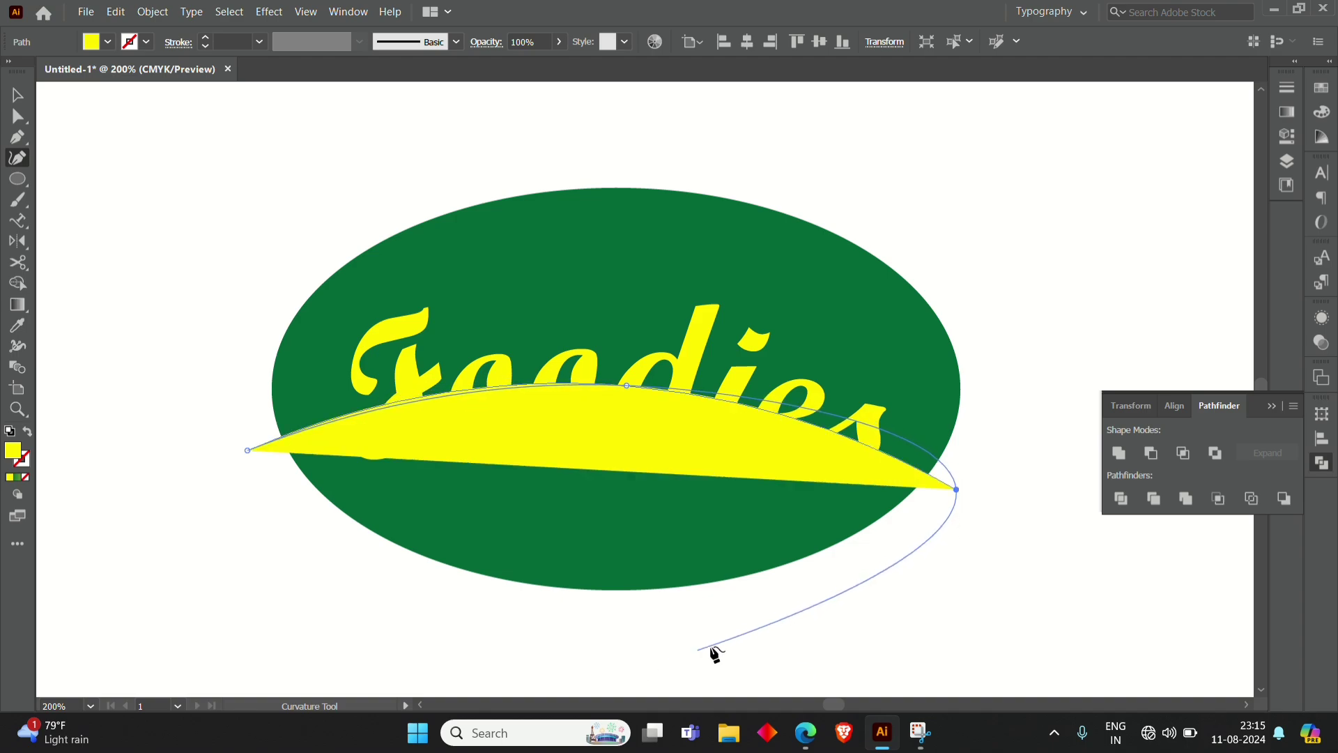
pyautogui.click(954, 490)
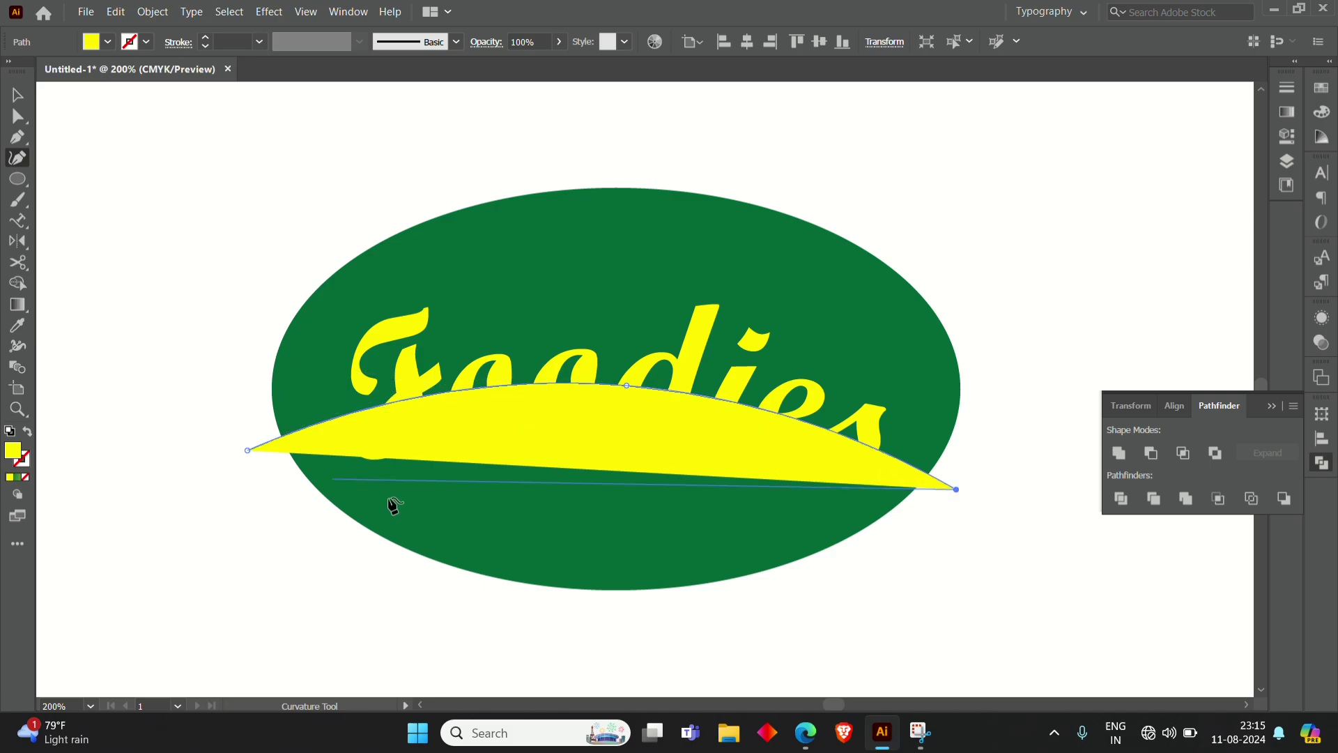
pyautogui.click(17, 95)
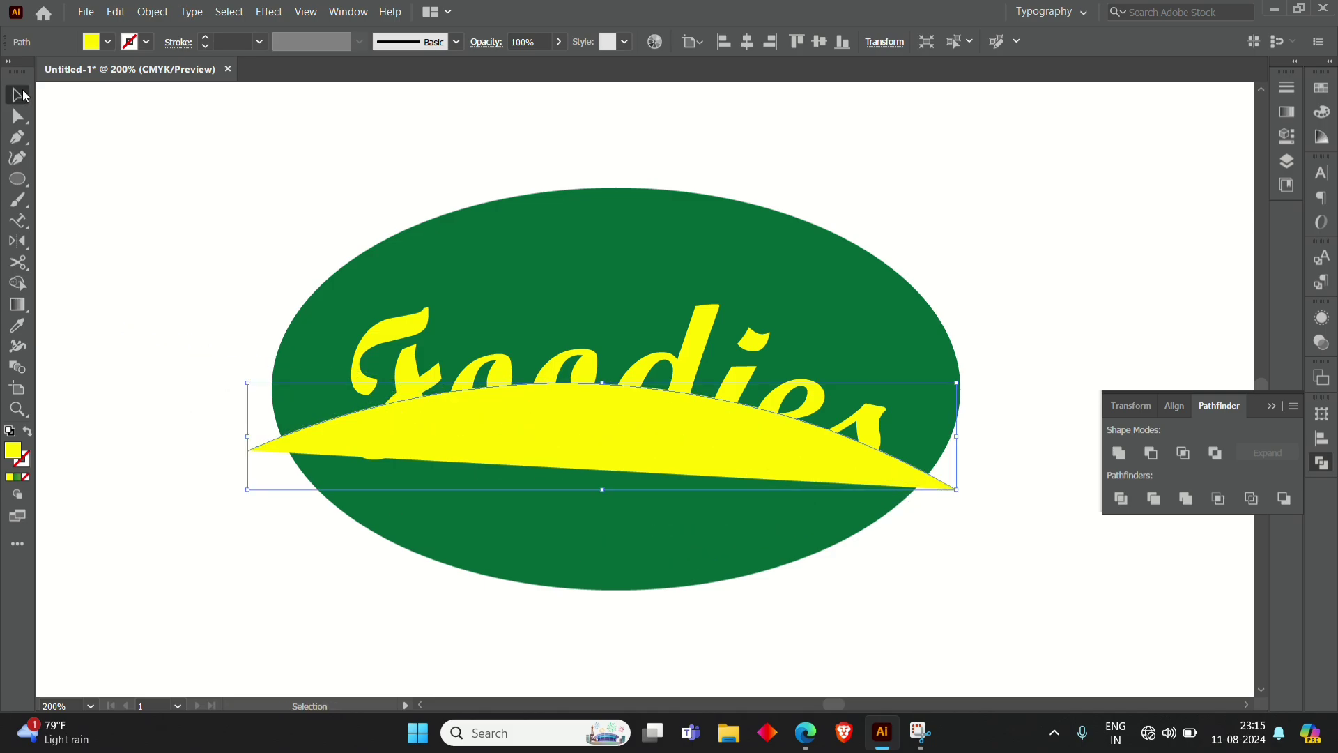
# Step: Drag the yellow swoosh's bottom edge slightly down to deepen it
pyautogui.keyDown('shift'); pyautogui.click(411, 341); pyautogui.keyUp('shift')
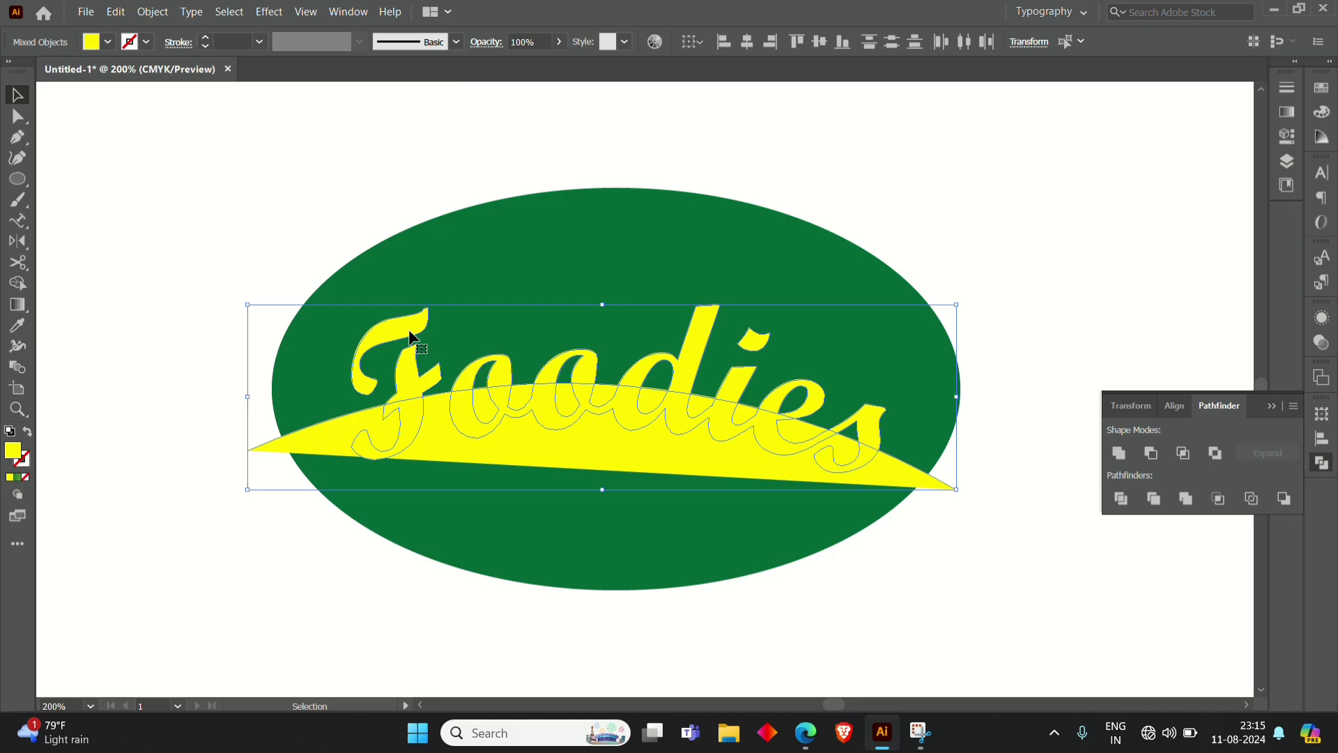
pyautogui.click(207, 366)
pyautogui.click(524, 471)
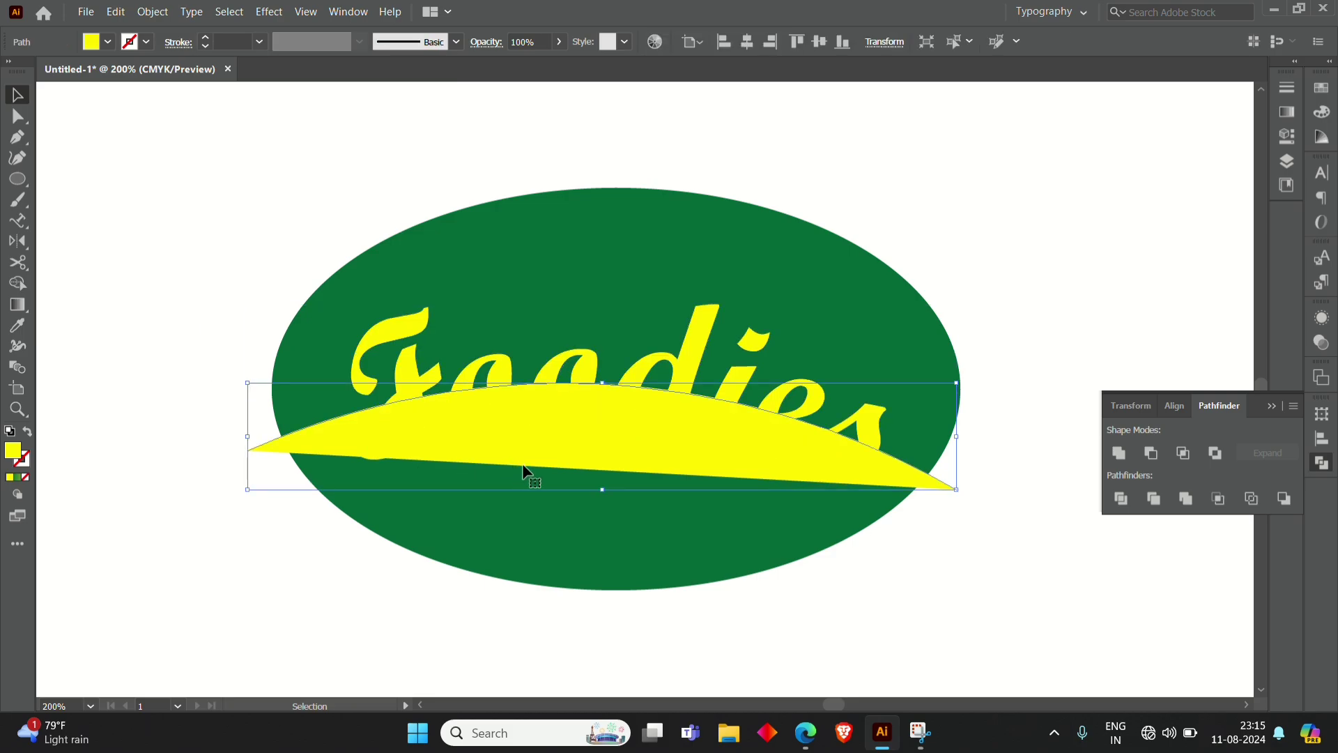
pyautogui.moveTo(604, 489); pyautogui.dragTo(604, 502)
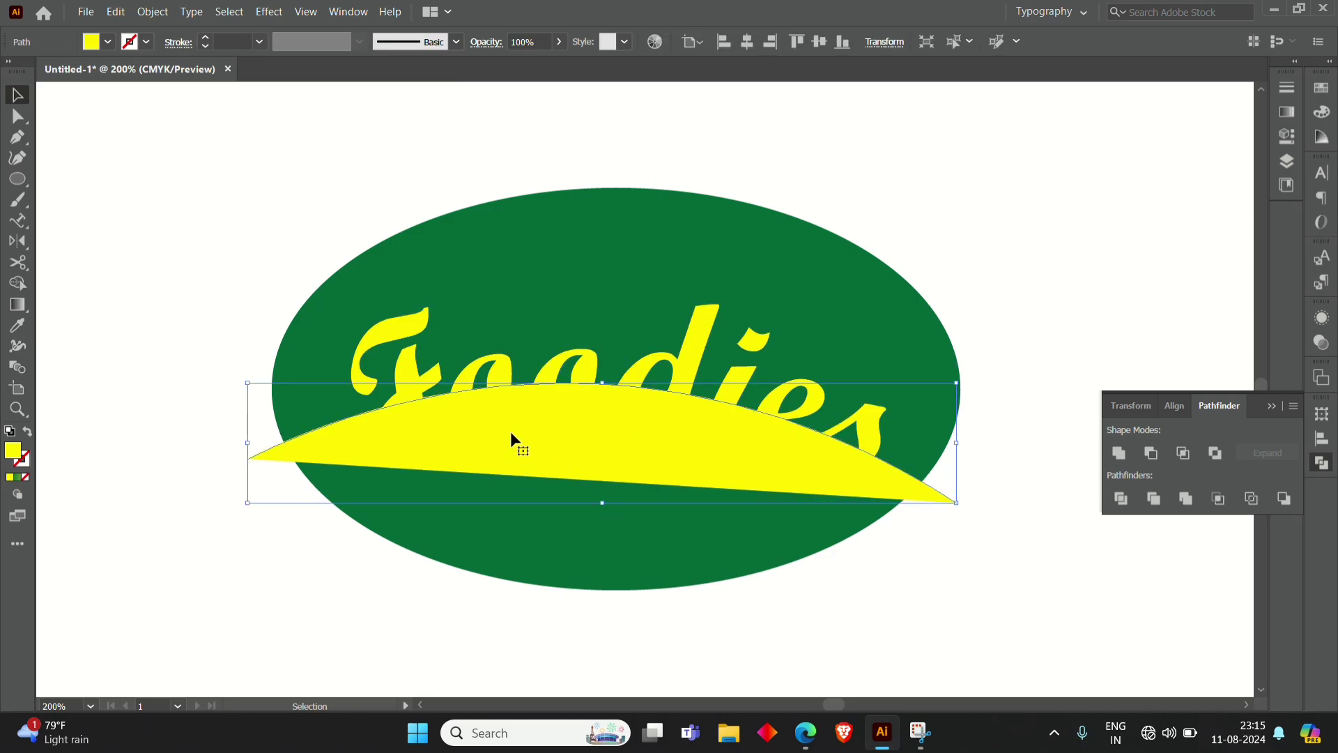
pyautogui.keyDown('shift'); pyautogui.click(411, 362); pyautogui.keyUp('shift')
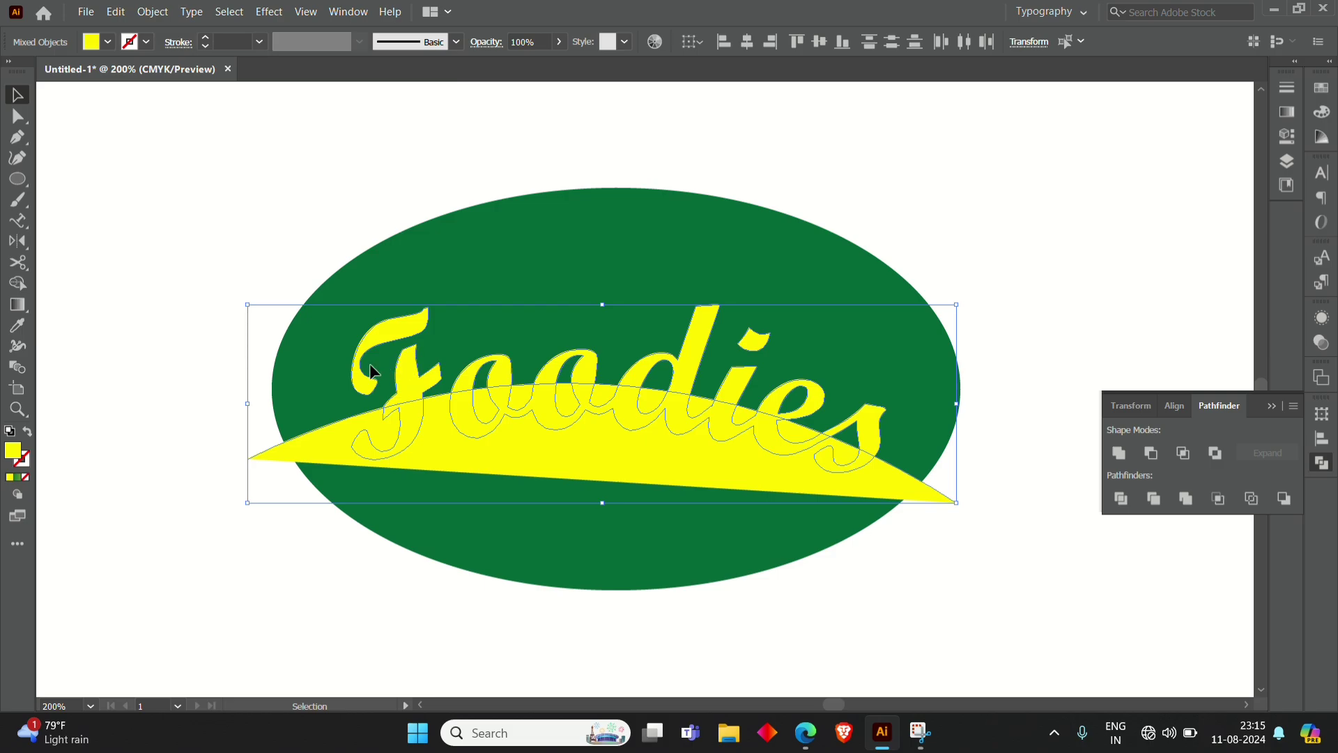
# Step: Paint the lower parts of F and oodies orange with Shape Builder
pyautogui.click(21, 286)
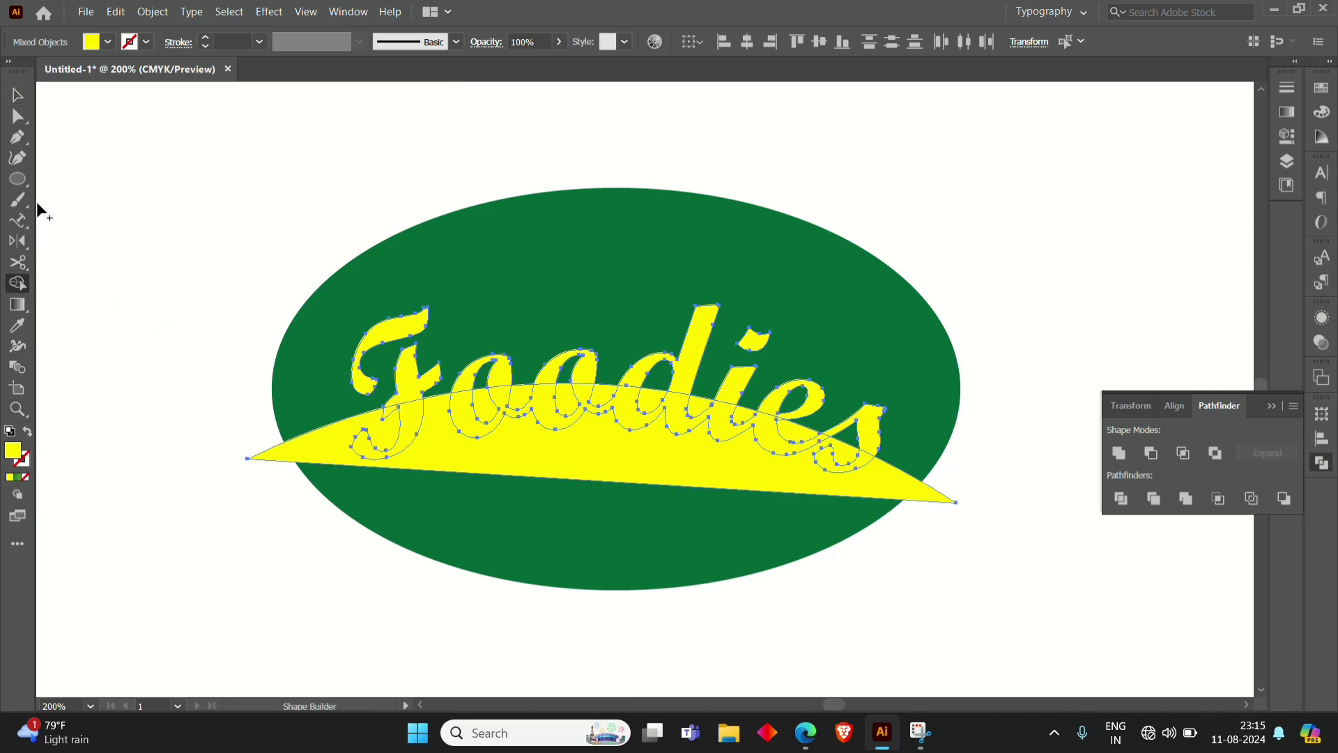
pyautogui.click(109, 43)
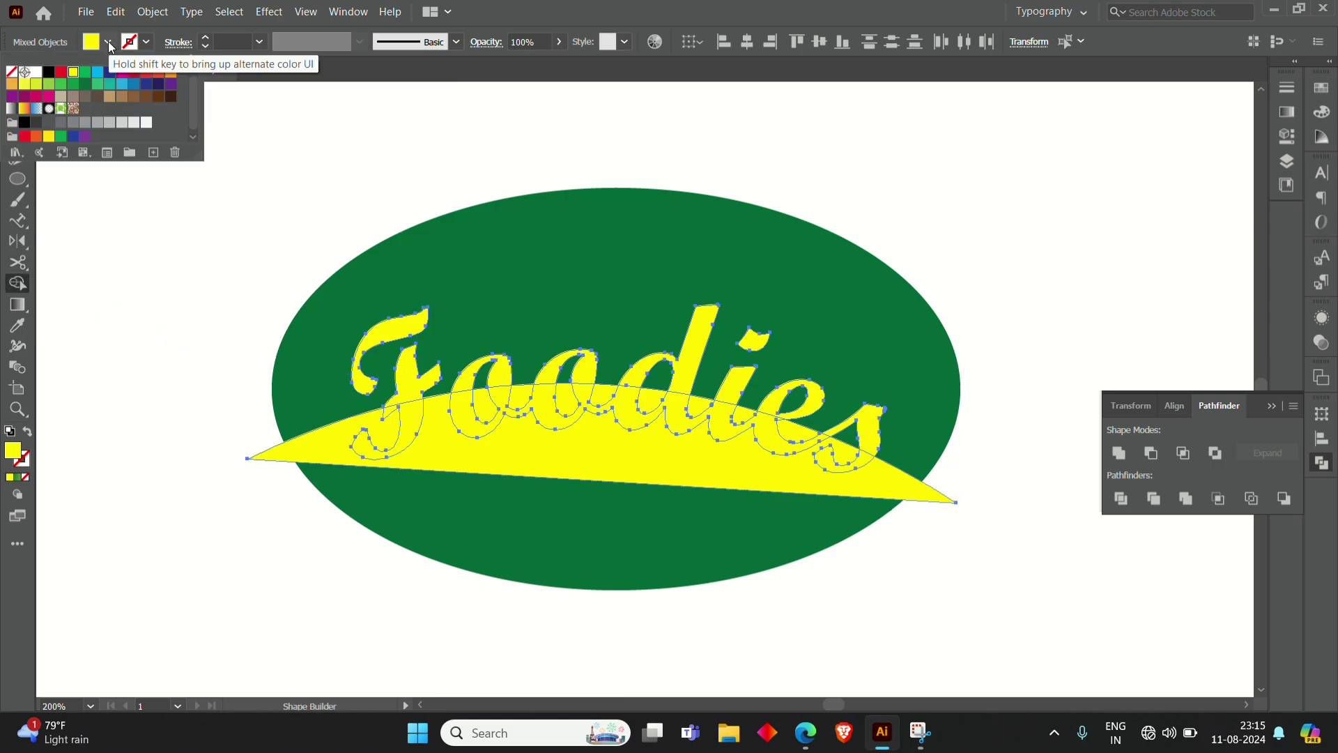
pyautogui.click(12, 84)
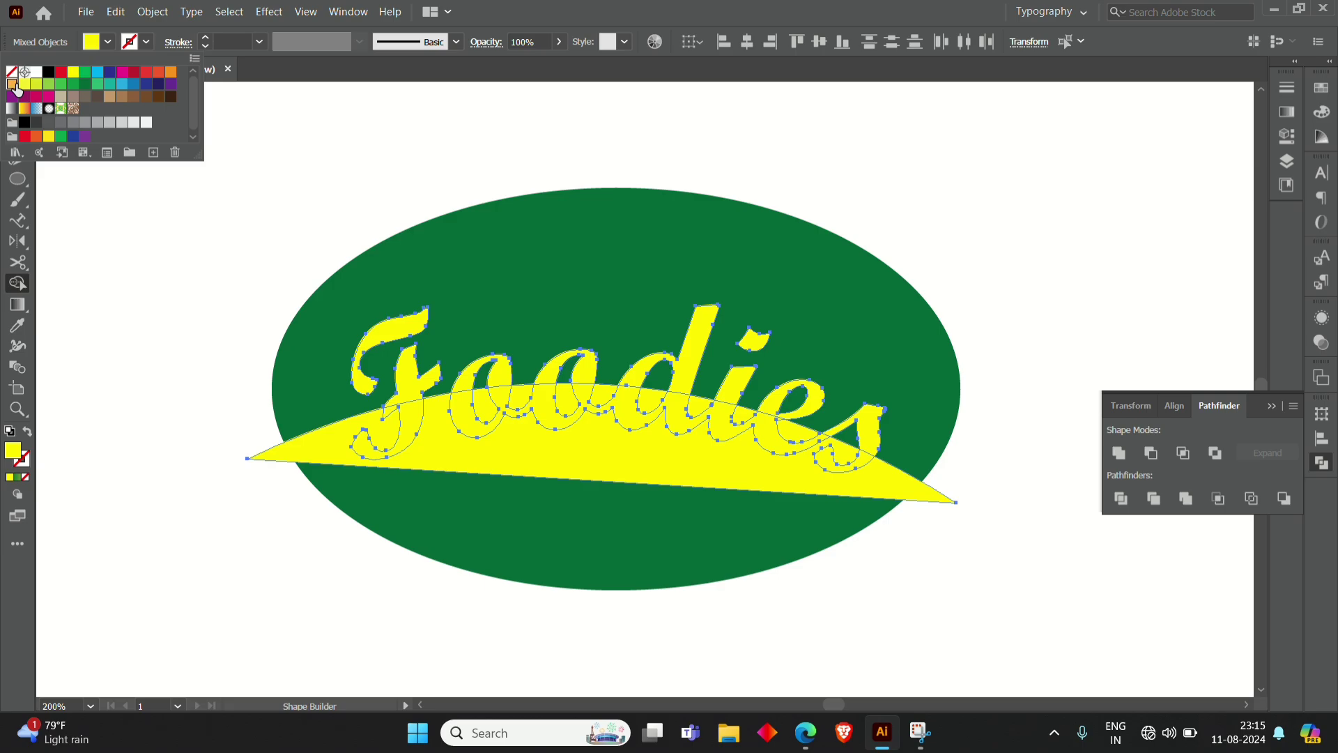
pyautogui.click(400, 432)
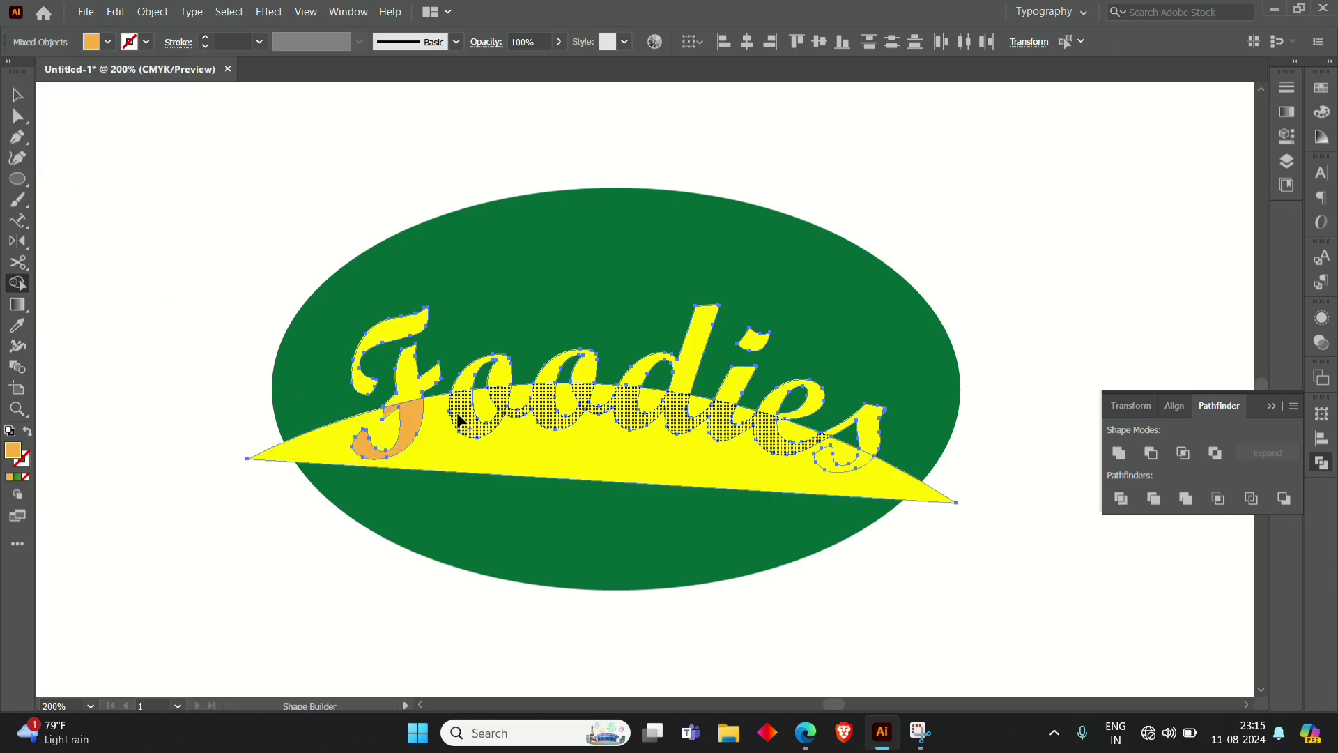
pyautogui.click(459, 420)
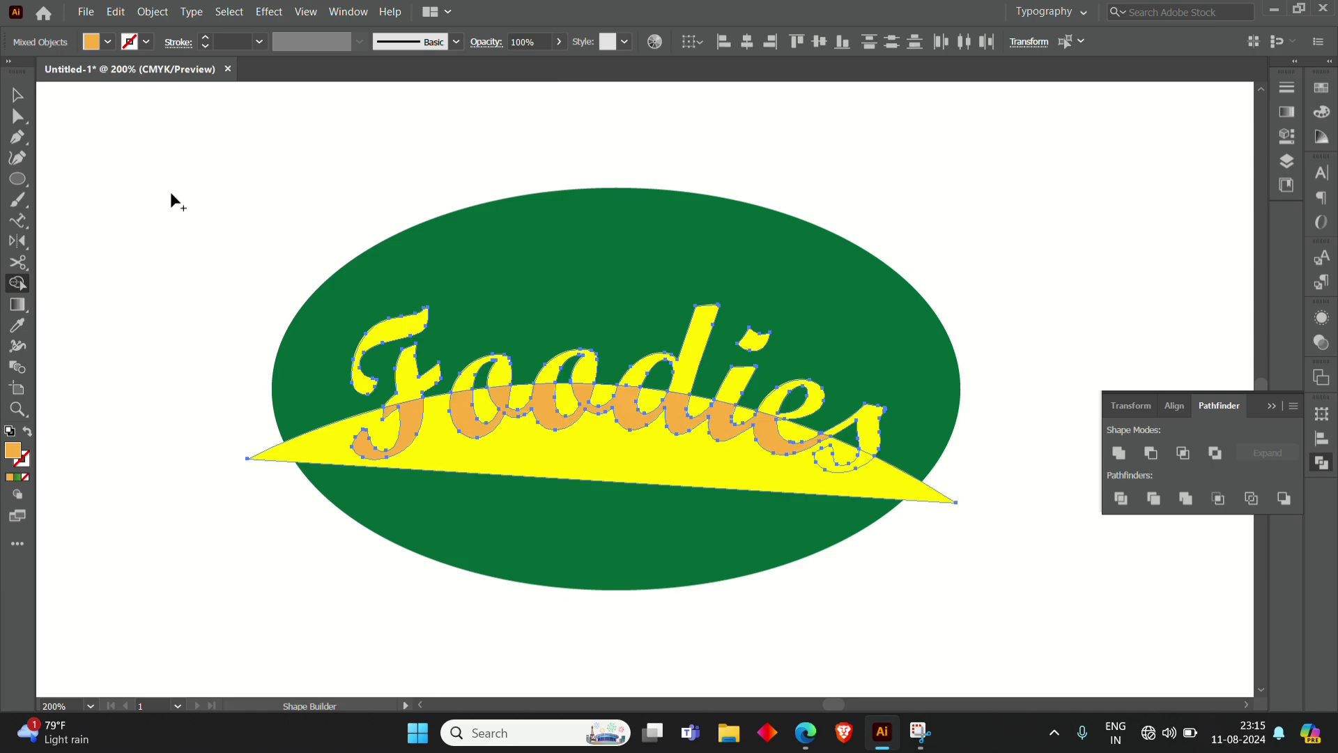
pyautogui.click(20, 98)
pyautogui.click(74, 268)
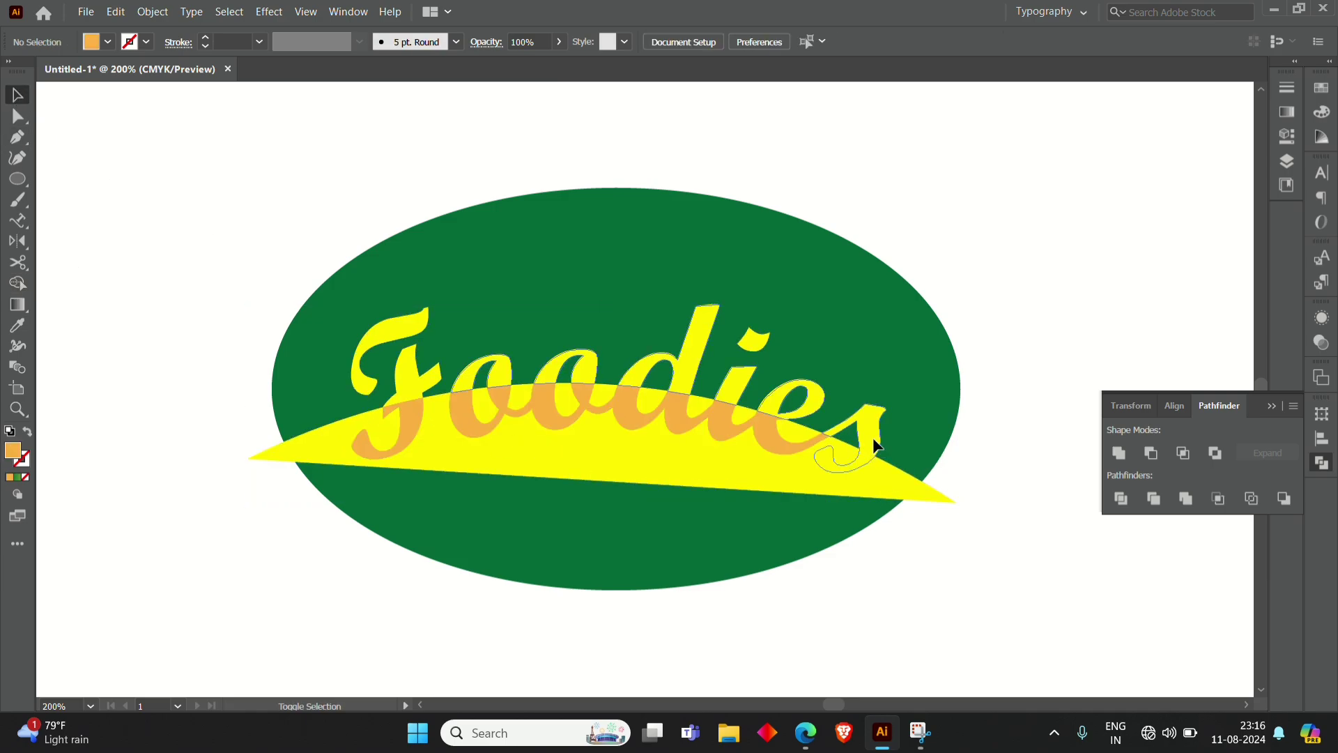
# Step: Reselect the Foodies lettering together with the yellow swoosh
pyautogui.click(461, 356)
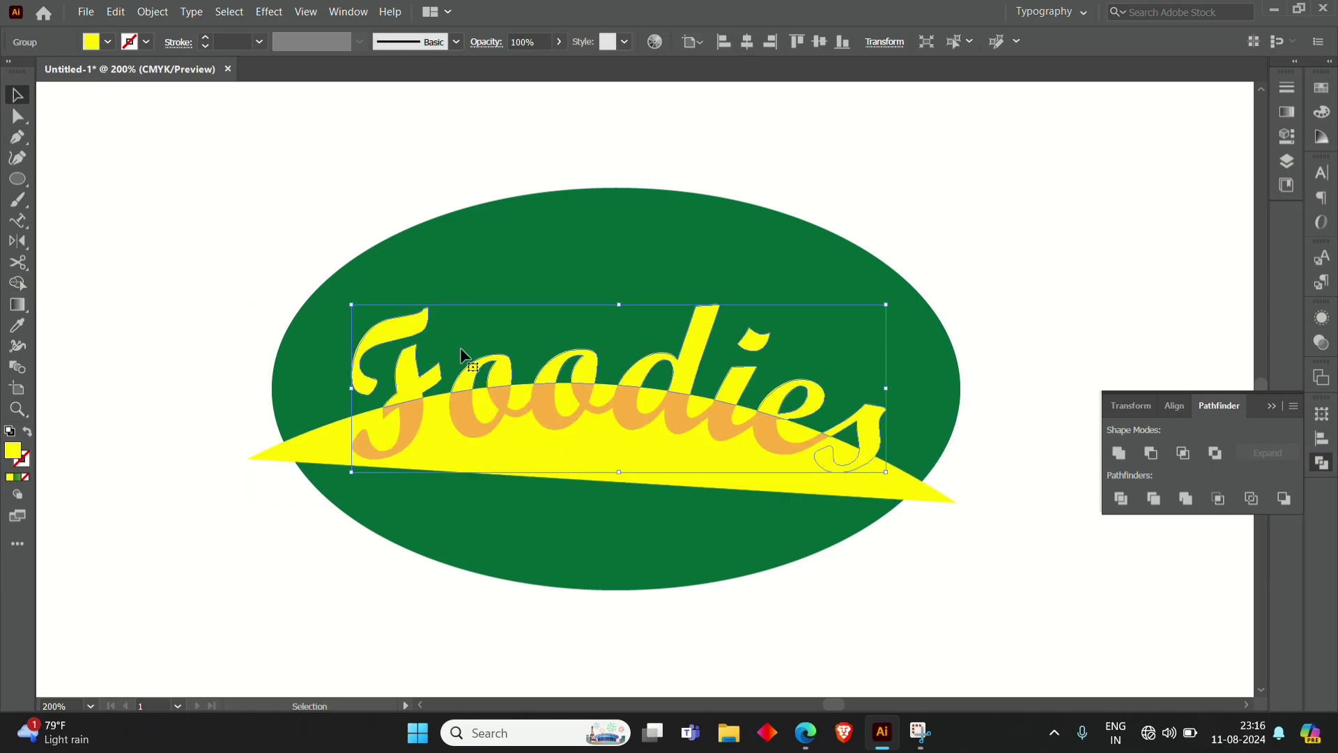
pyautogui.click(19, 282)
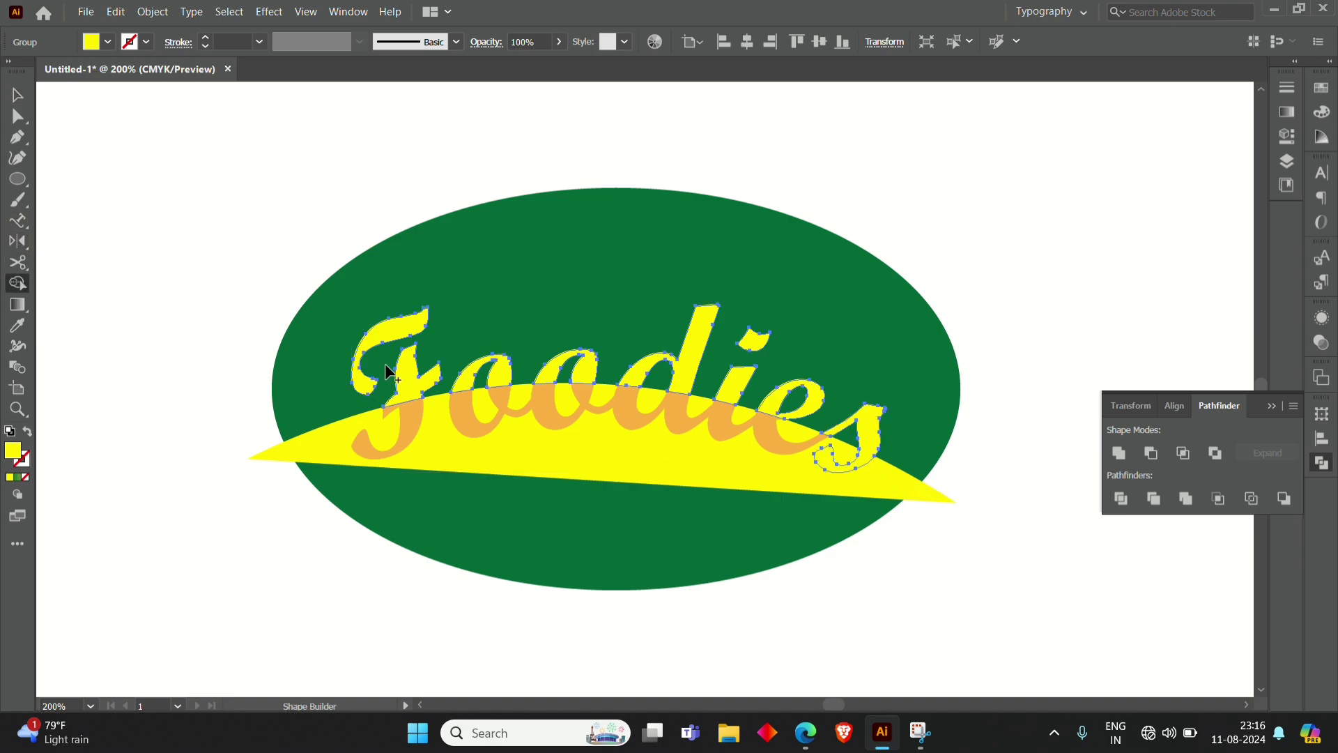
pyautogui.click(18, 95)
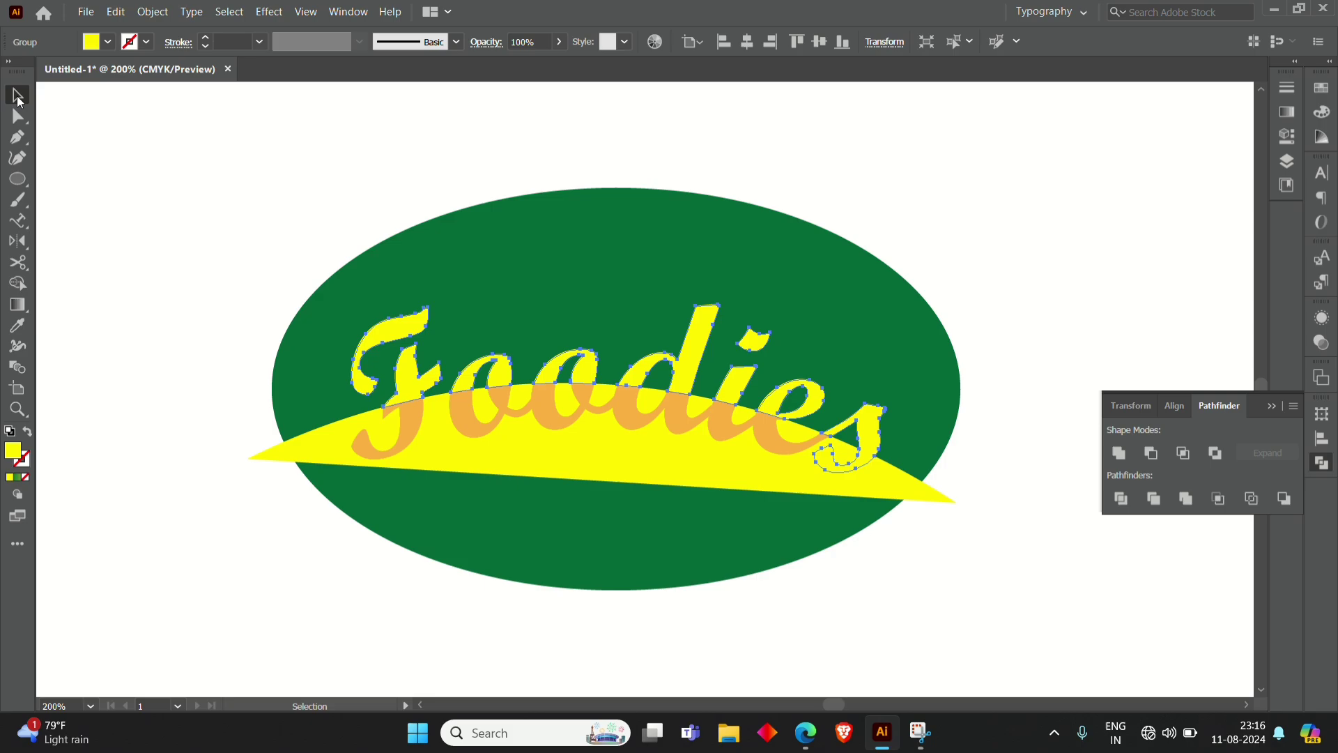
pyautogui.keyDown('shift'); pyautogui.click(726, 466); pyautogui.keyUp('shift')
pyautogui.press('a')
pyautogui.press('v')
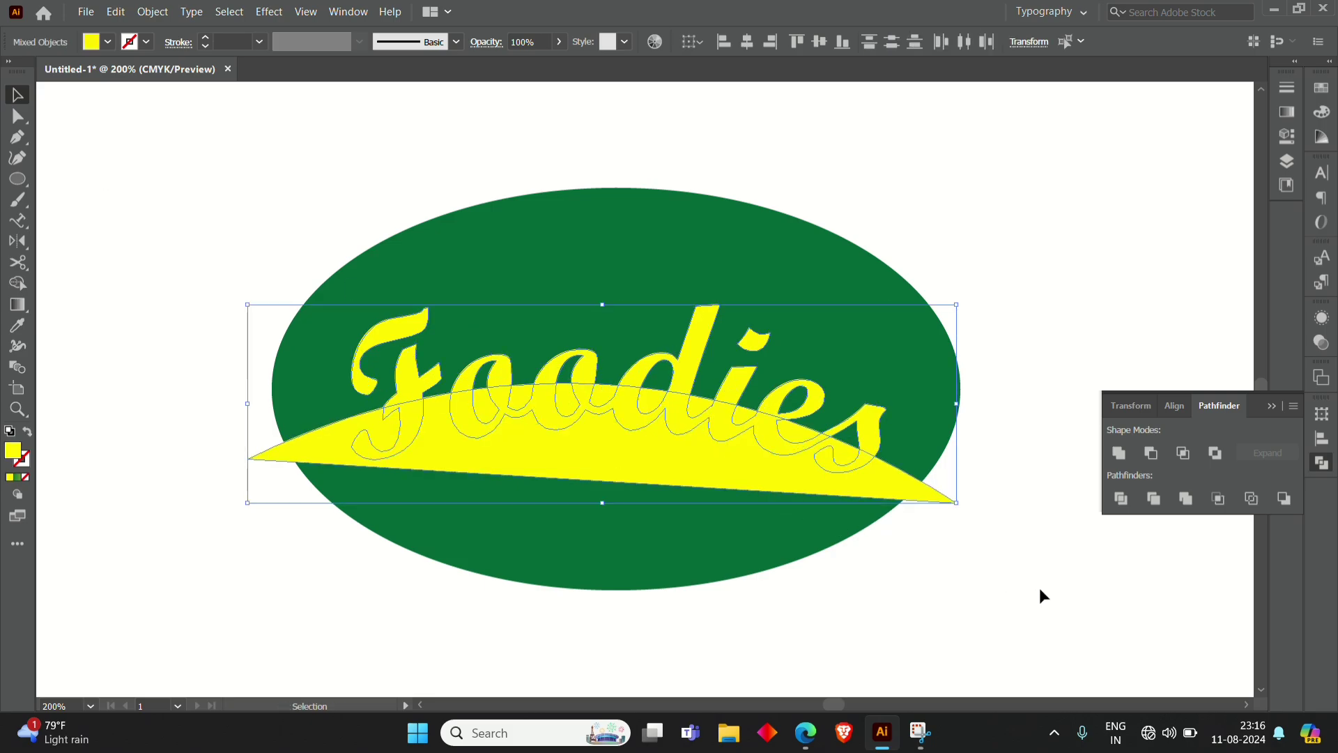
pyautogui.keyDown('shift'); pyautogui.click(884, 479); pyautogui.keyUp('shift')
pyautogui.keyDown('shift'); pyautogui.click(867, 432); pyautogui.keyUp('shift')
# Step: Paint the overlapping lower halves of all Foodies letters orange with Shape Builder
pyautogui.click(18, 283)
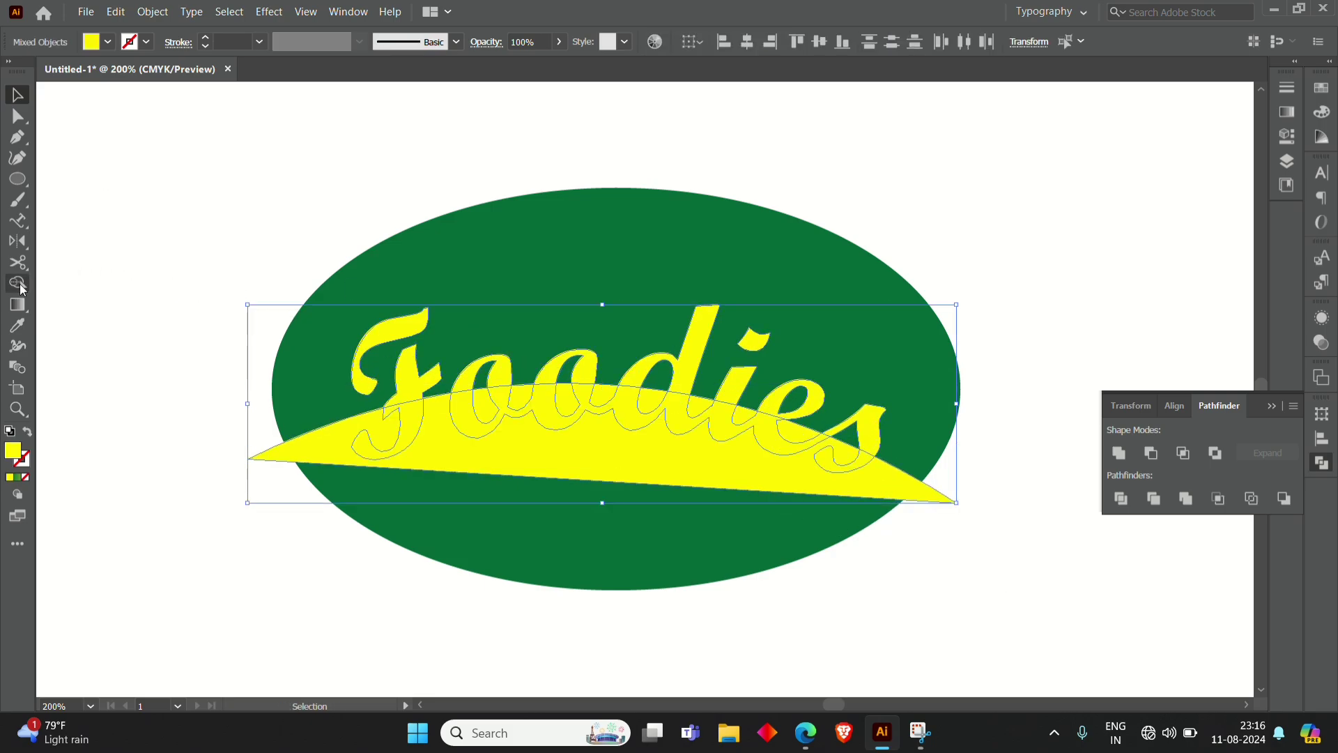
pyautogui.click(858, 460)
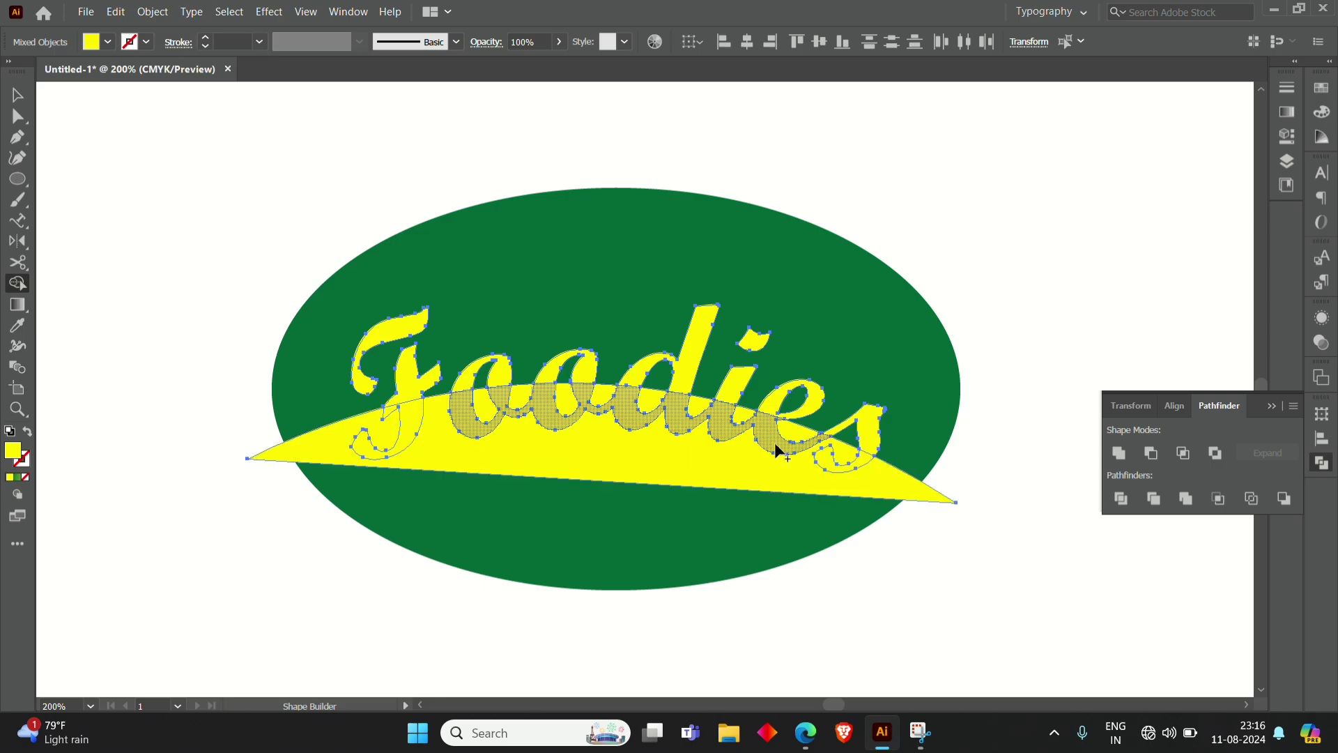
pyautogui.moveTo(773, 441); pyautogui.dragTo(773, 441)
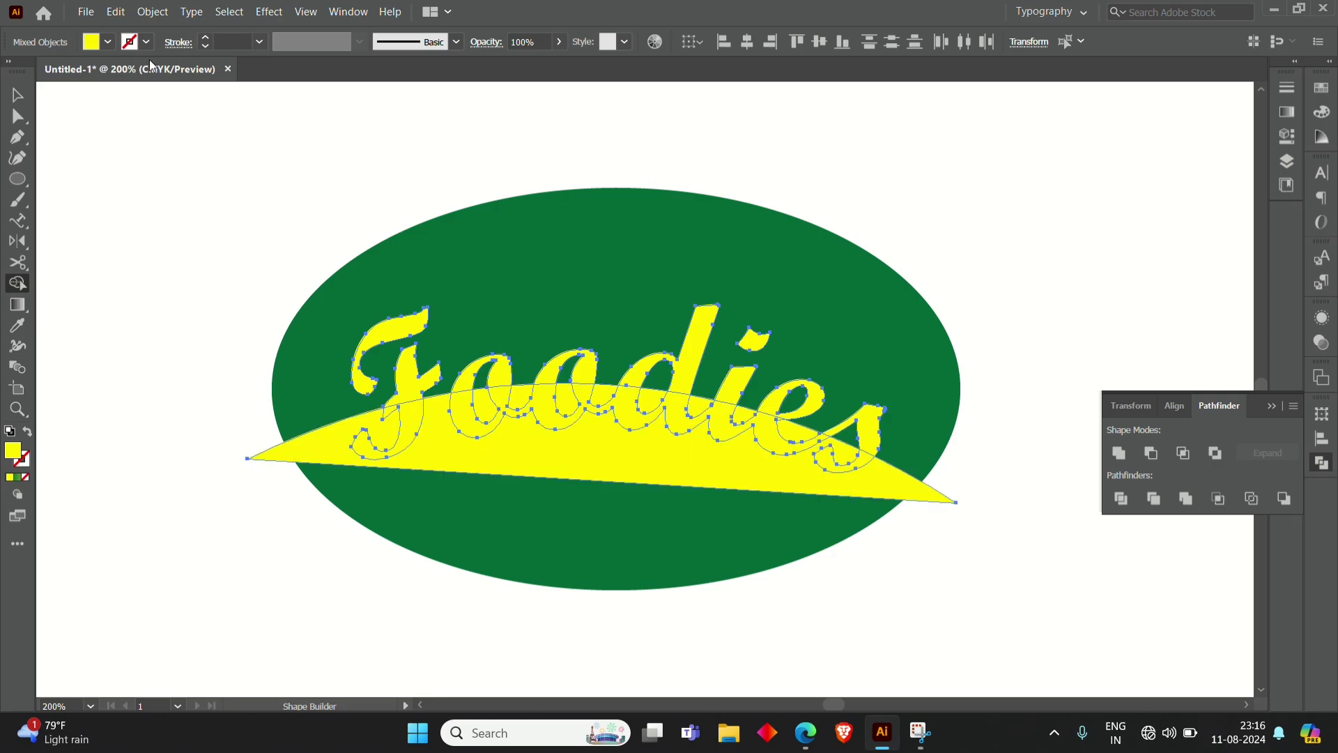
pyautogui.click(109, 43)
pyautogui.click(12, 84)
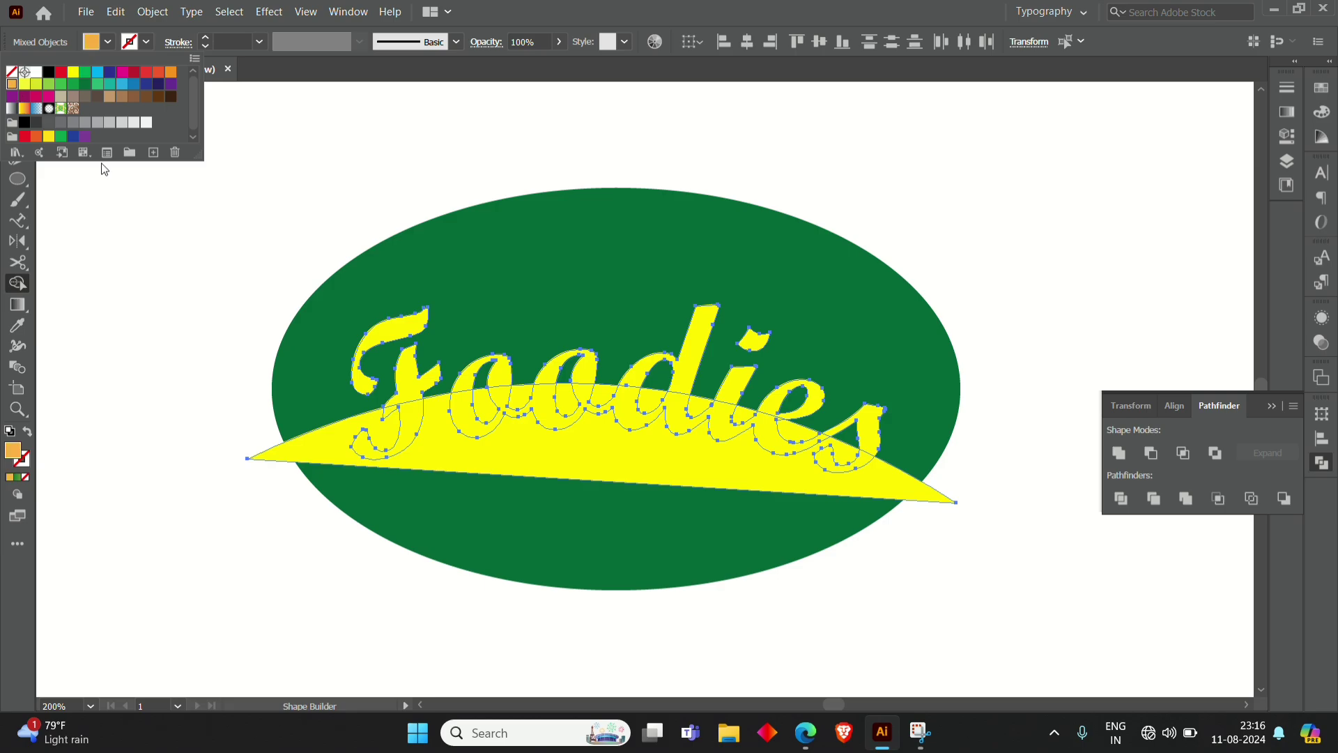
pyautogui.click(859, 461)
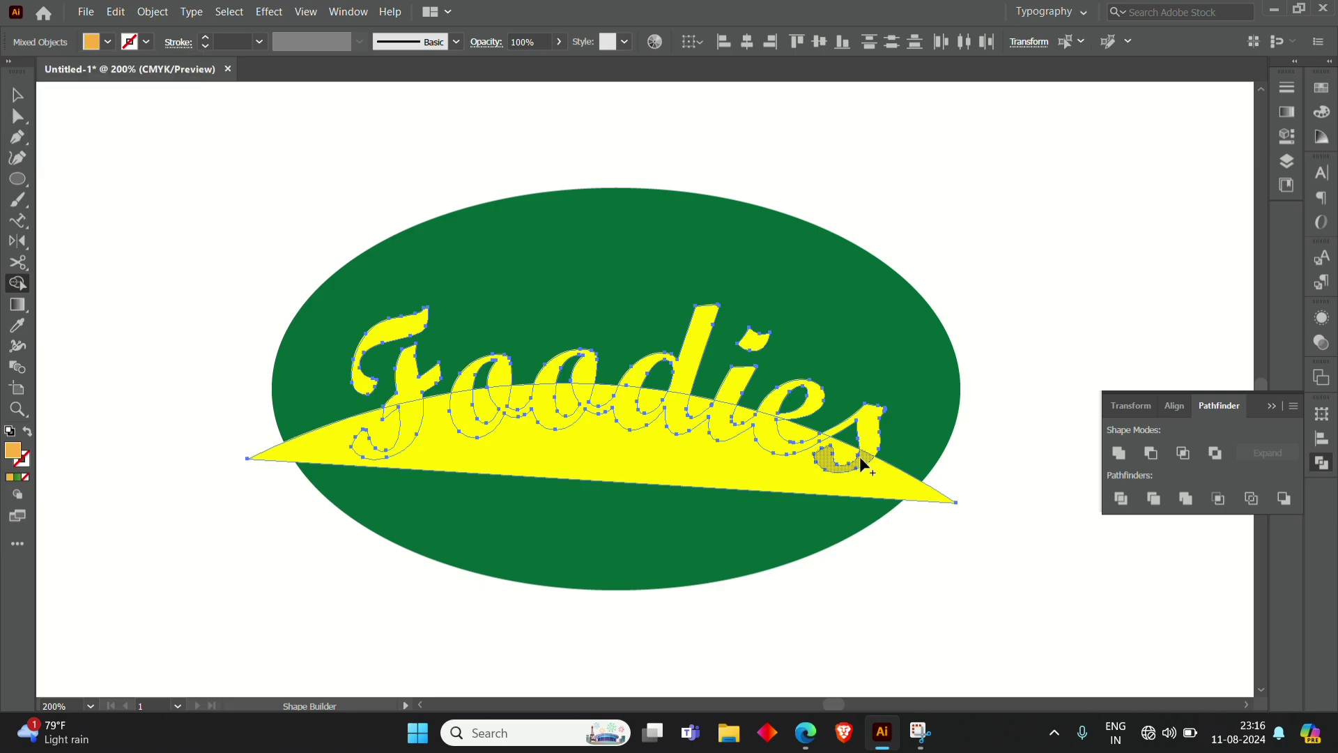
pyautogui.click(859, 457)
pyautogui.moveTo(794, 453)
pyautogui.mouseDown()
pyautogui.moveTo(700, 434)
pyautogui.moveTo(422, 428)
pyautogui.mouseUp()
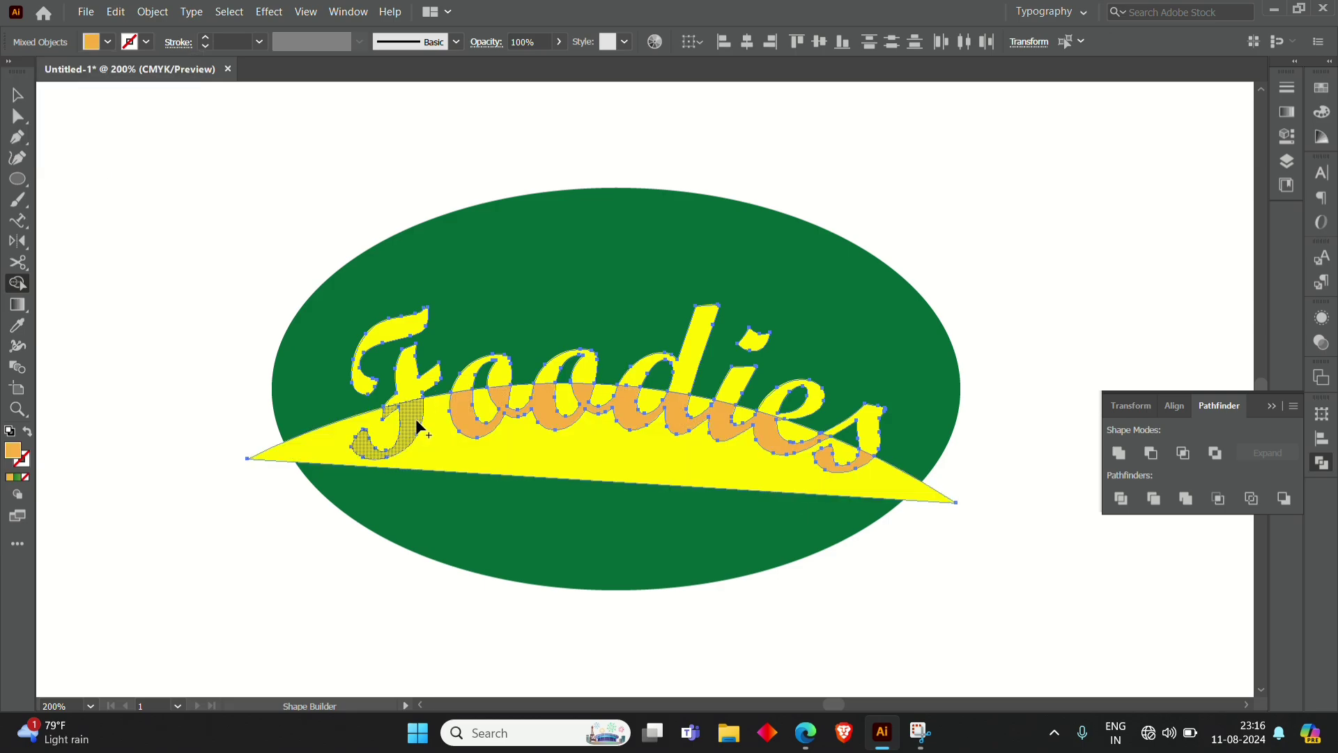
pyautogui.click(16, 95)
# Step: Delete the leftover yellow swoosh and the stray yellow slivers between the letters
pyautogui.click(179, 365)
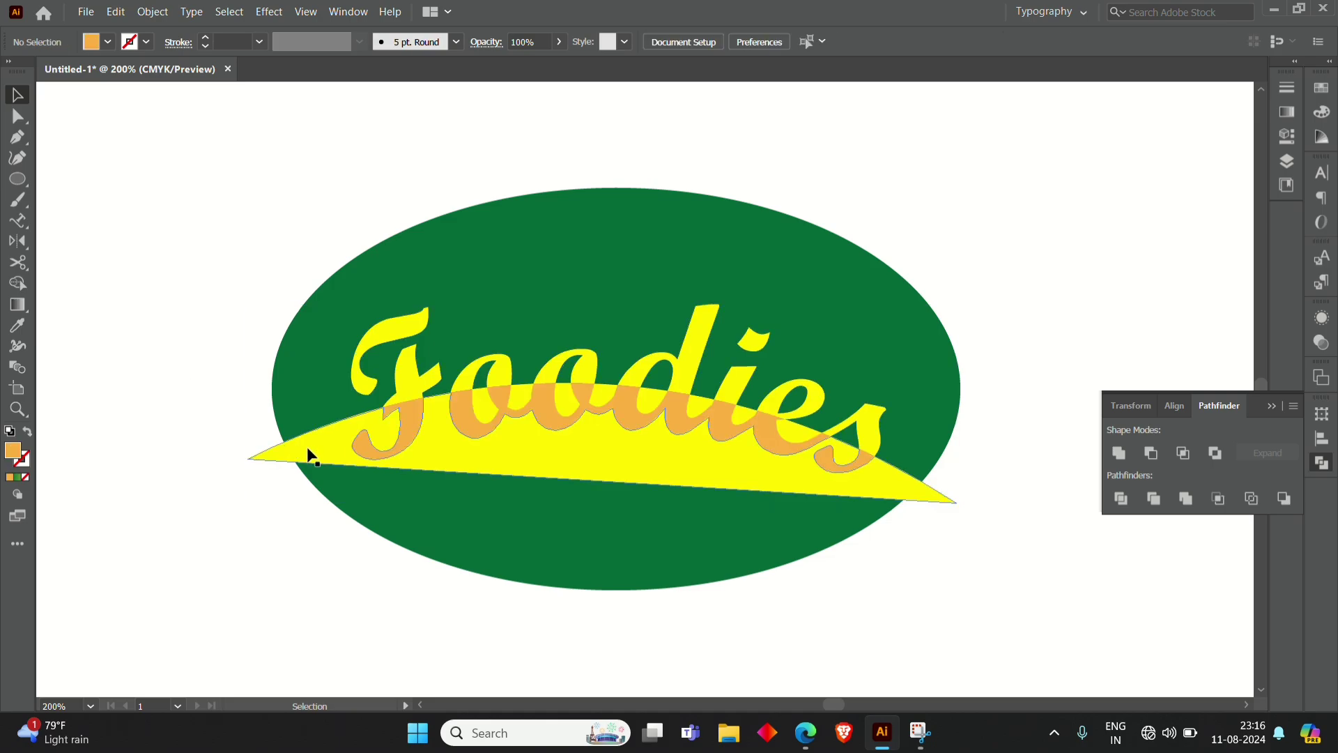
pyautogui.moveTo(318, 458); pyautogui.dragTo(332, 541)
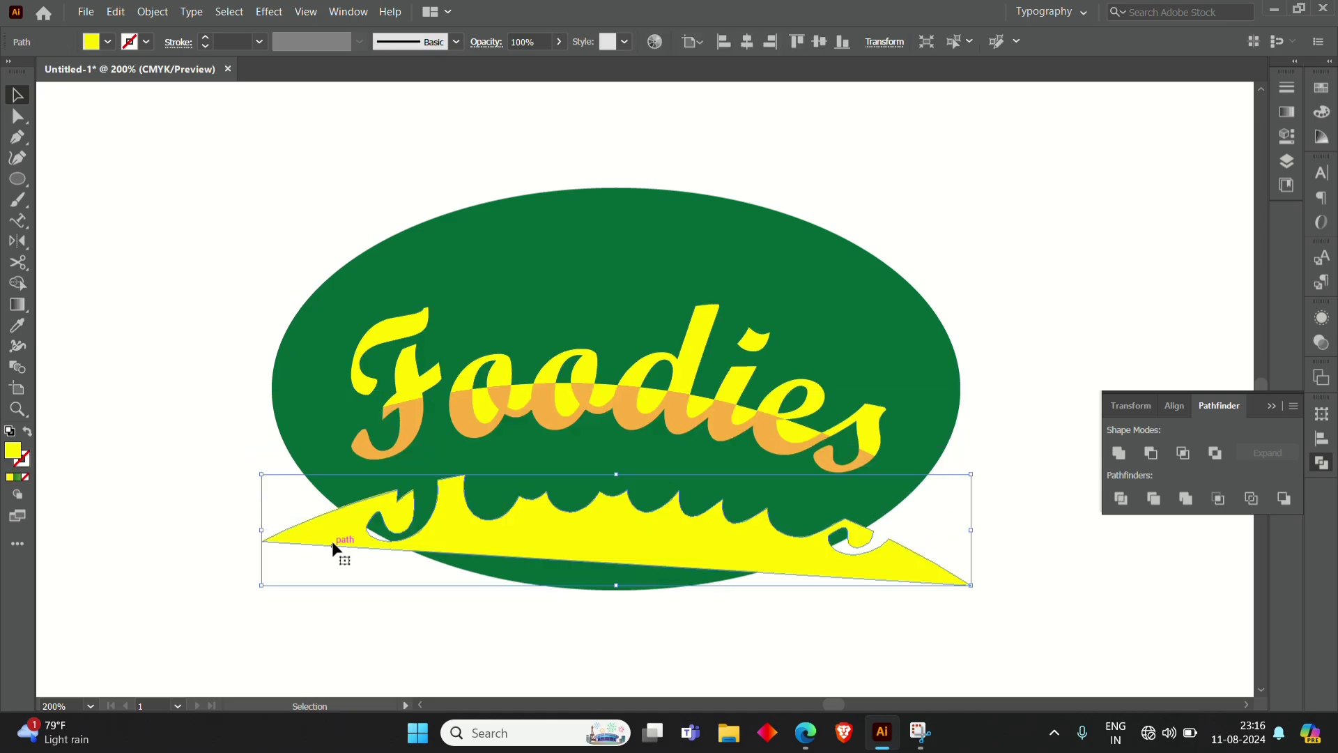
pyautogui.press('Delete')
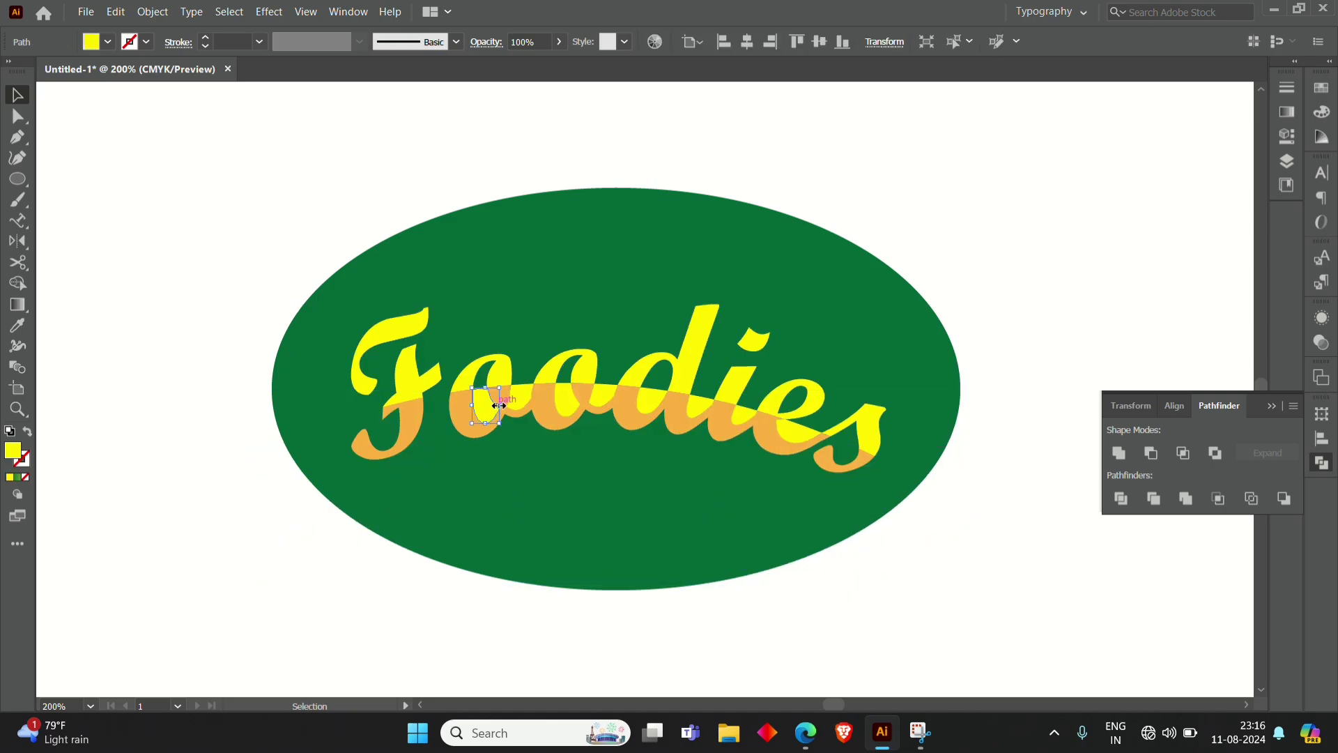
pyautogui.click(612, 401)
pyautogui.press('Delete')
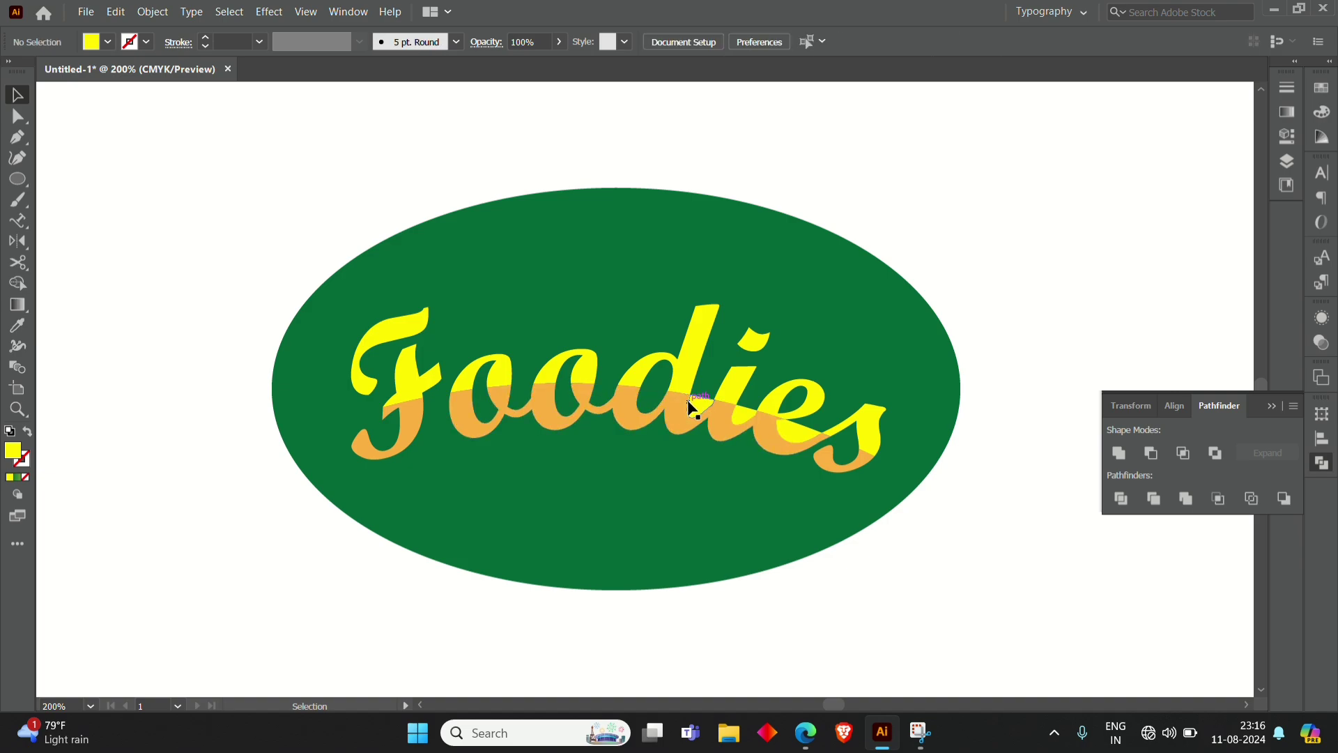
pyautogui.click(694, 400)
pyautogui.press('Delete')
pyautogui.click(810, 432)
pyautogui.press('Delete')
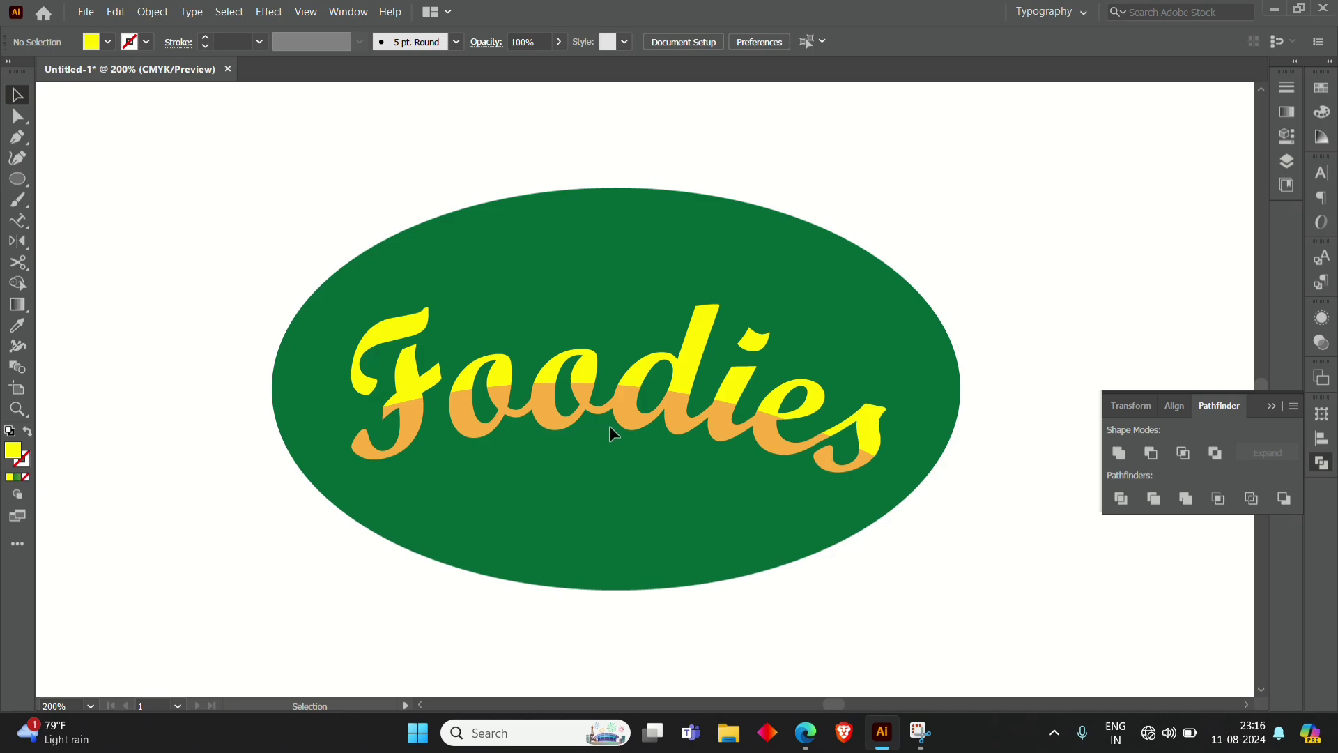
# Step: Select all the Foodies letter pieces and group them into one object
pyautogui.scroll(-2, 609, 425)
pyautogui.moveTo(407, 335); pyautogui.dragTo(806, 532)
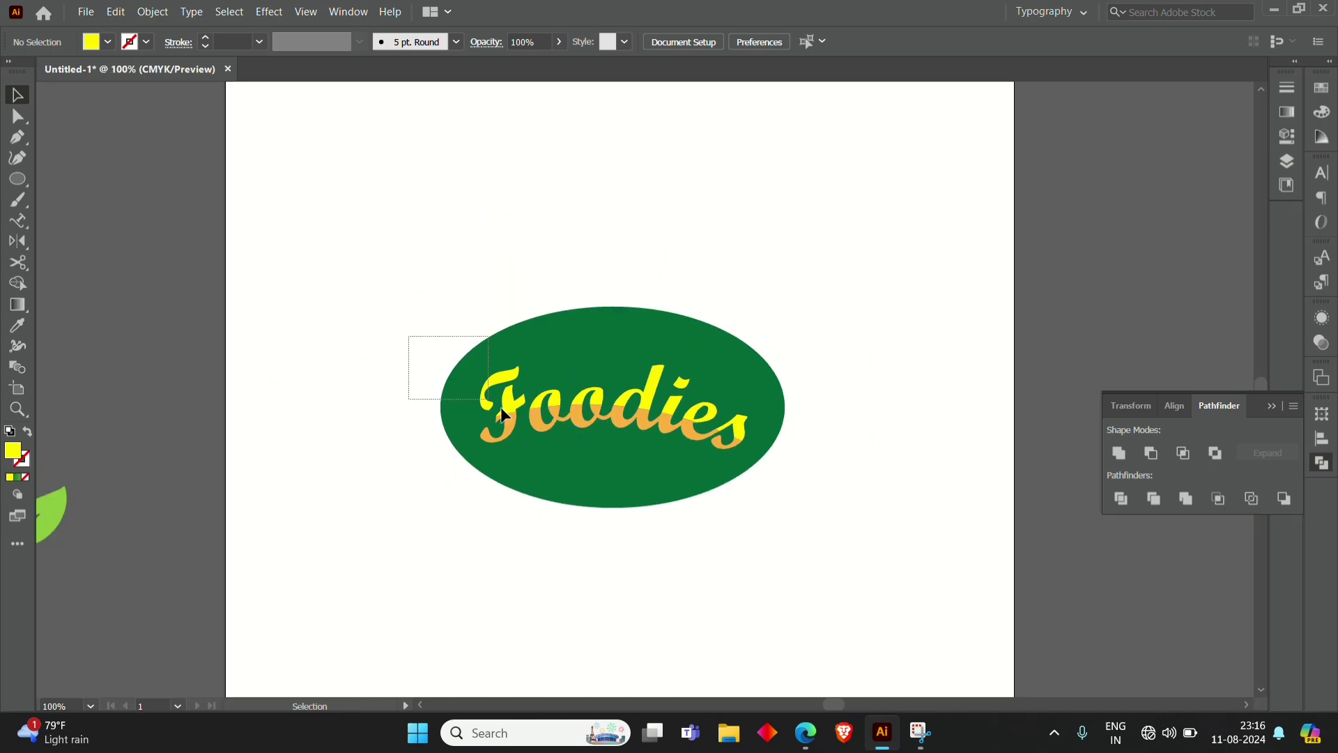
pyautogui.scroll(2, 655, 442)
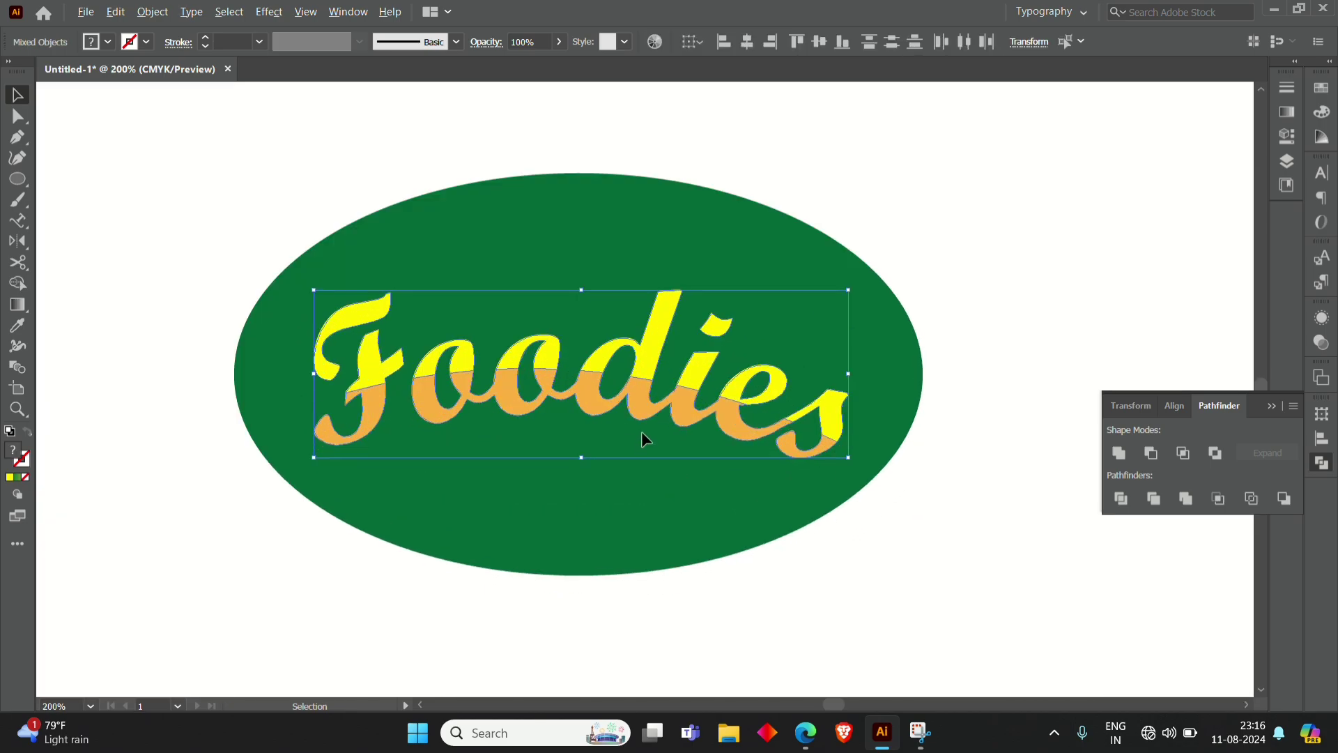
pyautogui.rightClick(630, 396)
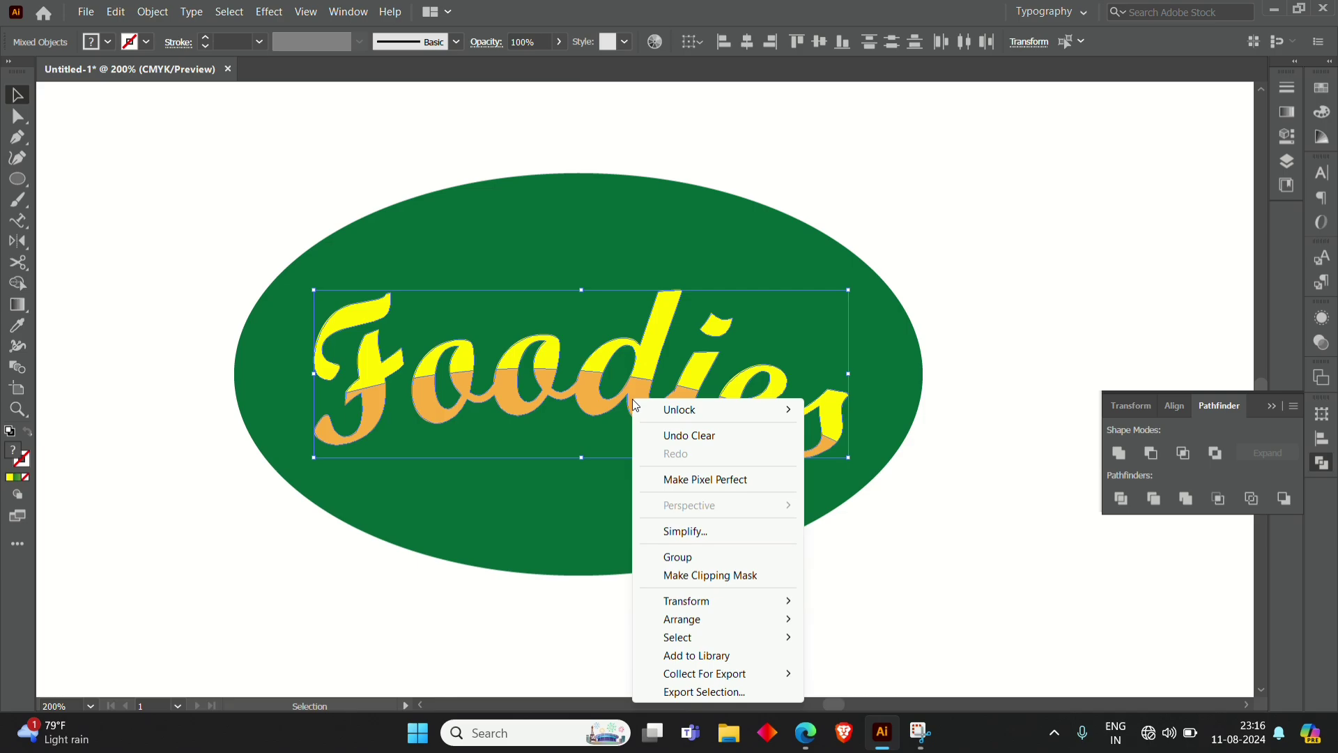
pyautogui.click(702, 555)
pyautogui.click(876, 580)
pyautogui.scroll(-1, 687, 487)
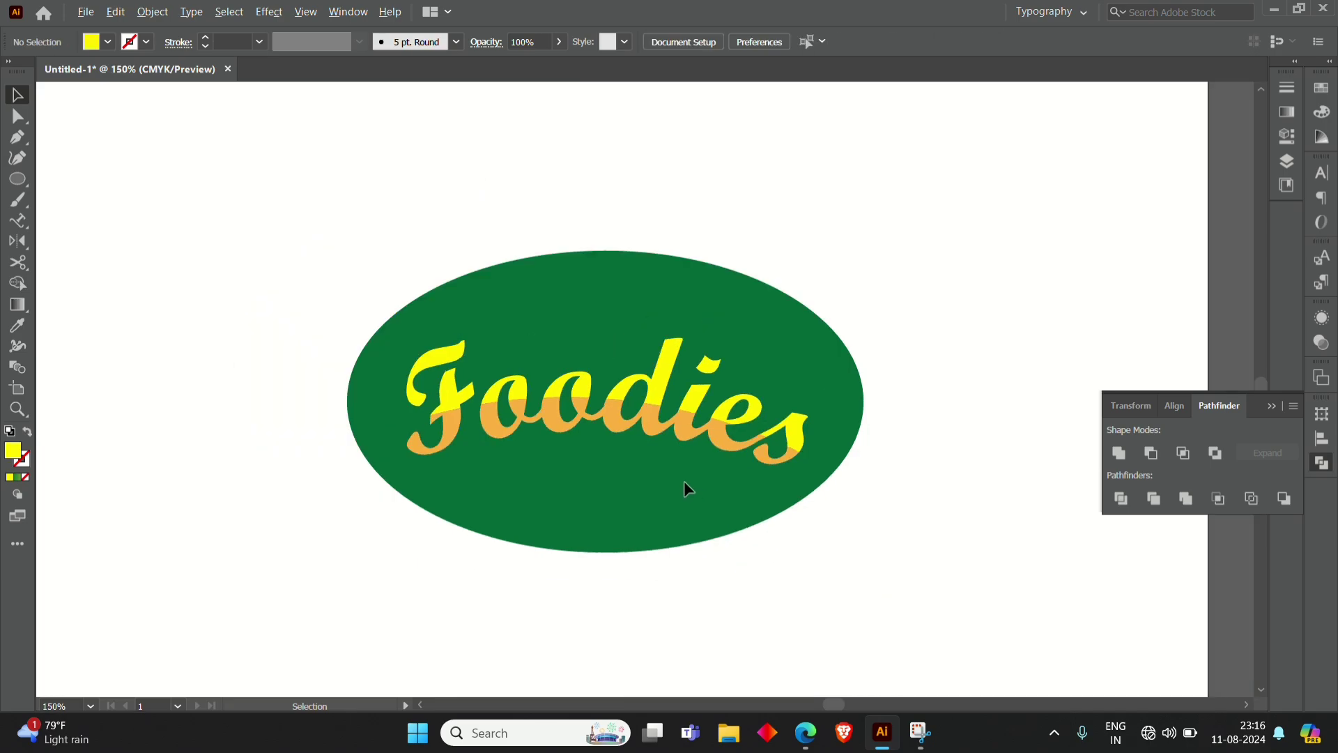
pyautogui.scroll(-1, 665, 464)
# Step: Place the two green leaves on the top edge of the oval, raised slightly above Foodies
pyautogui.moveTo(66, 524); pyautogui.dragTo(667, 341)
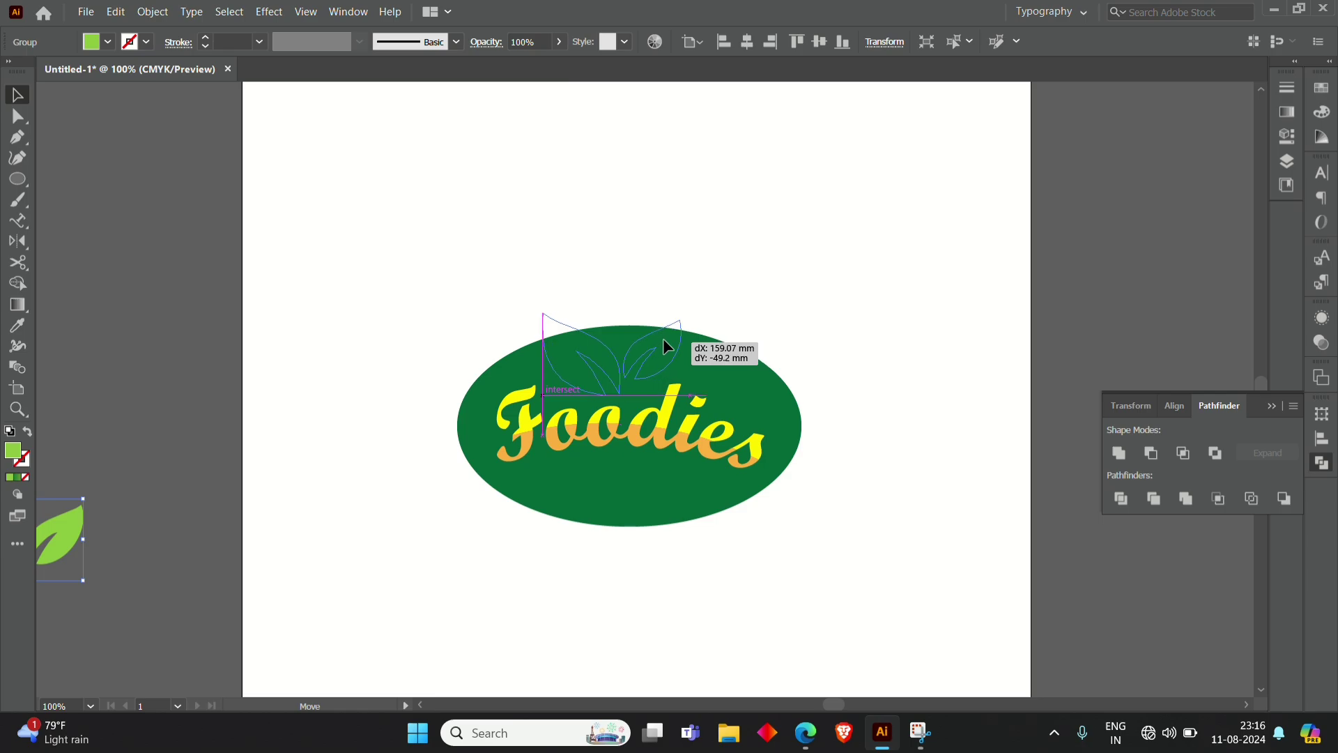
pyautogui.moveTo(667, 342); pyautogui.dragTo(663, 338)
pyautogui.scroll(1, 600, 341)
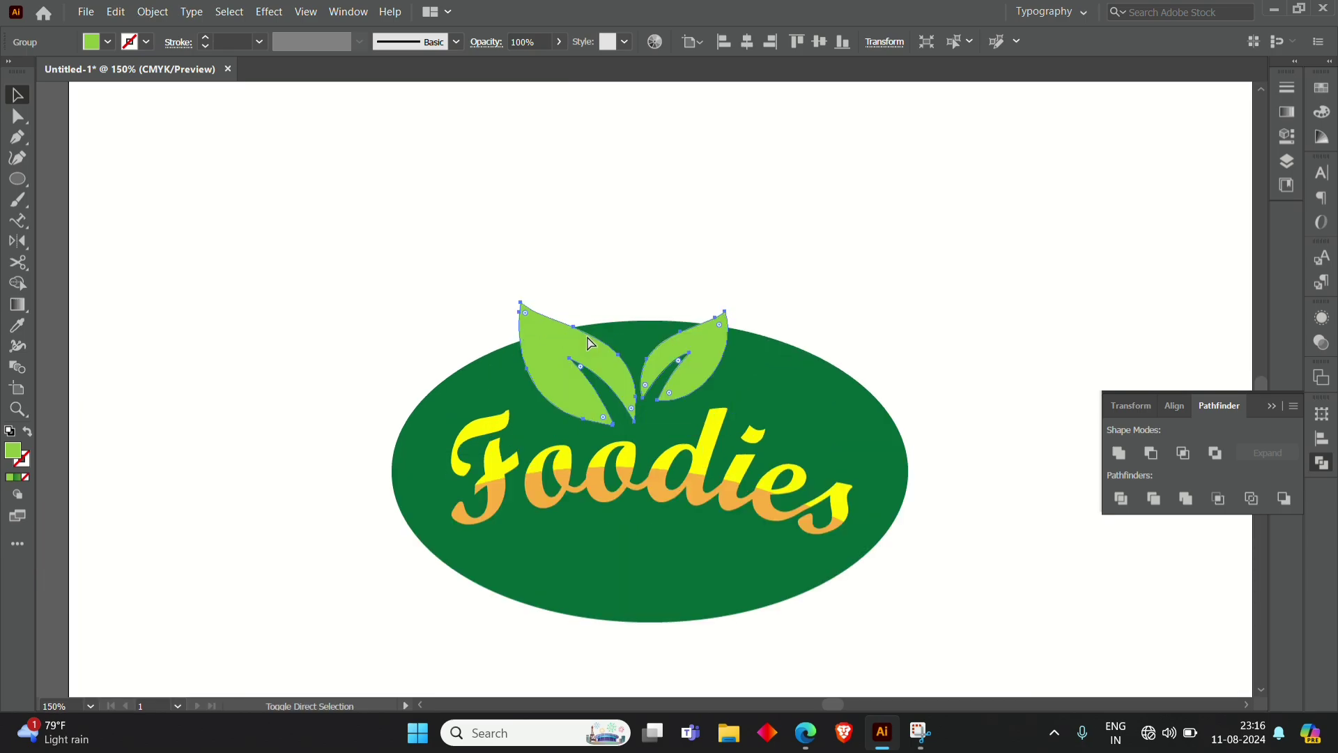
pyautogui.click(541, 311)
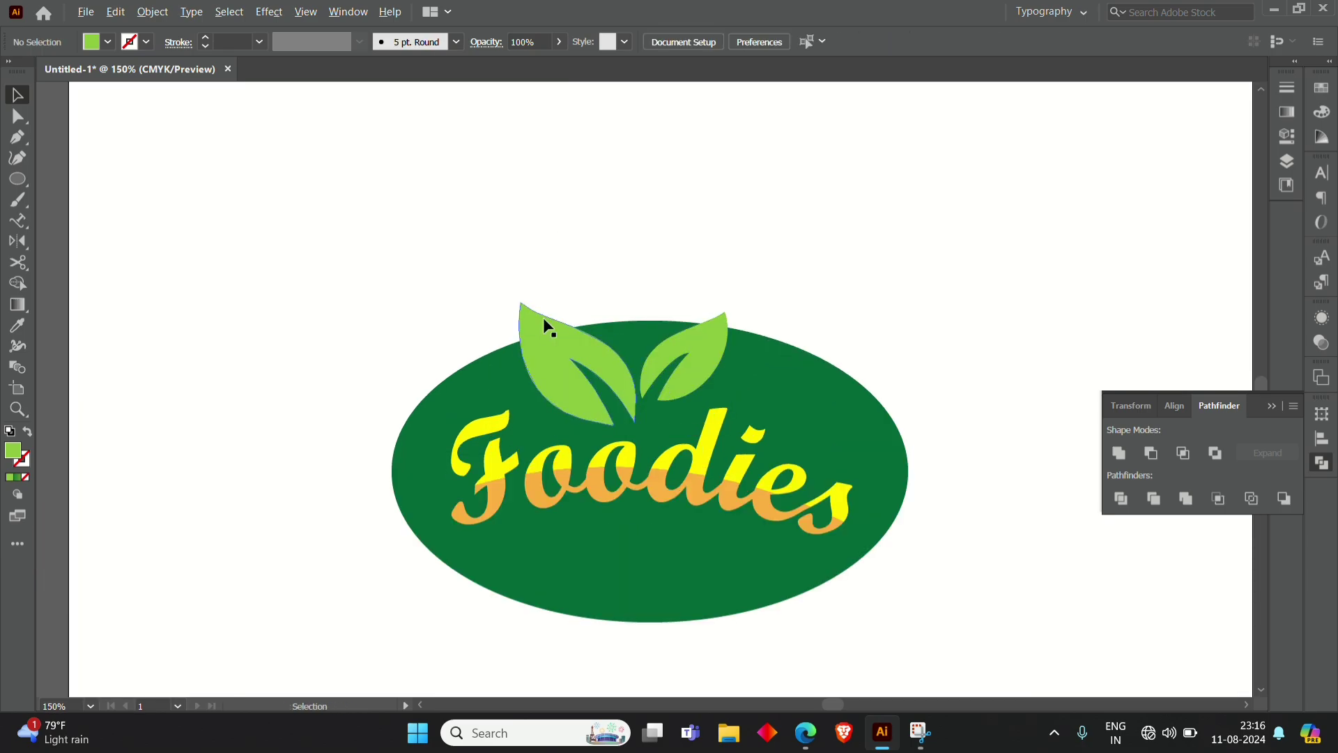
pyautogui.scroll(1, 547, 317)
pyautogui.moveTo(550, 350); pyautogui.dragTo(550, 341)
pyautogui.click(593, 225)
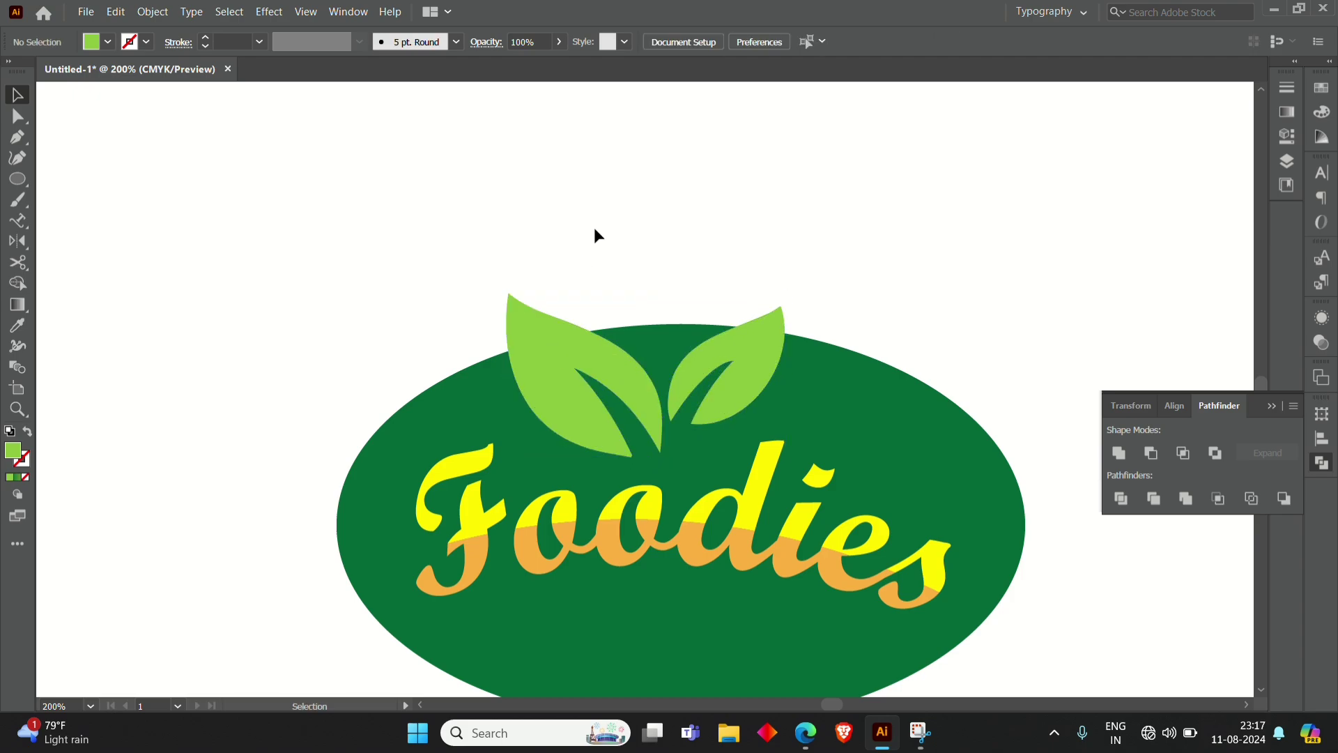
# Step: Group the leaves with the Foodies lettering
pyautogui.click(549, 362)
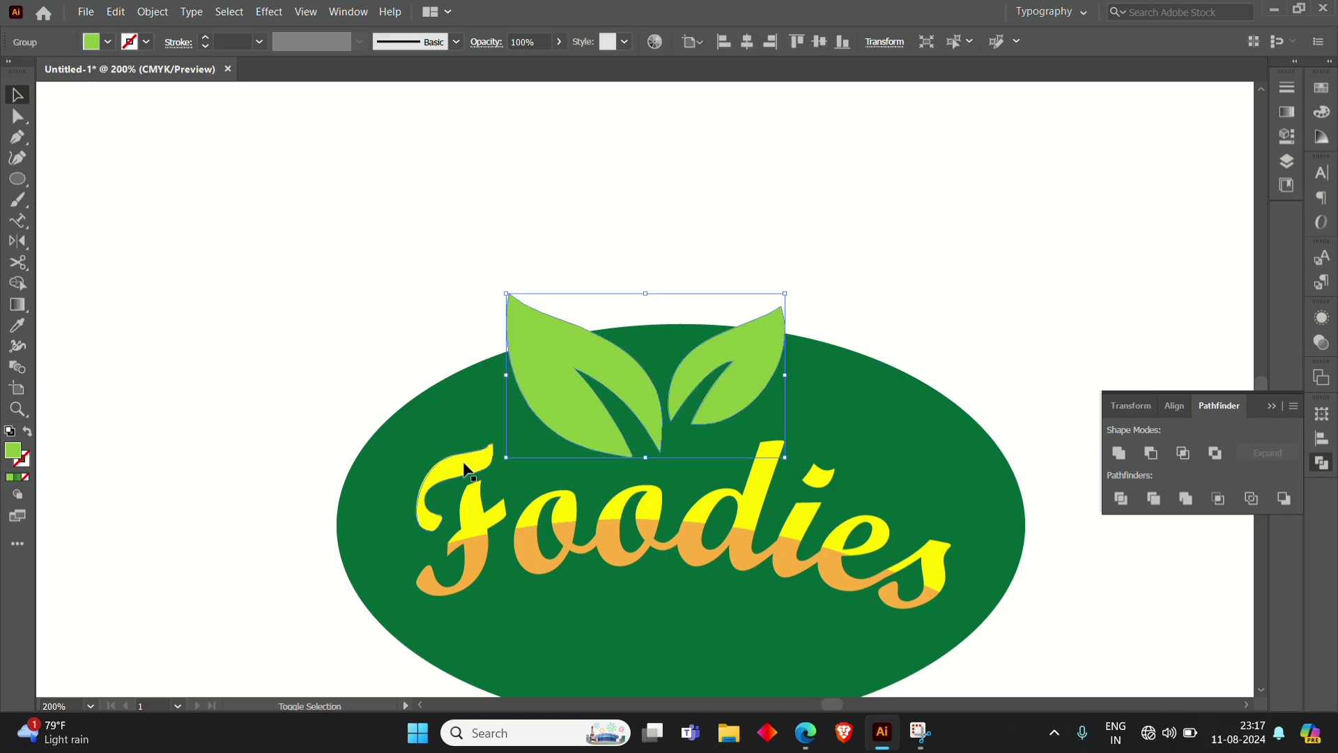
pyautogui.rightClick(524, 340)
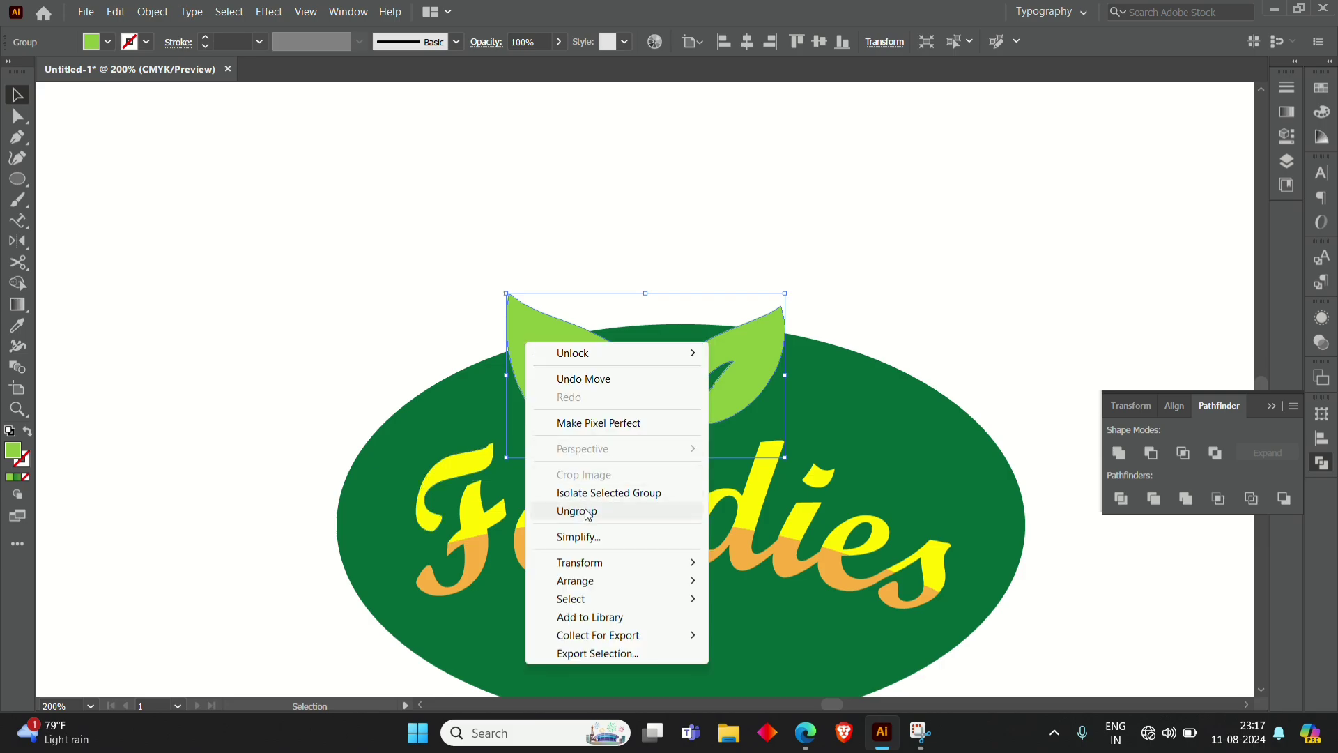
pyautogui.click(481, 244)
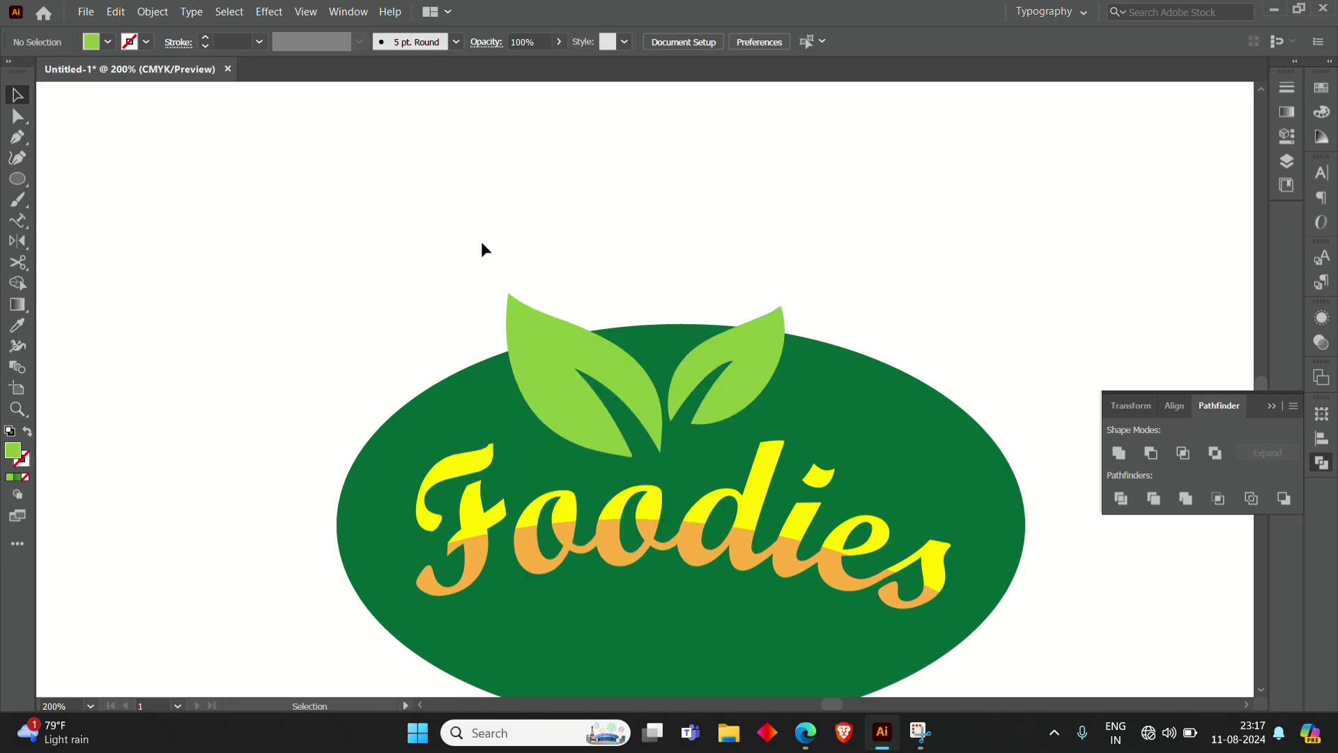
pyautogui.click(521, 352)
pyautogui.click(115, 12)
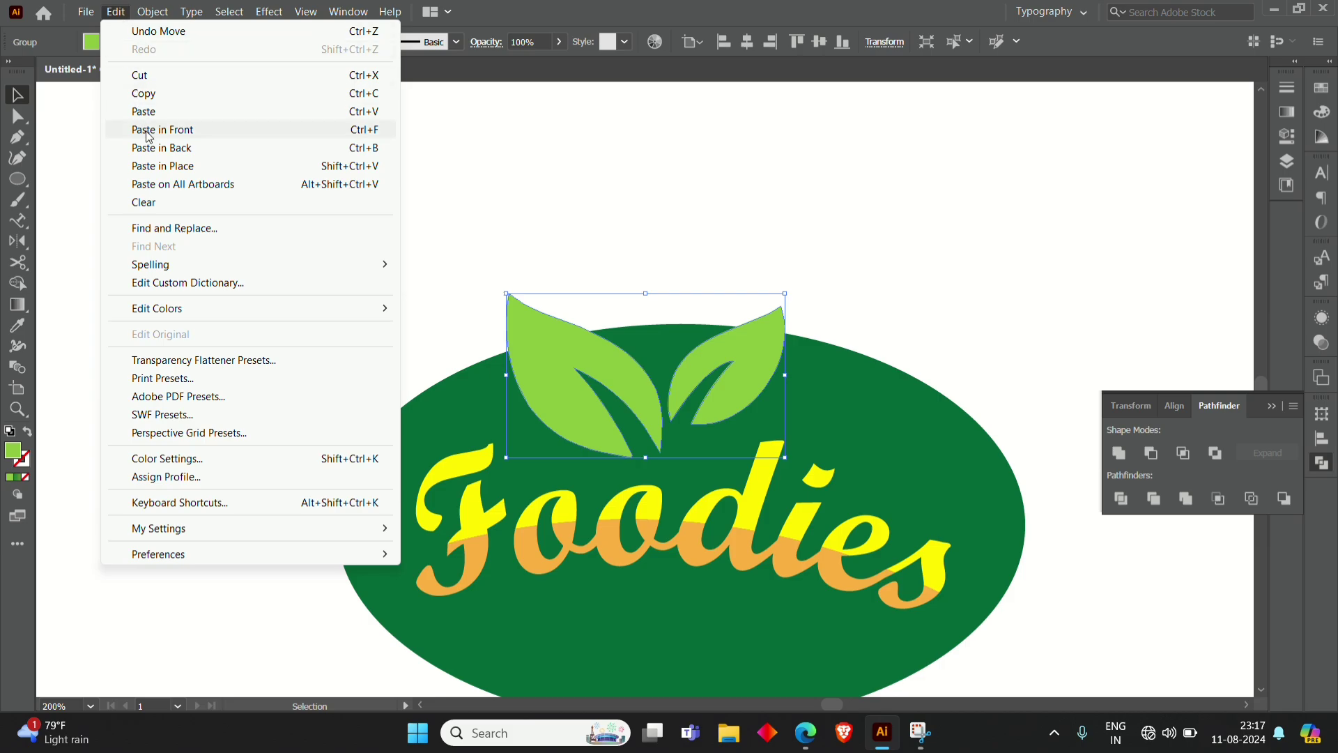
pyautogui.click(155, 93)
pyautogui.click(332, 219)
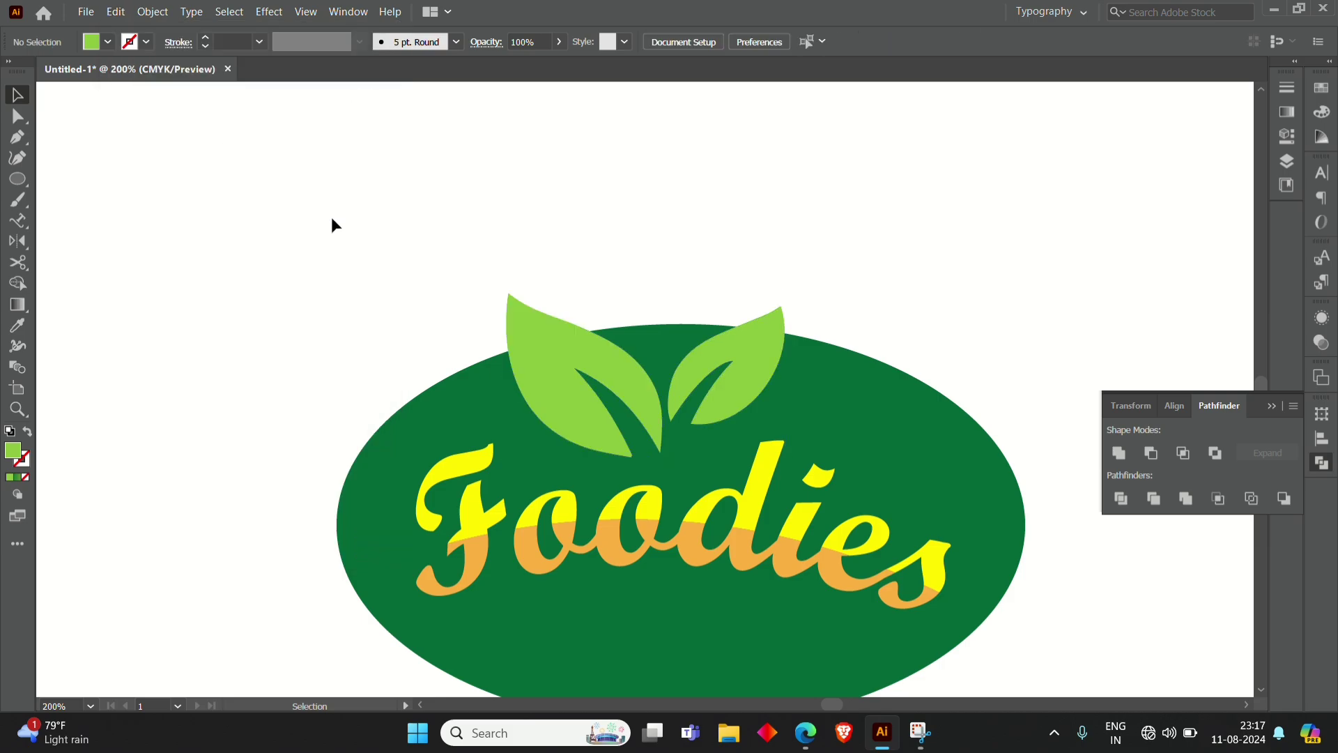
pyautogui.click(542, 372)
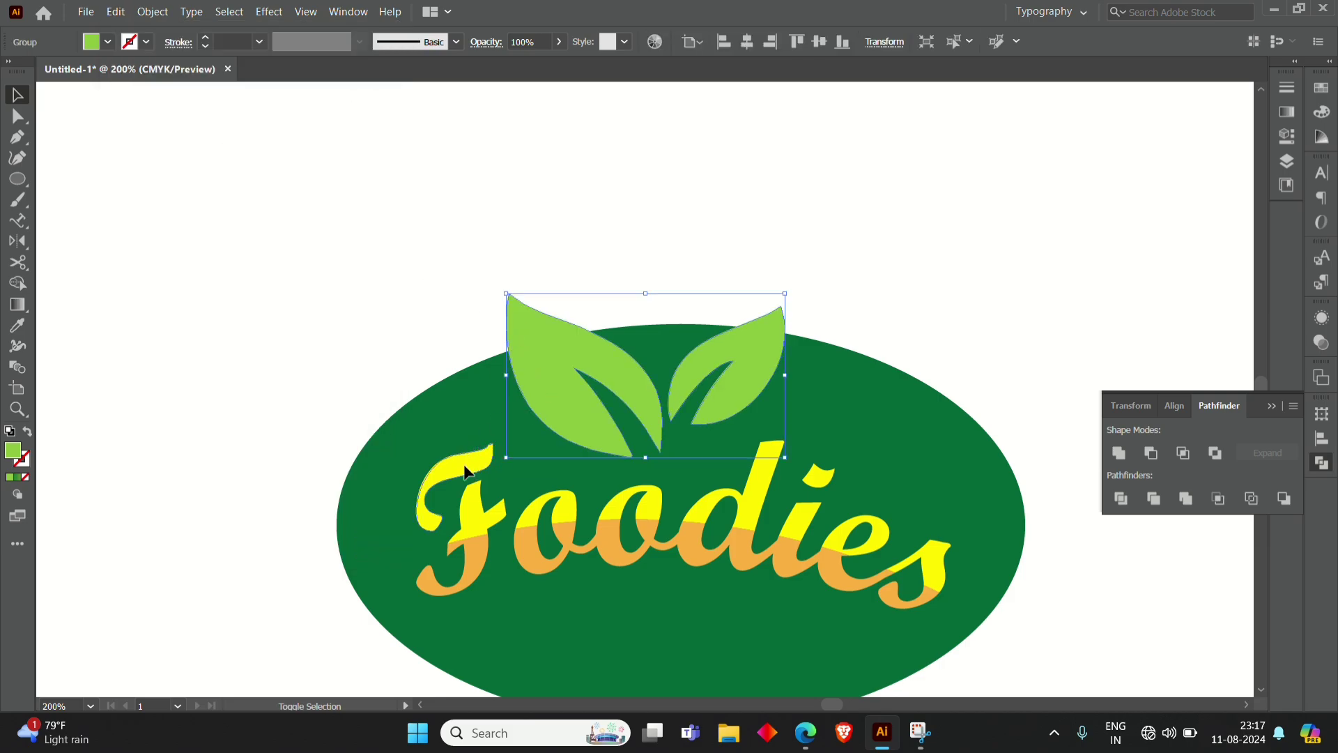
pyautogui.keyDown('shift'); pyautogui.click(465, 466); pyautogui.keyUp('shift')
pyautogui.rightClick(465, 466)
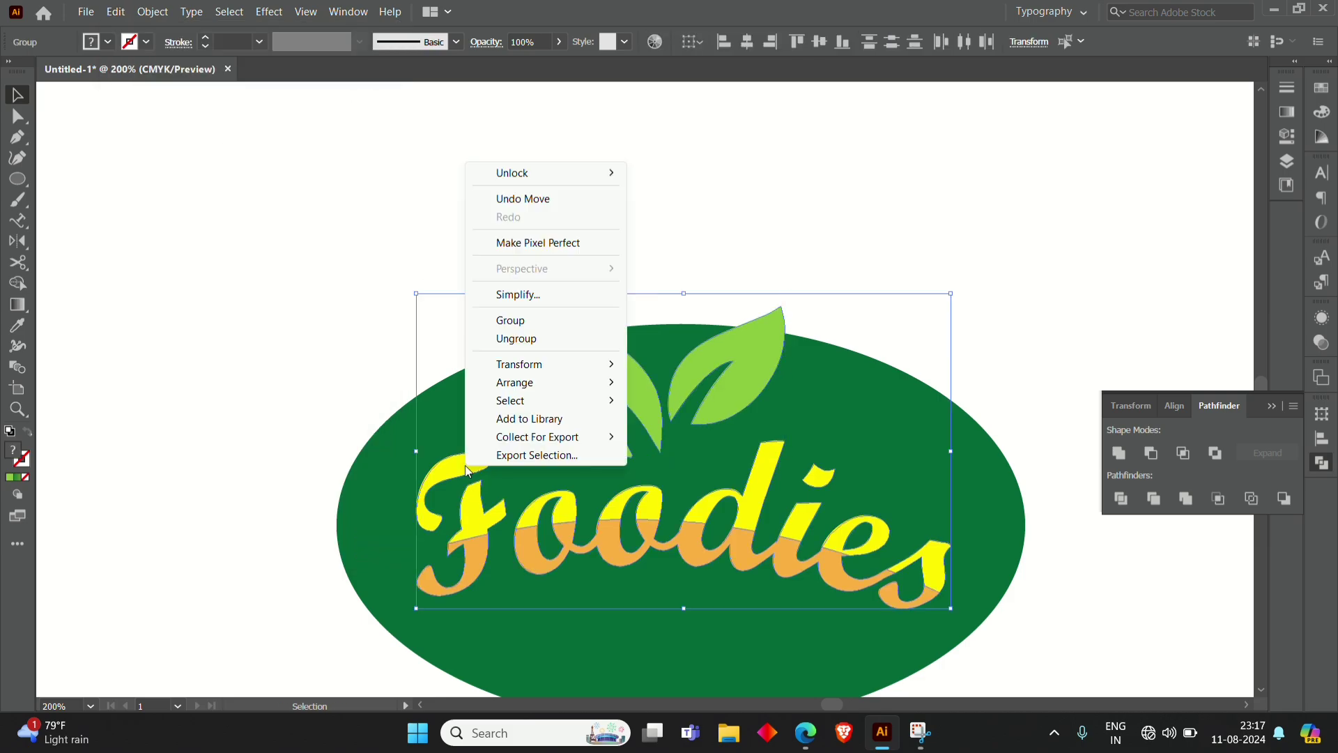
pyautogui.click(522, 322)
pyautogui.click(324, 234)
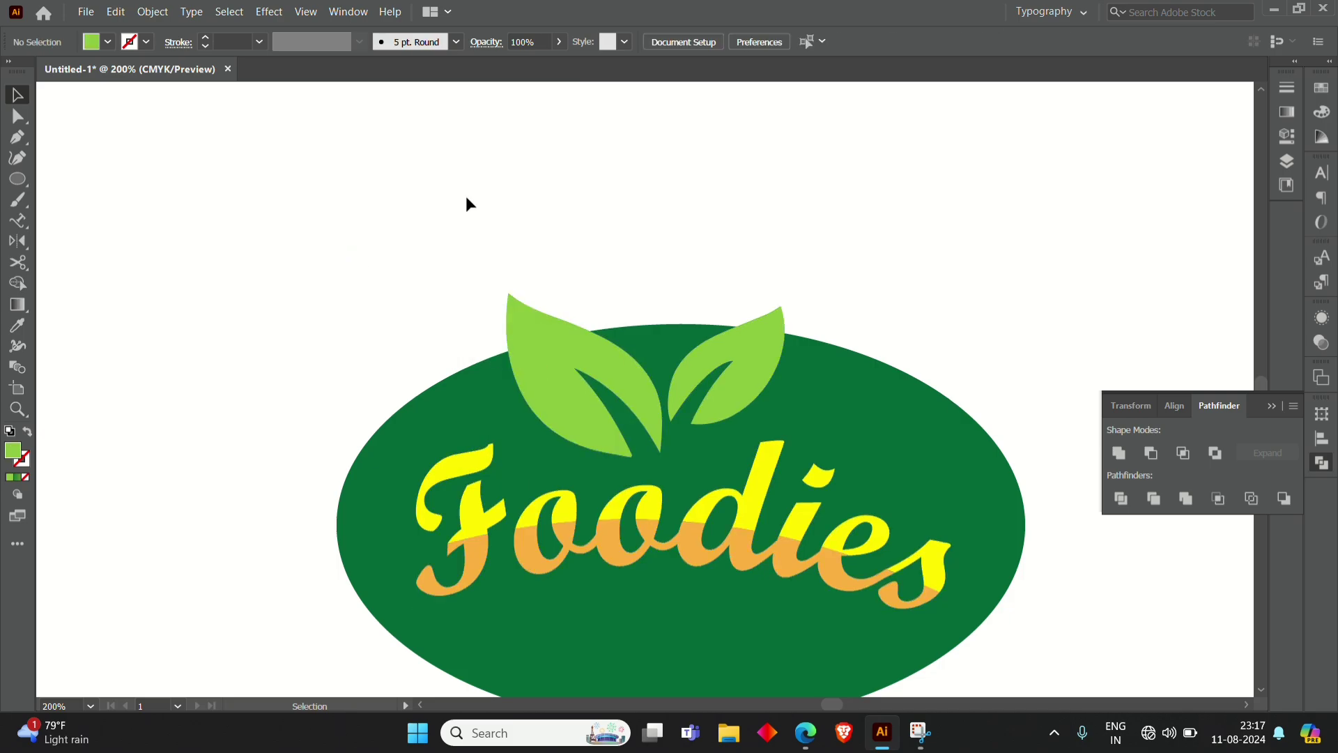
# Step: Copy the leaves-and-lettering group and paste the copy in back
pyautogui.click(513, 325)
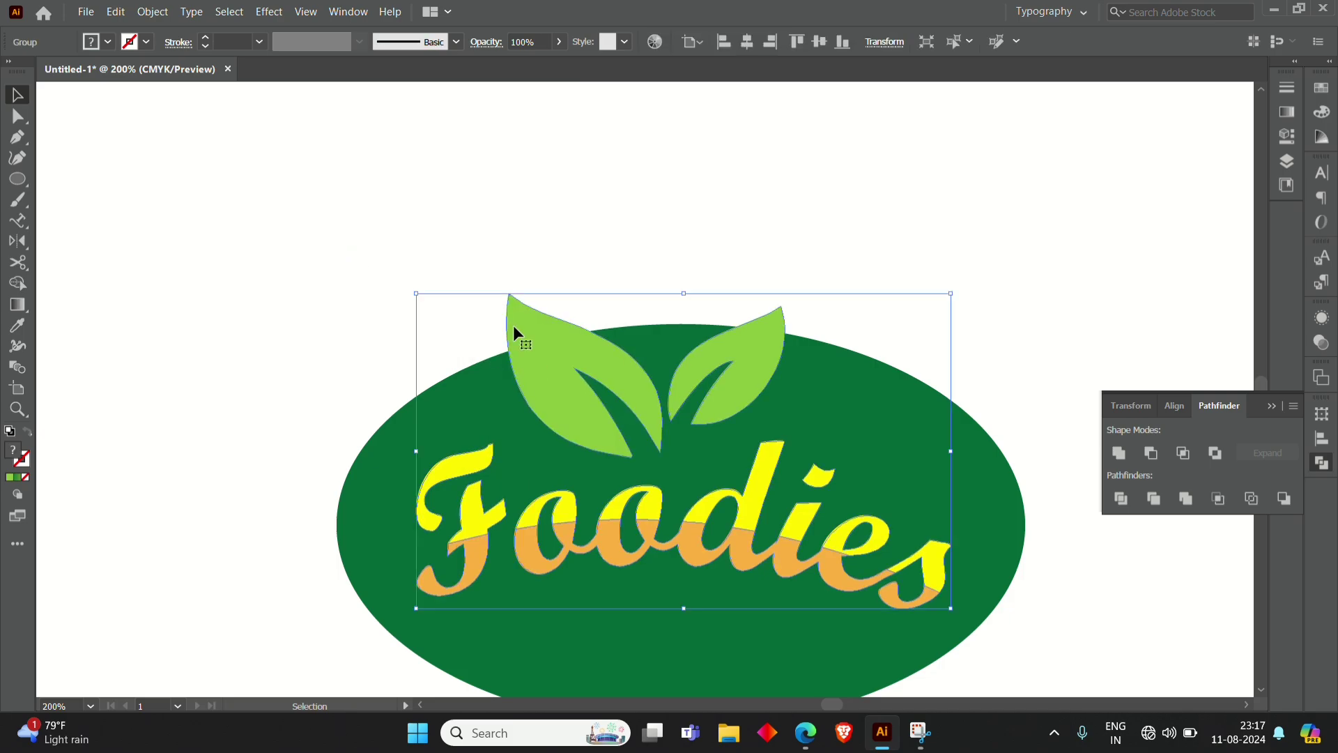
pyautogui.click(116, 12)
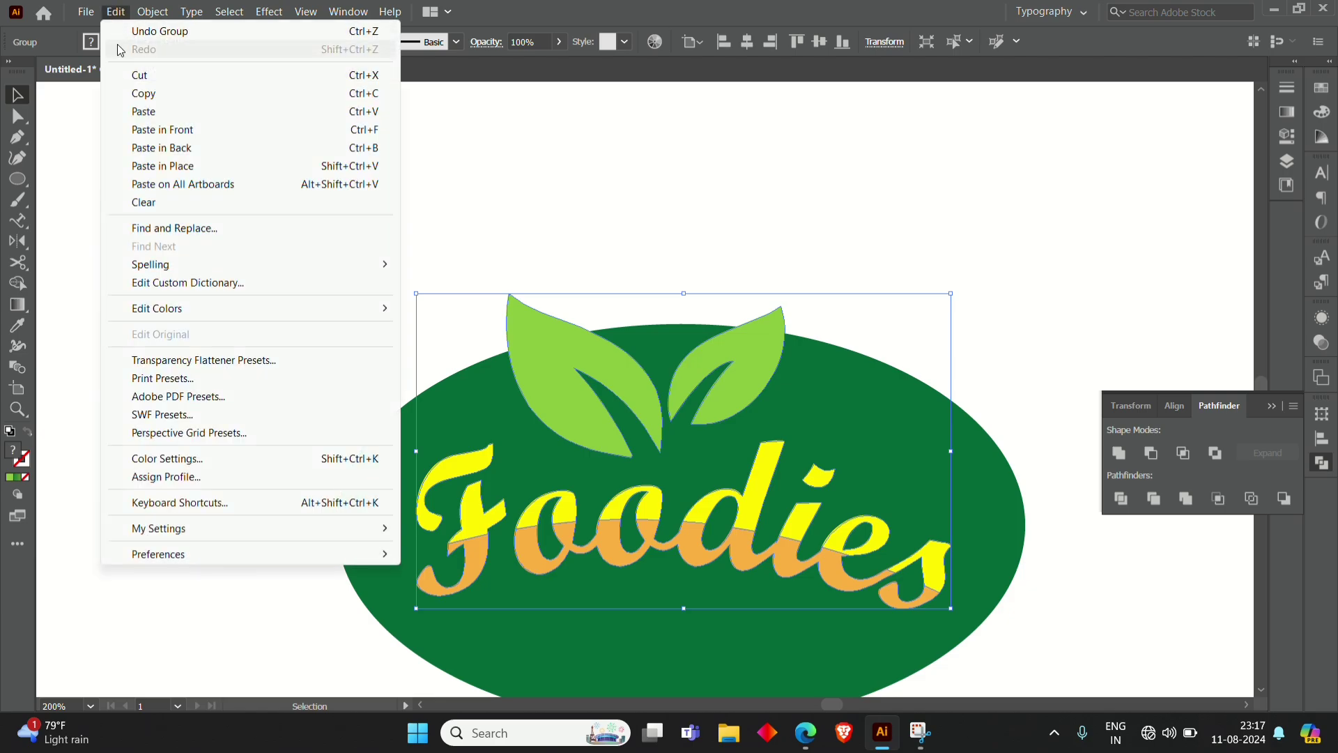
pyautogui.click(174, 97)
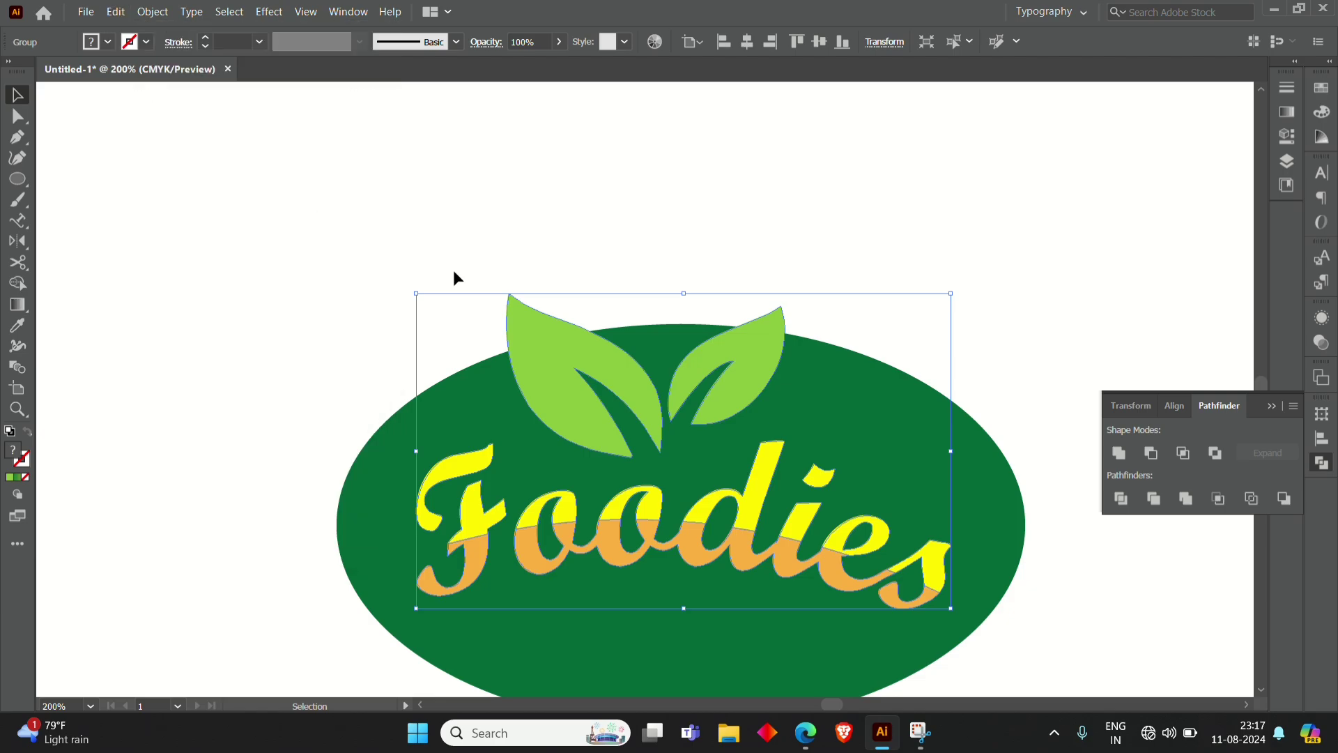
pyautogui.click(116, 12)
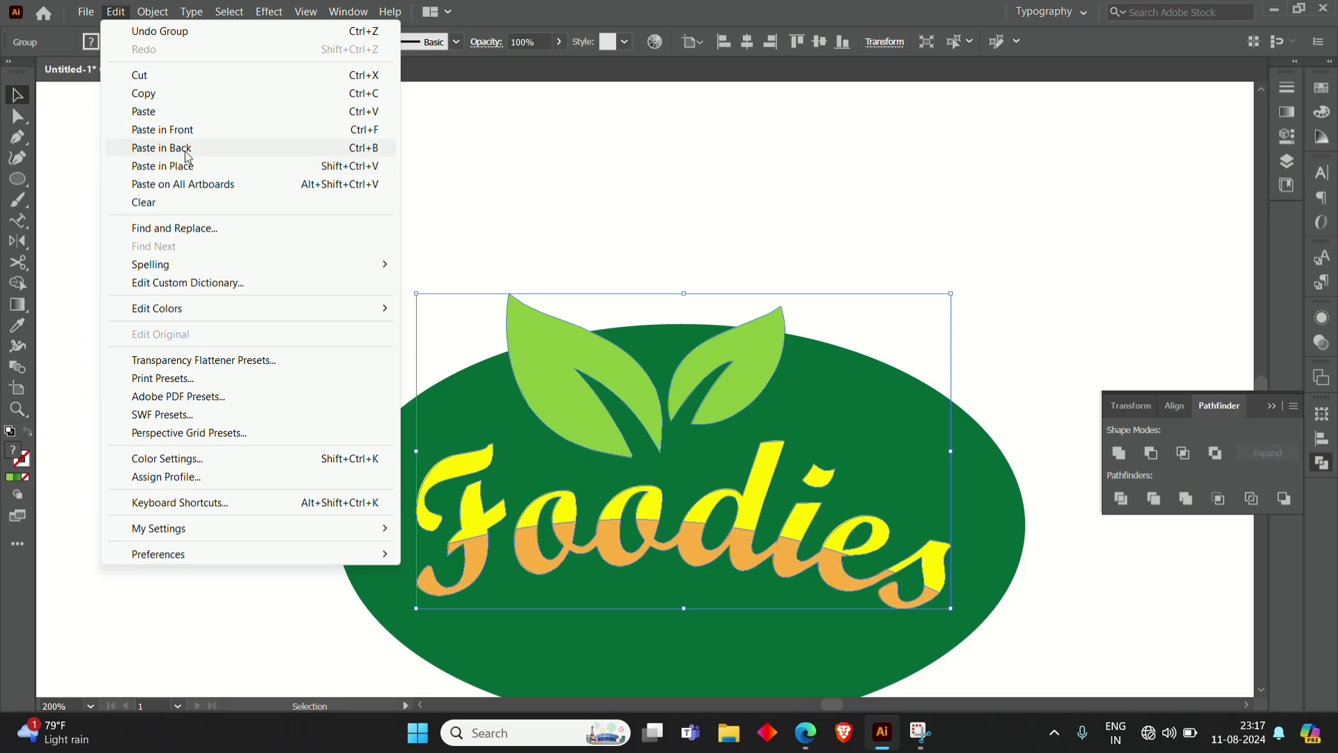
pyautogui.click(183, 148)
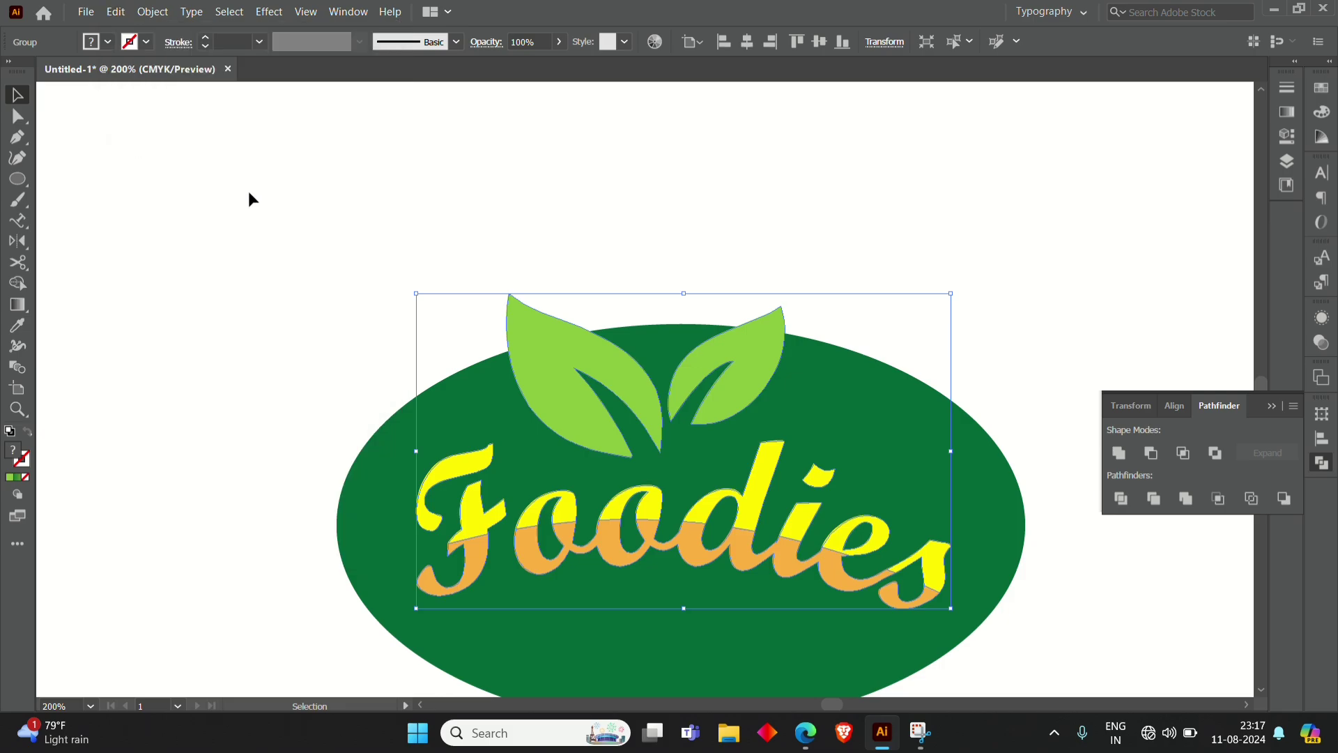
# Step: Fill the back copy with black and offset it slightly down and right as a shadow
pyautogui.click(108, 42)
pyautogui.click(48, 71)
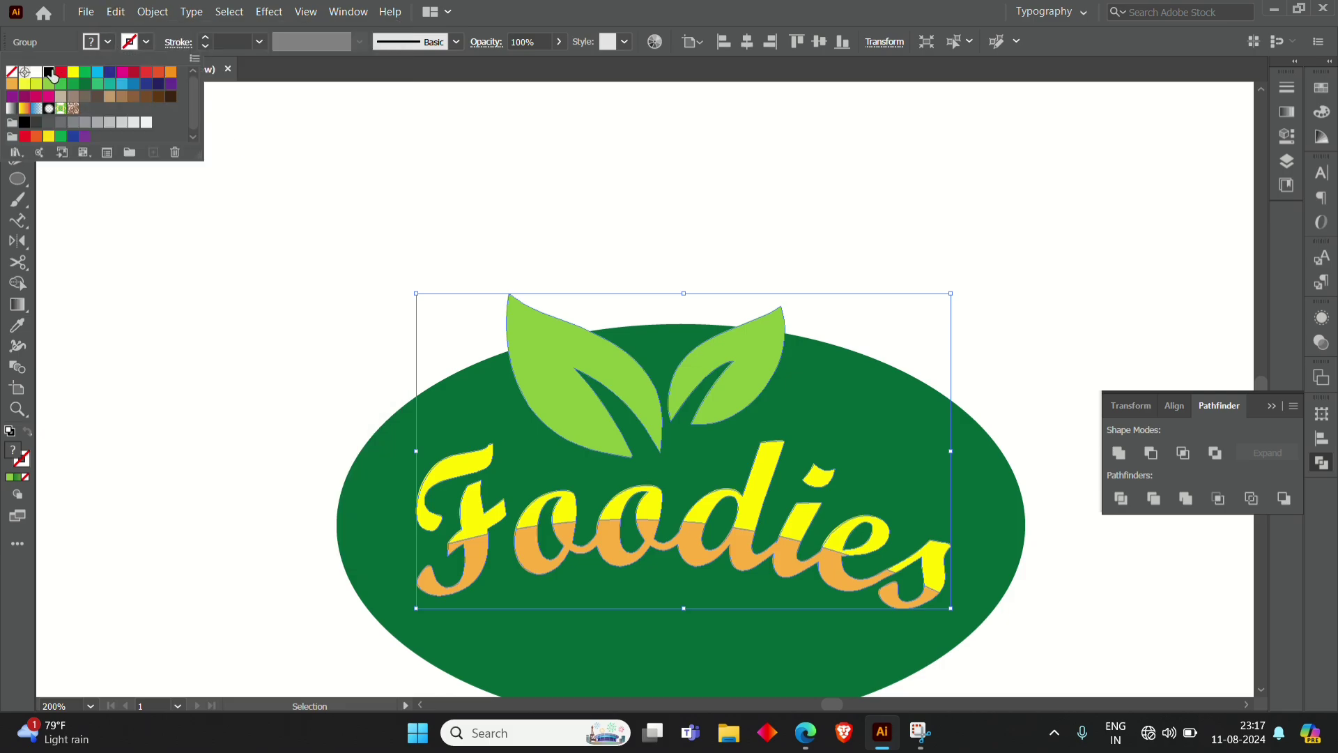
pyautogui.click(471, 216)
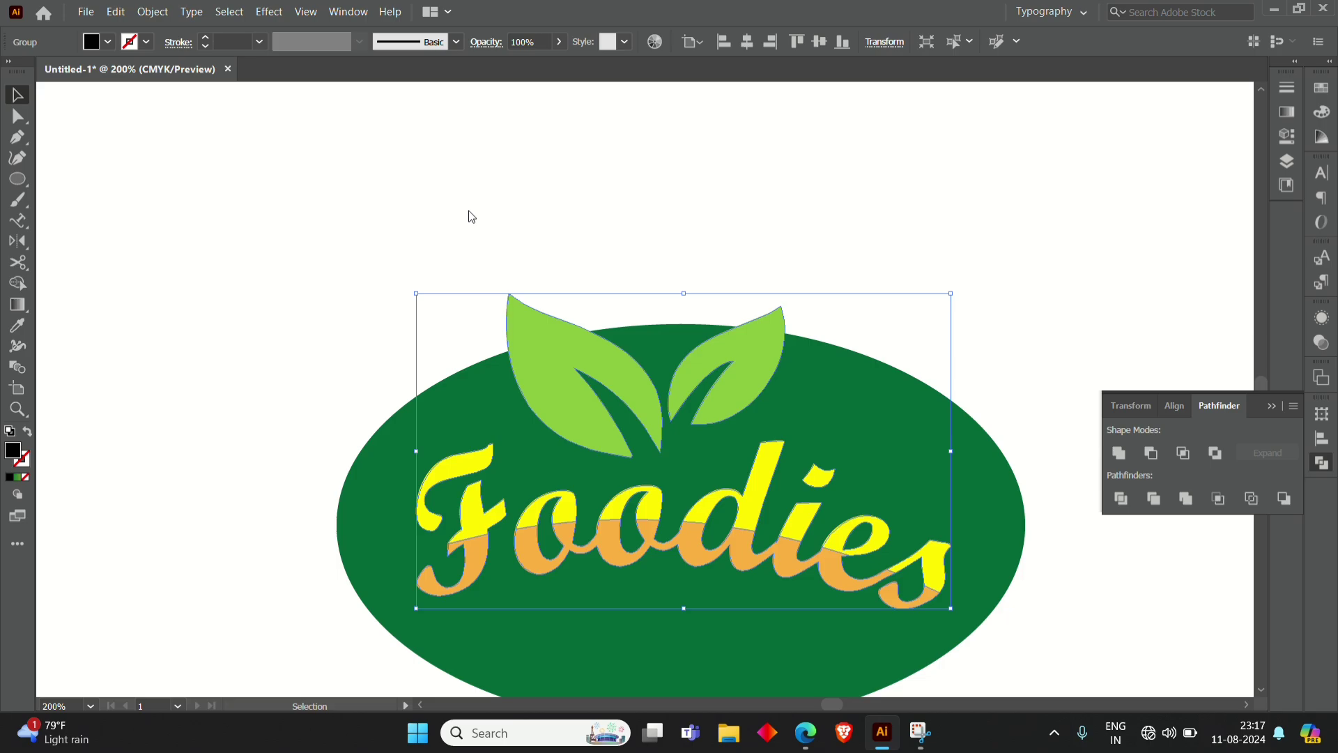
pyautogui.press('Down')
pyautogui.press('Down')
pyautogui.press('Down')
pyautogui.press('Down')
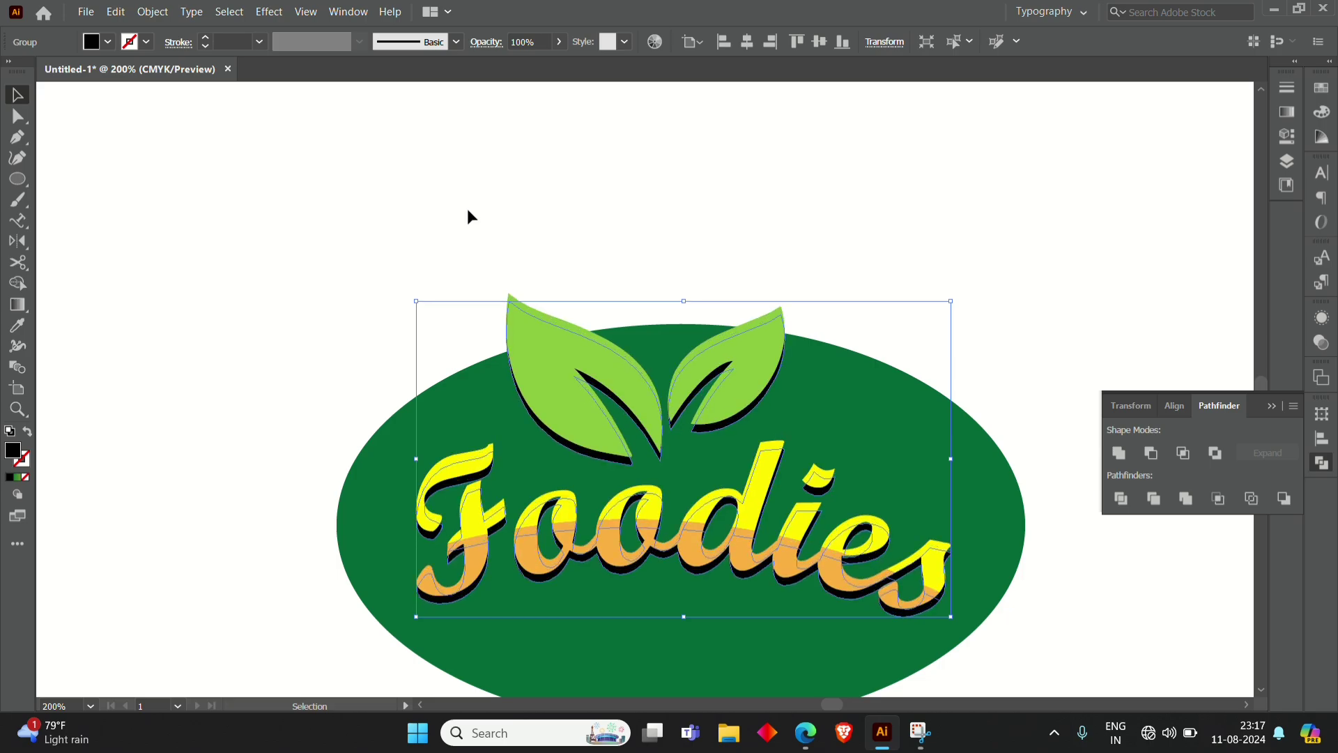
pyautogui.press('Right')
pyautogui.press('Up')
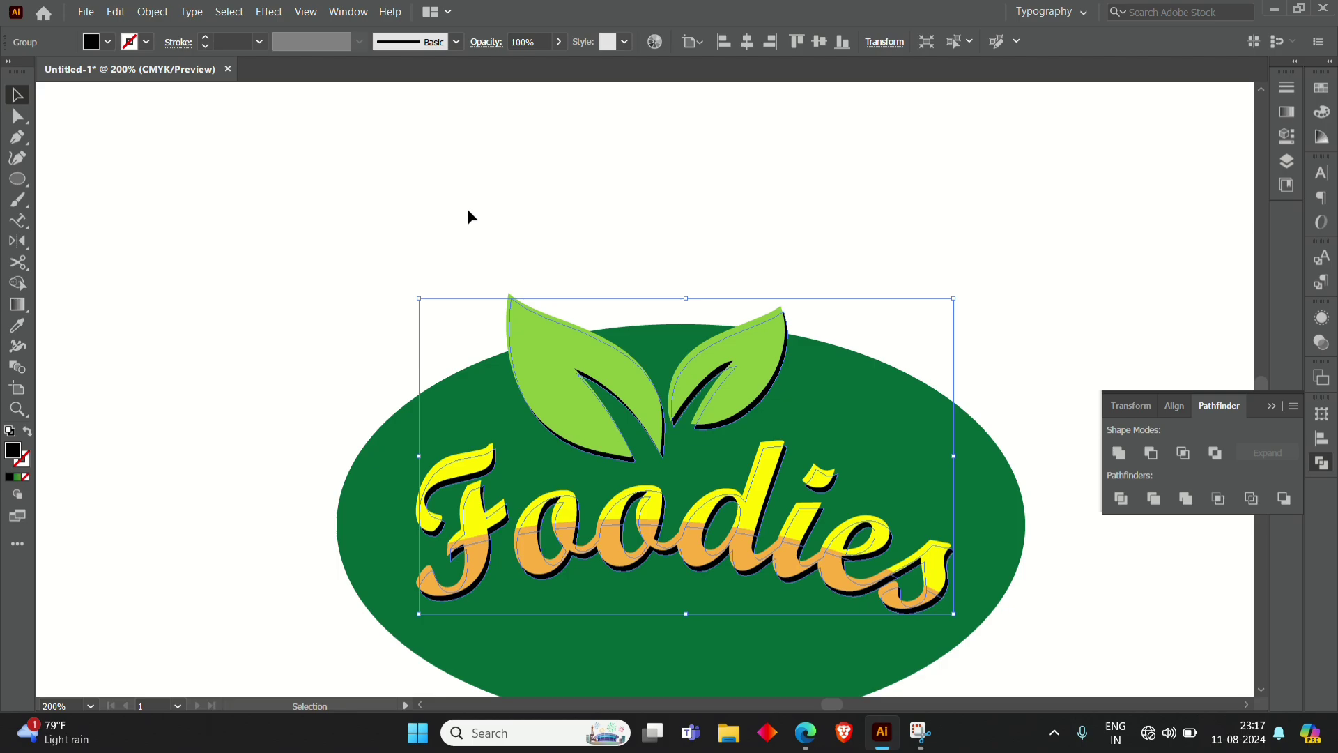
pyautogui.click(467, 208)
pyautogui.scroll(-1, 481, 216)
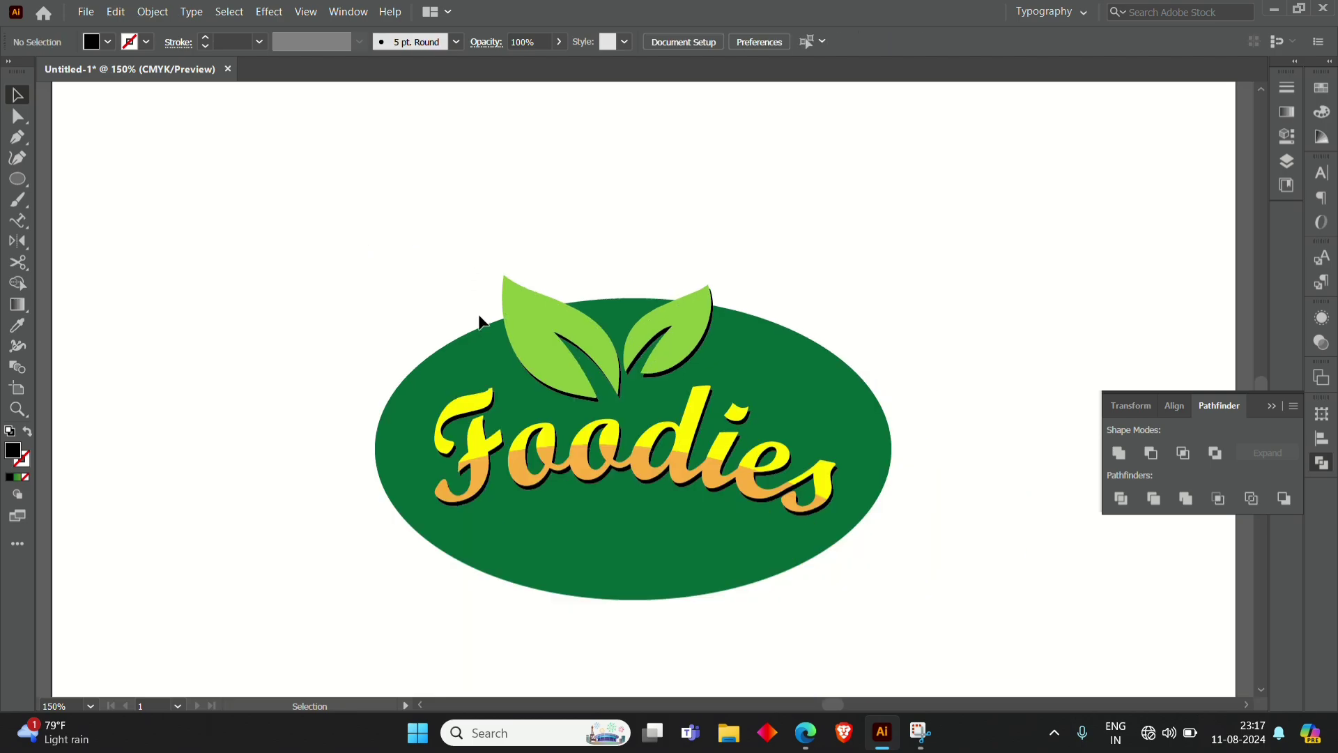
pyautogui.scroll(-2, 537, 314)
pyautogui.scroll(1, 550, 342)
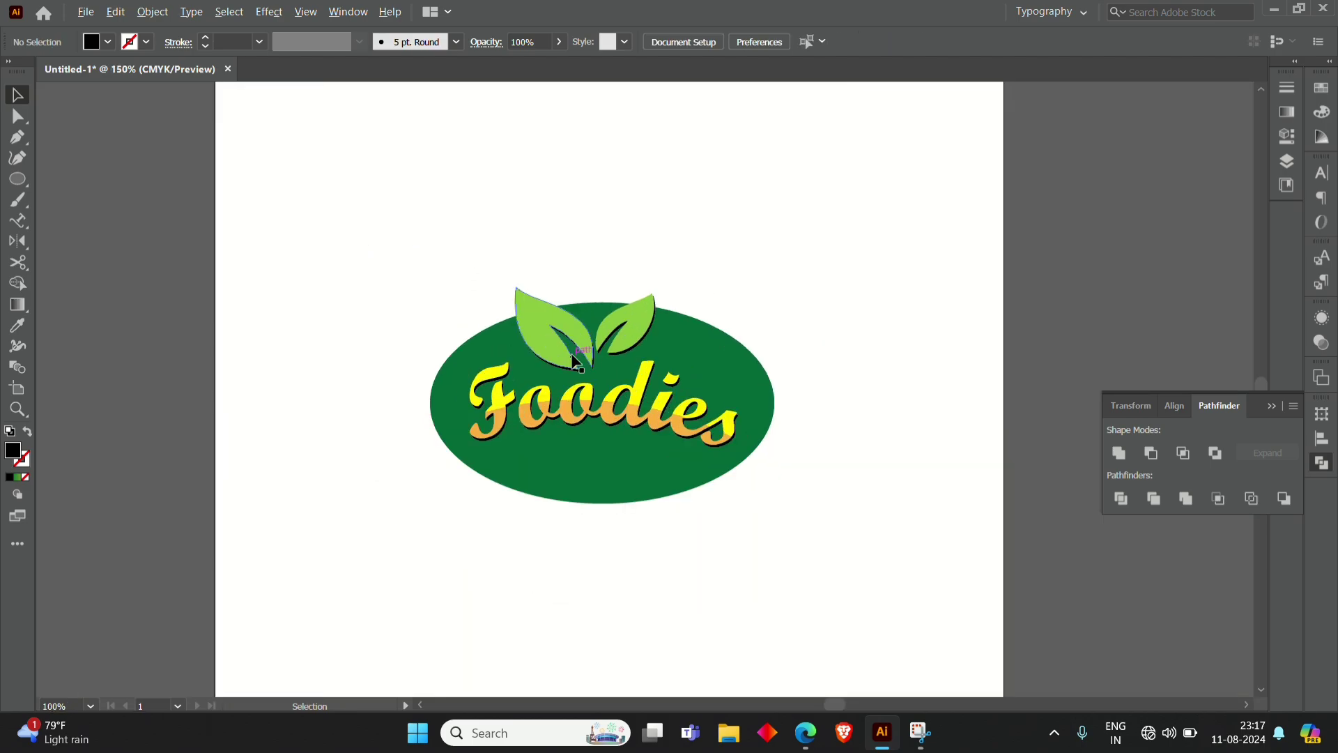
pyautogui.scroll(1, 562, 362)
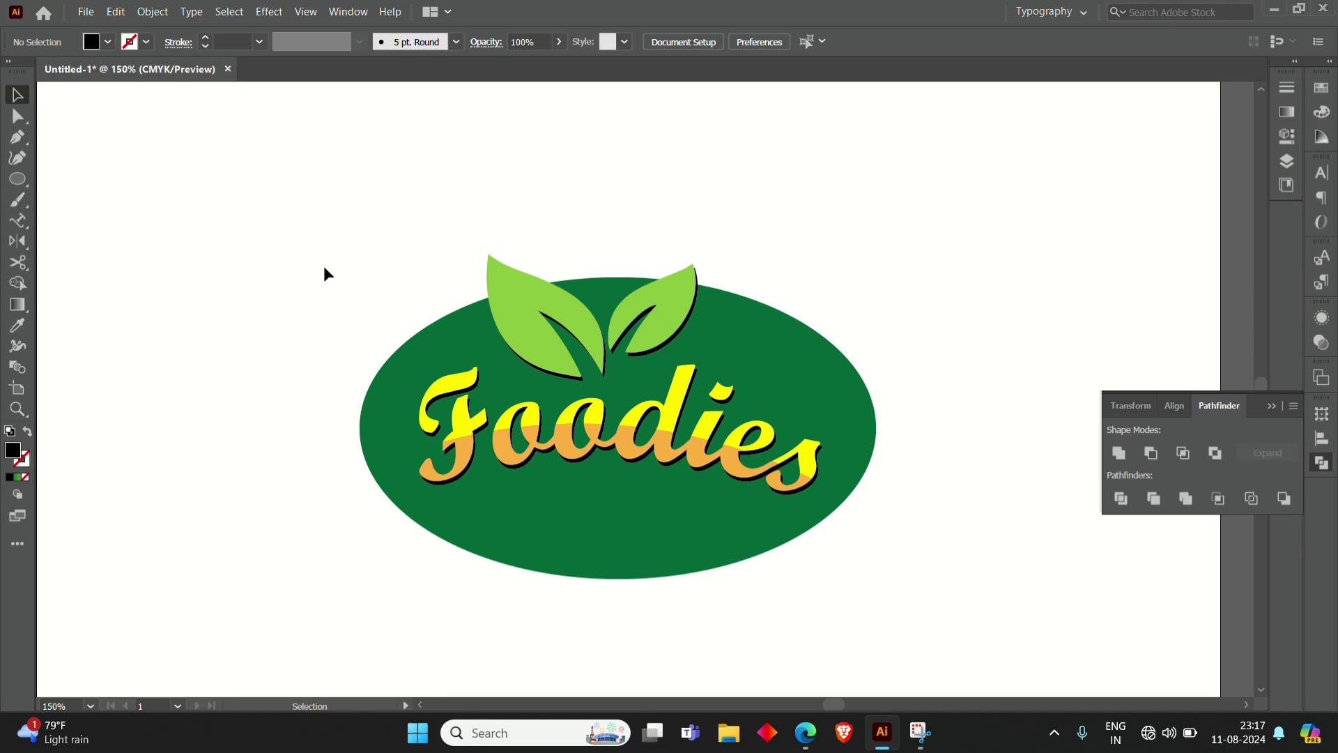
# Step: Draw a crescent-shaped curved path below the Foodies lettering with the Pen tool
pyautogui.click(18, 137)
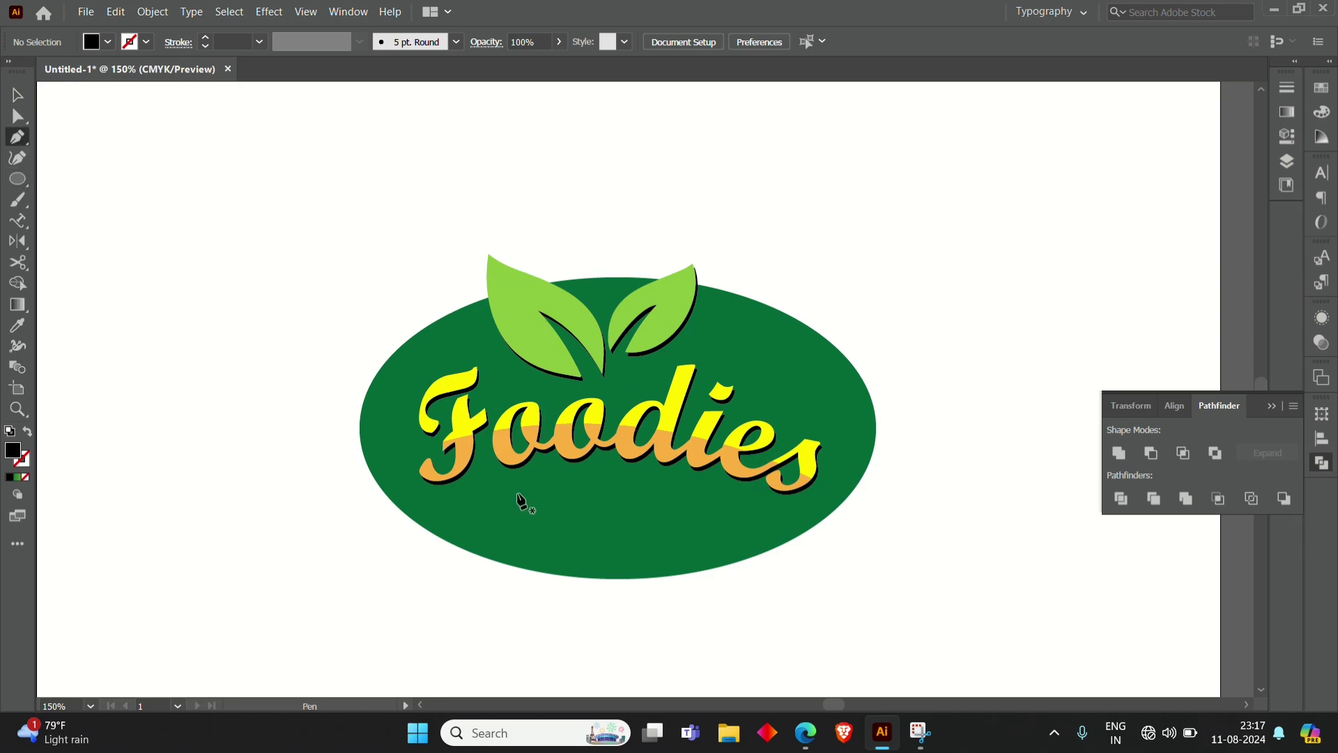
pyautogui.moveTo(655, 491)
pyautogui.mouseDown()
pyautogui.moveTo(499, 491)
pyautogui.moveTo(710, 497)
pyautogui.moveTo(693, 496)
pyautogui.moveTo(777, 514)
pyautogui.moveTo(796, 536)
pyautogui.mouseUp()
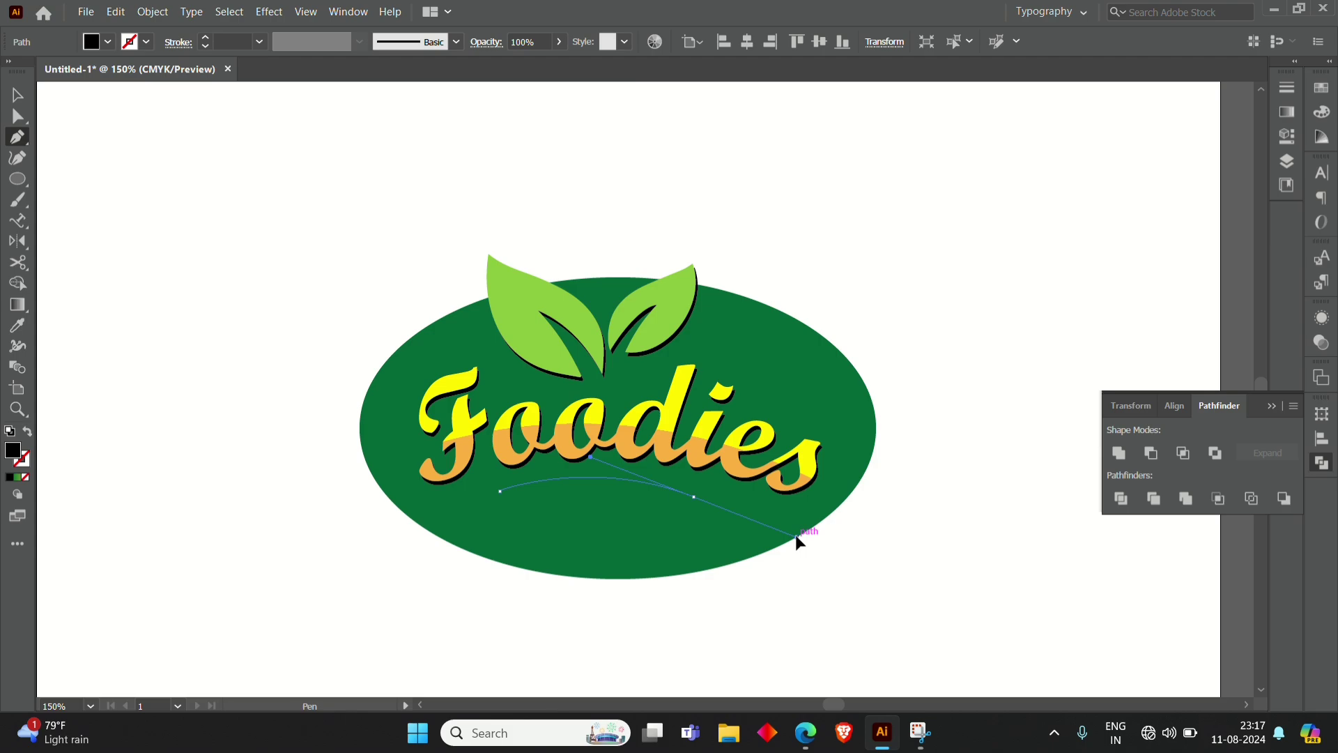
pyautogui.moveTo(796, 534); pyautogui.dragTo(796, 534)
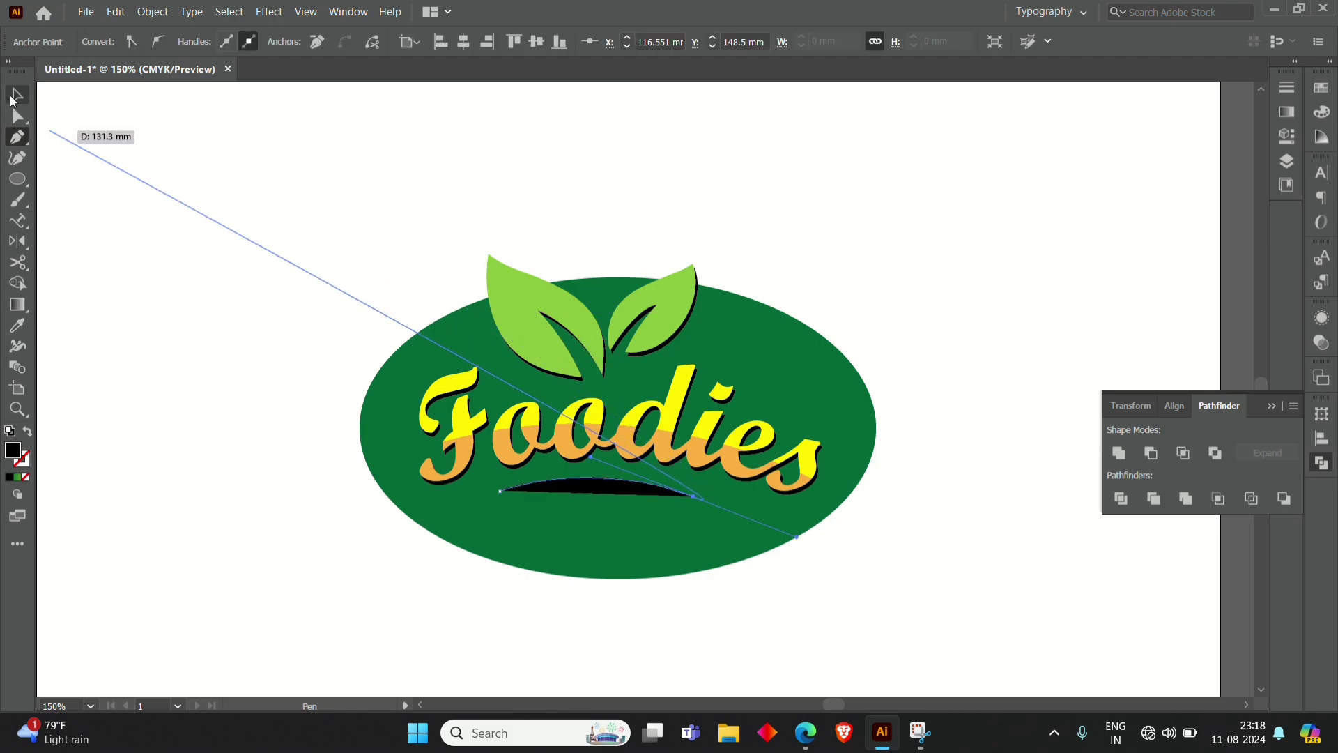
pyautogui.click(17, 94)
pyautogui.click(207, 256)
# Step: Give the curve no fill and a 10 pt black stroke, then stretch it wider
pyautogui.click(592, 490)
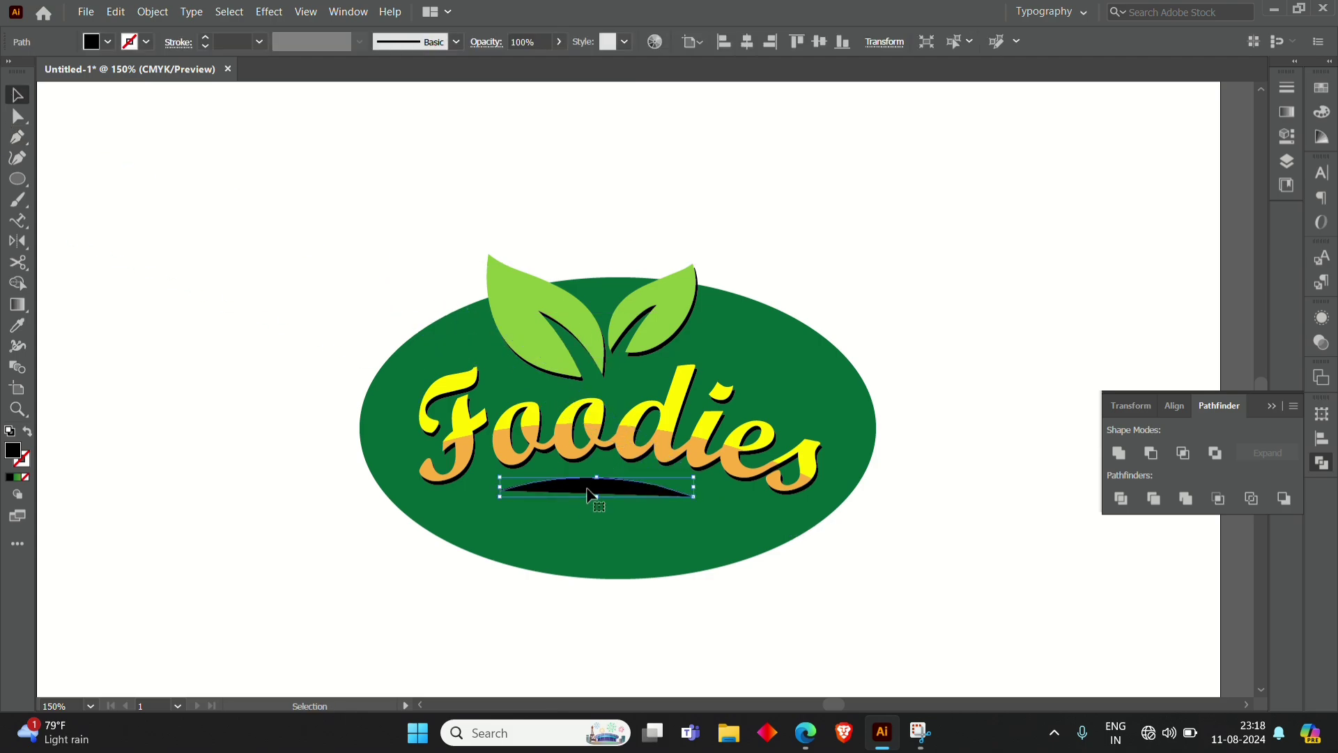
pyautogui.click(109, 43)
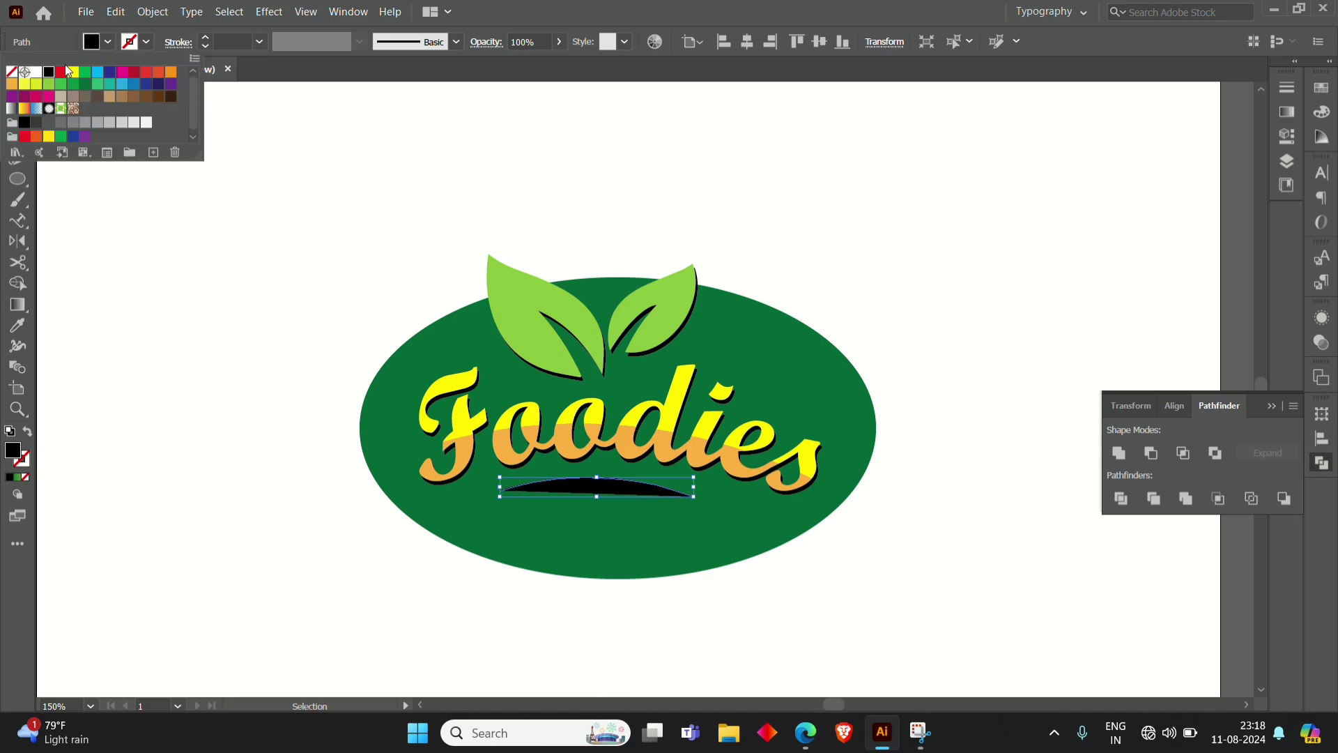
pyautogui.click(12, 72)
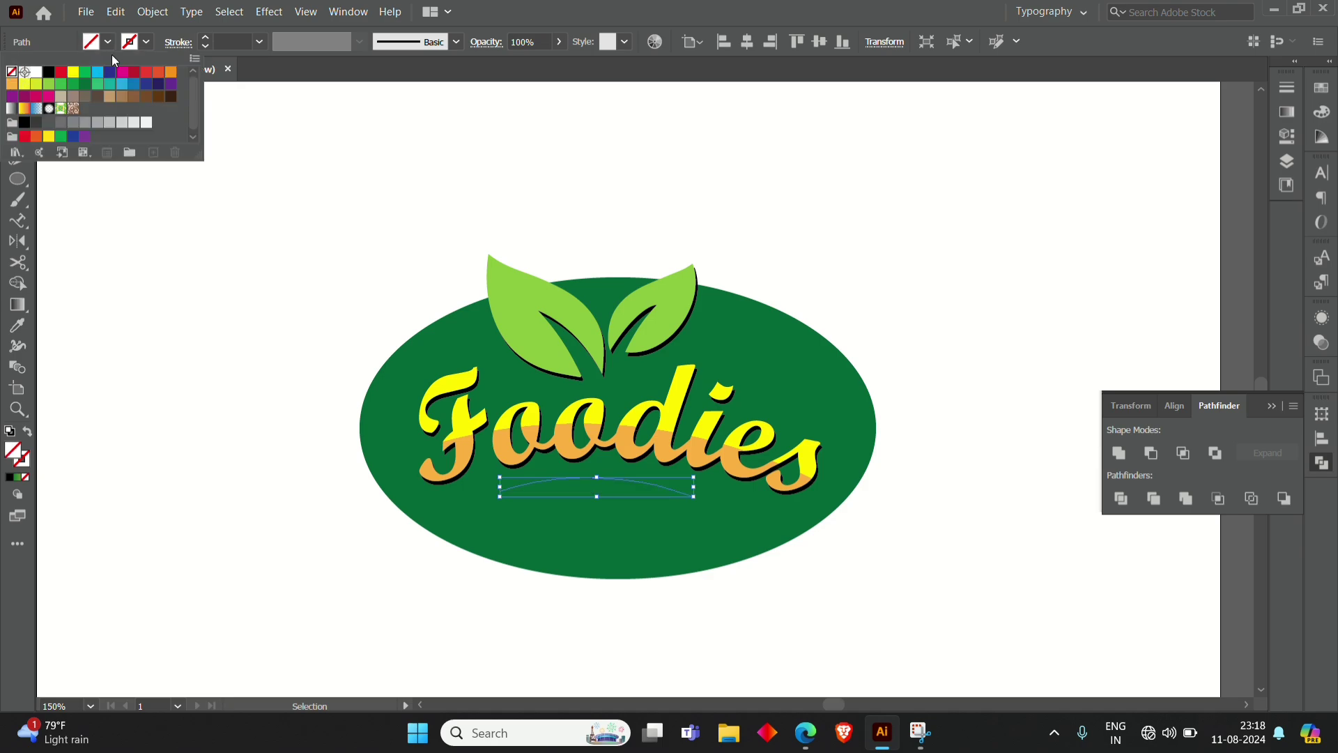
pyautogui.click(210, 40)
pyautogui.click(206, 39)
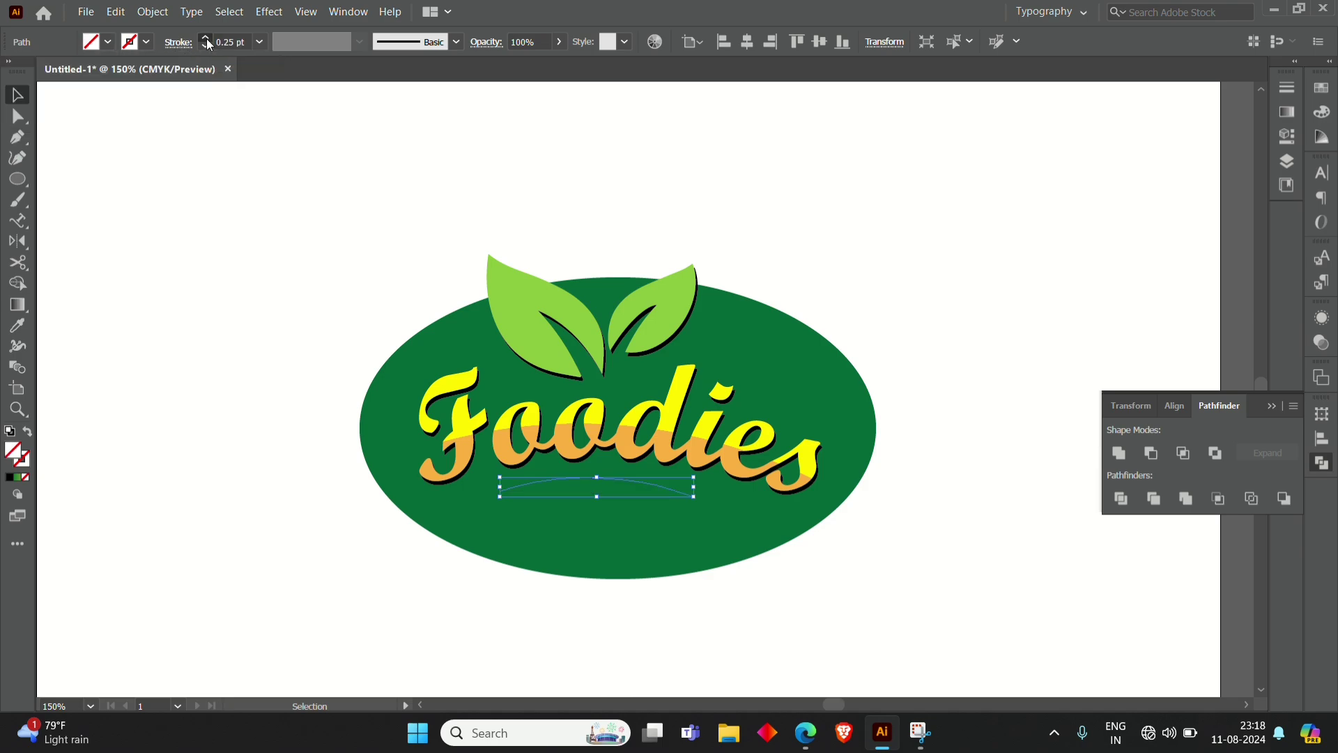
pyautogui.click(207, 39)
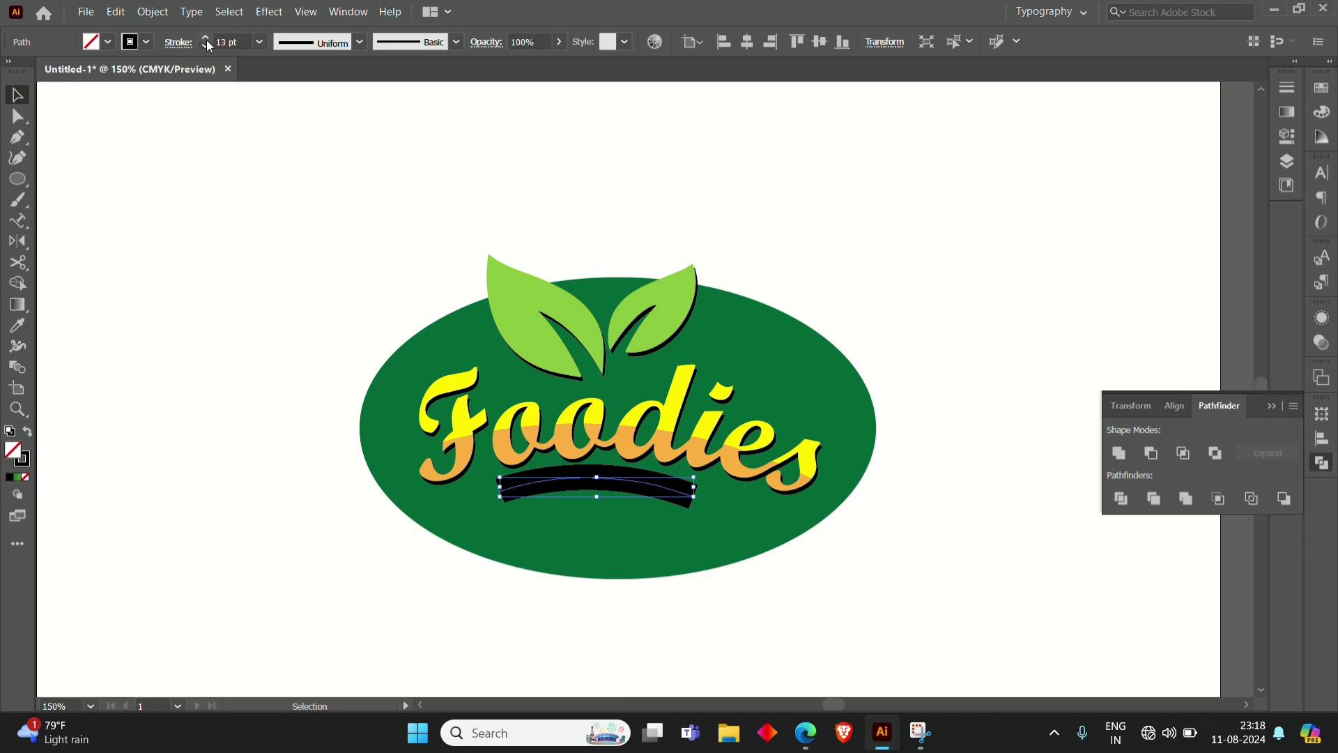
pyautogui.click(206, 45)
pyautogui.click(206, 45)
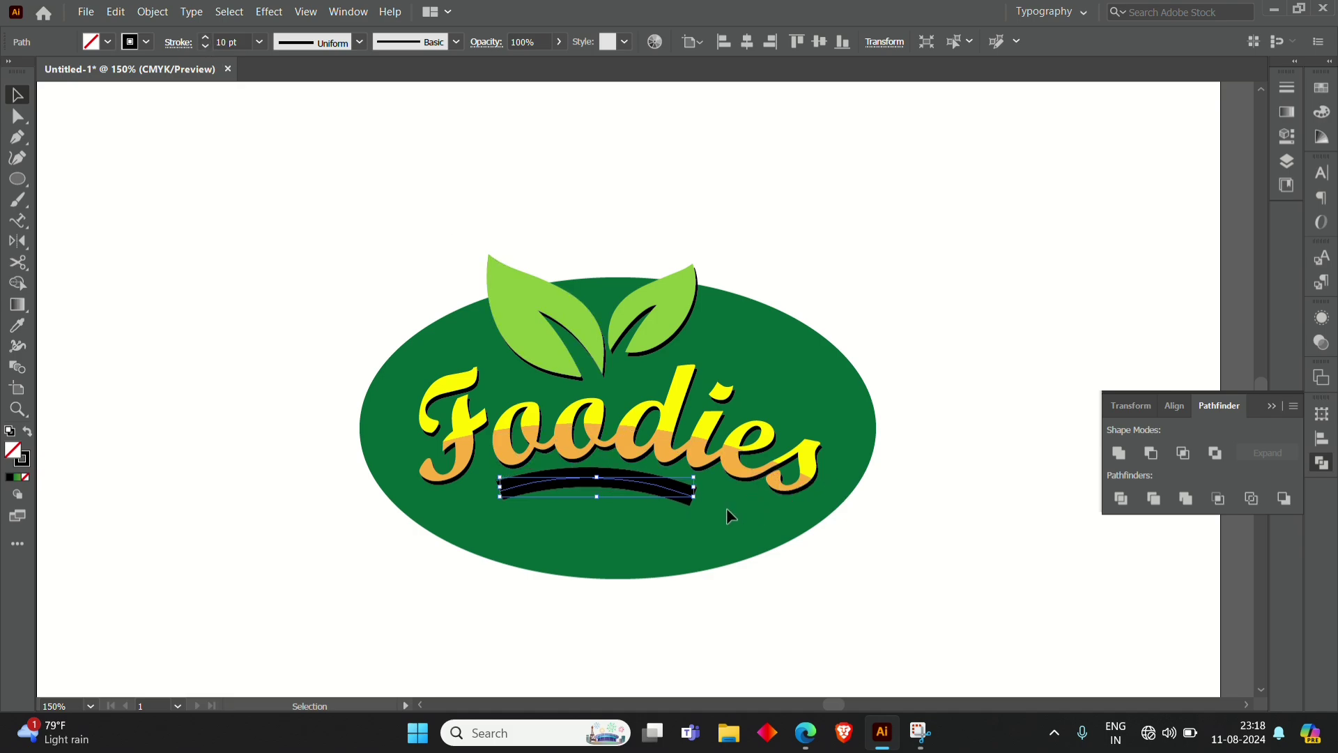
pyautogui.moveTo(693, 496)
pyautogui.mouseDown()
pyautogui.moveTo(740, 521)
pyautogui.moveTo(698, 496)
pyautogui.mouseUp()
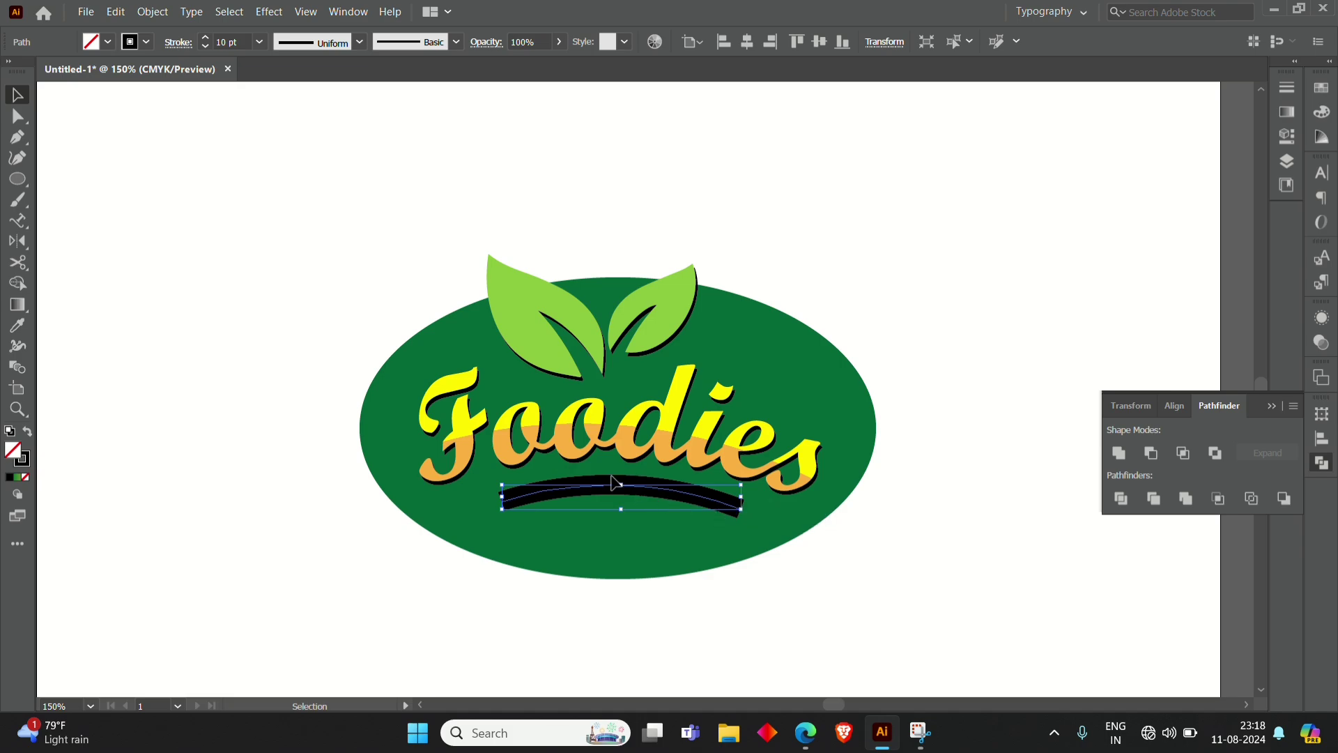
# Step: Apply a tapered width profile to the arc and reflect it so the thick end is on the right
pyautogui.click(359, 43)
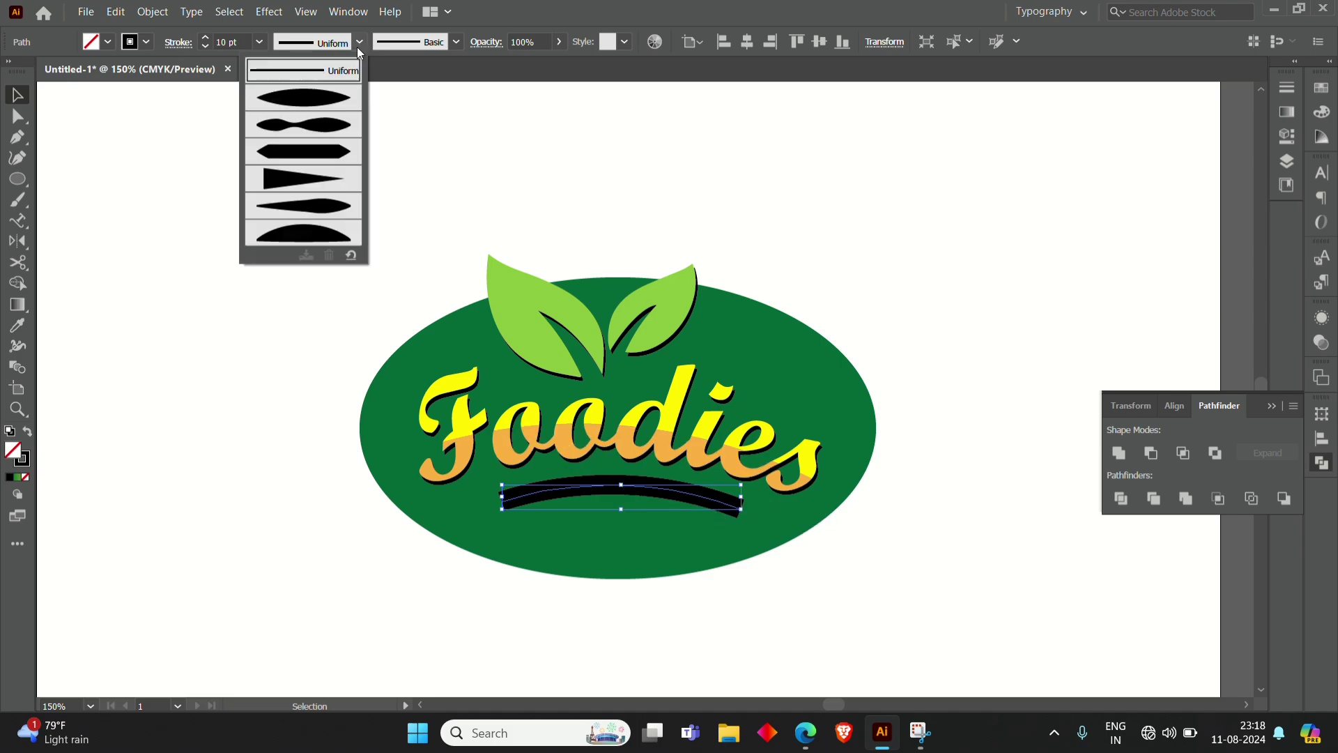
pyautogui.click(300, 174)
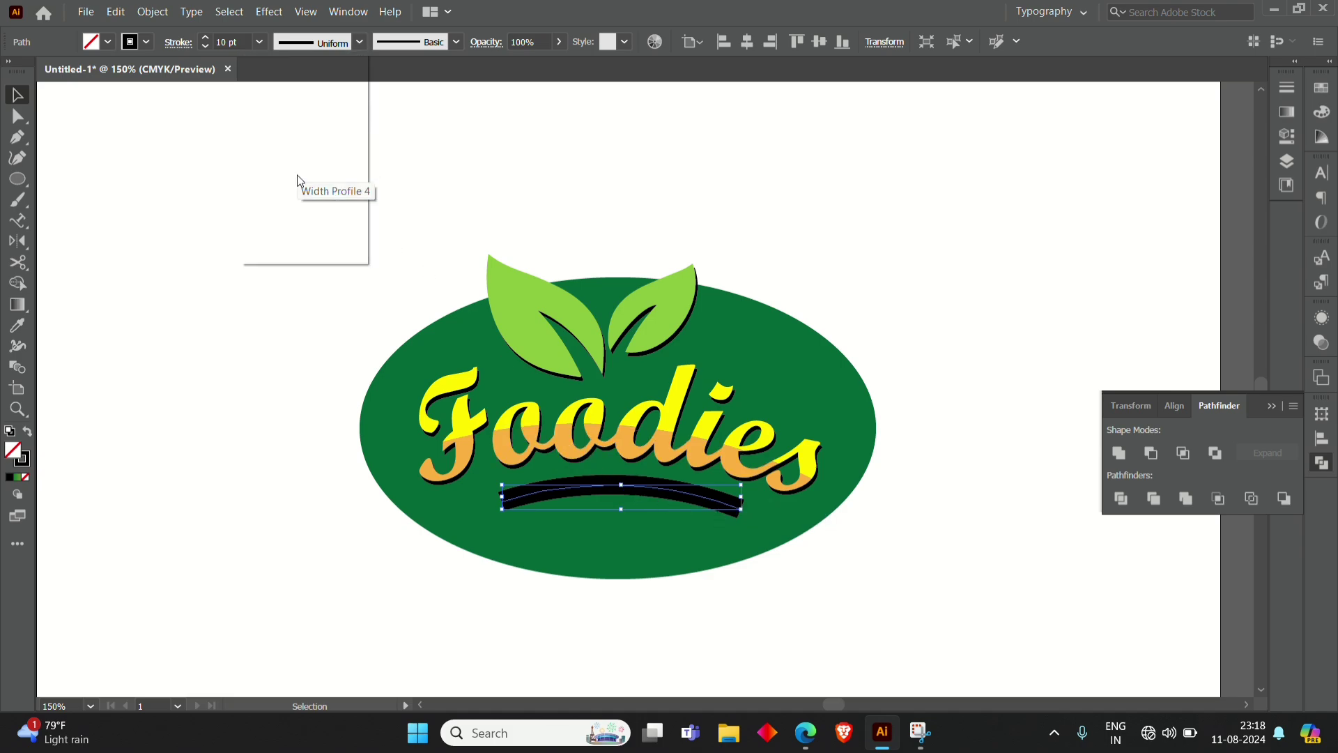
pyautogui.rightClick(531, 499)
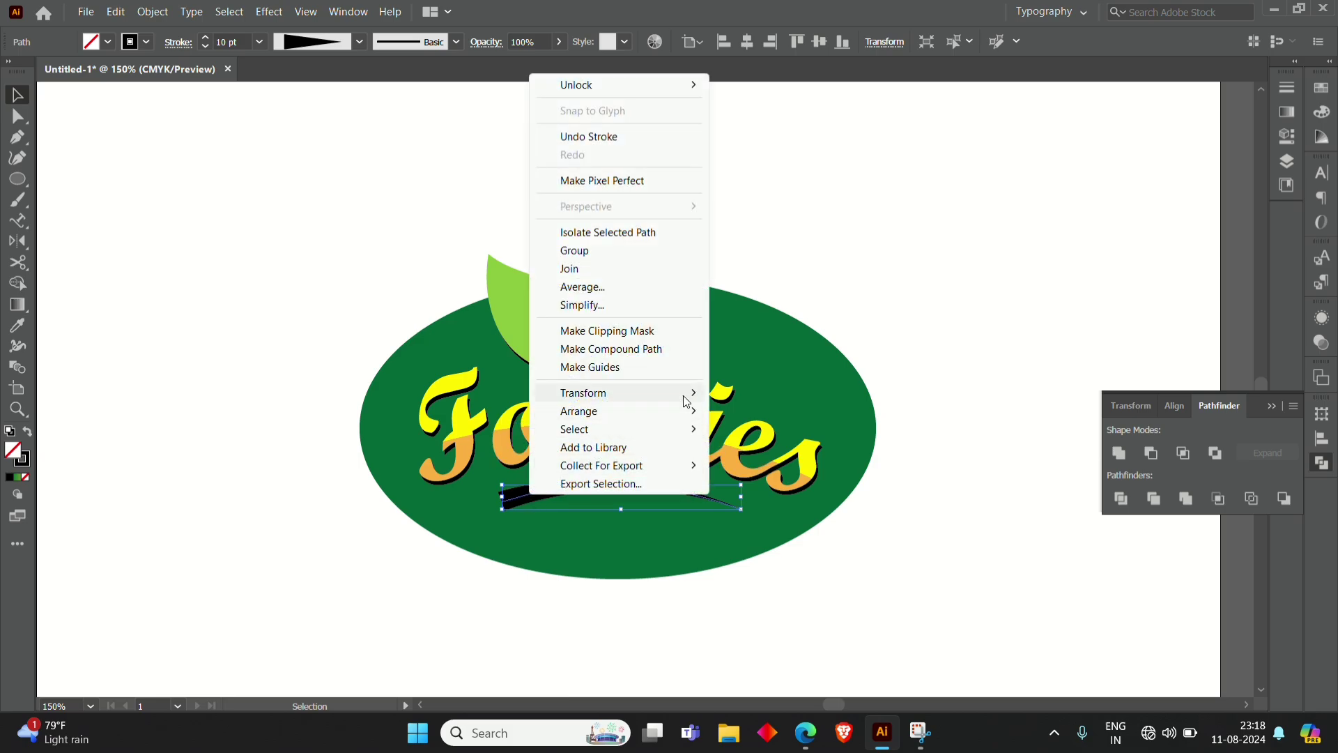
pyautogui.moveTo(583, 393)
pyautogui.click(756, 456)
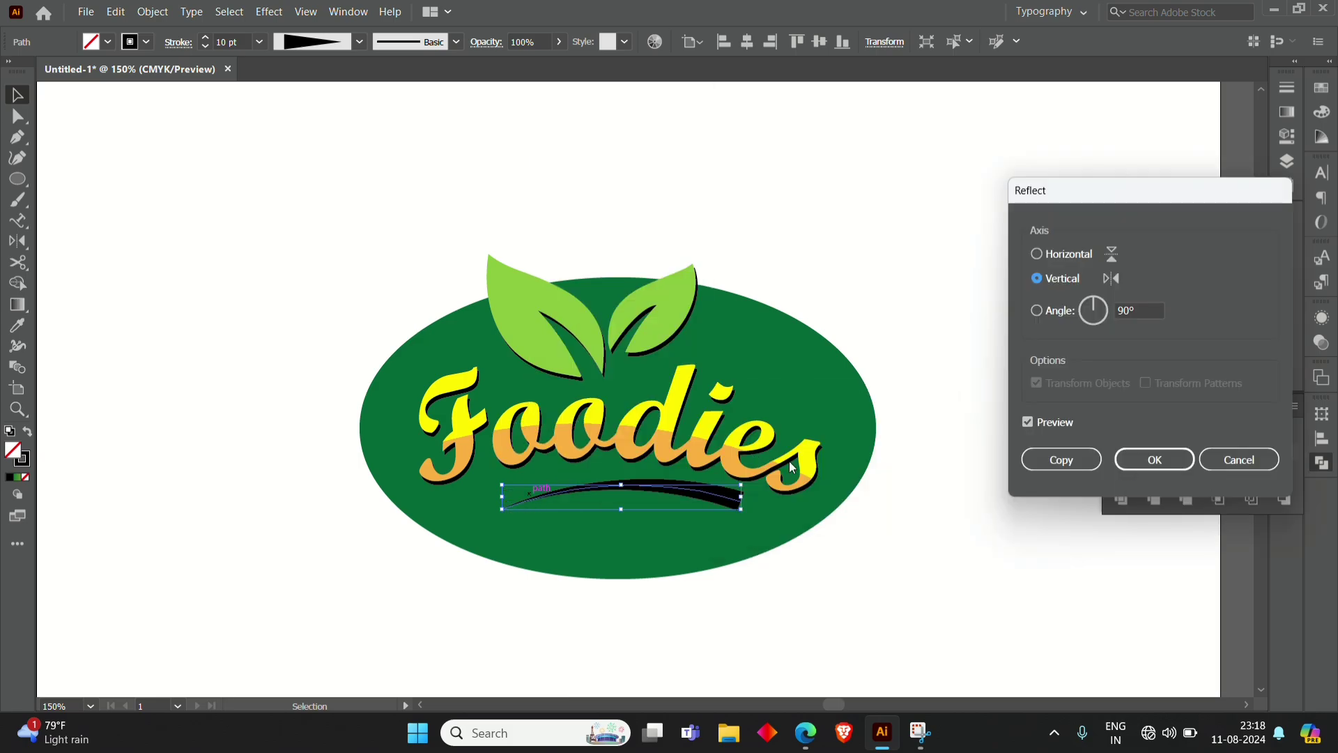
pyautogui.click(1157, 463)
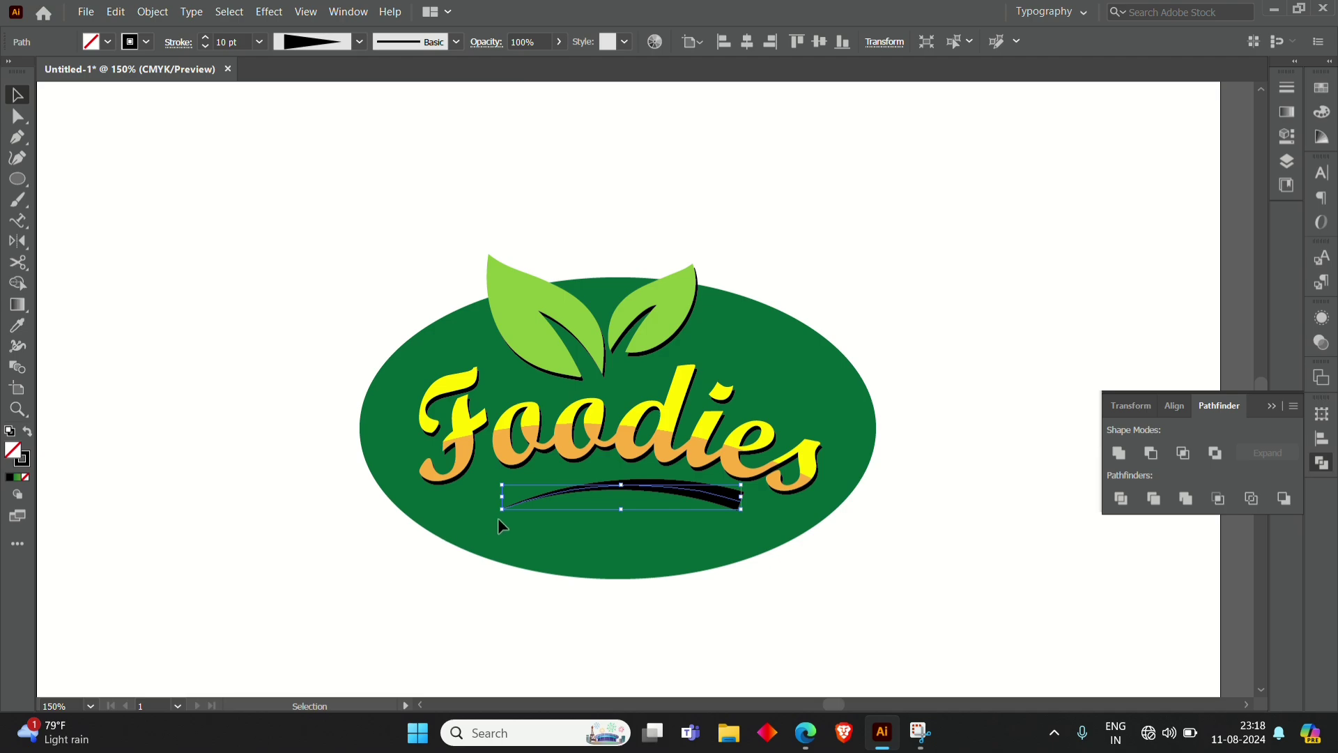
# Step: Tilt the swoosh slightly clockwise and lengthen it toward the right
pyautogui.moveTo(496, 516); pyautogui.dragTo(639, 548)
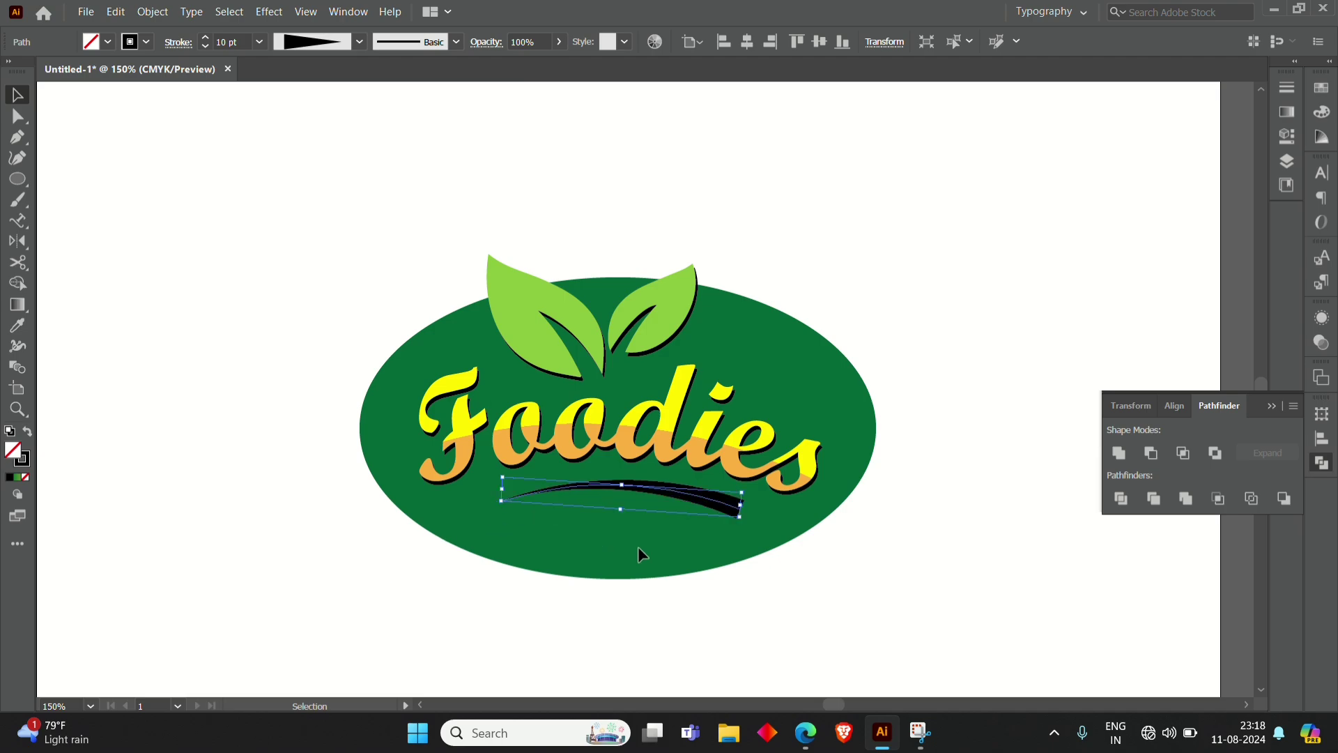
pyautogui.moveTo(742, 520); pyautogui.dragTo(760, 531)
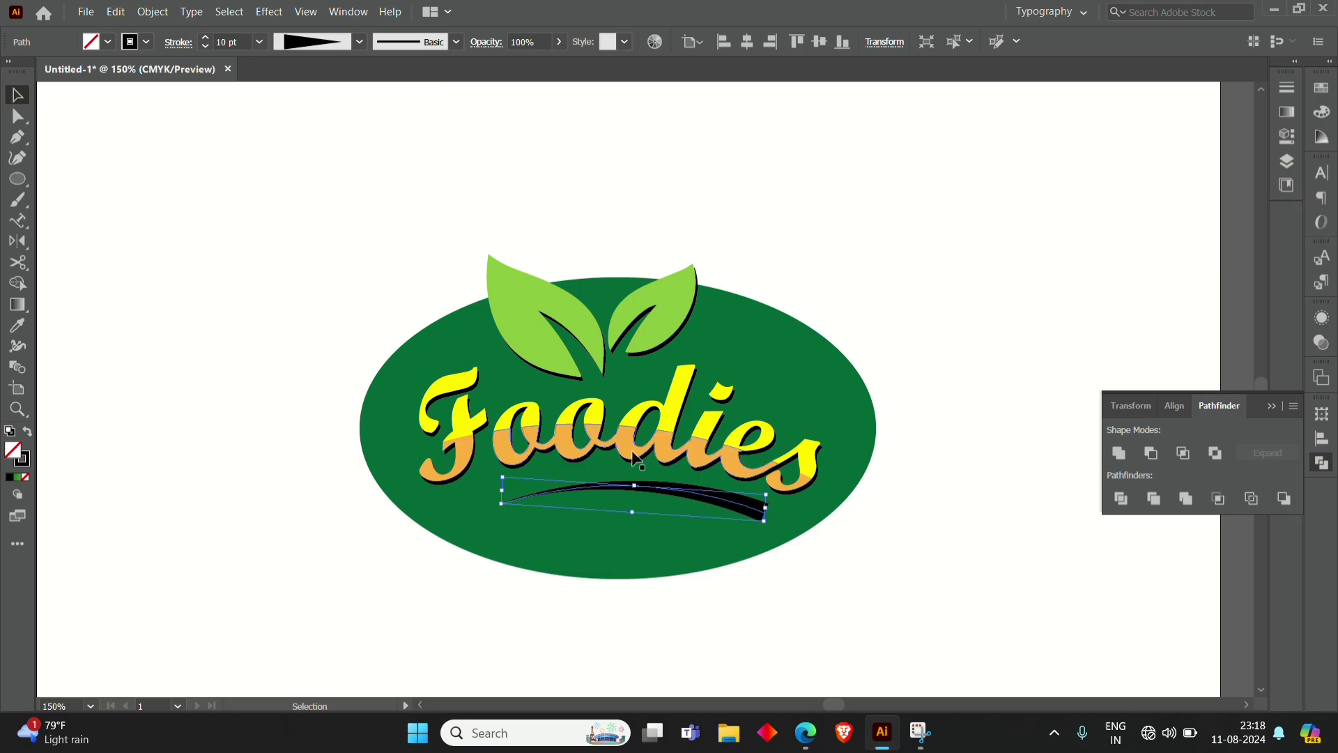
pyautogui.click(151, 12)
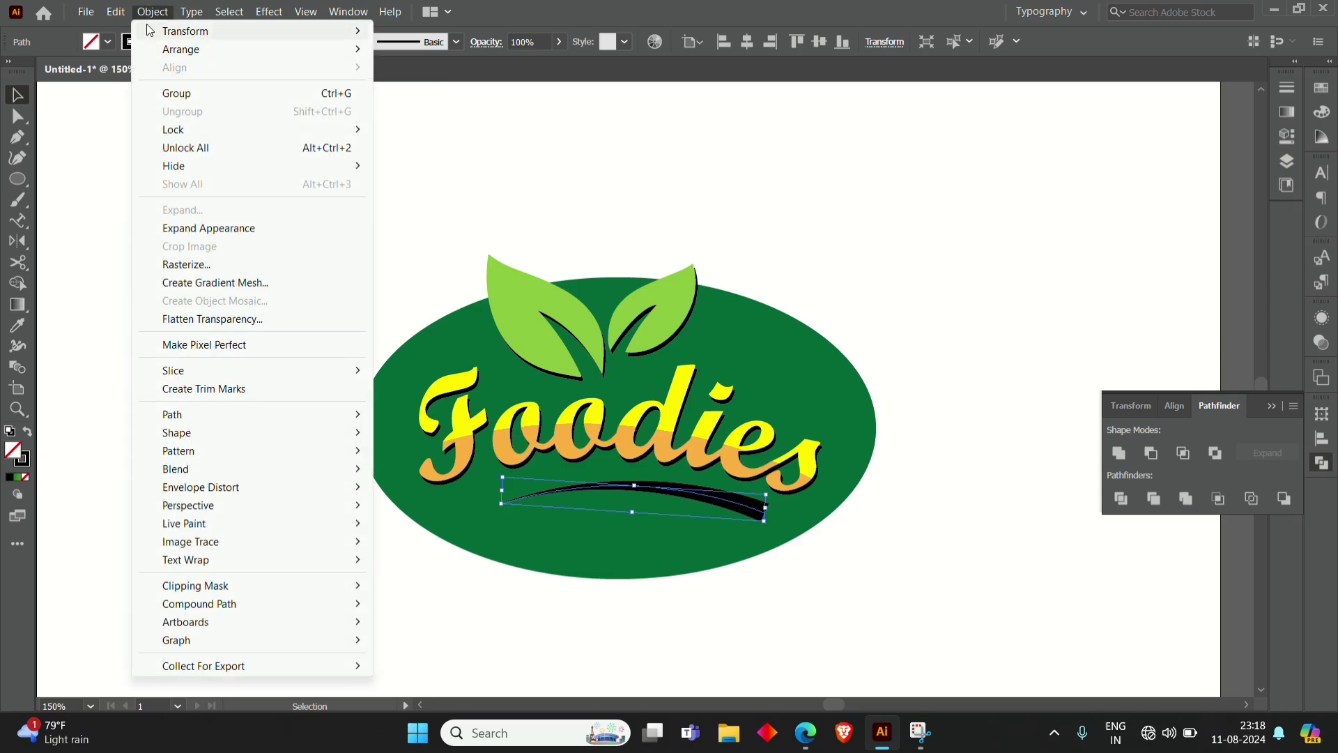
# Step: Expand the swoosh's appearance and fill it with the Foodies yellow
pyautogui.click(202, 230)
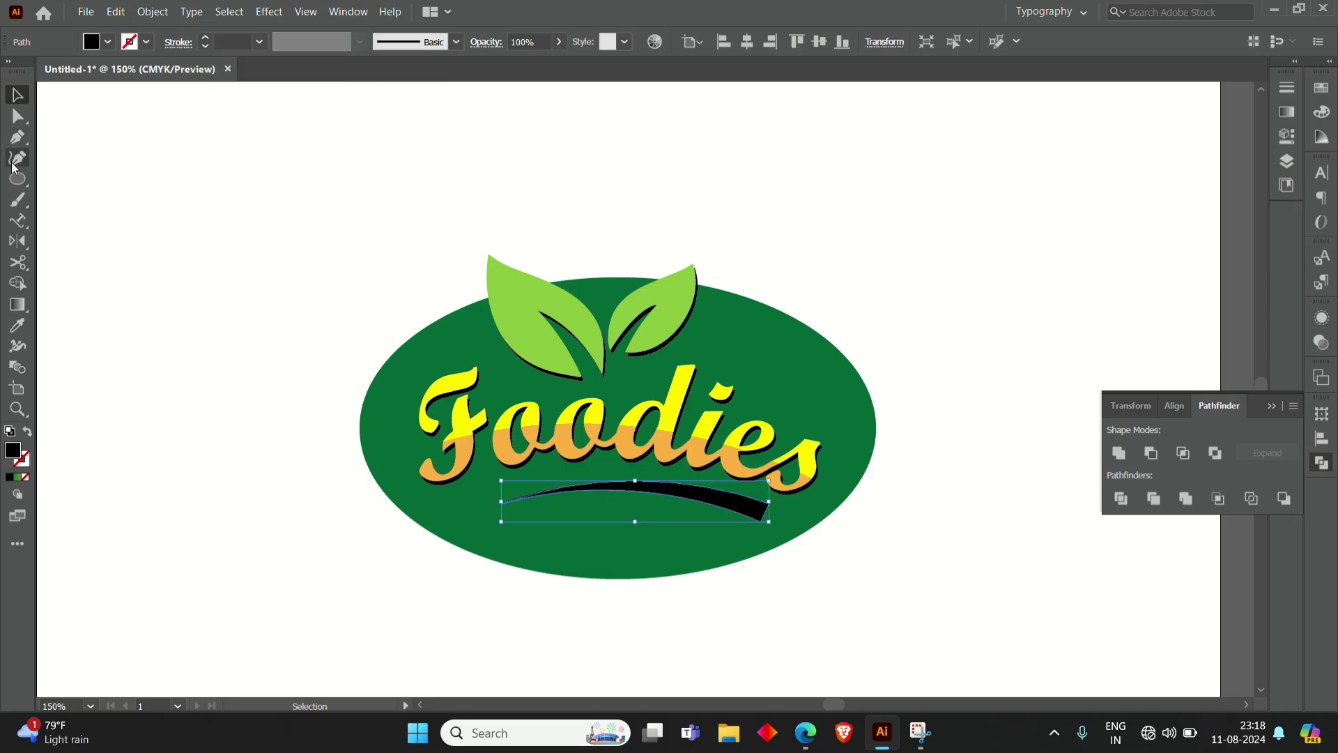
pyautogui.click(17, 325)
pyautogui.click(475, 372)
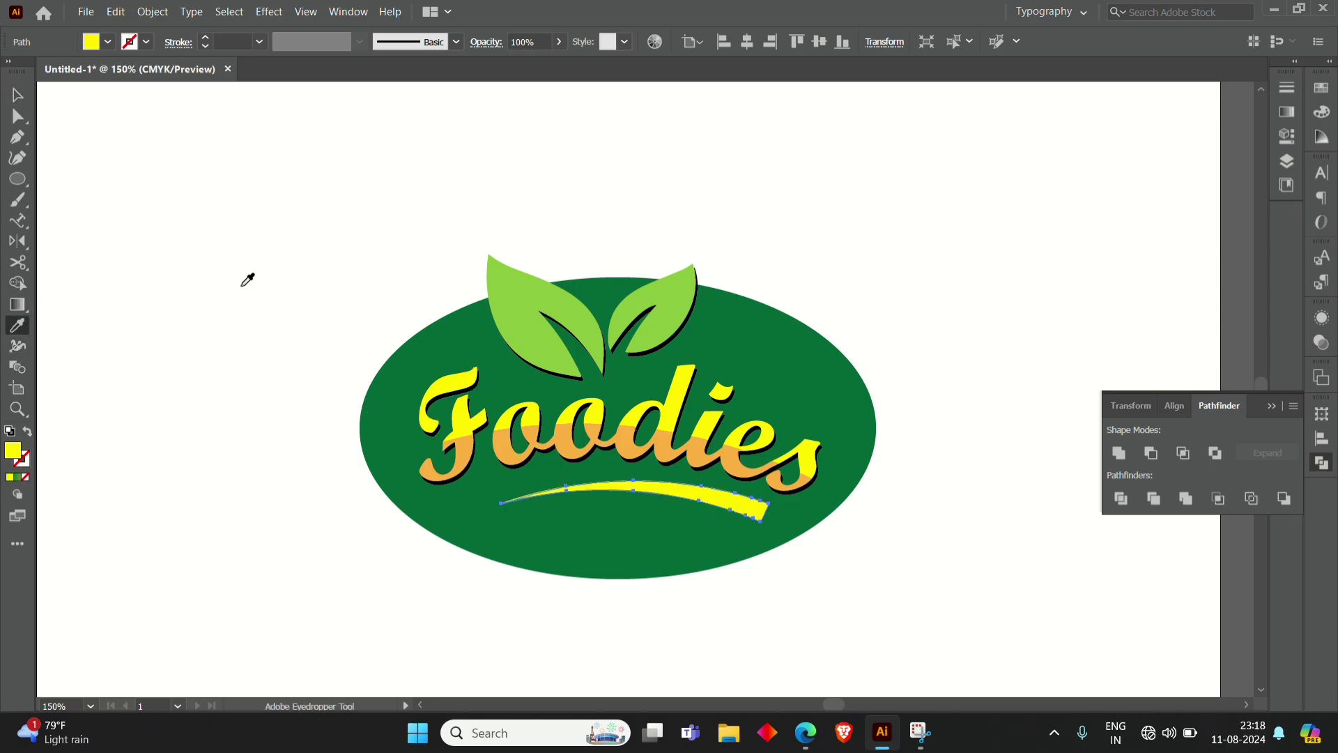
pyautogui.click(17, 116)
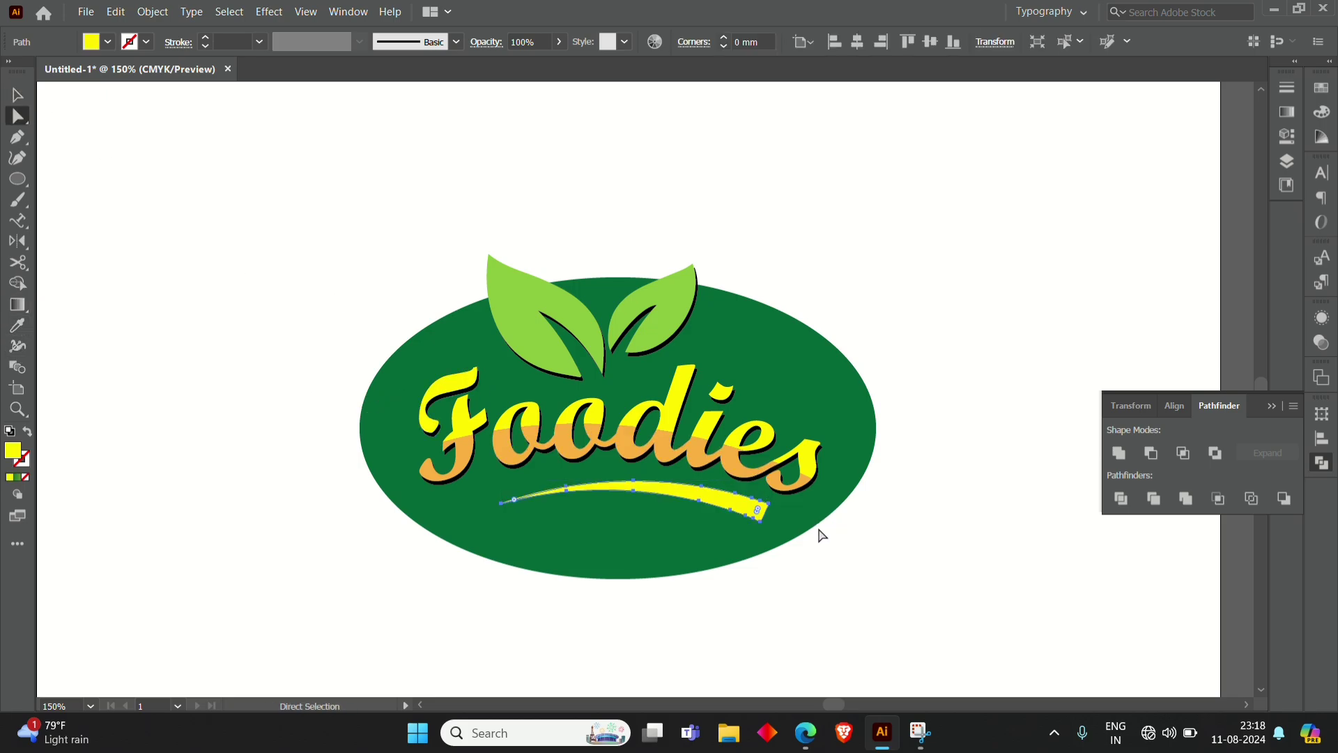
# Step: Round the corners at the swoosh's tip
pyautogui.scroll(1, 764, 525)
pyautogui.scroll(3, 764, 525)
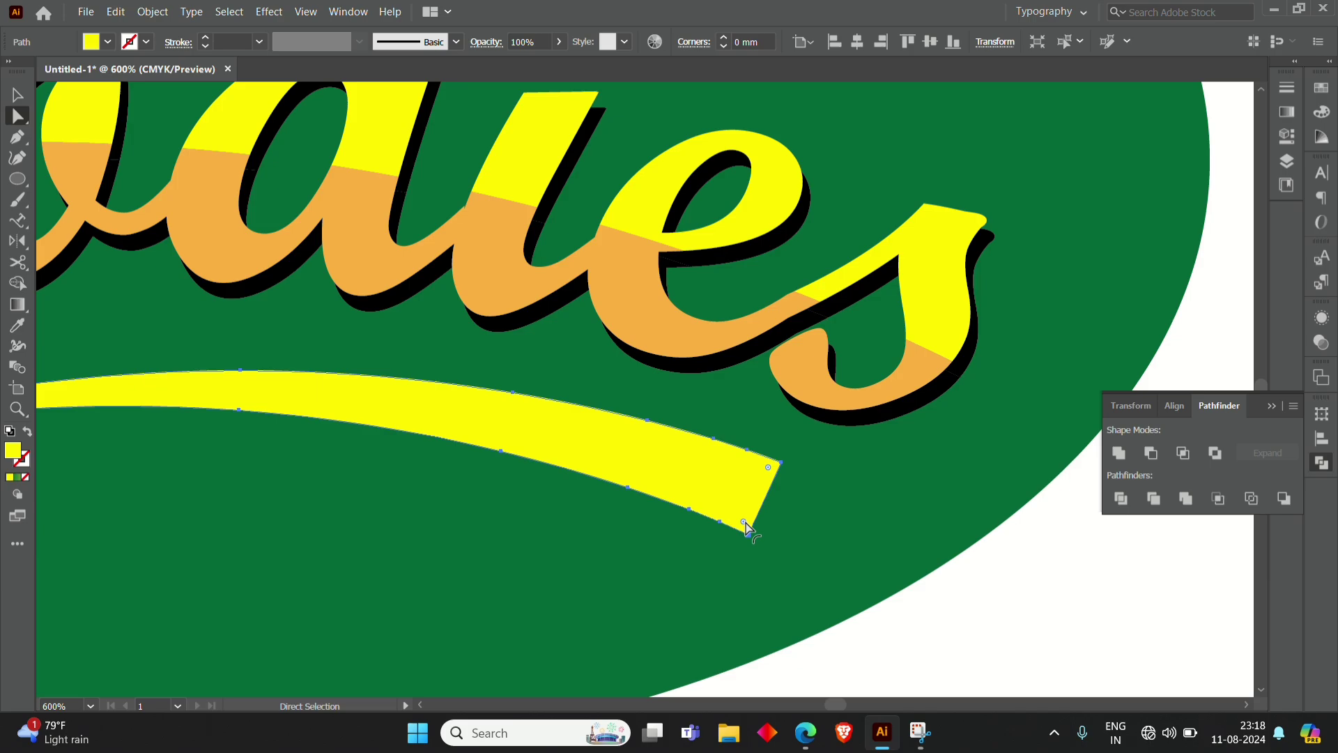
pyautogui.moveTo(744, 521); pyautogui.dragTo(739, 514)
pyautogui.scroll(-3, 822, 516)
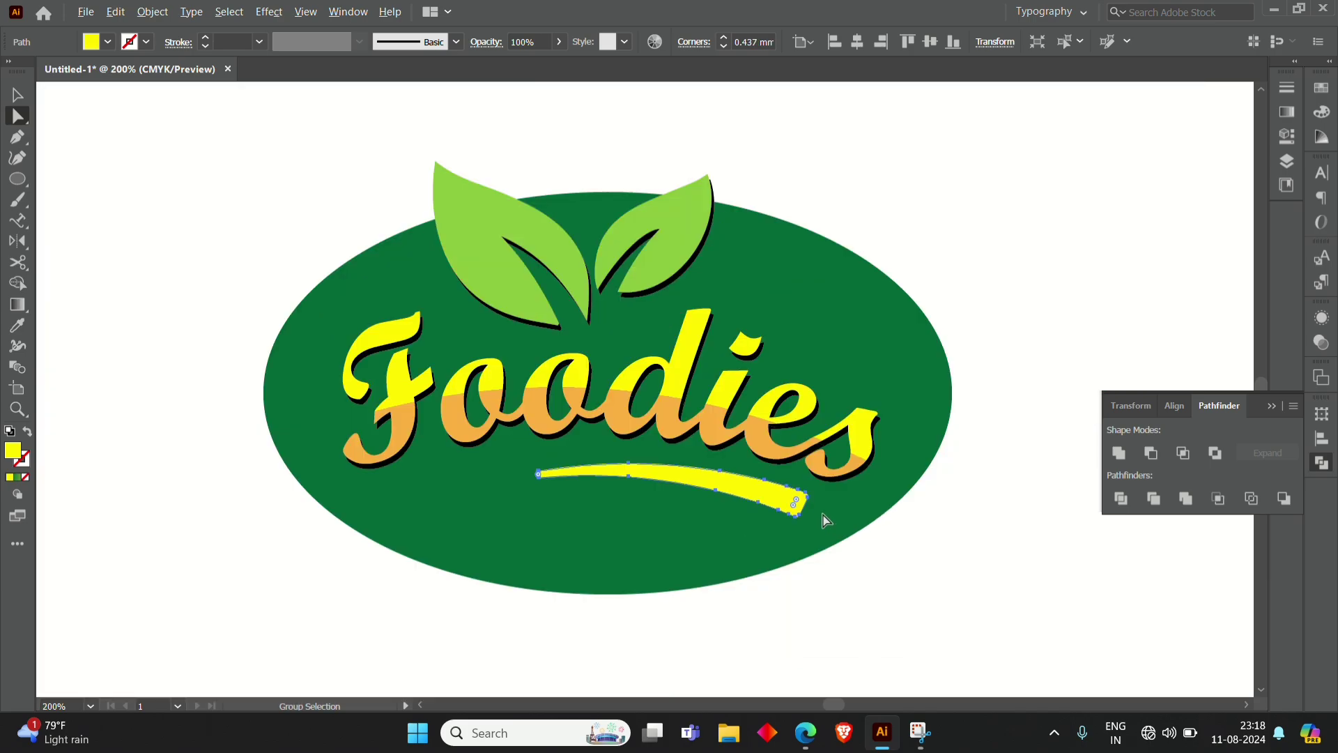
pyautogui.click(18, 94)
pyautogui.click(102, 202)
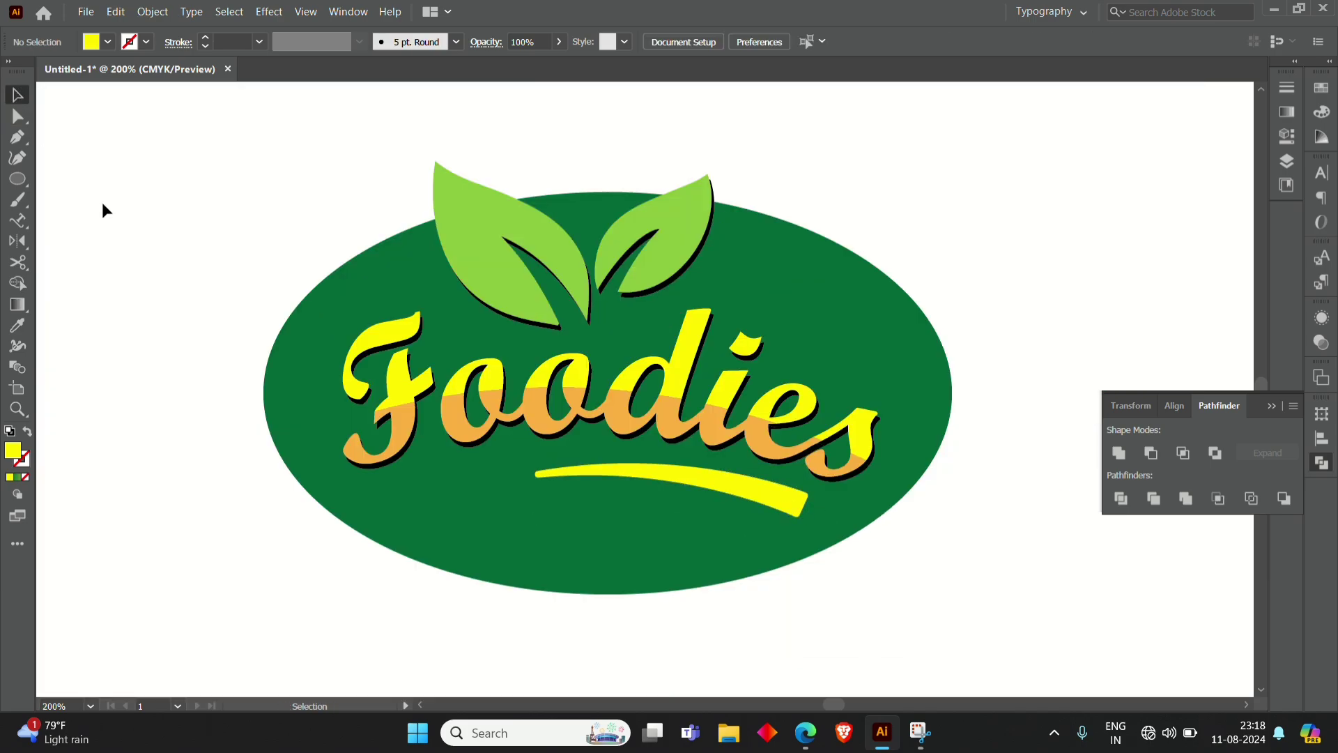
# Step: Extend the swoosh's left end further left and nudge it slightly down
pyautogui.hotkey('ctrl', '-')
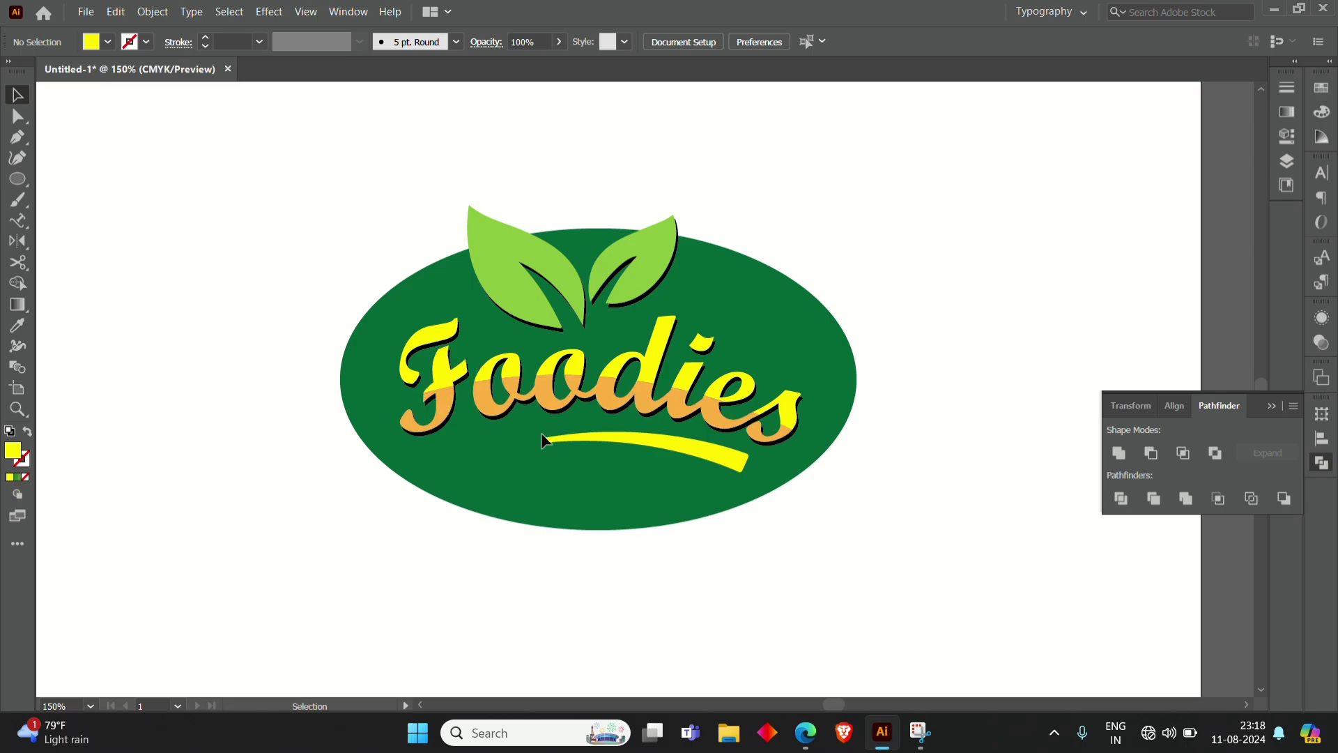
pyautogui.click(550, 439)
pyautogui.moveTo(546, 453); pyautogui.dragTo(494, 454)
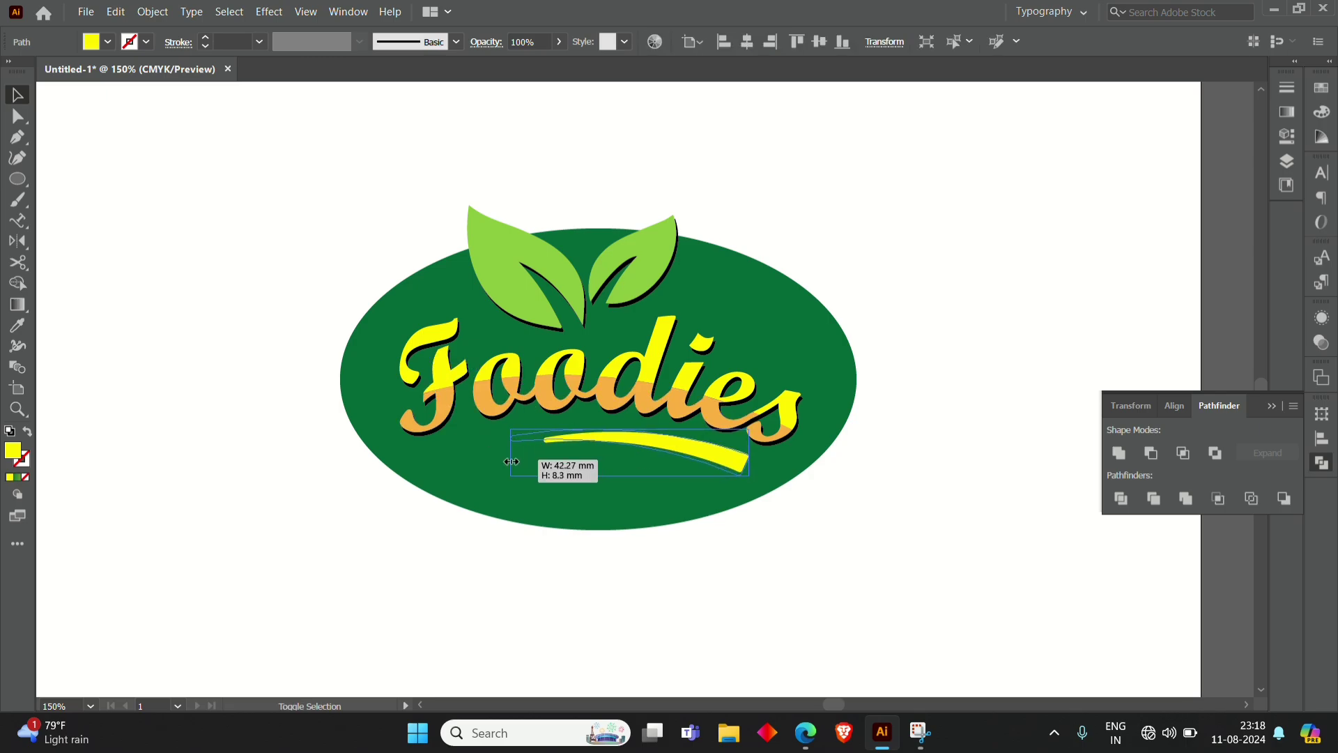
pyautogui.click(831, 568)
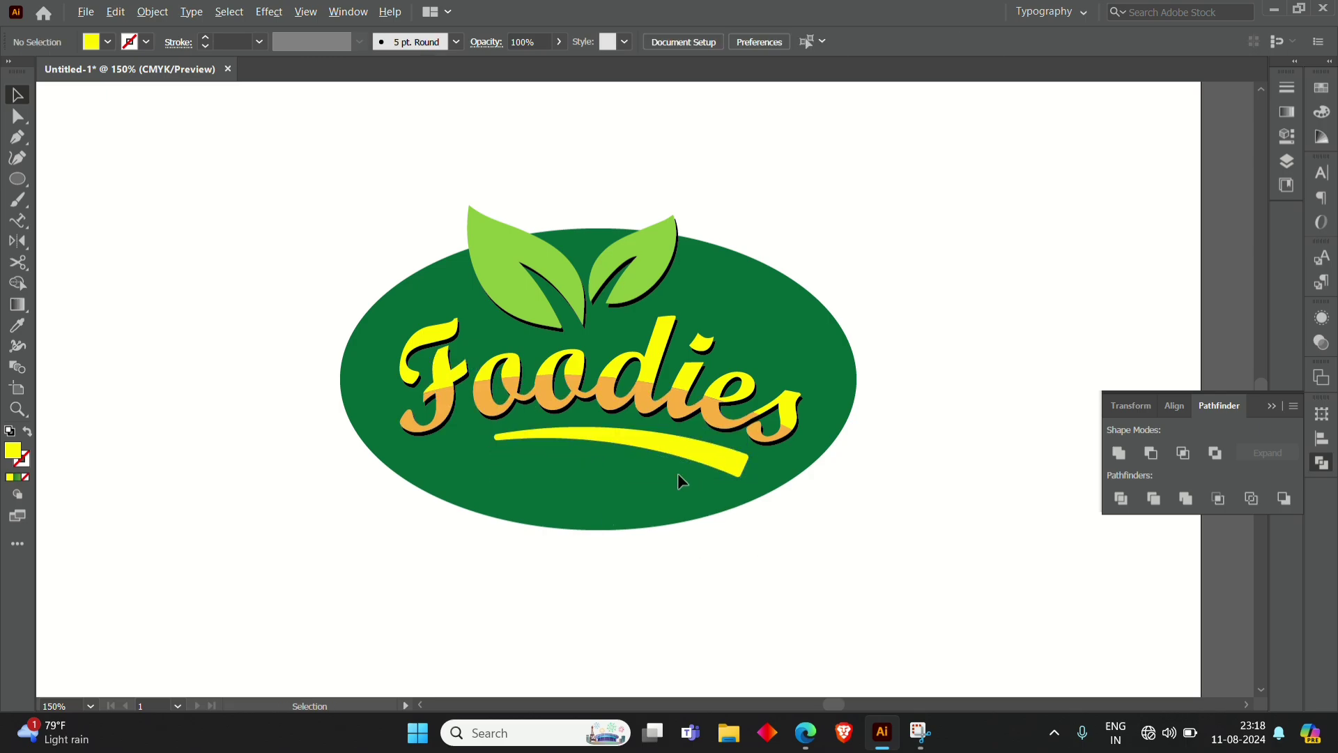
pyautogui.scroll(2, 658, 469)
pyautogui.moveTo(630, 420); pyautogui.dragTo(628, 427)
pyautogui.scroll(-2, 628, 428)
pyautogui.click(748, 583)
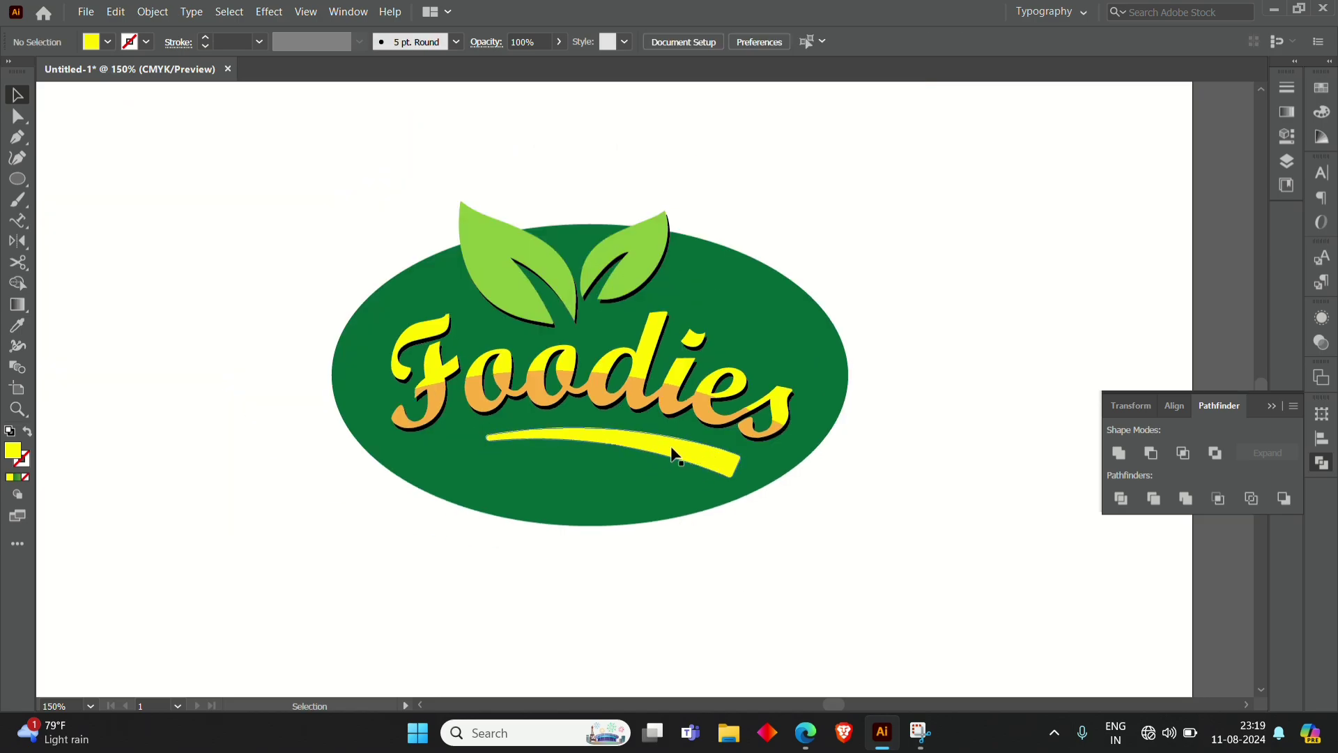
pyautogui.scroll(-1, 668, 458)
pyautogui.scroll(-1, 667, 458)
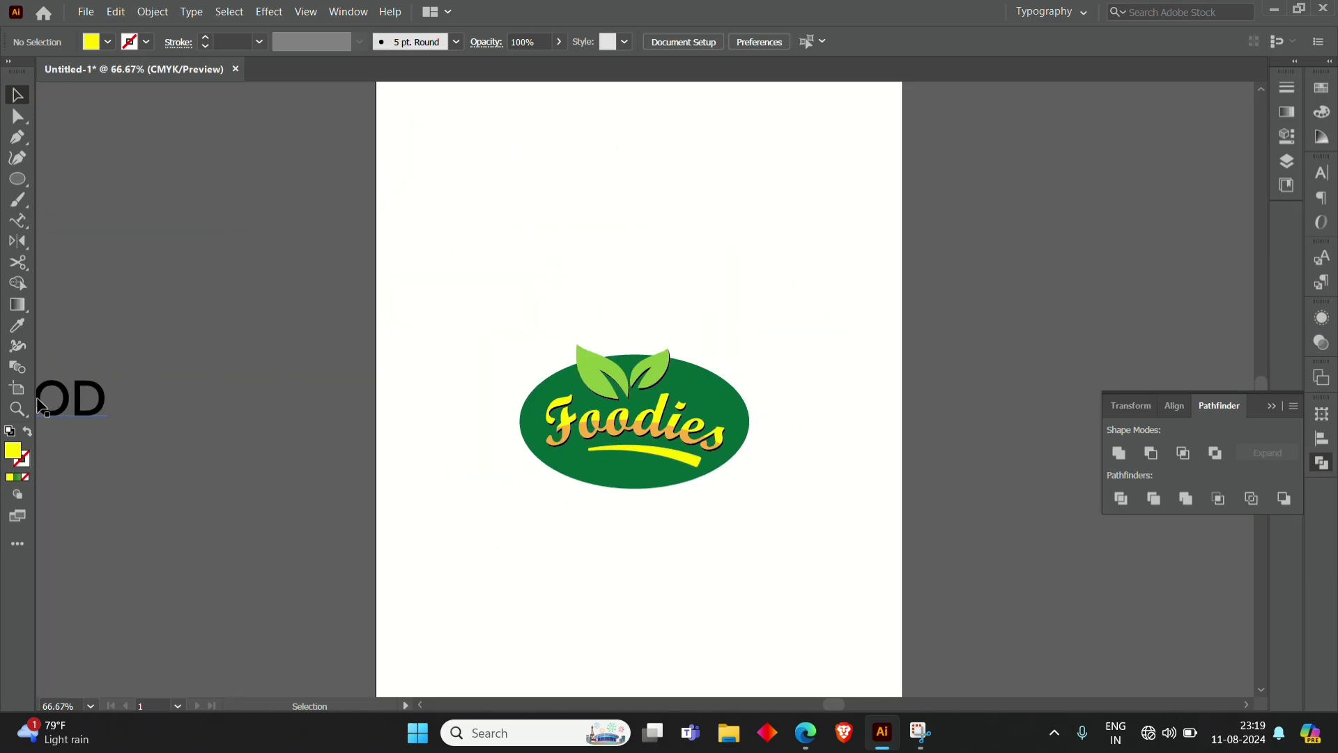
# Step: Bring the BEST FOOD text onto the logo and make it white
pyautogui.moveTo(89, 416); pyautogui.dragTo(745, 501)
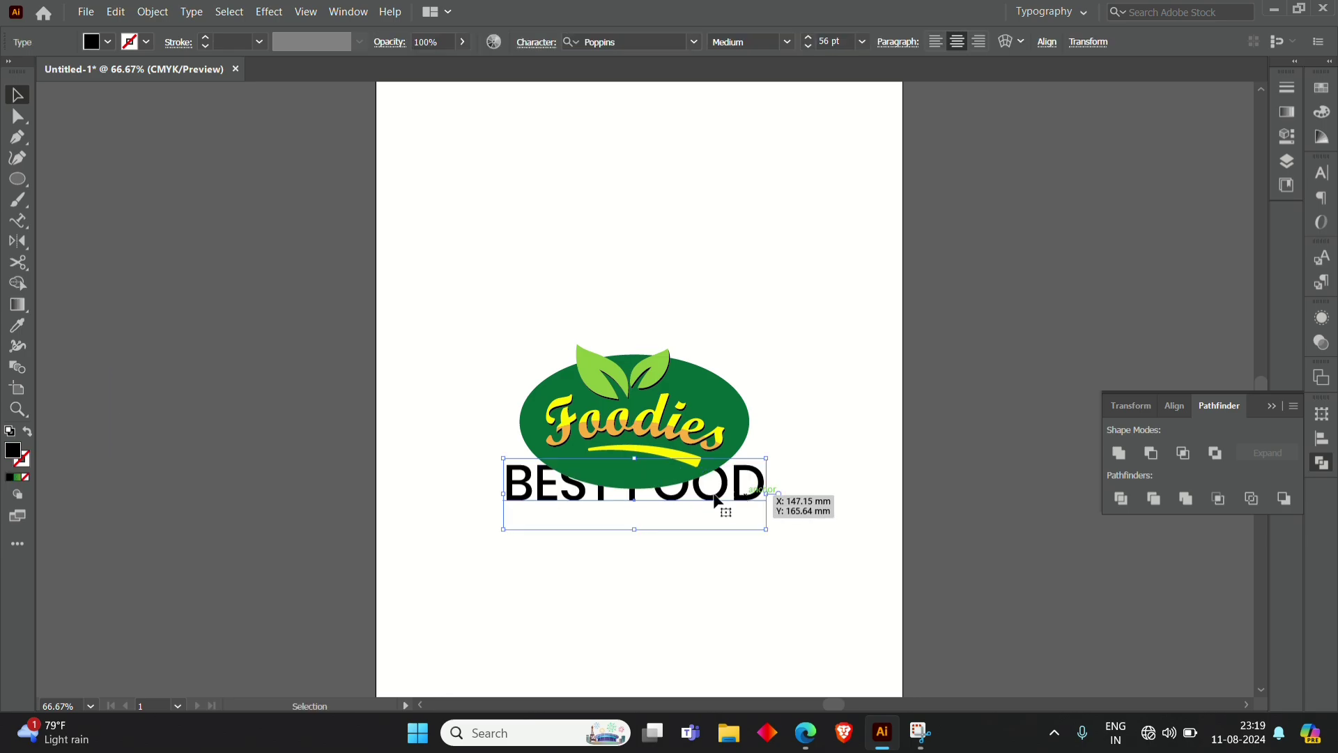
pyautogui.press('i')
pyautogui.click(773, 516)
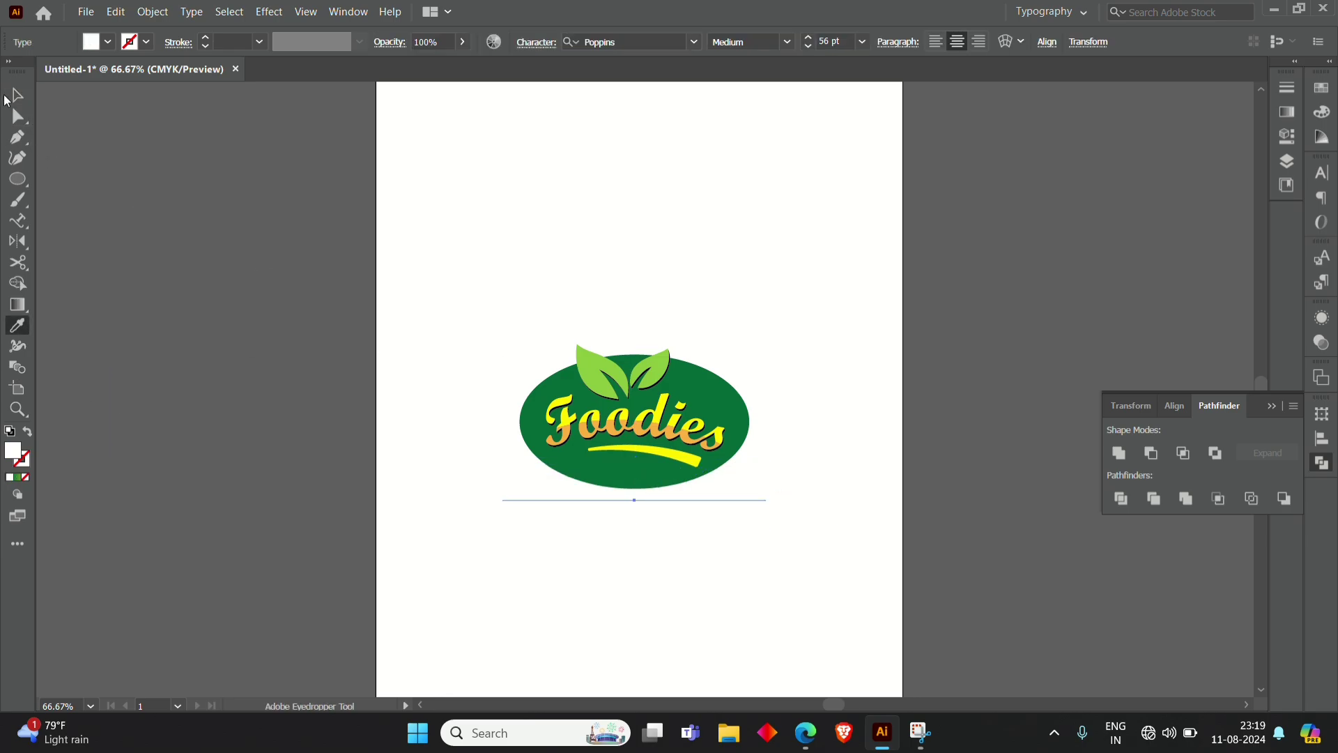
# Step: Scale BEST FOOD down and position it just below the yellow swoosh
pyautogui.hotkey('ctrl', '=')
pyautogui.hotkey('ctrl', '=')
pyautogui.hotkey('ctrl', '=')
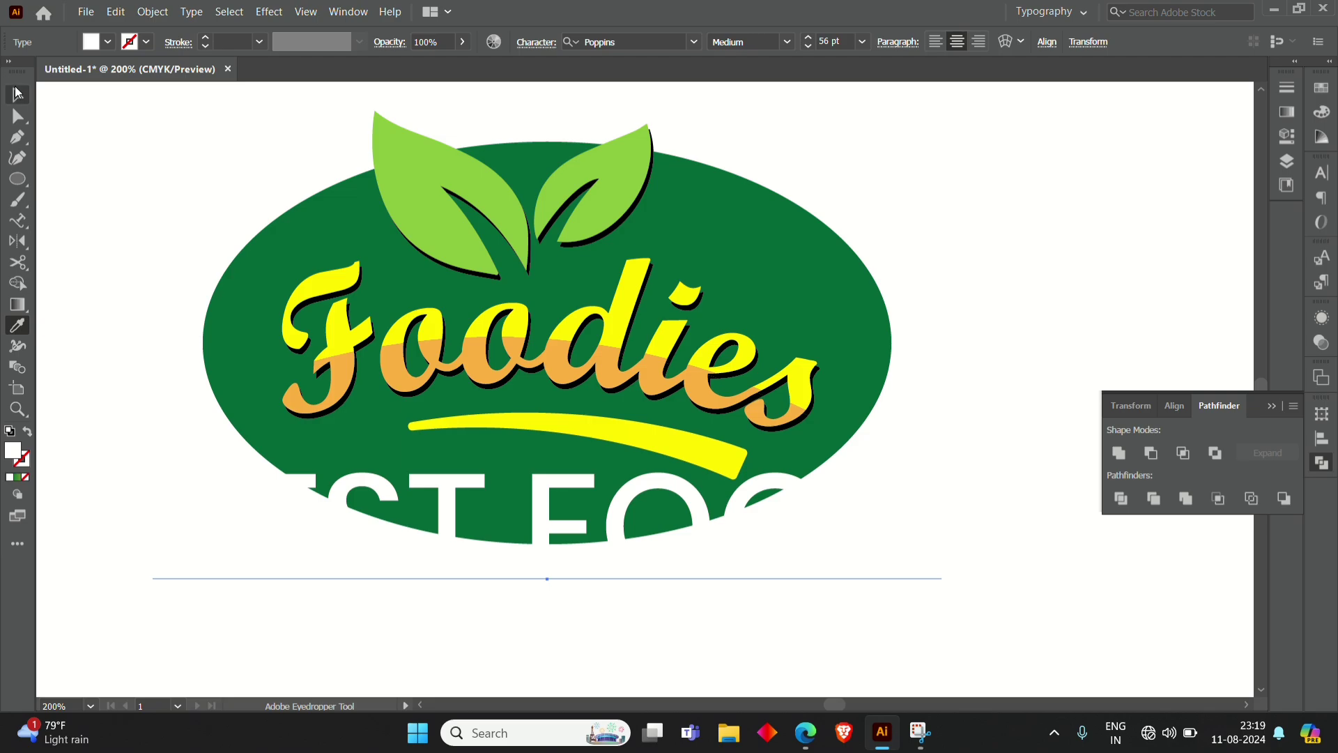
pyautogui.click(17, 93)
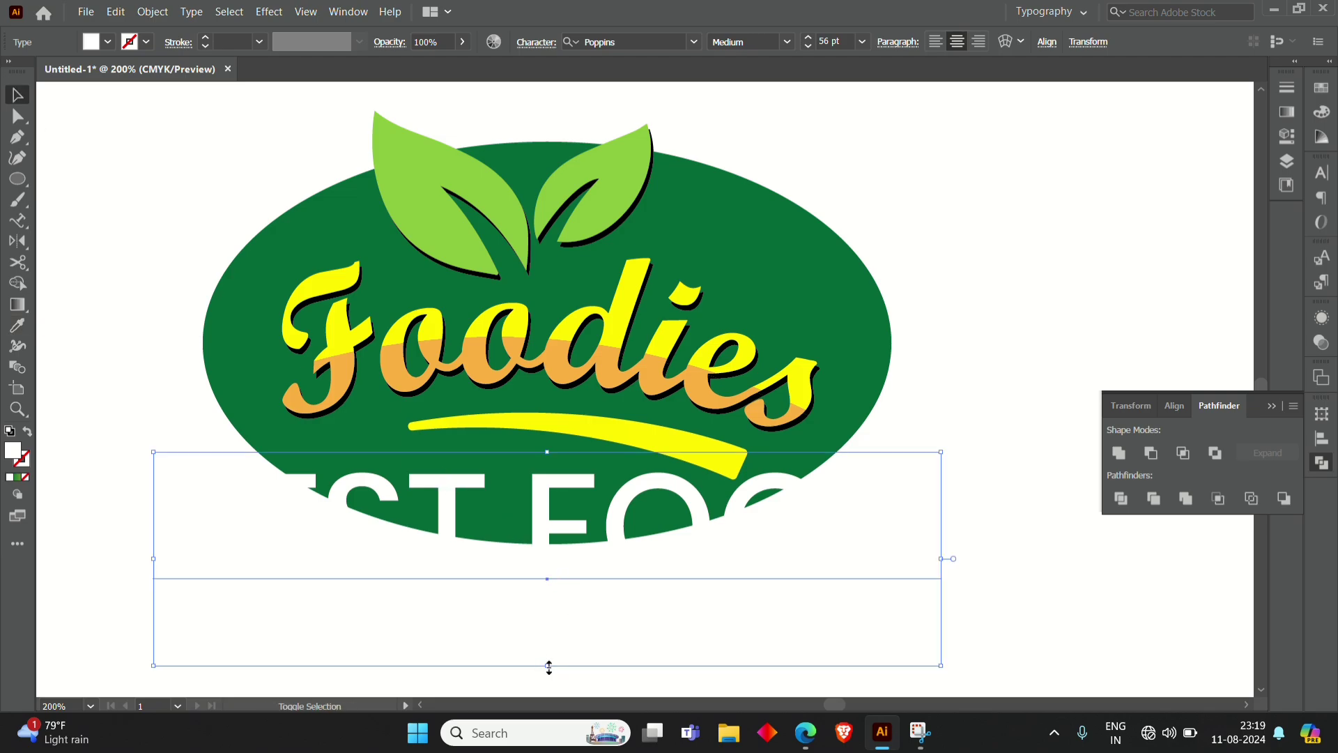
pyautogui.moveTo(547, 666)
pyautogui.mouseDown()
pyautogui.moveTo(522, 519)
pyautogui.moveTo(552, 488)
pyautogui.mouseUp()
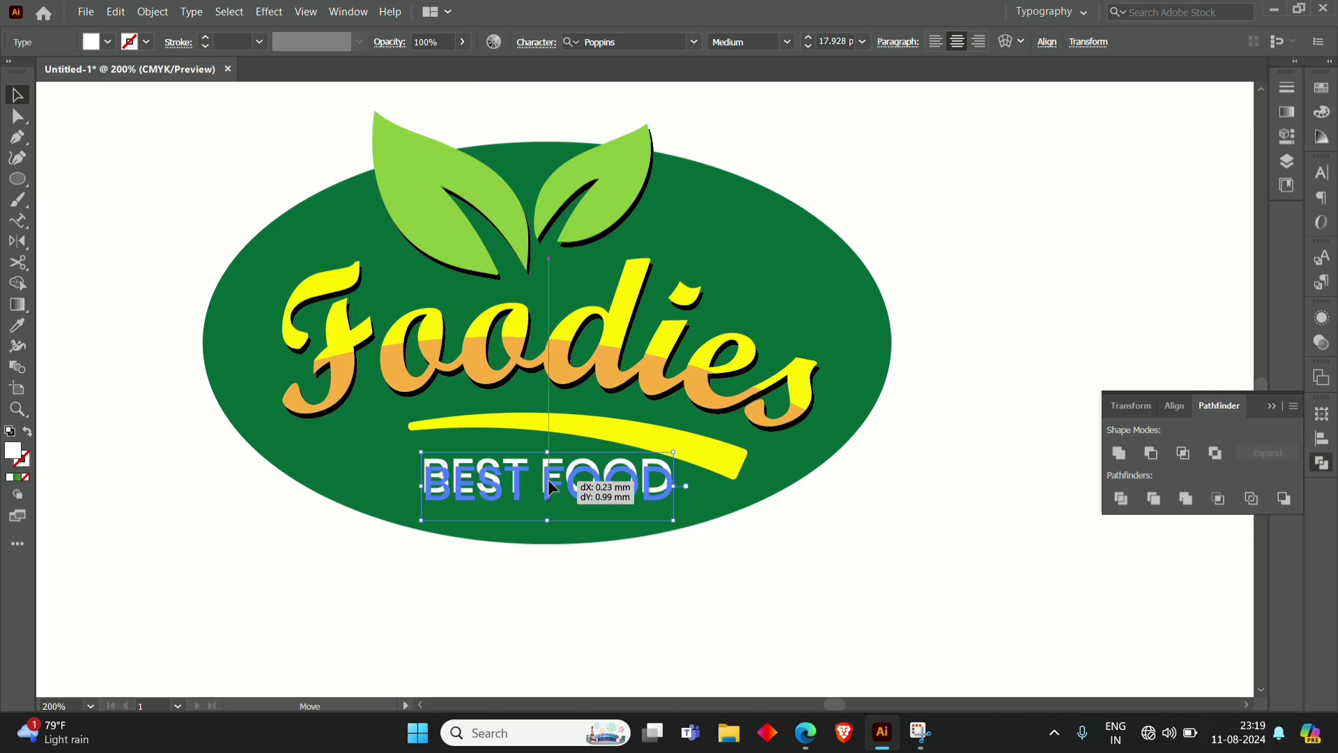
pyautogui.moveTo(468, 499); pyautogui.dragTo(418, 534)
pyautogui.scroll(2, 551, 488)
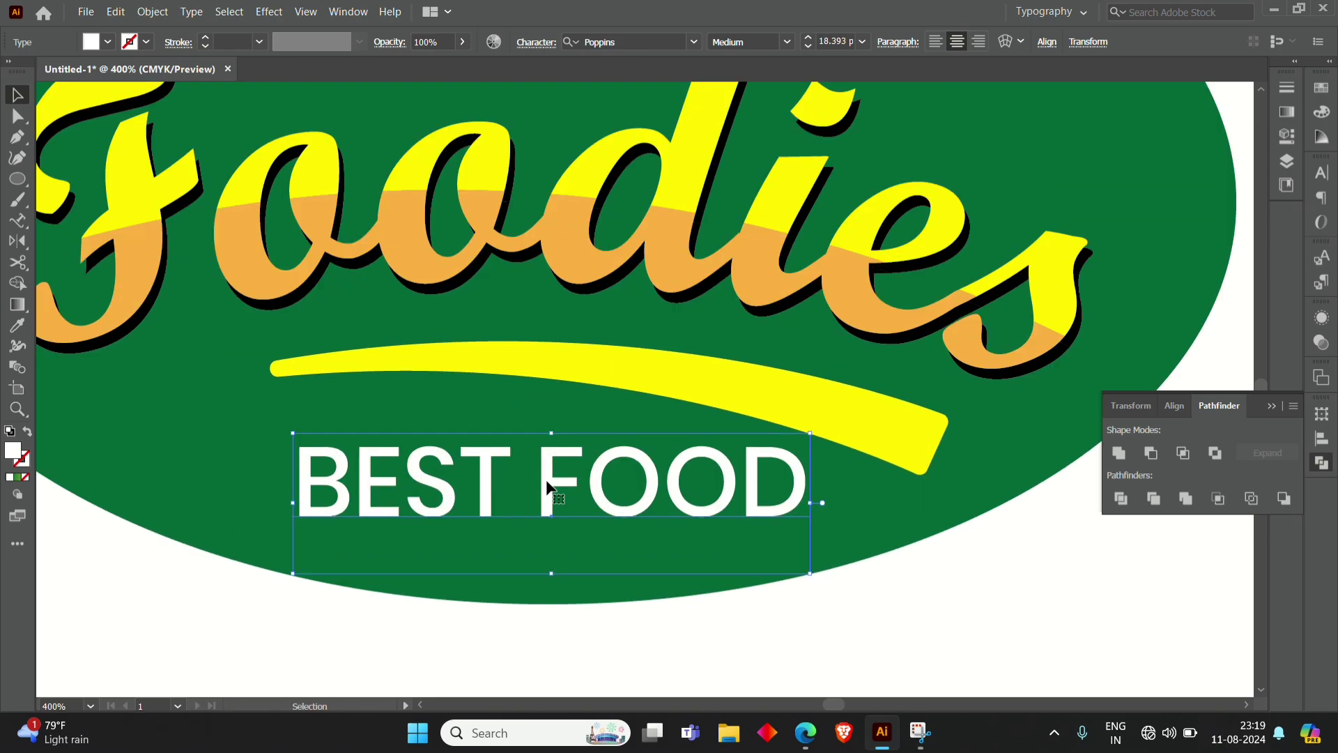
pyautogui.moveTo(546, 480); pyautogui.dragTo(555, 514)
pyautogui.scroll(-2, 556, 514)
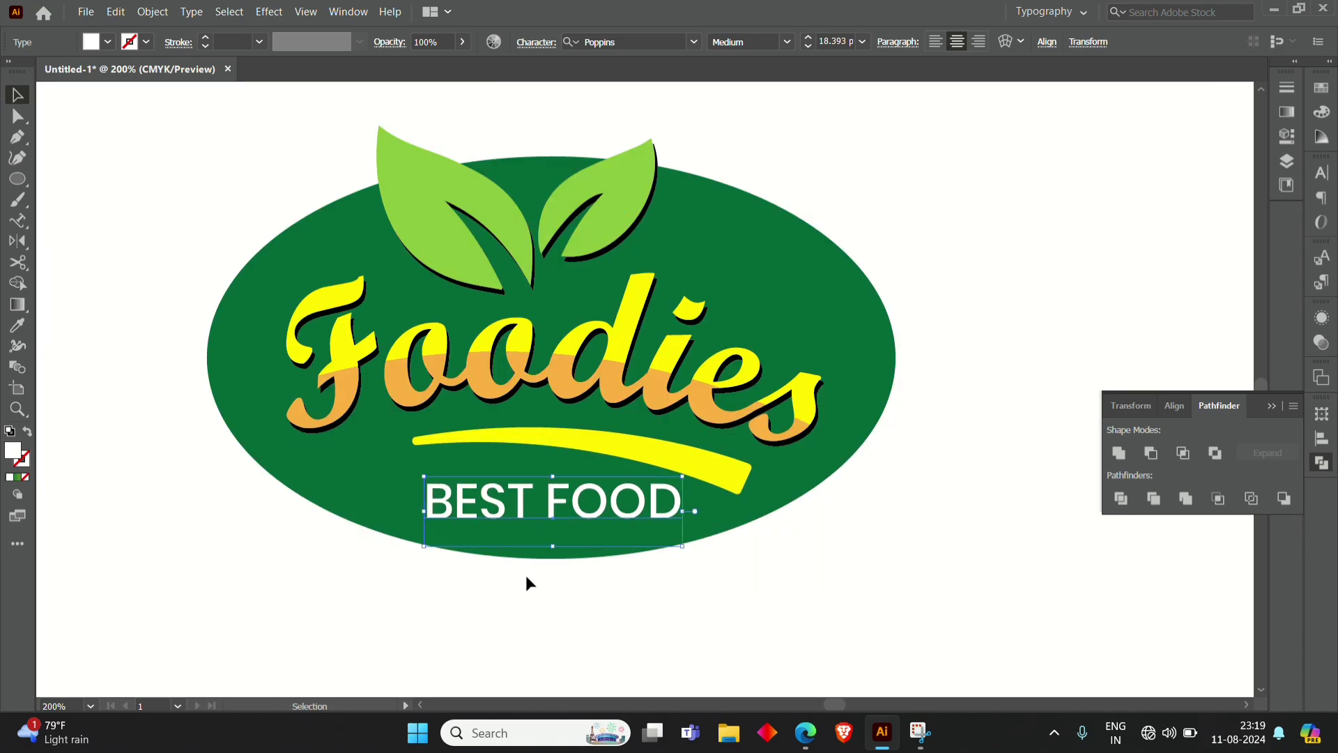
pyautogui.click(517, 591)
pyautogui.scroll(-2, 516, 591)
pyautogui.click(420, 451)
pyautogui.scroll(2, 420, 450)
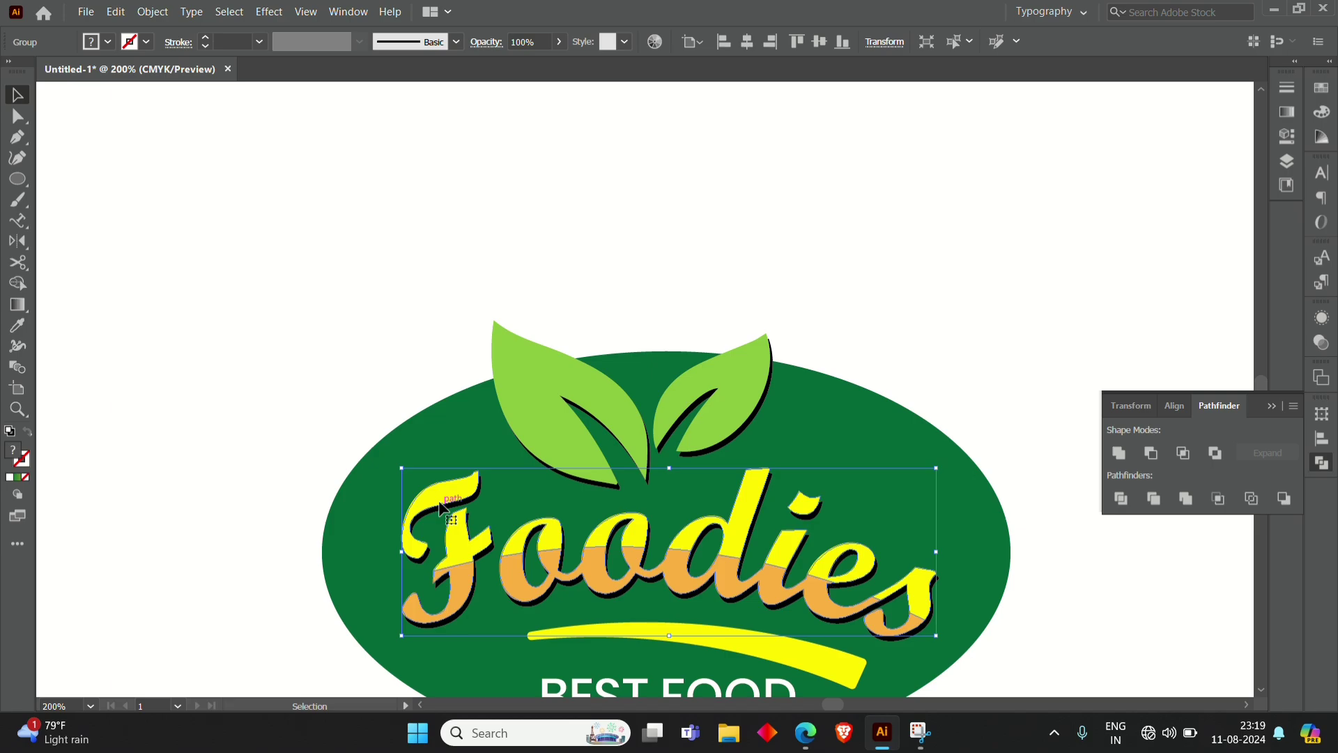
# Step: Fill the Foodies group with black and add a thick black stroke
pyautogui.click(109, 43)
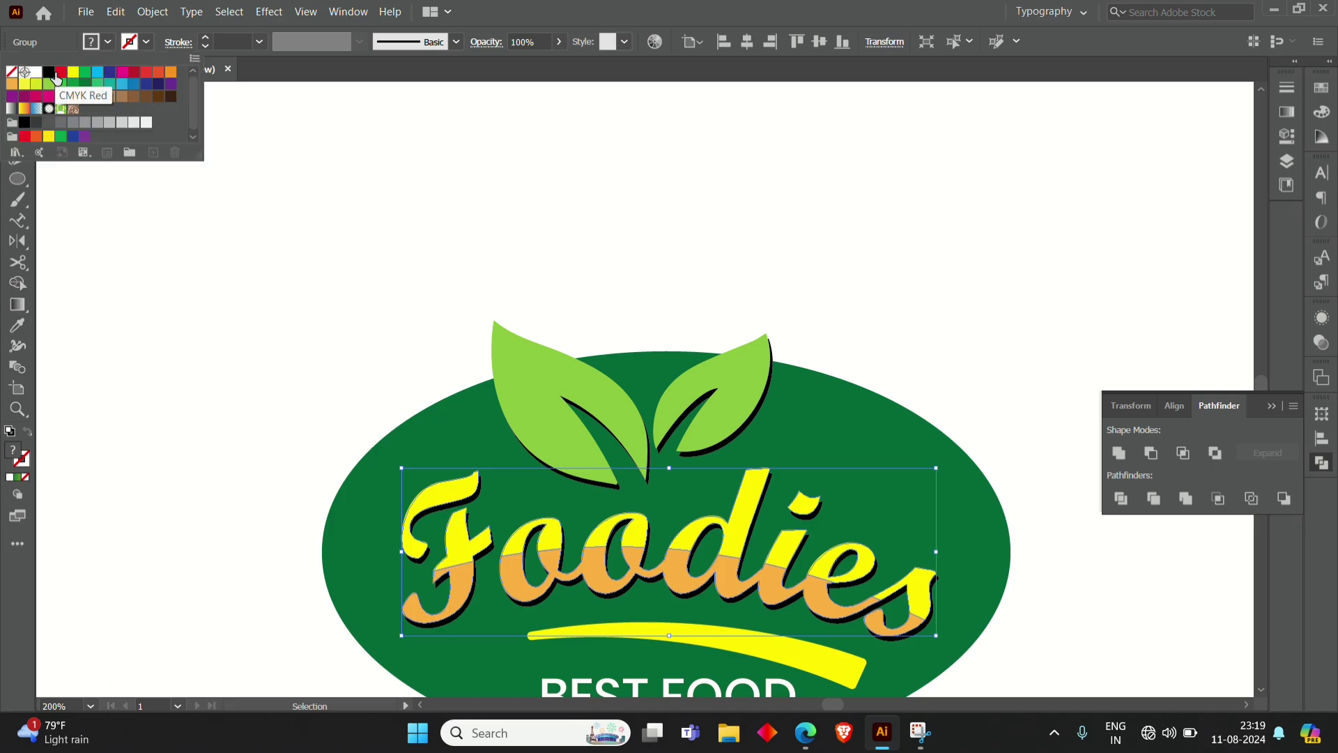
pyautogui.click(48, 71)
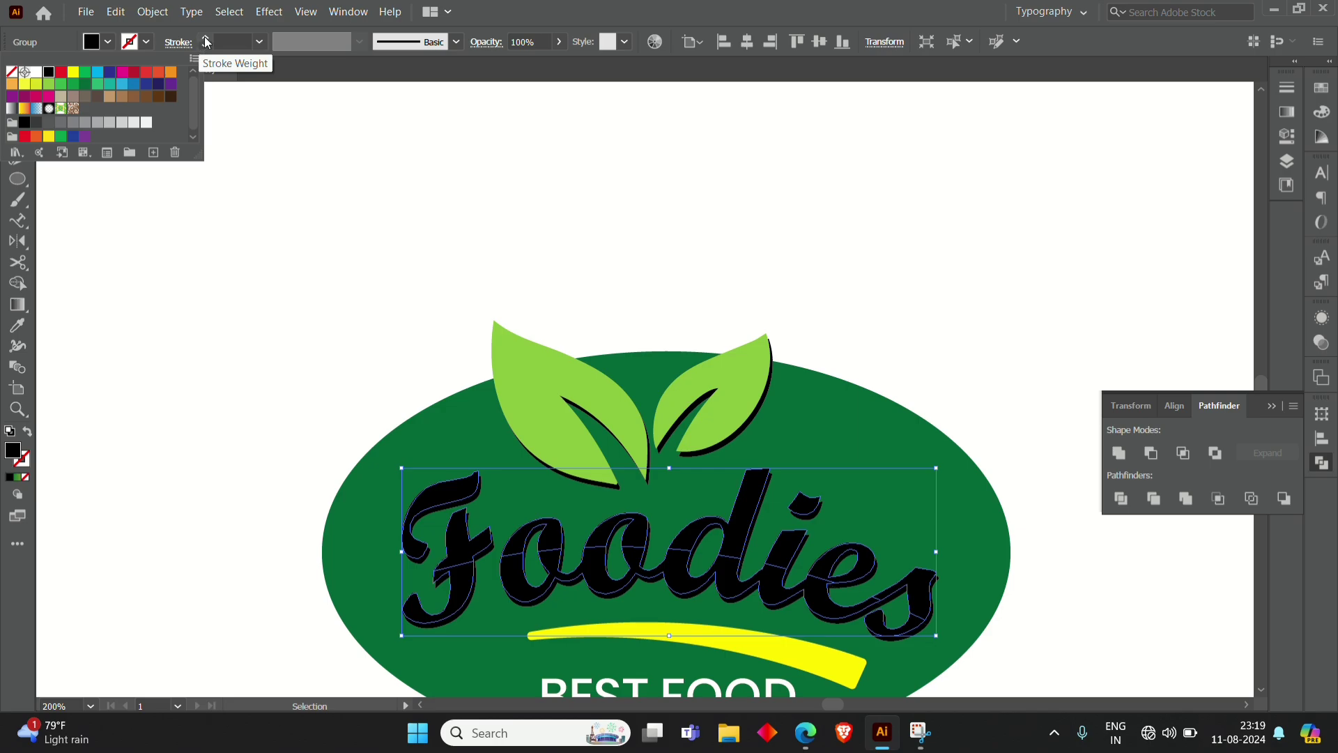
pyautogui.click(207, 39)
pyautogui.moveTo(206, 39); pyautogui.dragTo(206, 41)
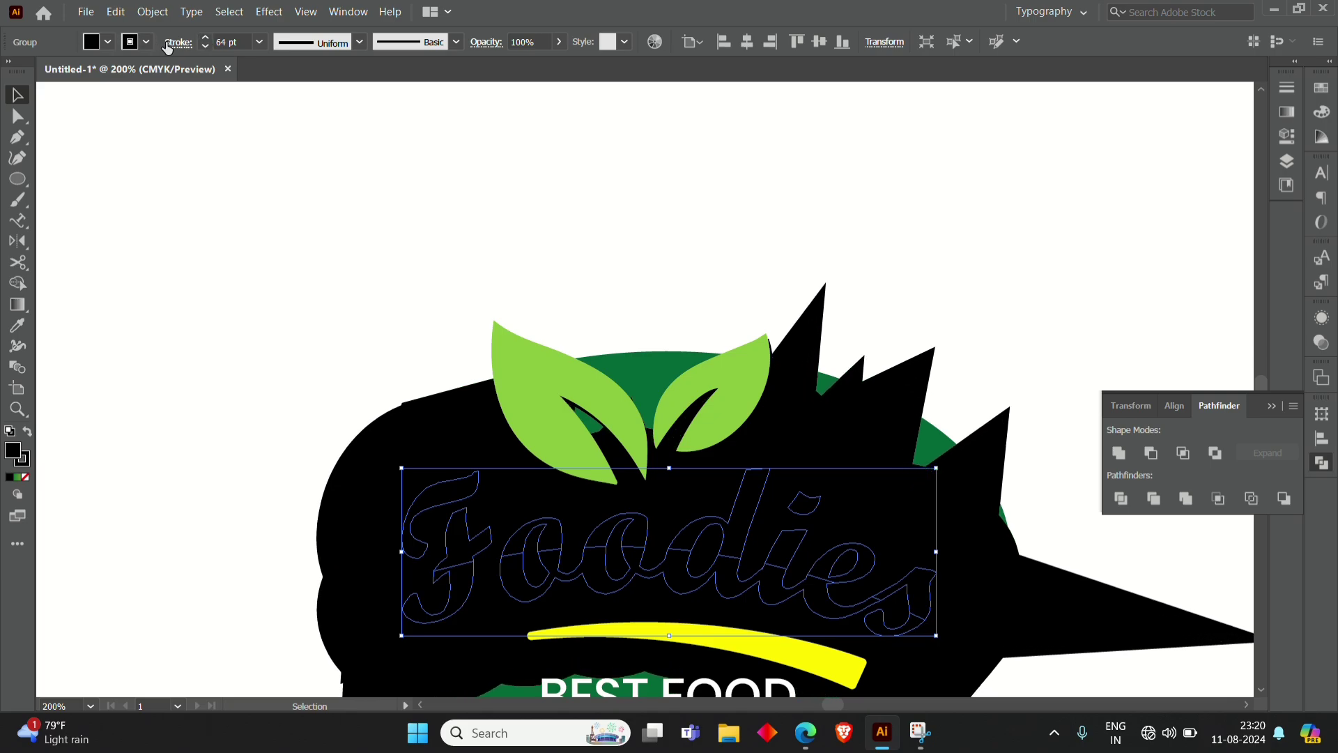
# Step: Give the stroke round caps and round corners, and raise its weight to 70 pt
pyautogui.click(178, 42)
pyautogui.click(89, 86)
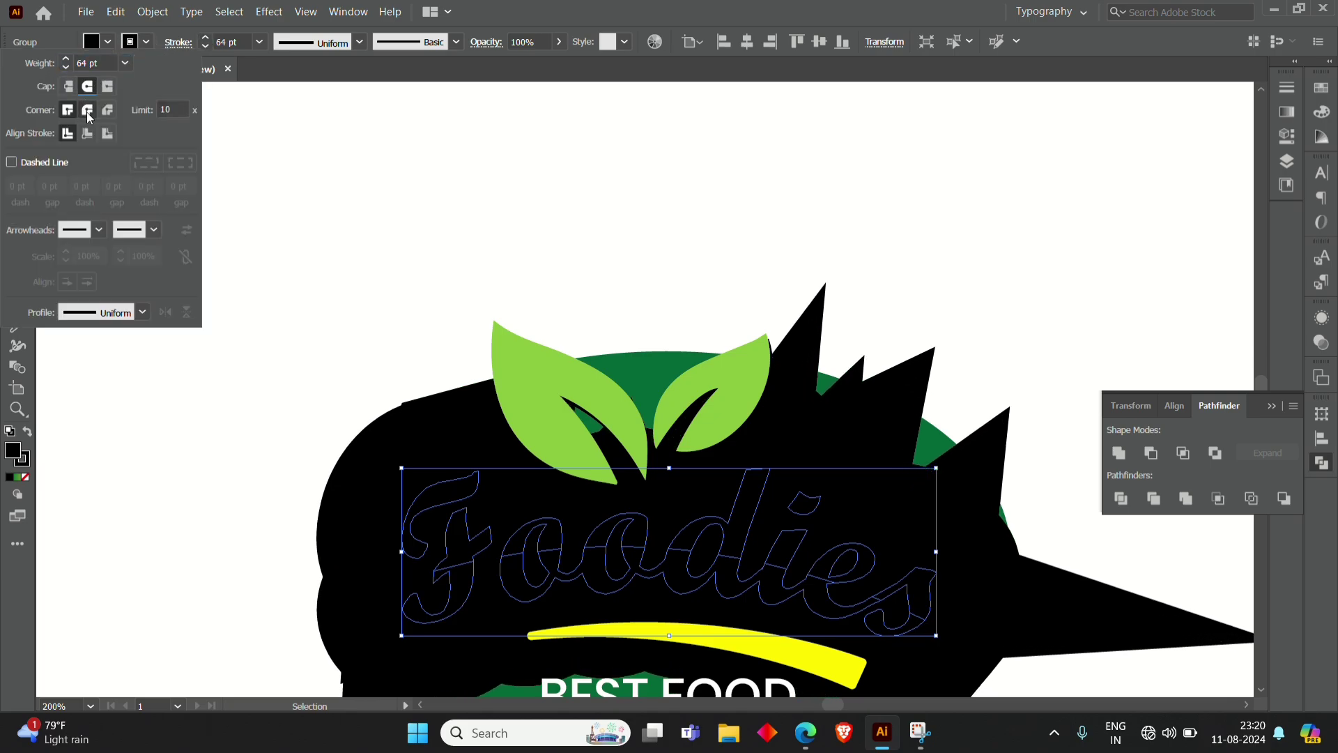
pyautogui.click(87, 110)
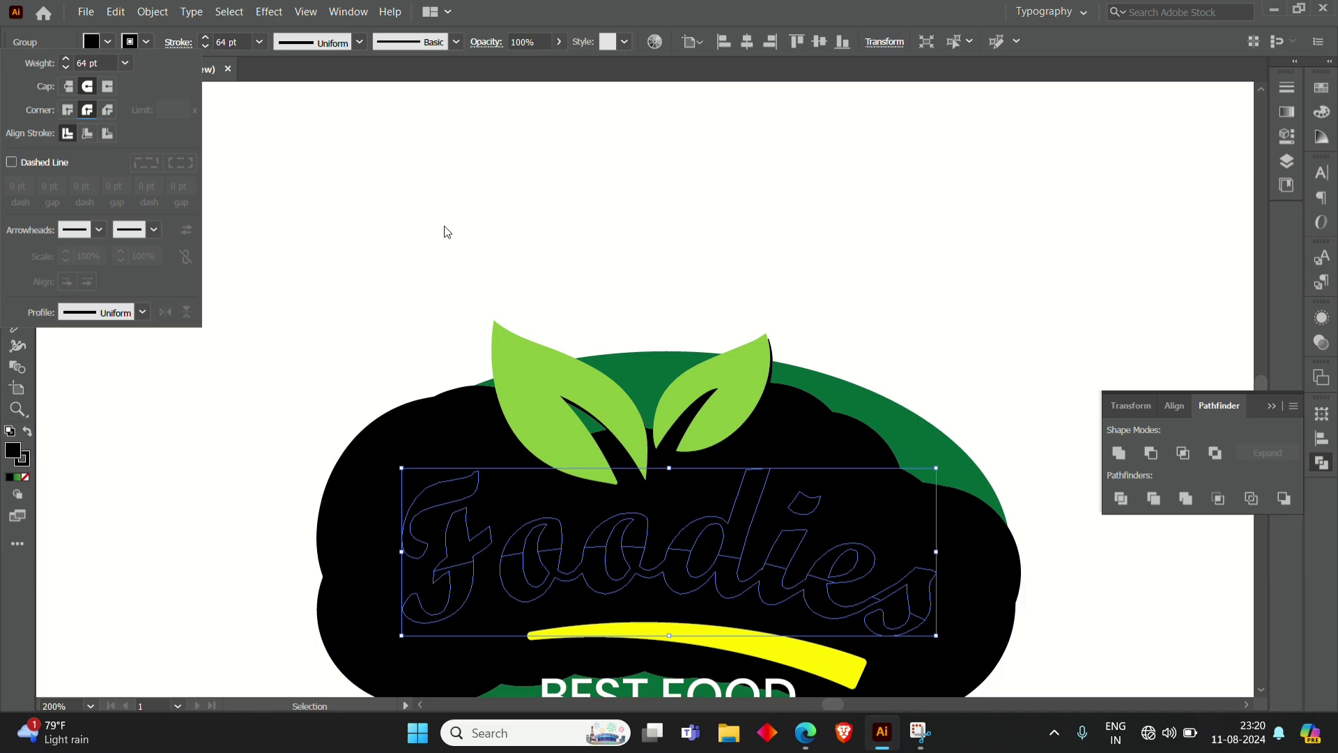
pyautogui.click(207, 39)
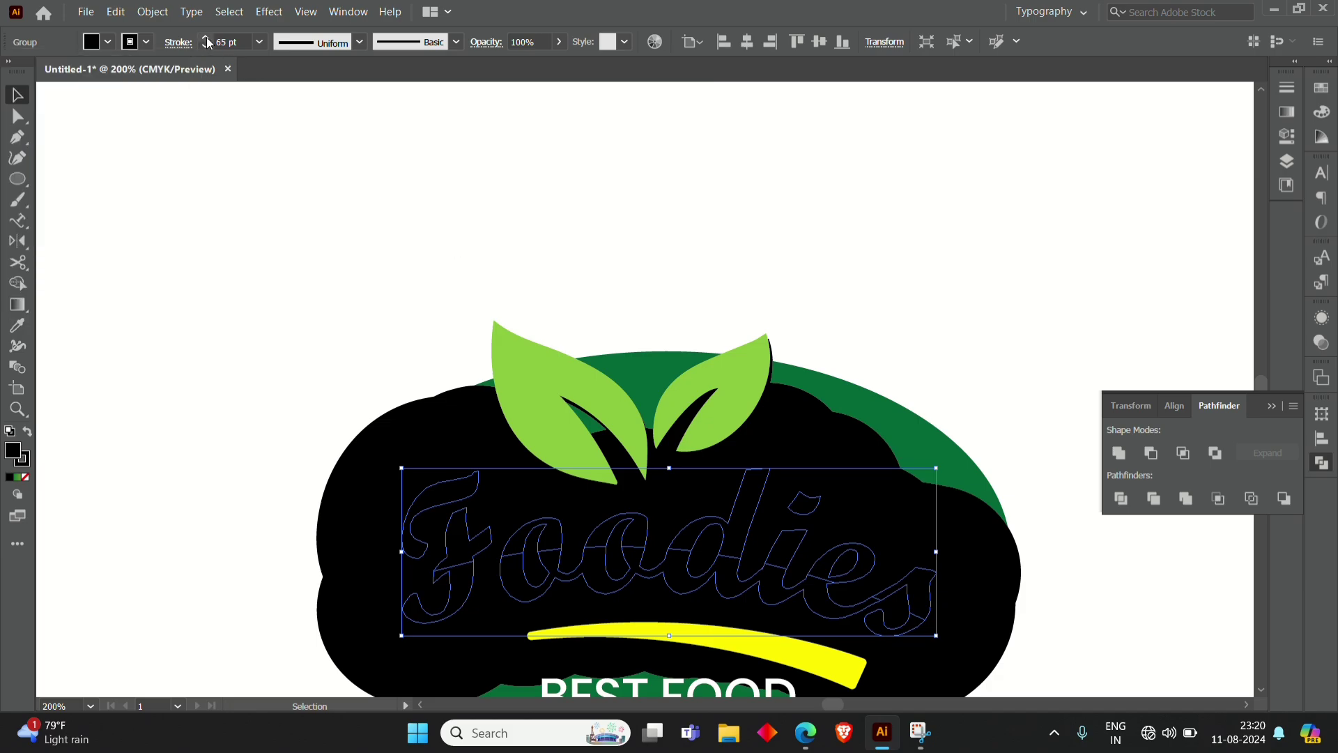
pyautogui.click(207, 39)
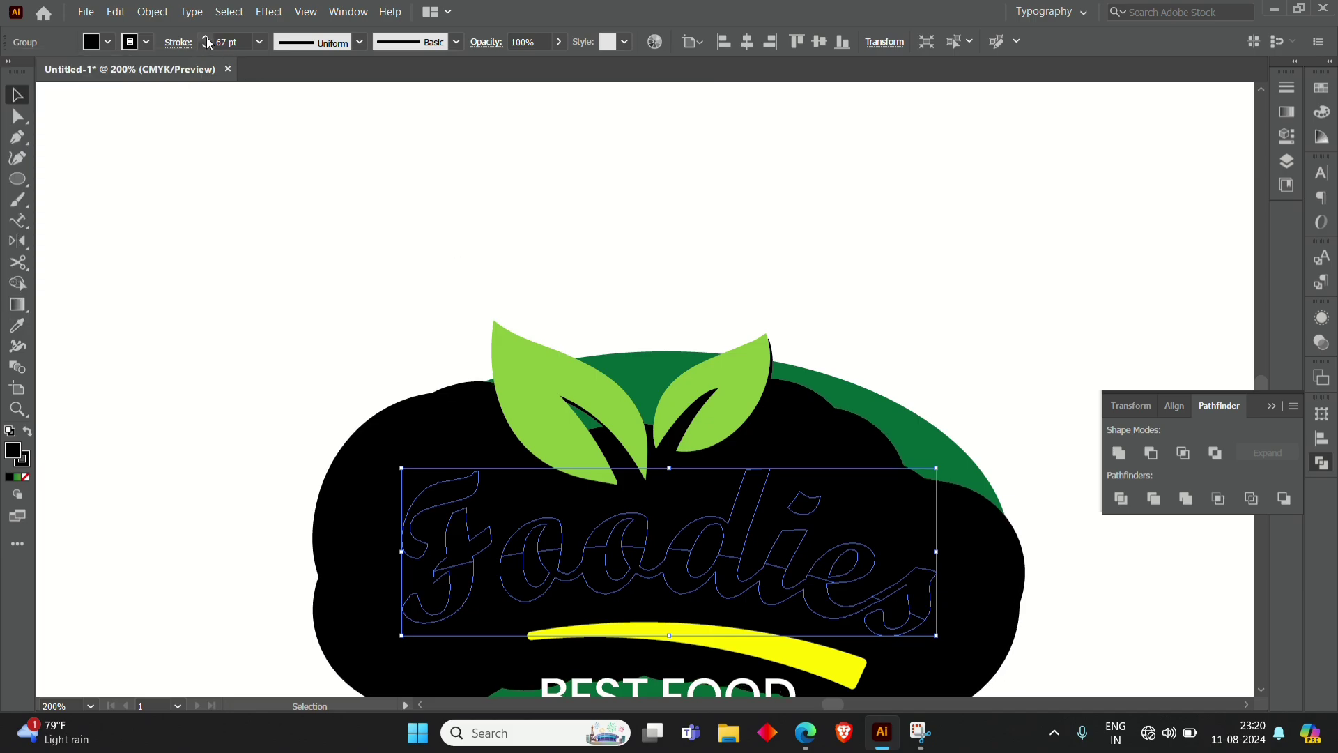
pyautogui.click(207, 39)
pyautogui.click(207, 39)
pyautogui.click(207, 39)
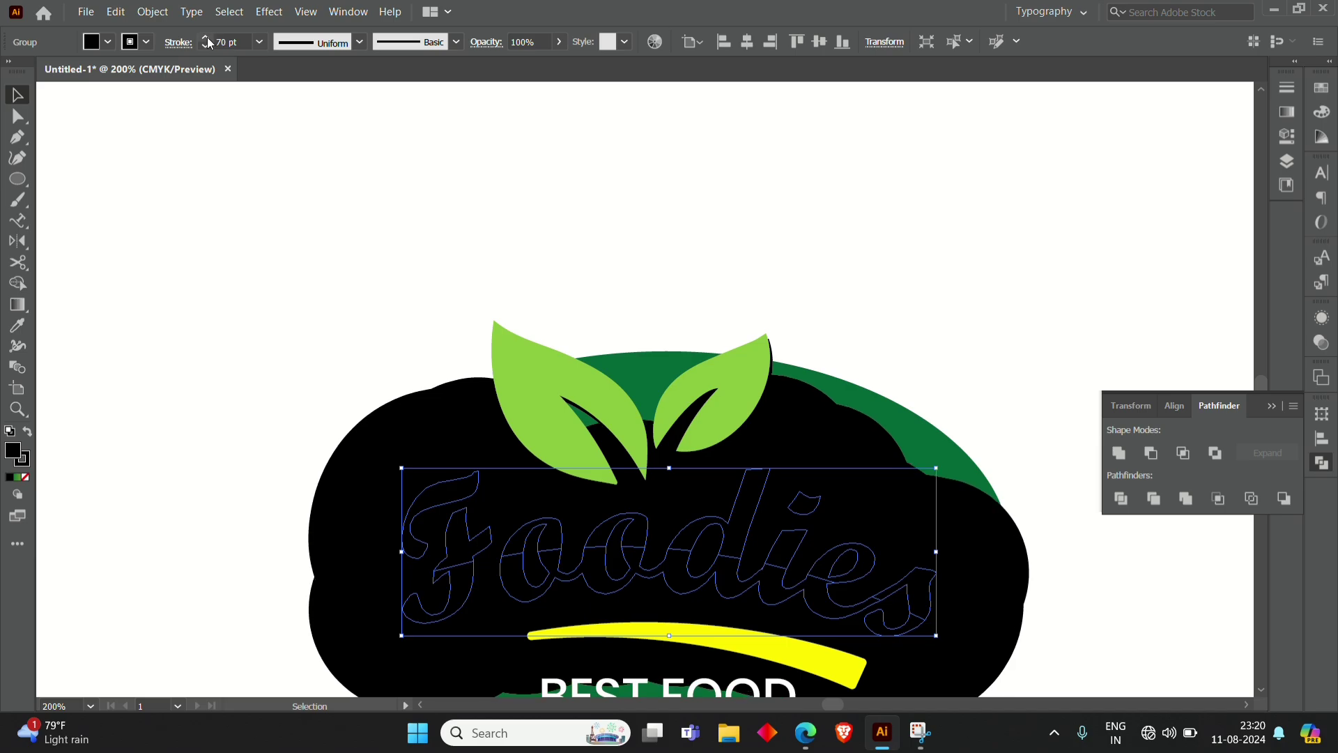
pyautogui.click(152, 12)
# Step: Expand the outline's fill and stroke, unite the pieces into one shape, and send it to back
pyautogui.click(182, 209)
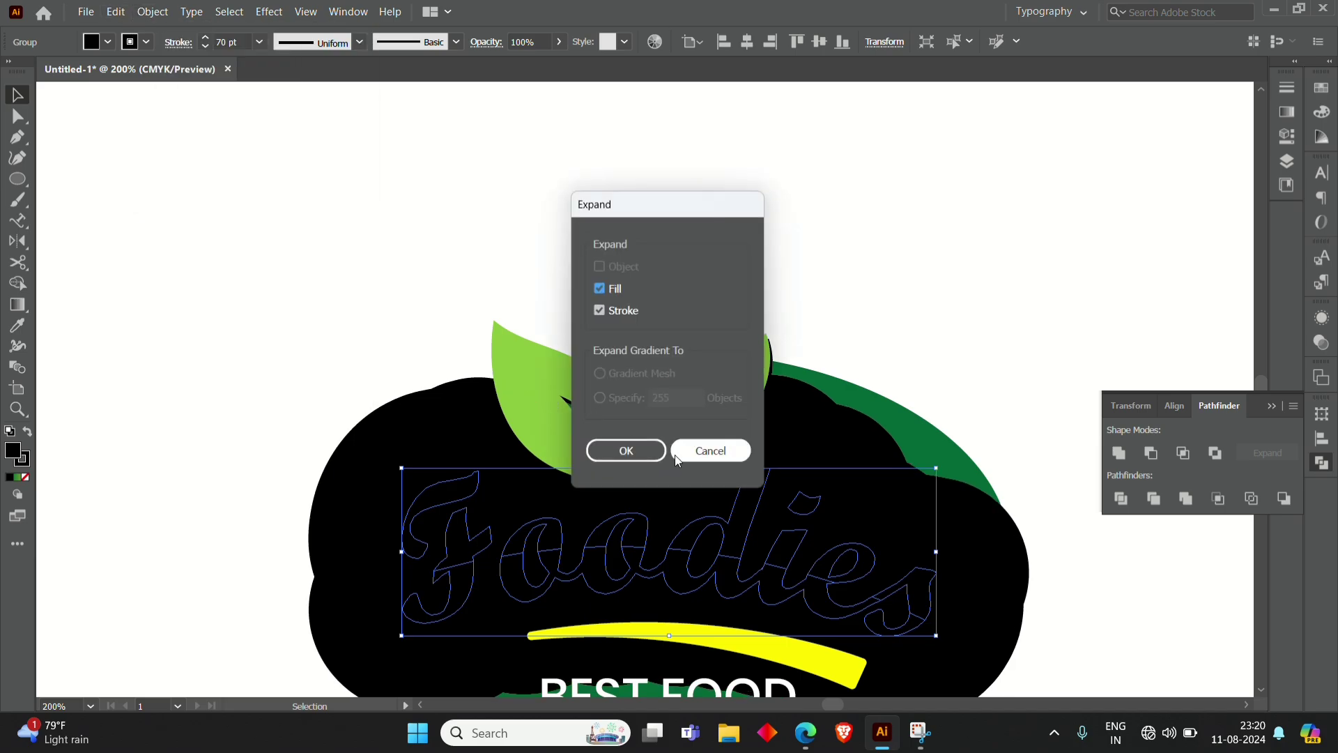
pyautogui.click(635, 450)
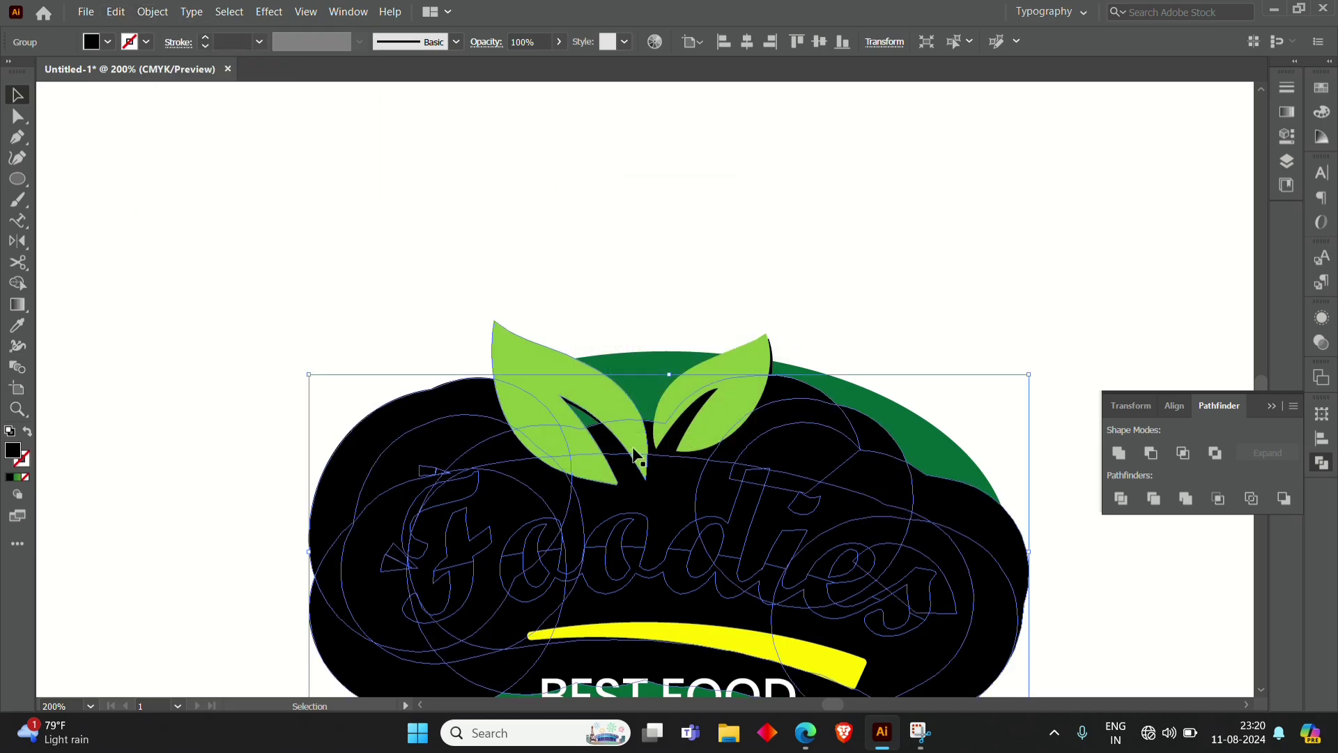
pyautogui.click(1122, 454)
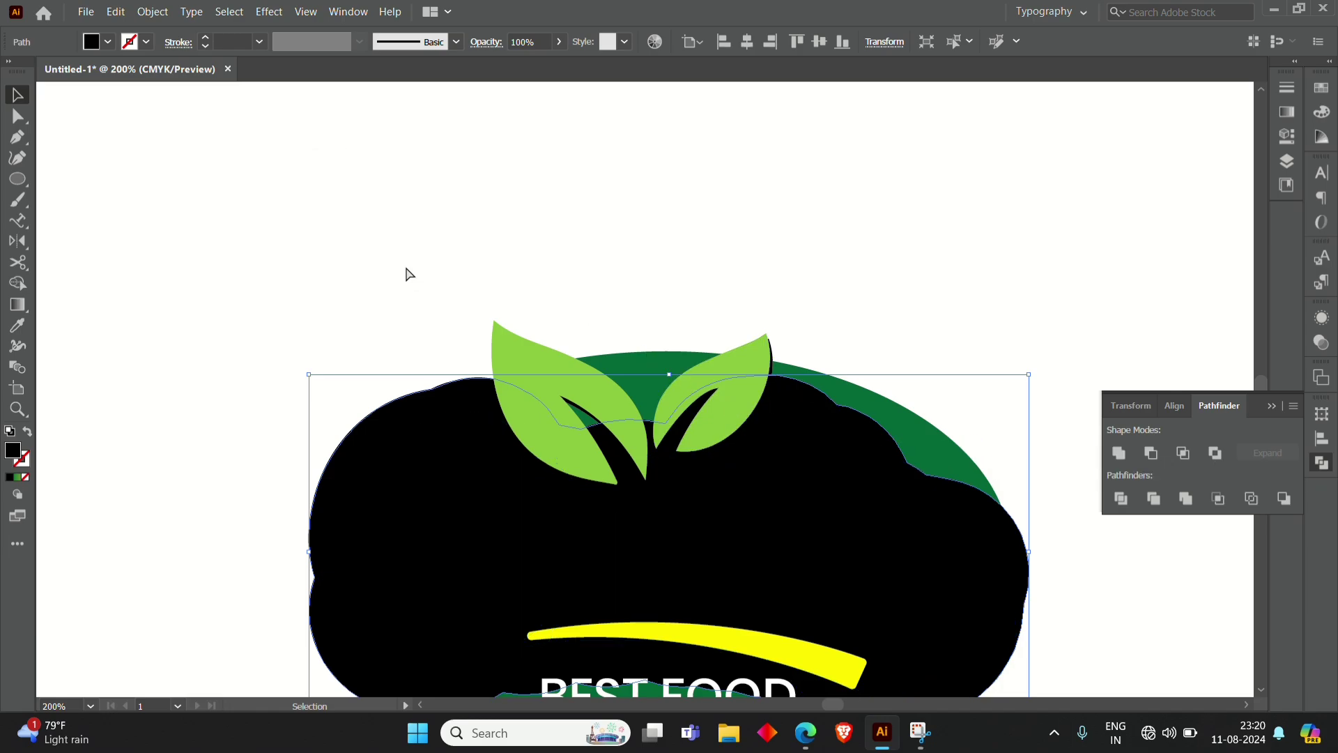
pyautogui.hotkey('ctrl', 'shift', '[')
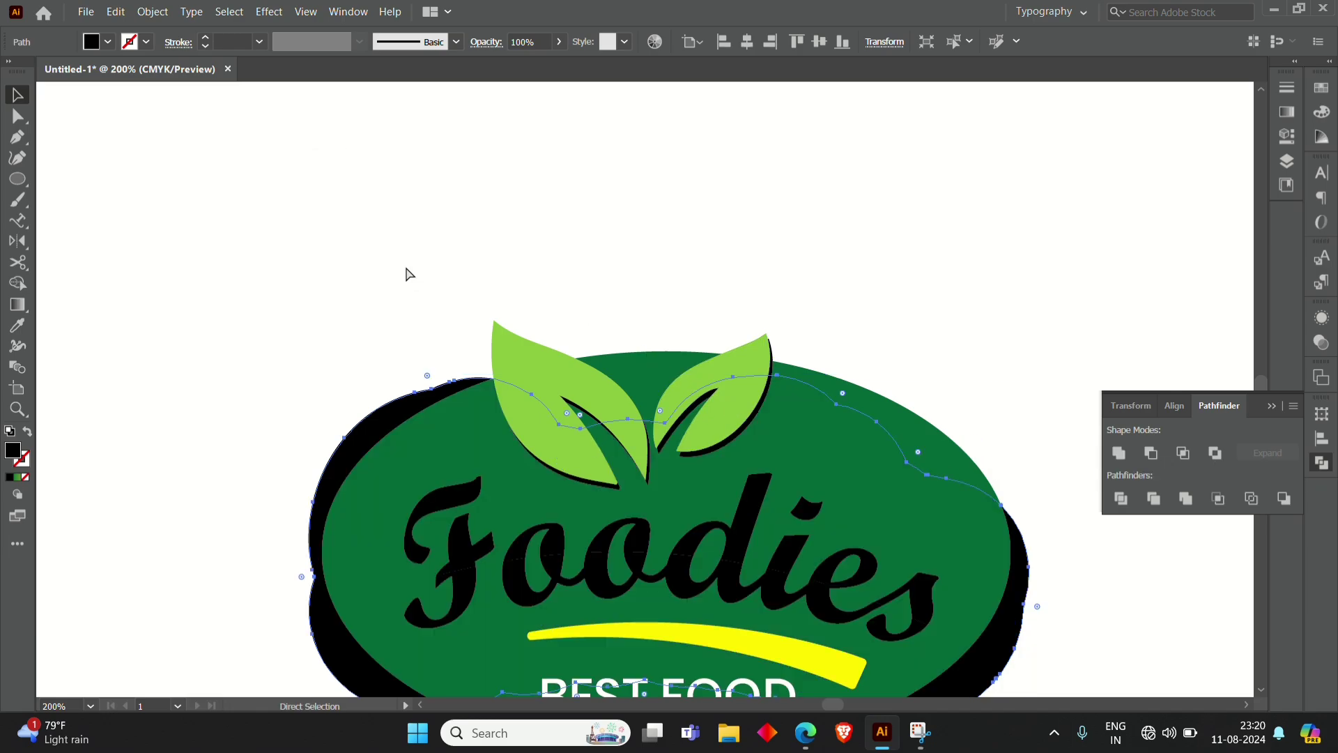
pyautogui.press('v')
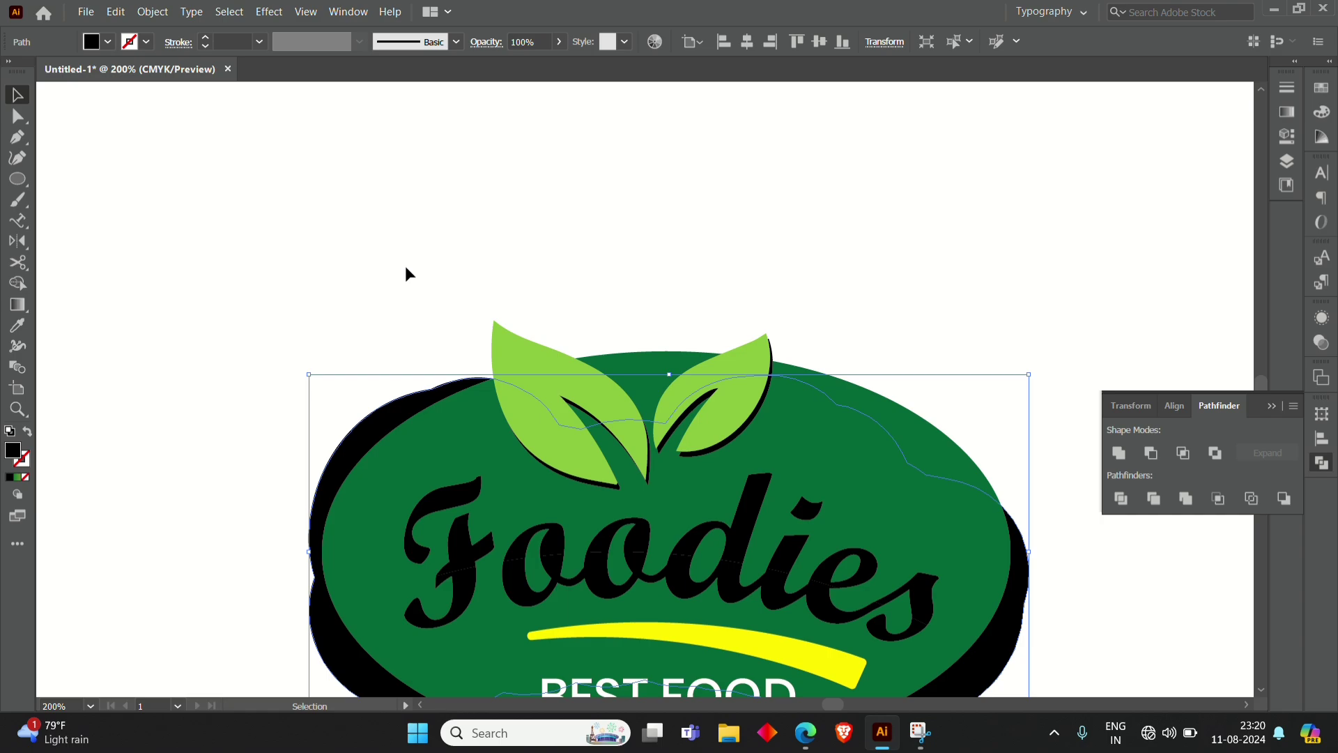
# Step: Recolour the black backdrop shape with the badge green using the Eyedropper
pyautogui.hotkey('ctrl', 'shift', 'a')
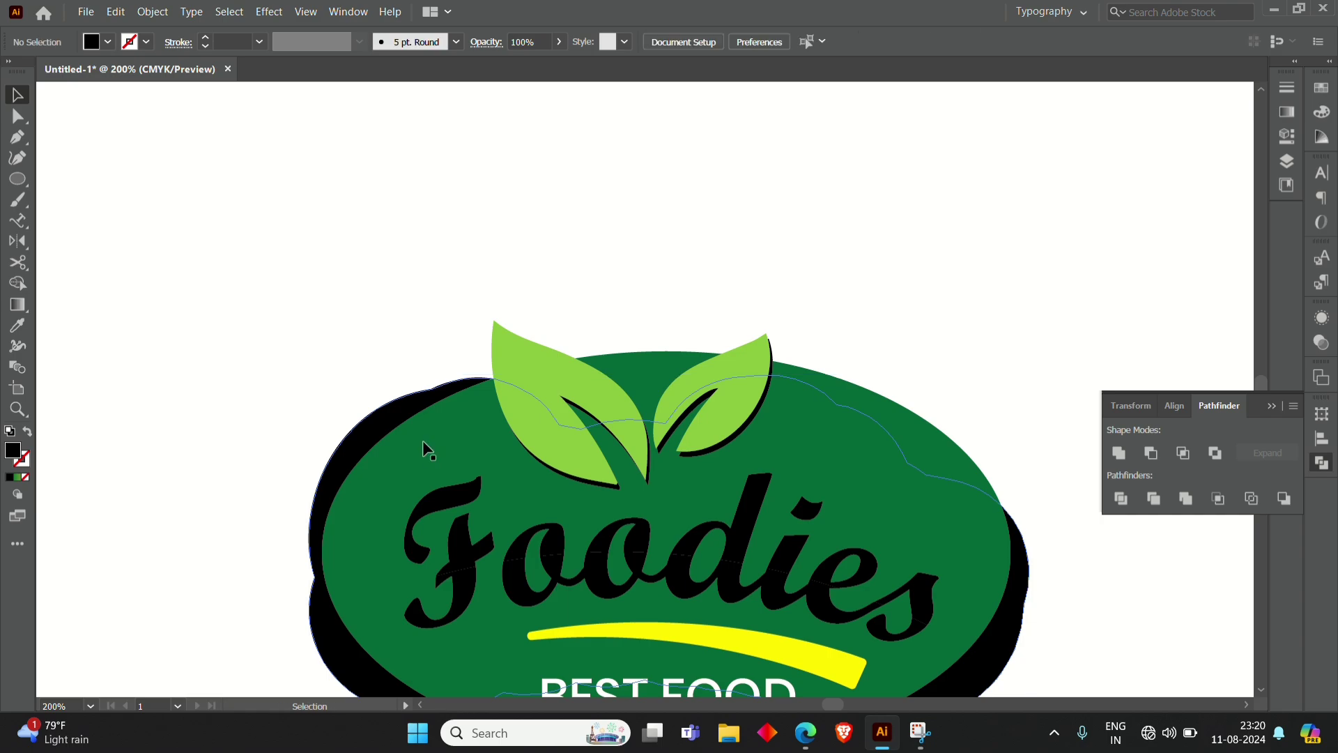
pyautogui.click(17, 324)
pyautogui.click(441, 438)
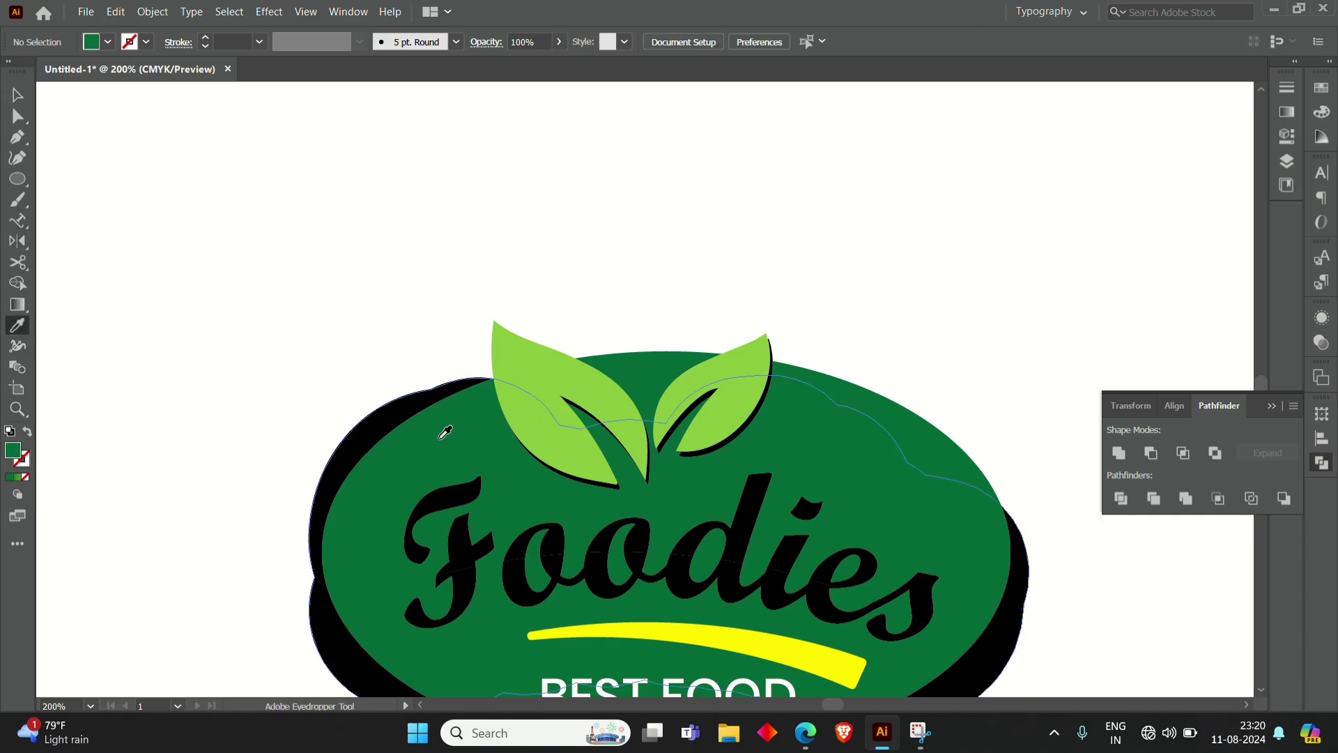
pyautogui.press('v')
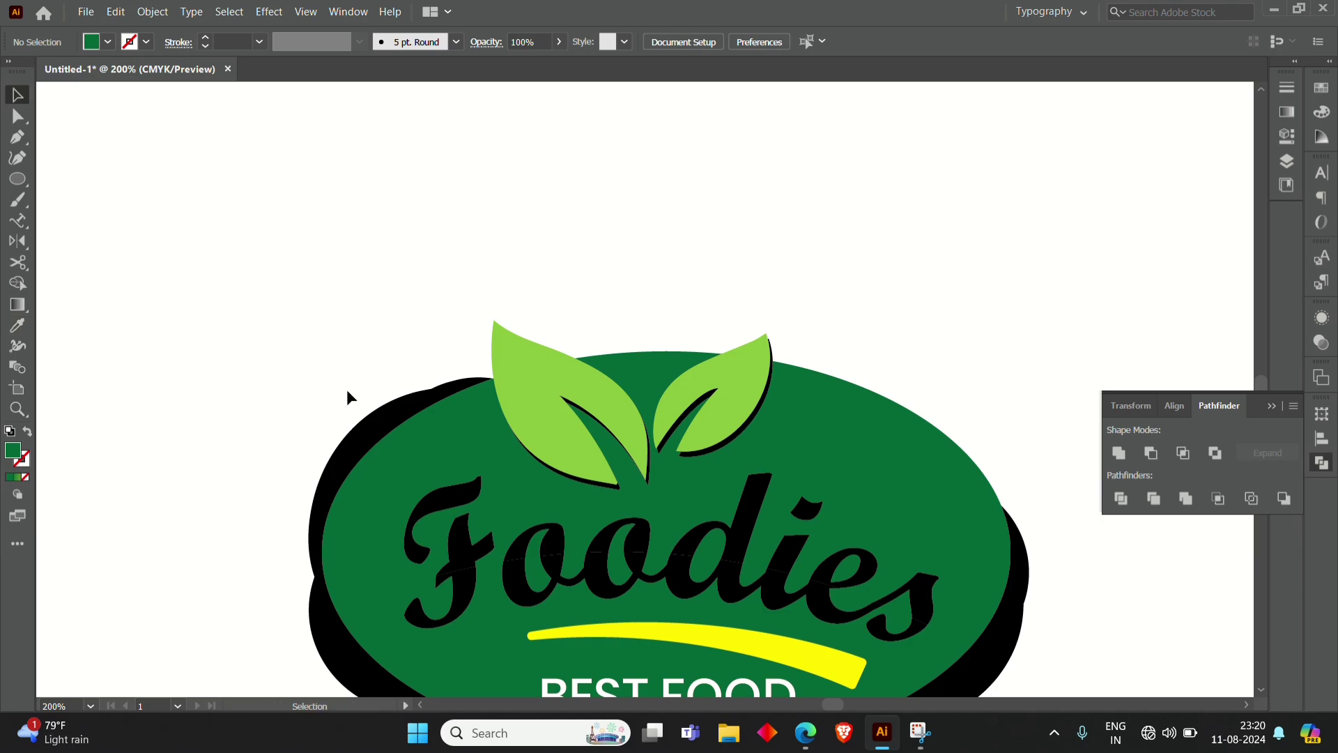
pyautogui.click(375, 423)
pyautogui.click(18, 324)
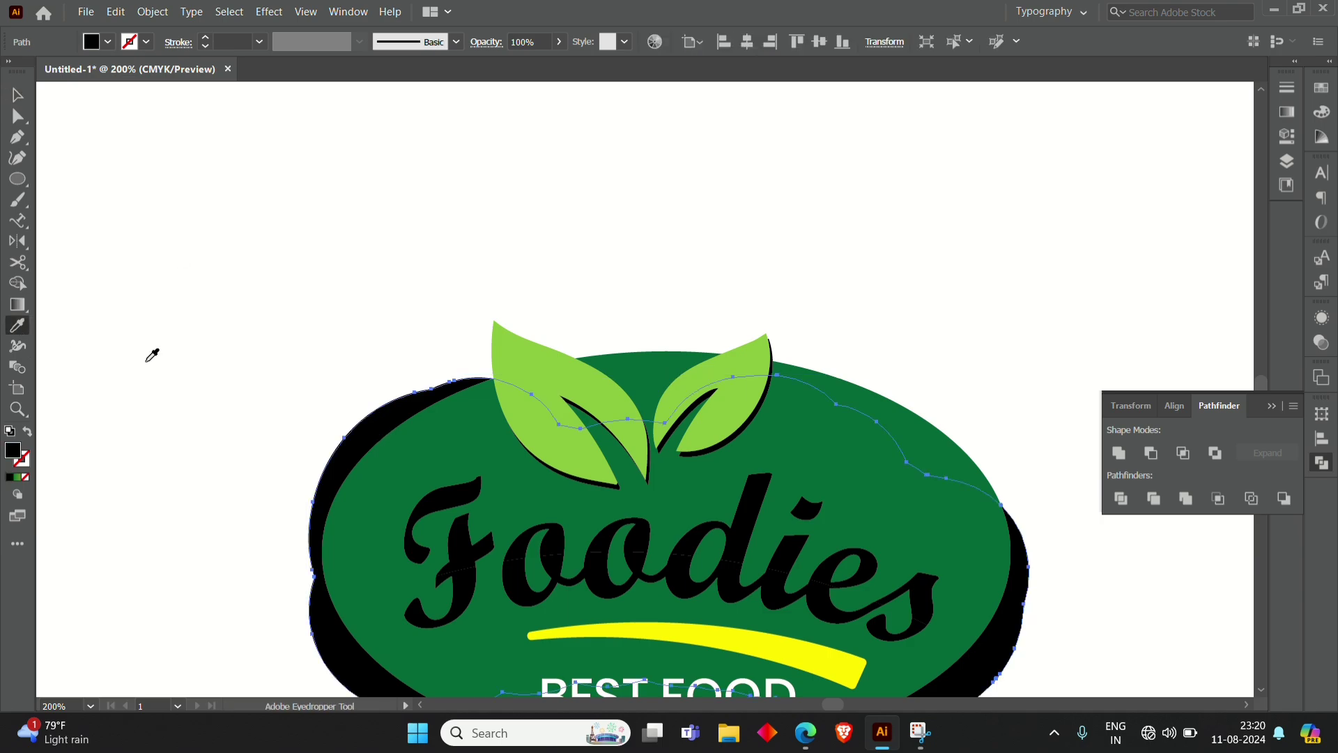
pyautogui.click(416, 424)
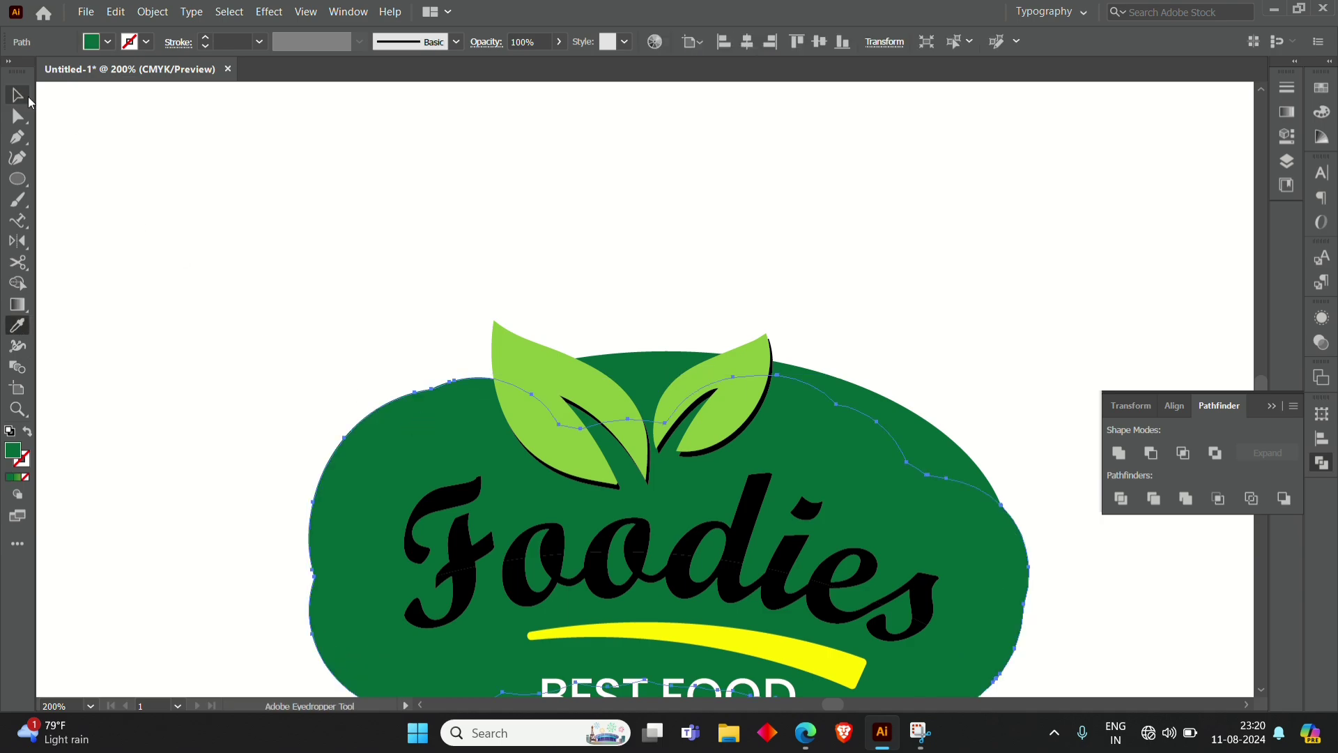
pyautogui.click(18, 95)
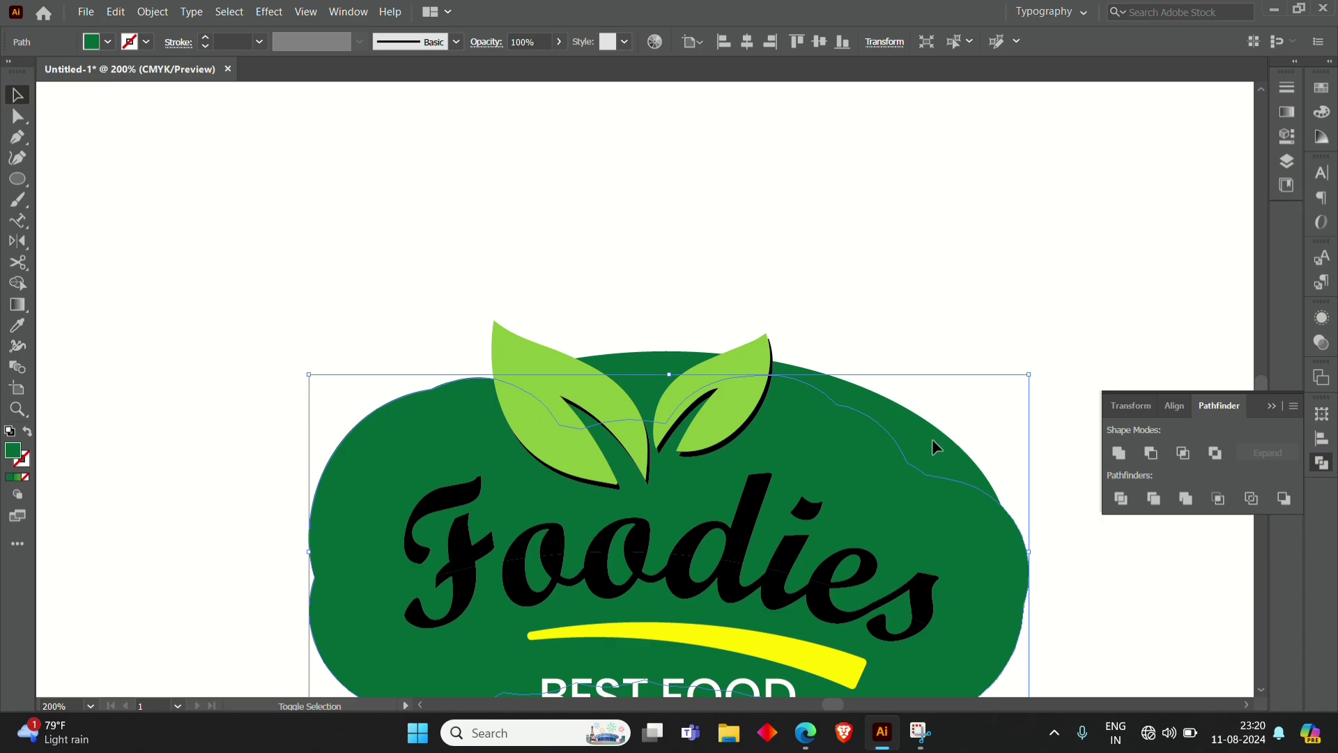
# Step: Select the green oval and green blob together and unite them into one shape
pyautogui.moveTo(1066, 507); pyautogui.dragTo(989, 538)
pyautogui.click(984, 420)
pyautogui.moveTo(917, 523); pyautogui.dragTo(928, 545)
pyautogui.hotkey('ctrl', 'z')
pyautogui.click(1294, 164)
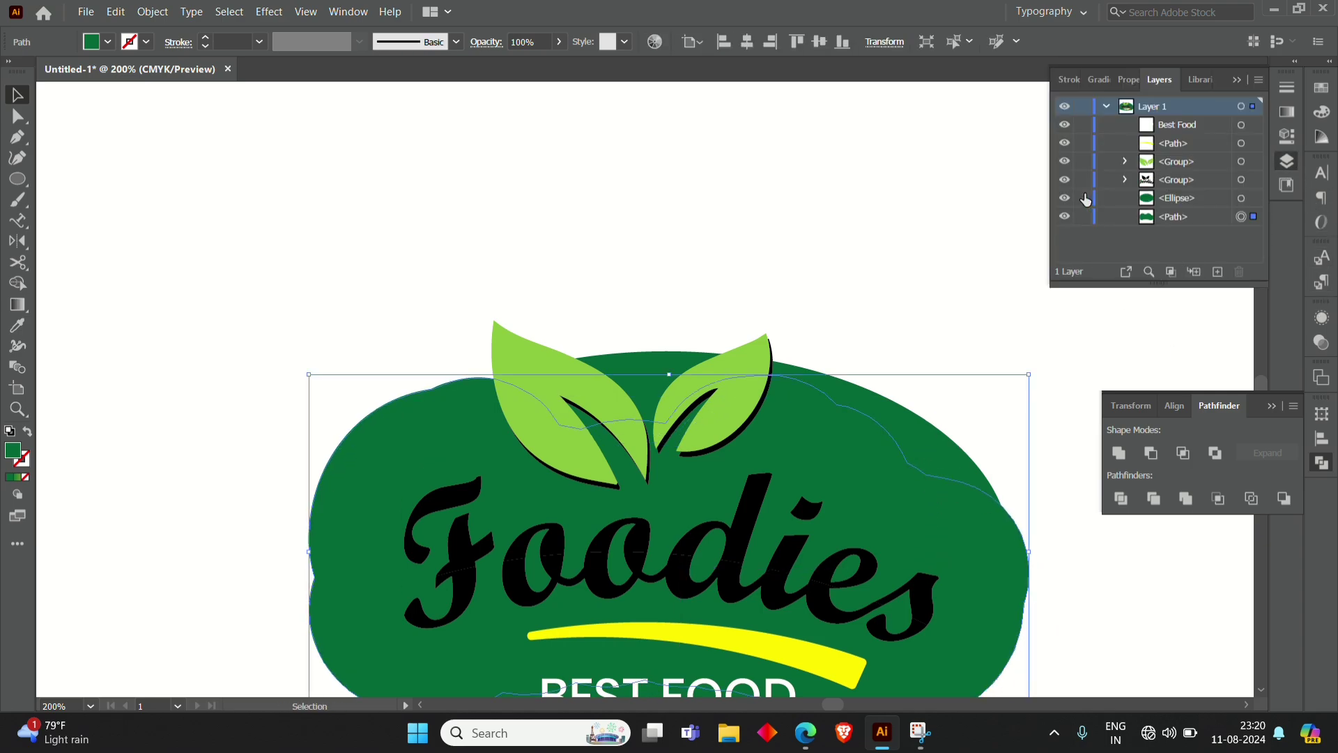
pyautogui.click(956, 341)
pyautogui.moveTo(964, 460); pyautogui.dragTo(942, 512)
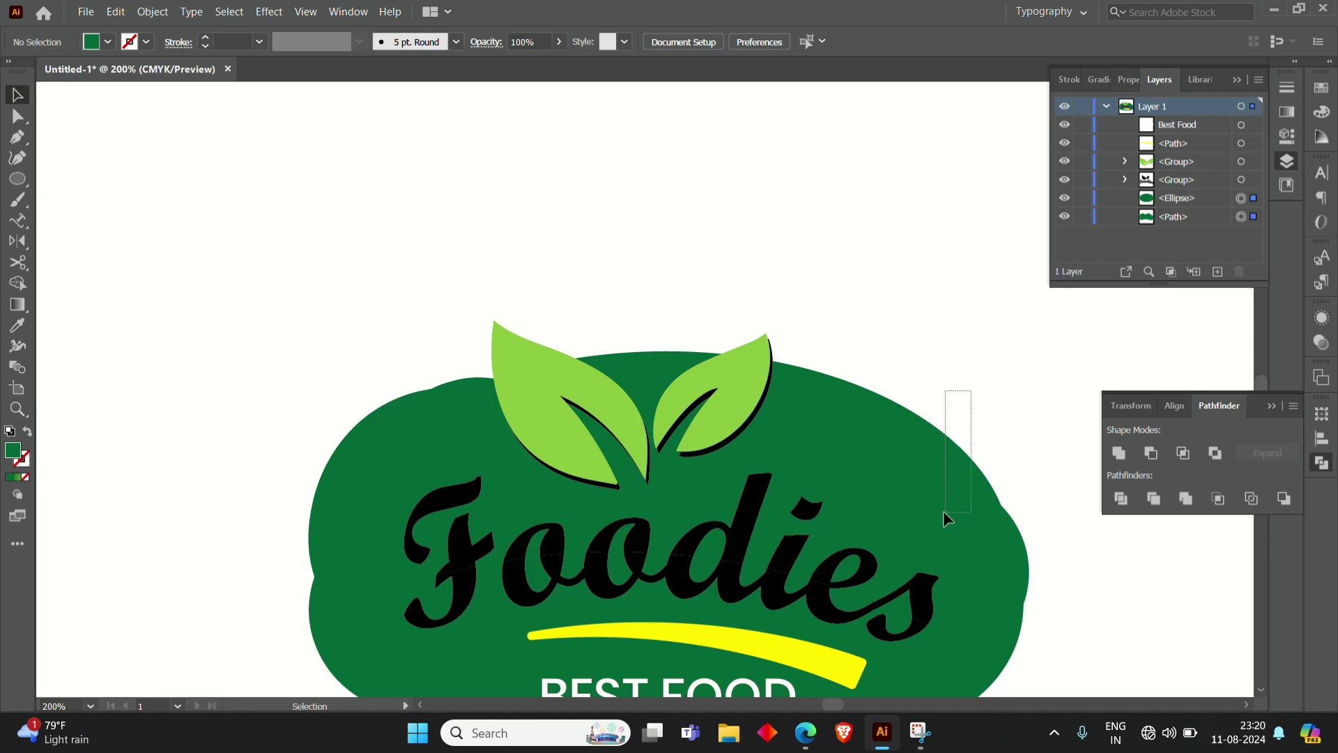
pyautogui.click(1118, 453)
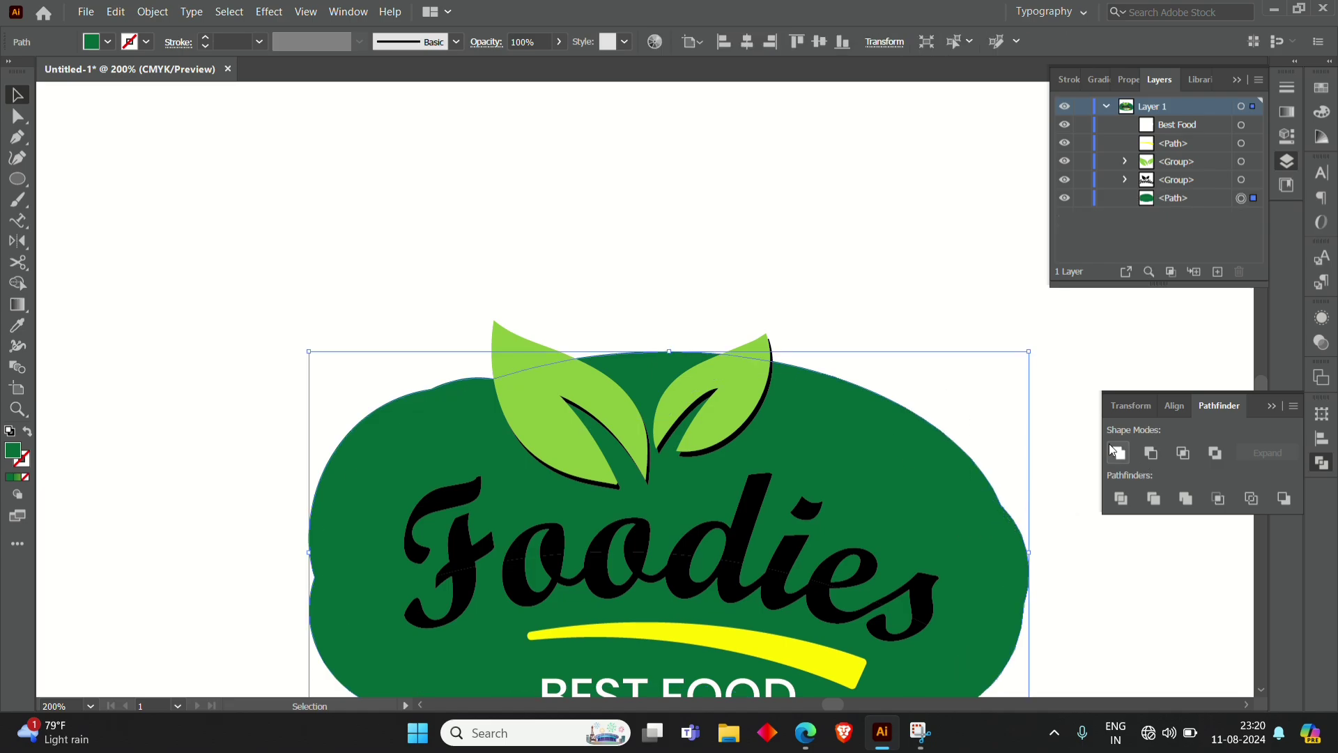
pyautogui.click(775, 203)
pyautogui.scroll(-2, 777, 290)
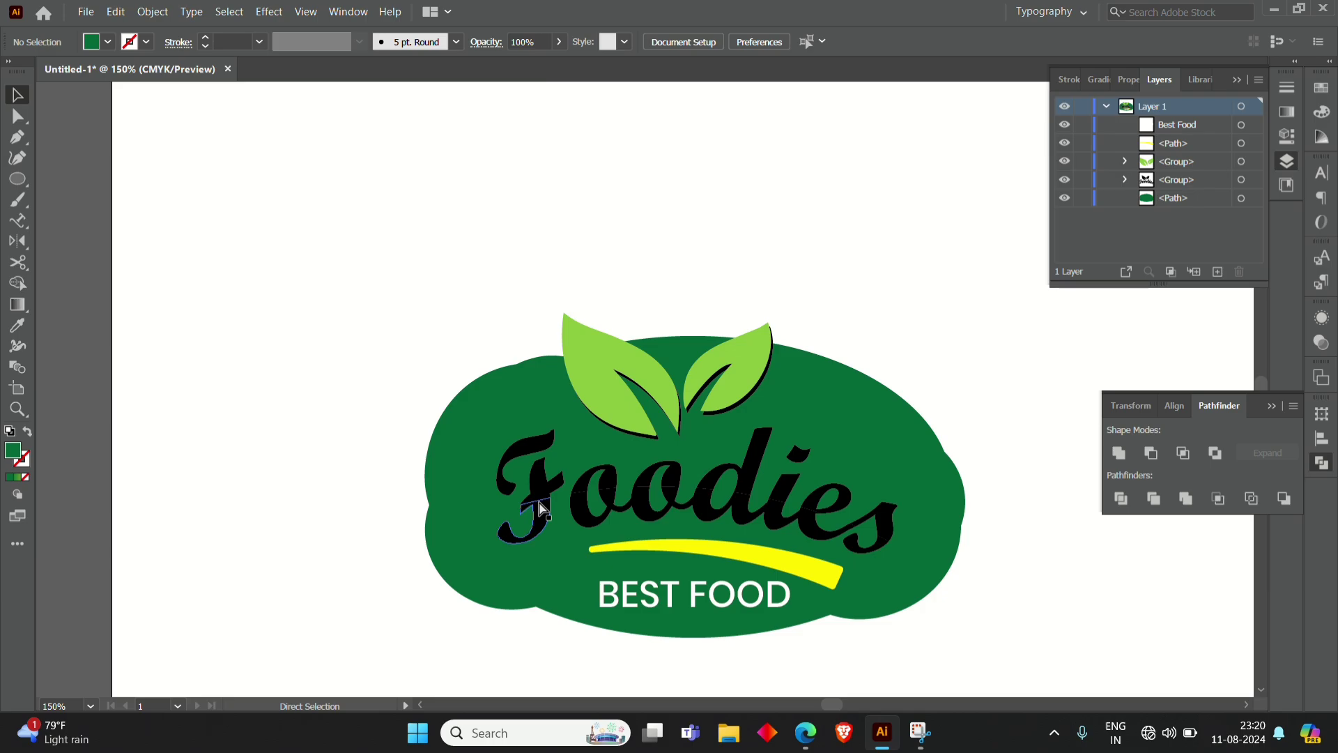
# Step: Paste the yellow/orange Foodies lettering in front, exactly over the black text
pyautogui.hotkey('ctrl', 'v')
pyautogui.hotkey('ctrl', 'z')
pyautogui.hotkey('ctrl', 'f')
pyautogui.scroll(2, 496, 557)
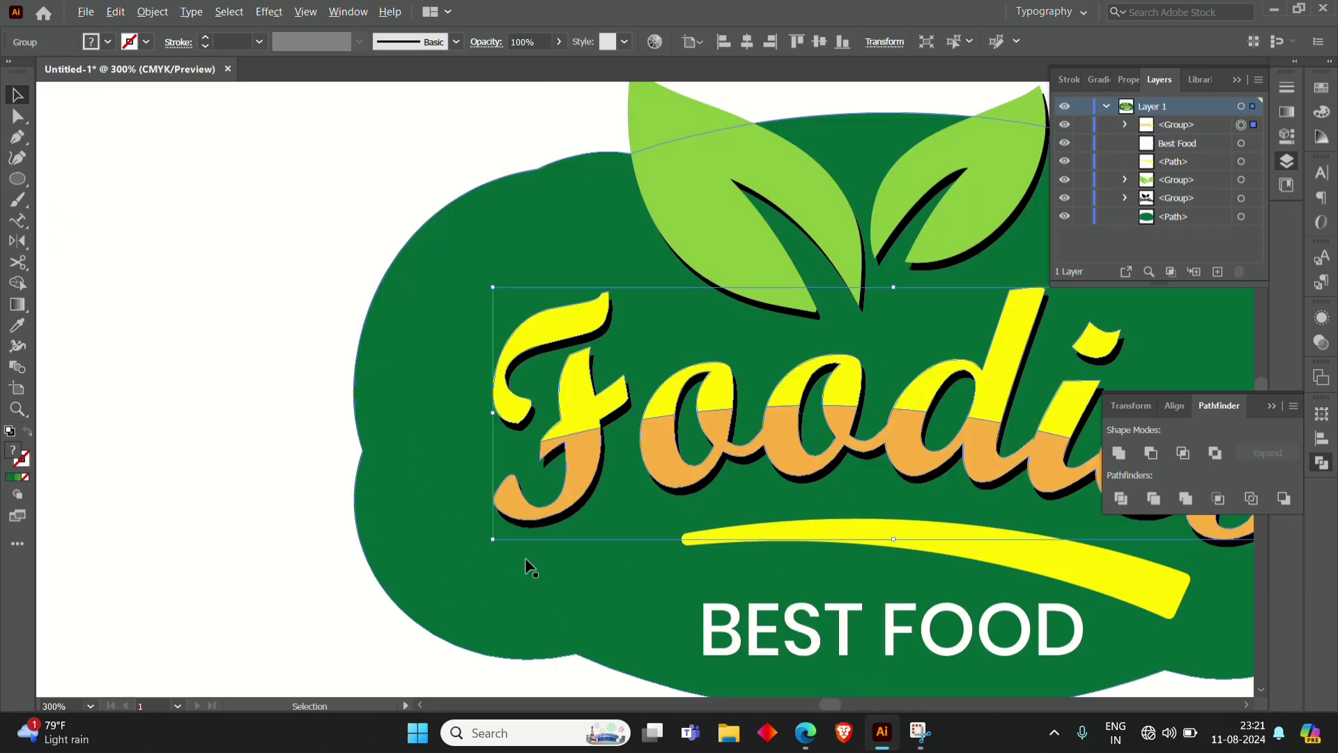
pyautogui.moveTo(1039, 90); pyautogui.dragTo(457, 560)
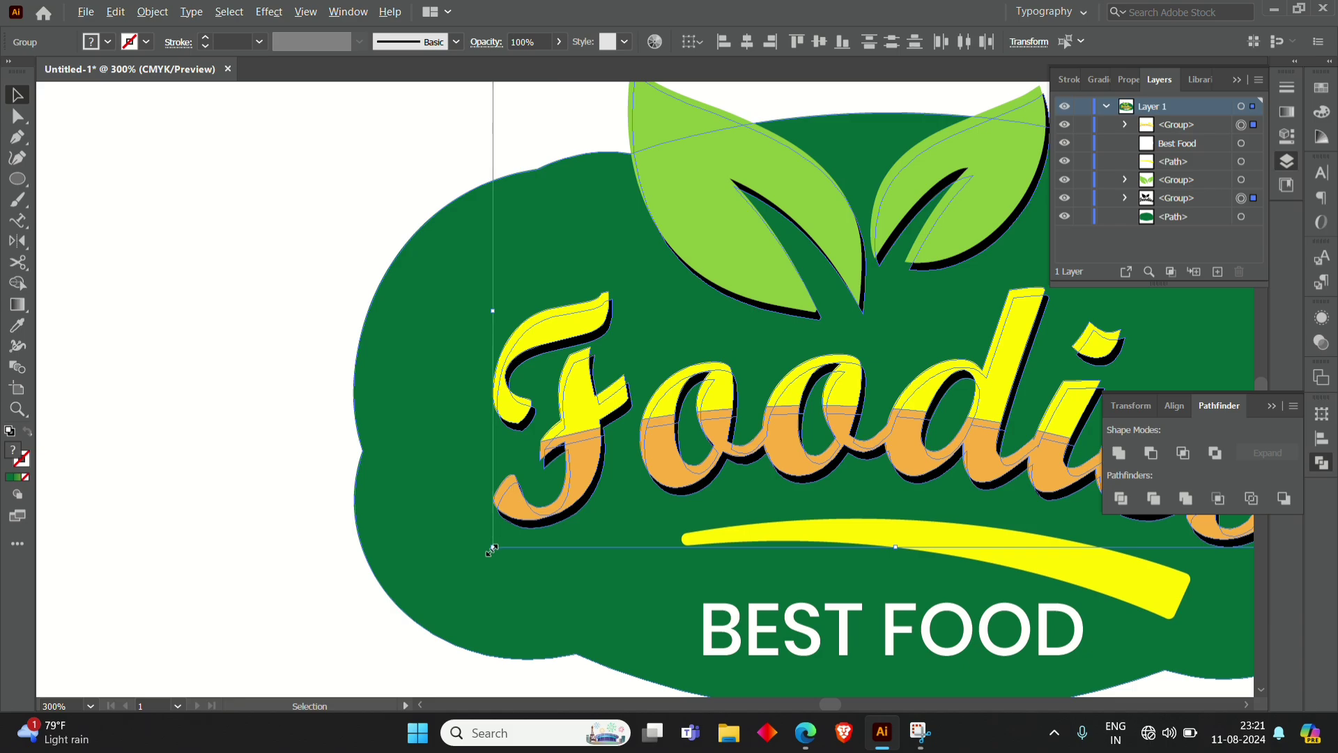
pyautogui.scroll(-2, 457, 560)
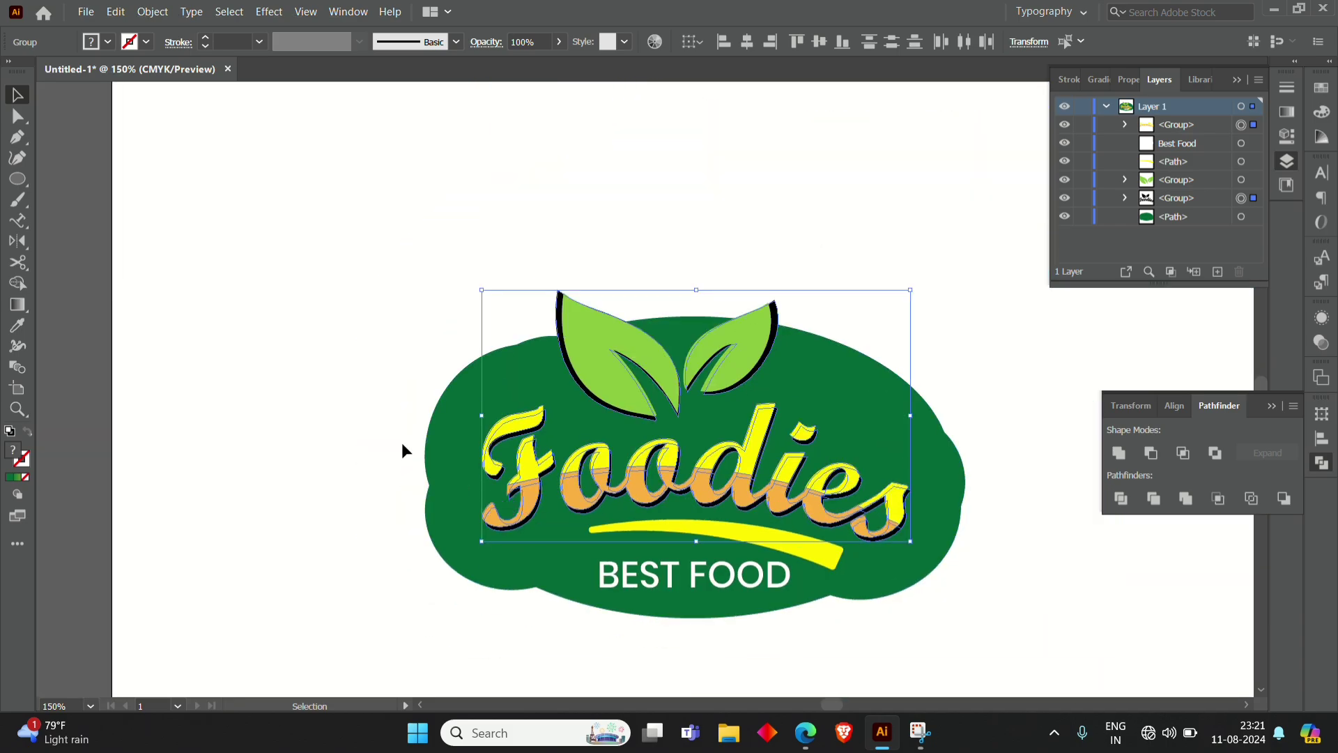
pyautogui.hotkey('ctrl', 'z')
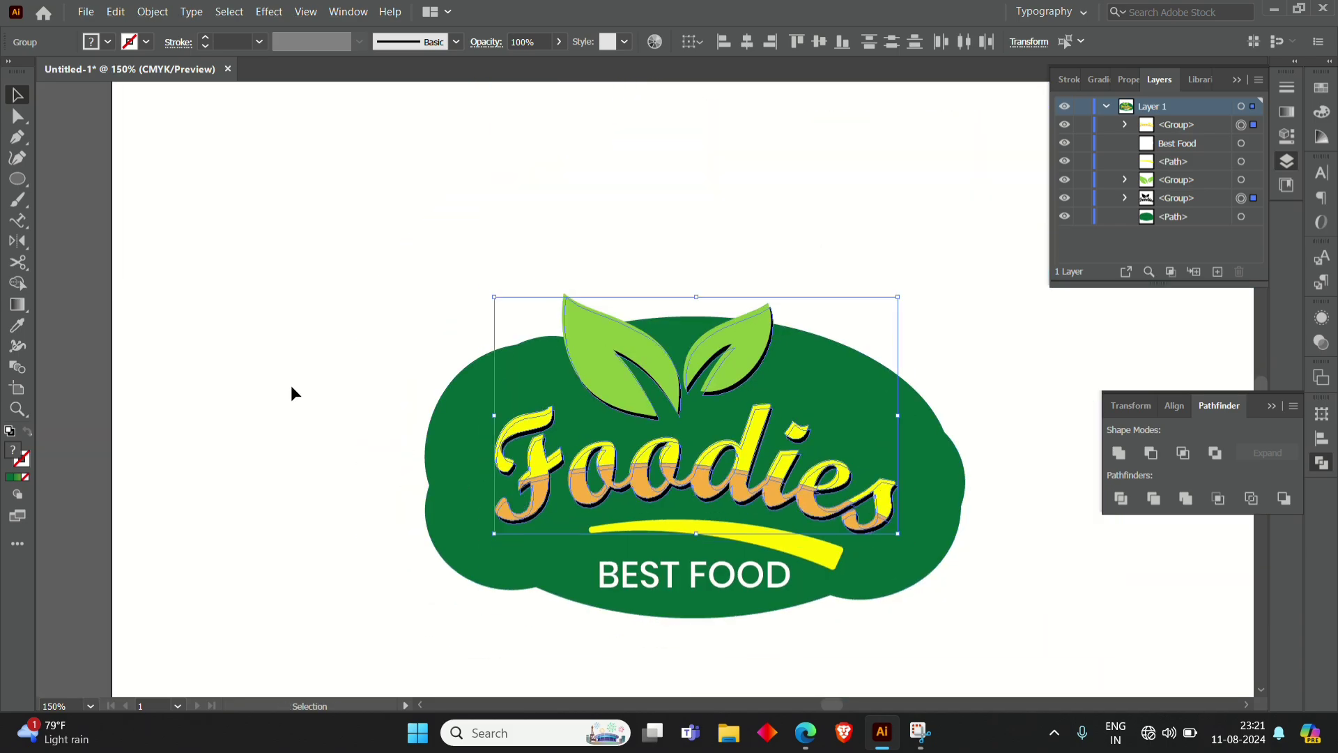
# Step: Try shifting the Foodies text and green leaves up-left, then undo the moves
pyautogui.press('a')
pyautogui.moveTo(621, 422); pyautogui.dragTo(571, 385)
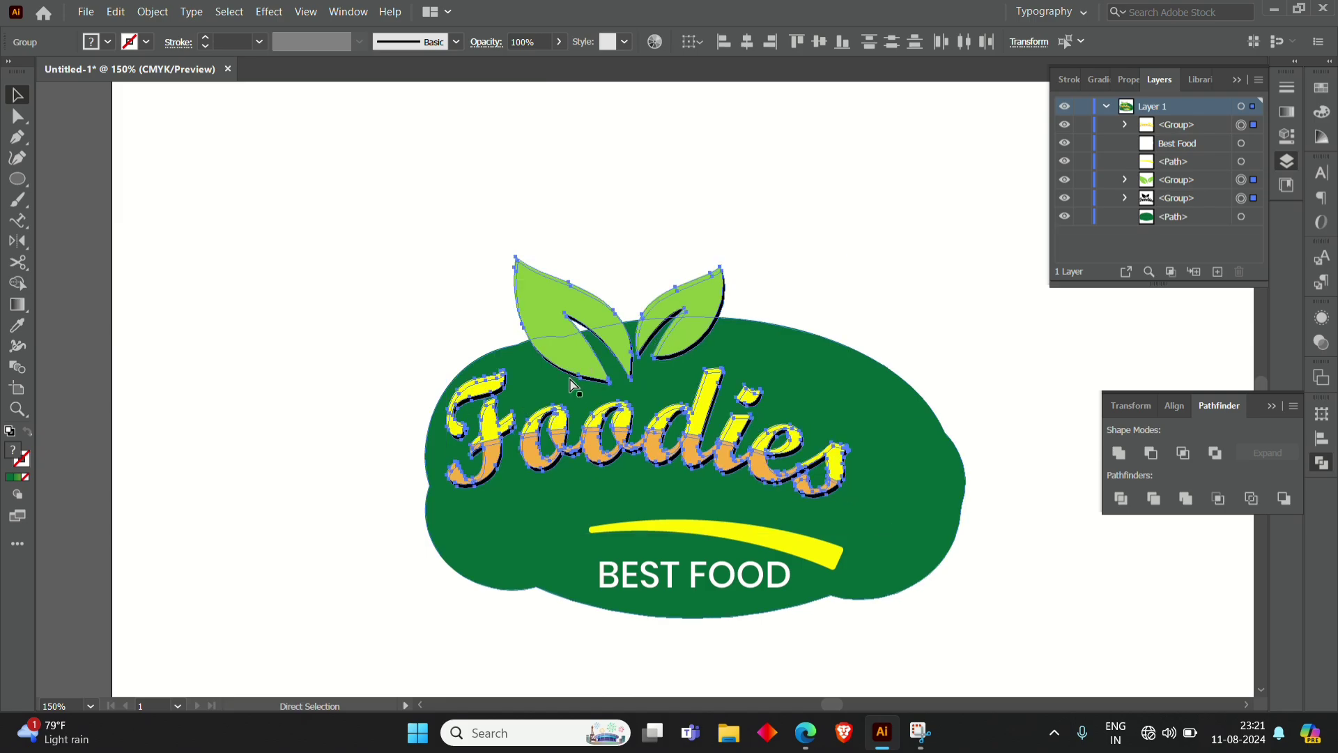
pyautogui.hotkey('ctrl', 'z')
pyautogui.click(486, 243)
pyautogui.moveTo(572, 336); pyautogui.dragTo(525, 304)
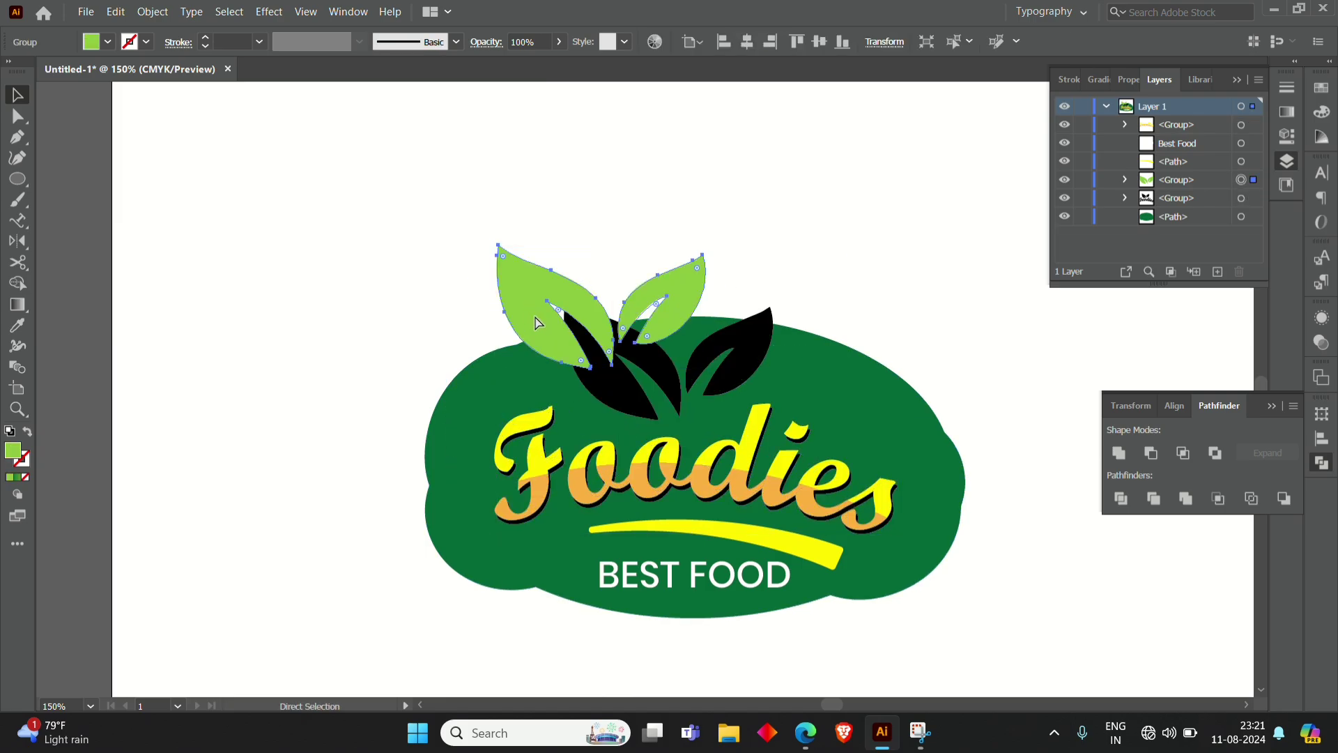
pyautogui.hotkey('ctrl', 'z')
pyautogui.press('v')
pyautogui.click(115, 12)
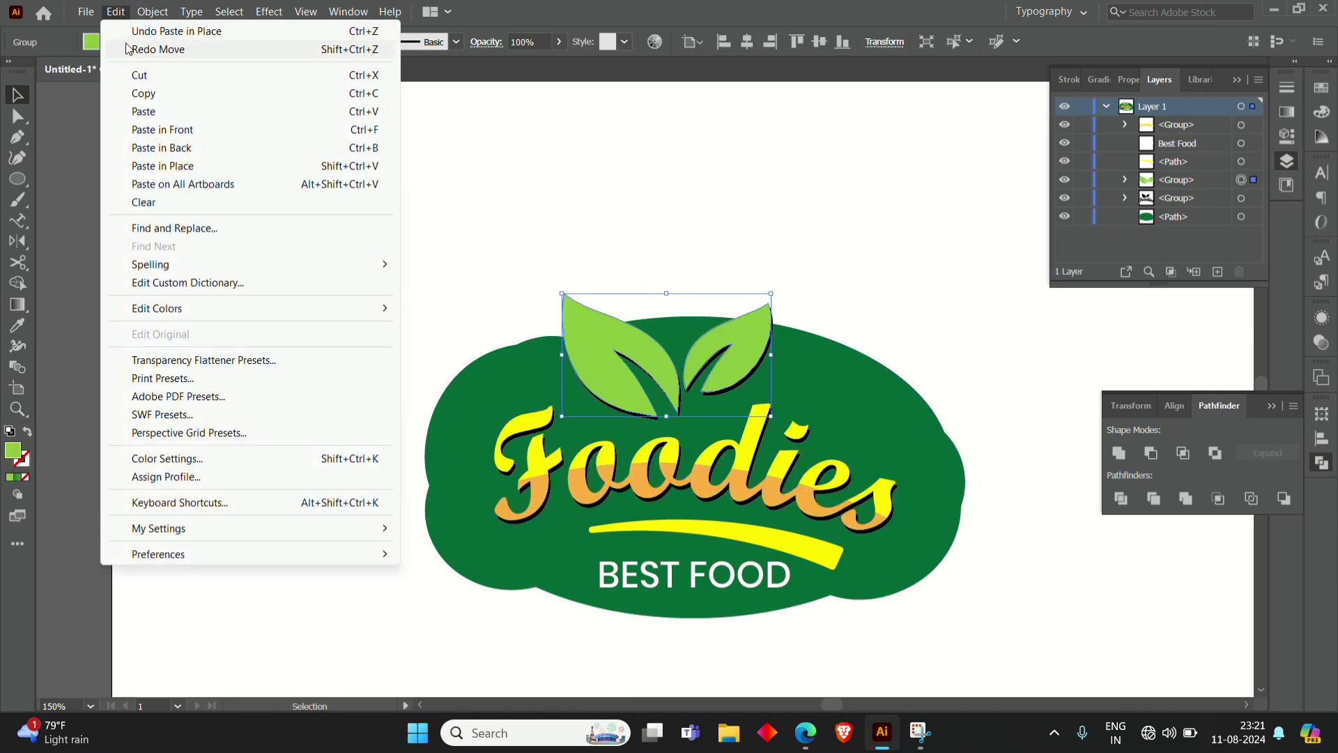
pyautogui.click(160, 99)
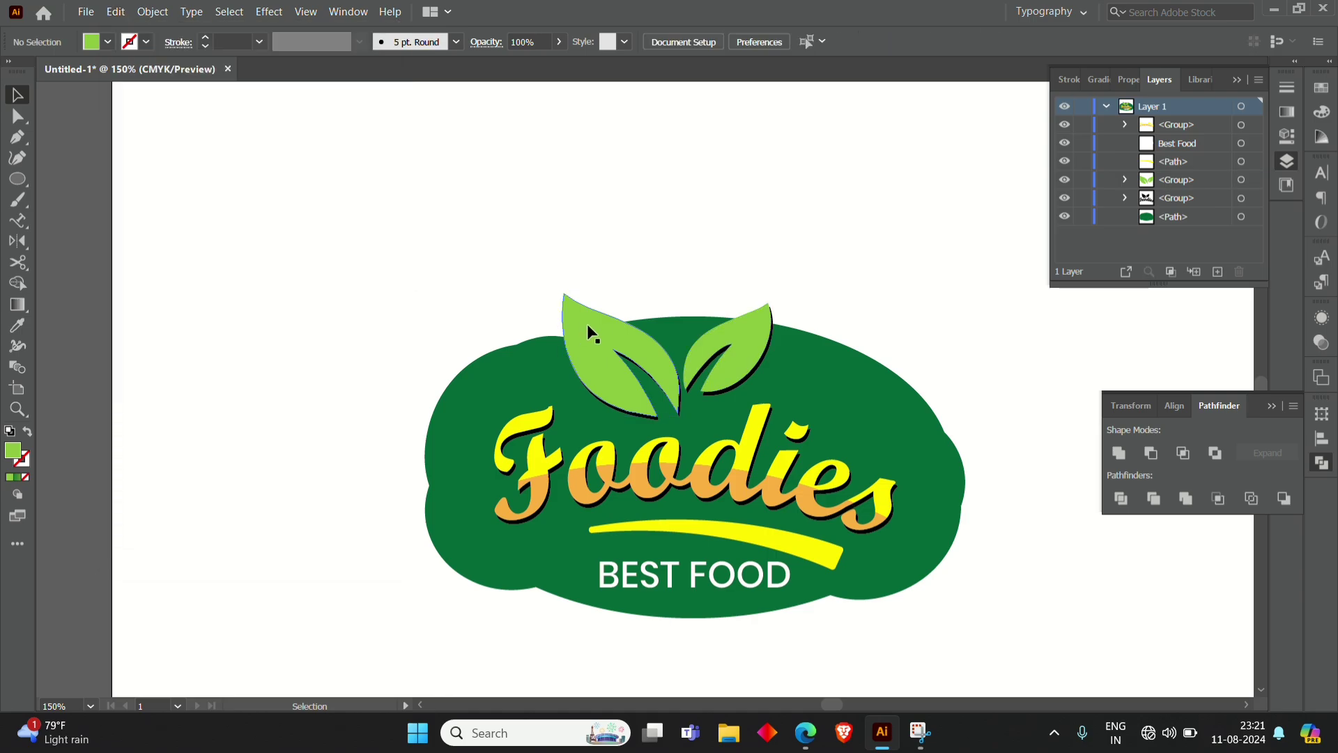
# Step: Align the leaves, lettering and black shadow, group them, and enlarge the group slightly
pyautogui.click(624, 371)
pyautogui.scroll(3, 642, 416)
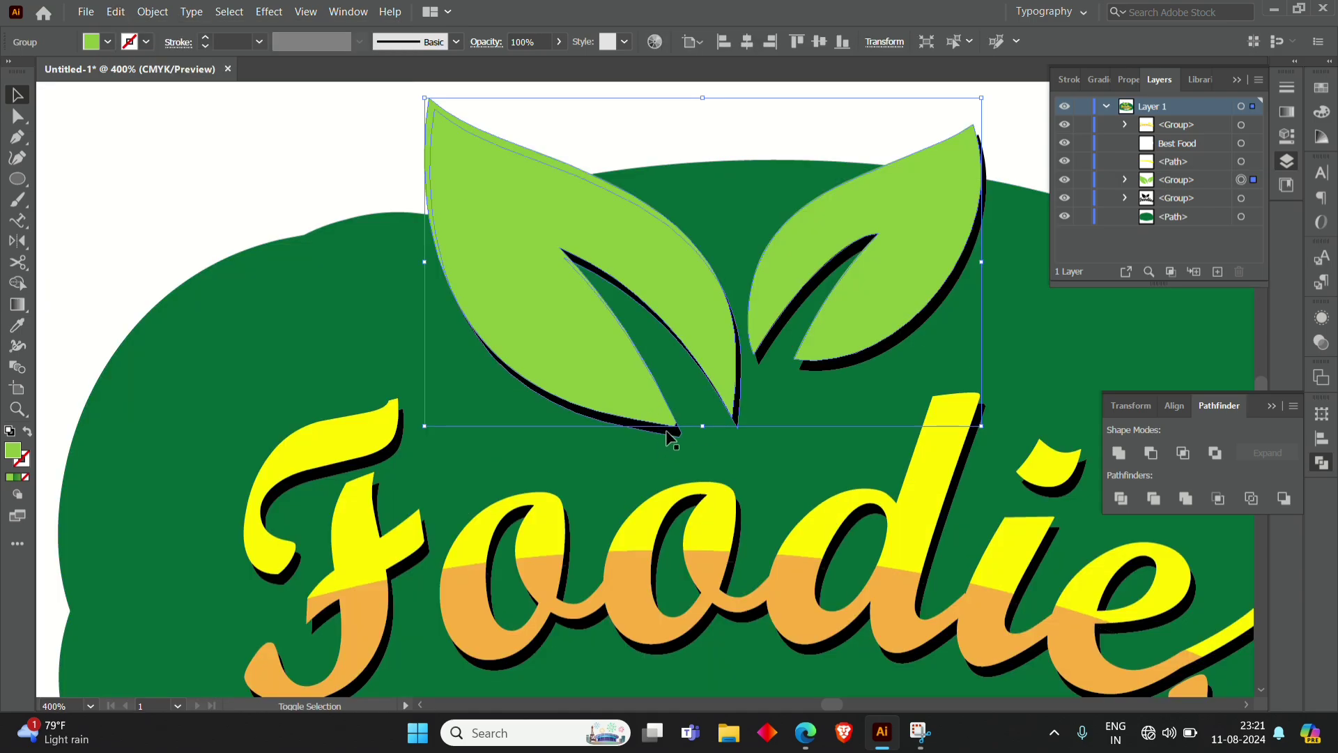
pyautogui.keyDown('shift'); pyautogui.click(666, 506); pyautogui.keyUp('shift')
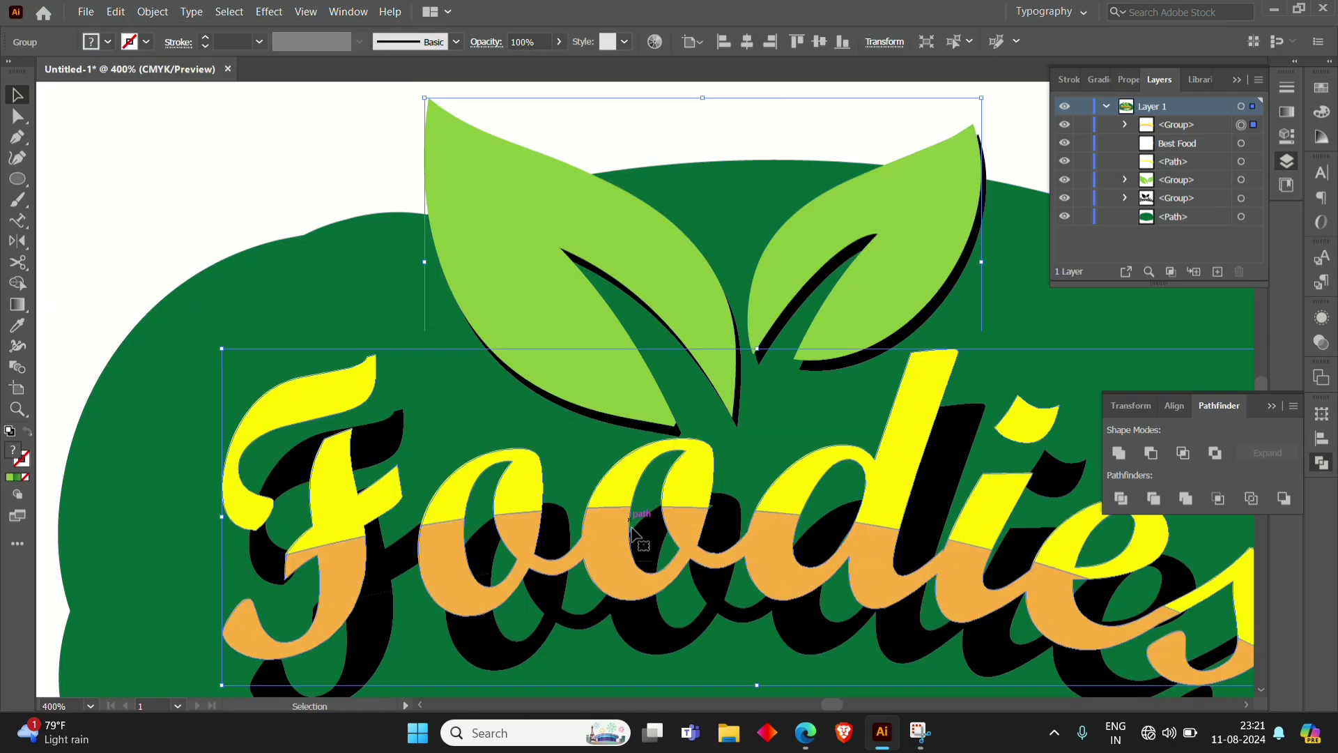
pyautogui.click(674, 654)
pyautogui.keyDown('shift'); pyautogui.click(605, 570); pyautogui.keyUp('shift')
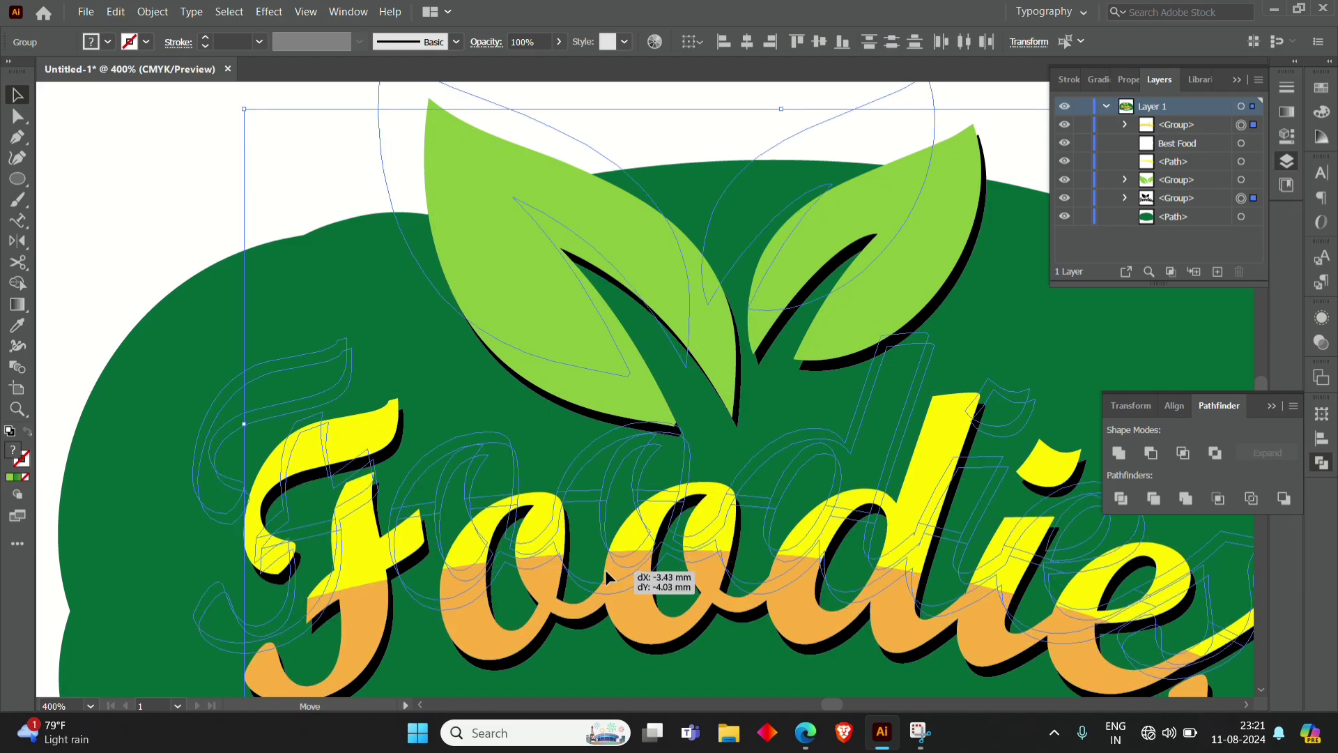
pyautogui.keyDown('shift'); pyautogui.click(553, 340); pyautogui.keyUp('shift')
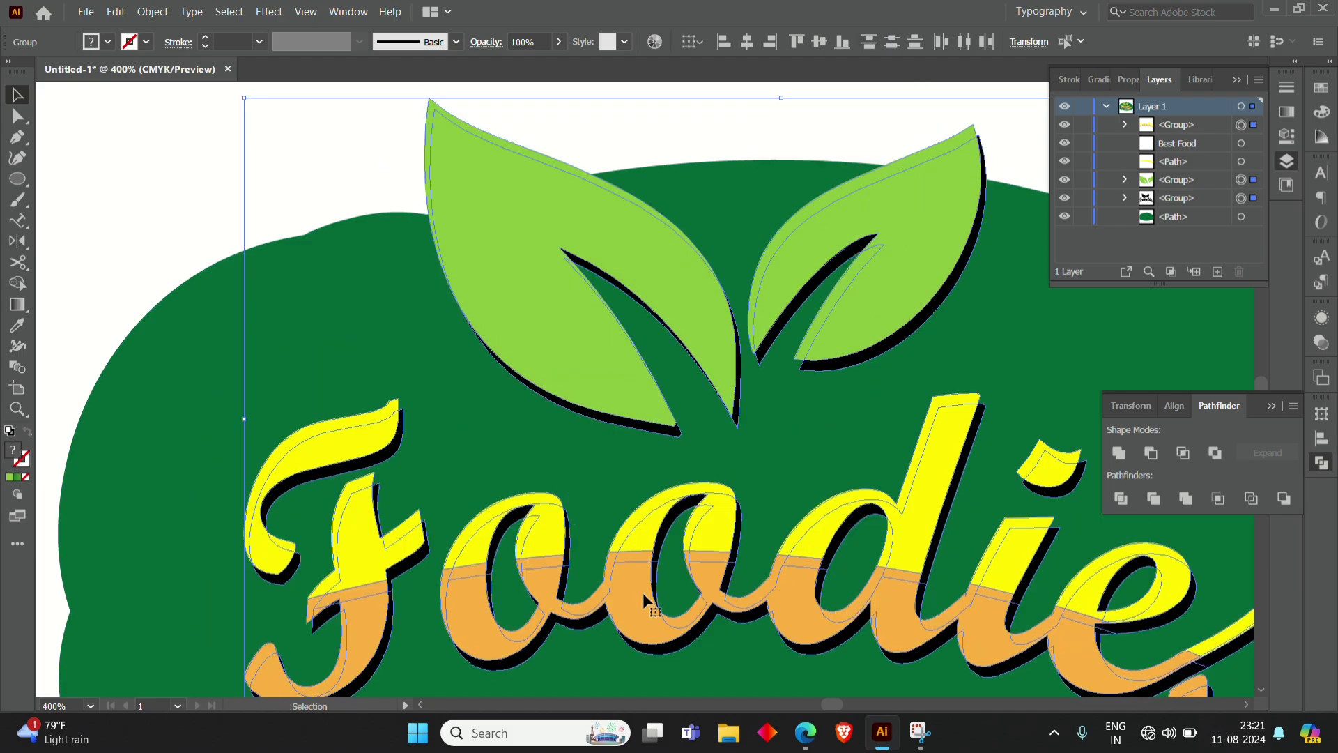
pyautogui.moveTo(643, 593); pyautogui.dragTo(616, 526)
pyautogui.hotkey('ctrl', '-')
pyautogui.hotkey('ctrl', '-')
pyautogui.hotkey('ctrl', '-')
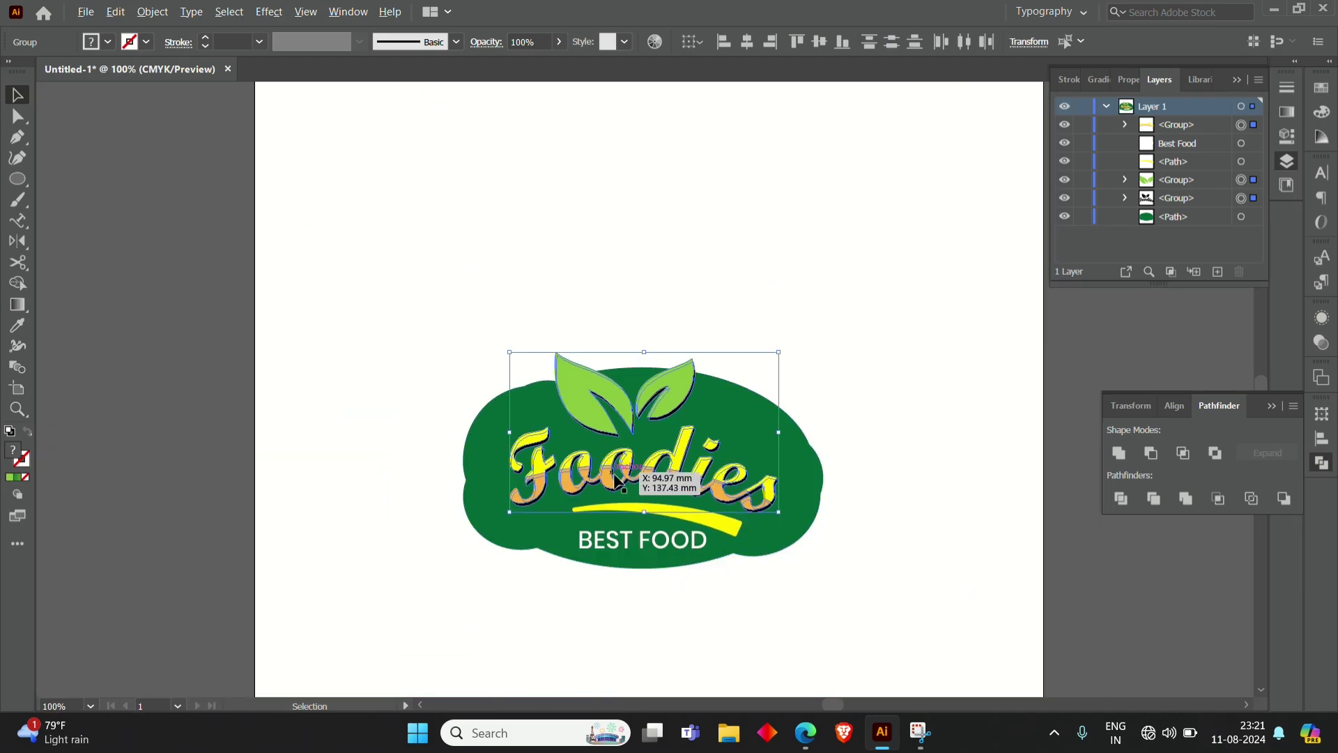
pyautogui.hotkey('ctrl', 'g')
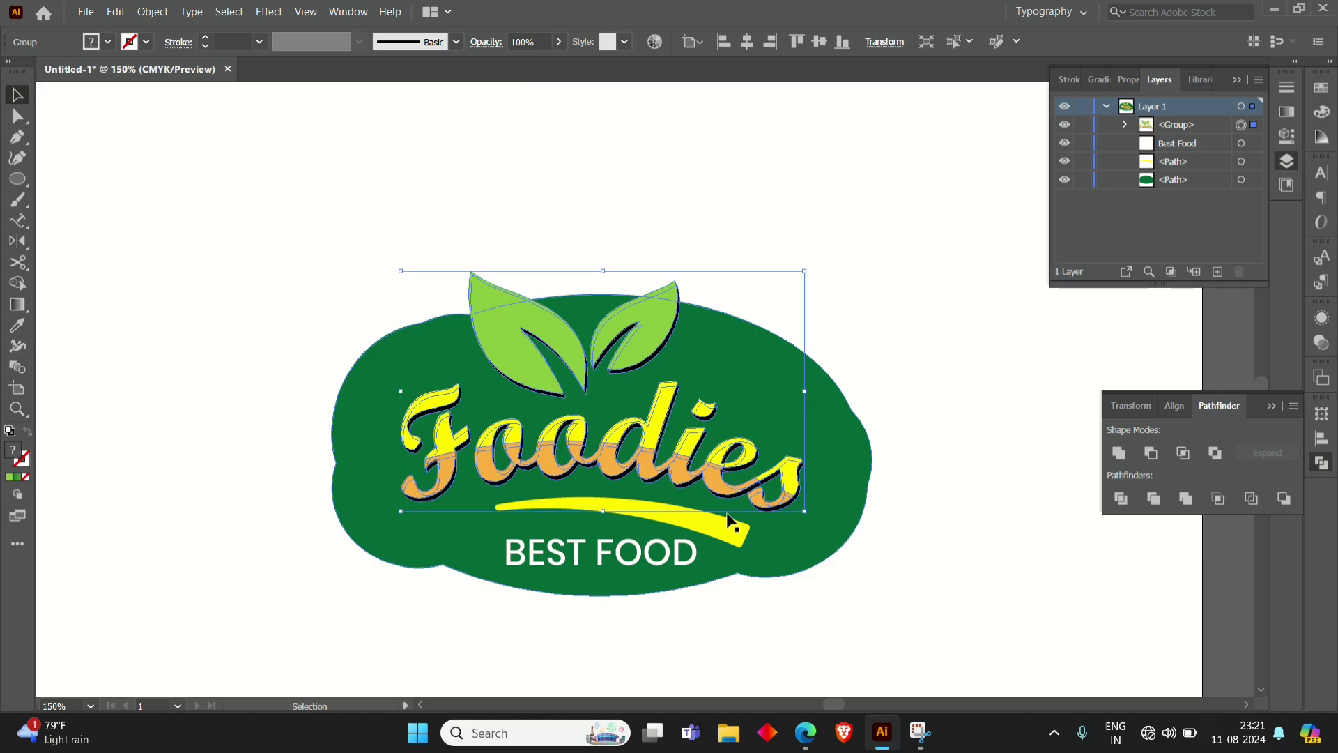
pyautogui.moveTo(805, 510); pyautogui.dragTo(825, 522)
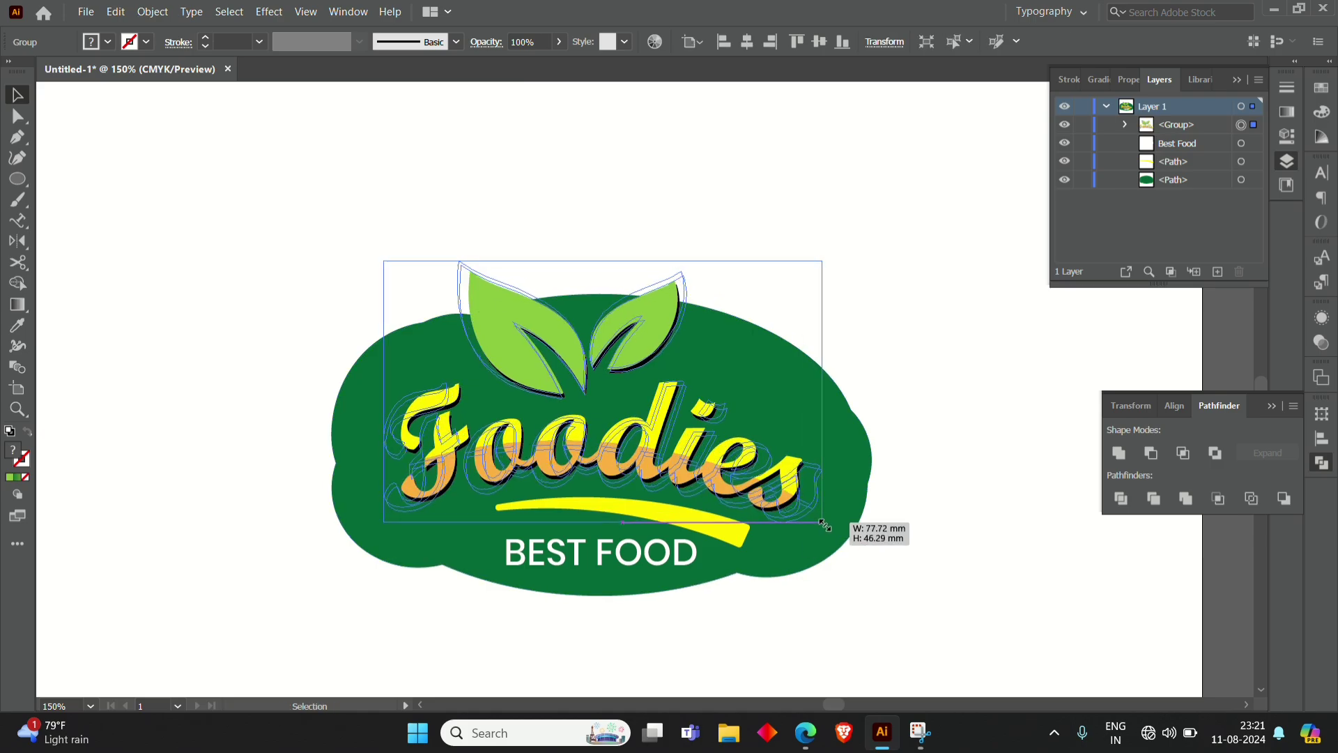
# Step: Give the green badge shape a white stroke 7 pt thick
pyautogui.click(413, 532)
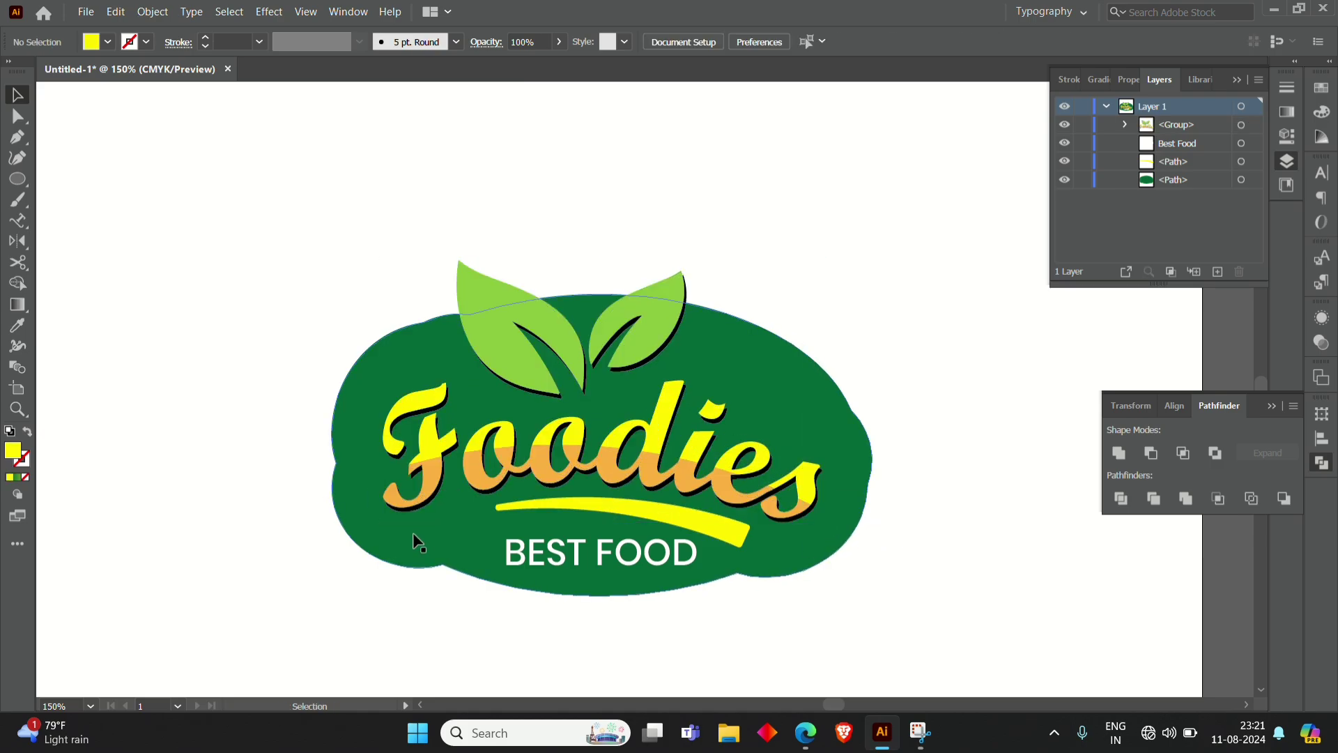
pyautogui.click(207, 38)
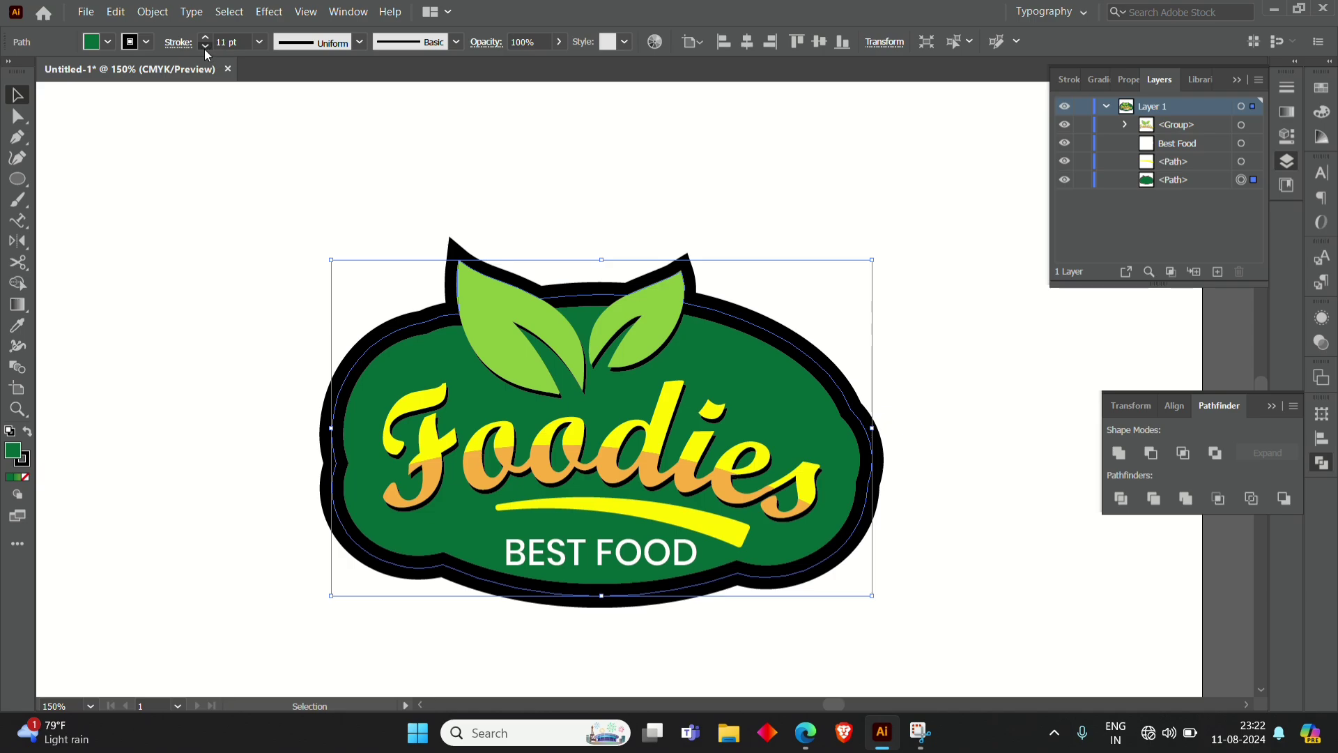
pyautogui.click(205, 47)
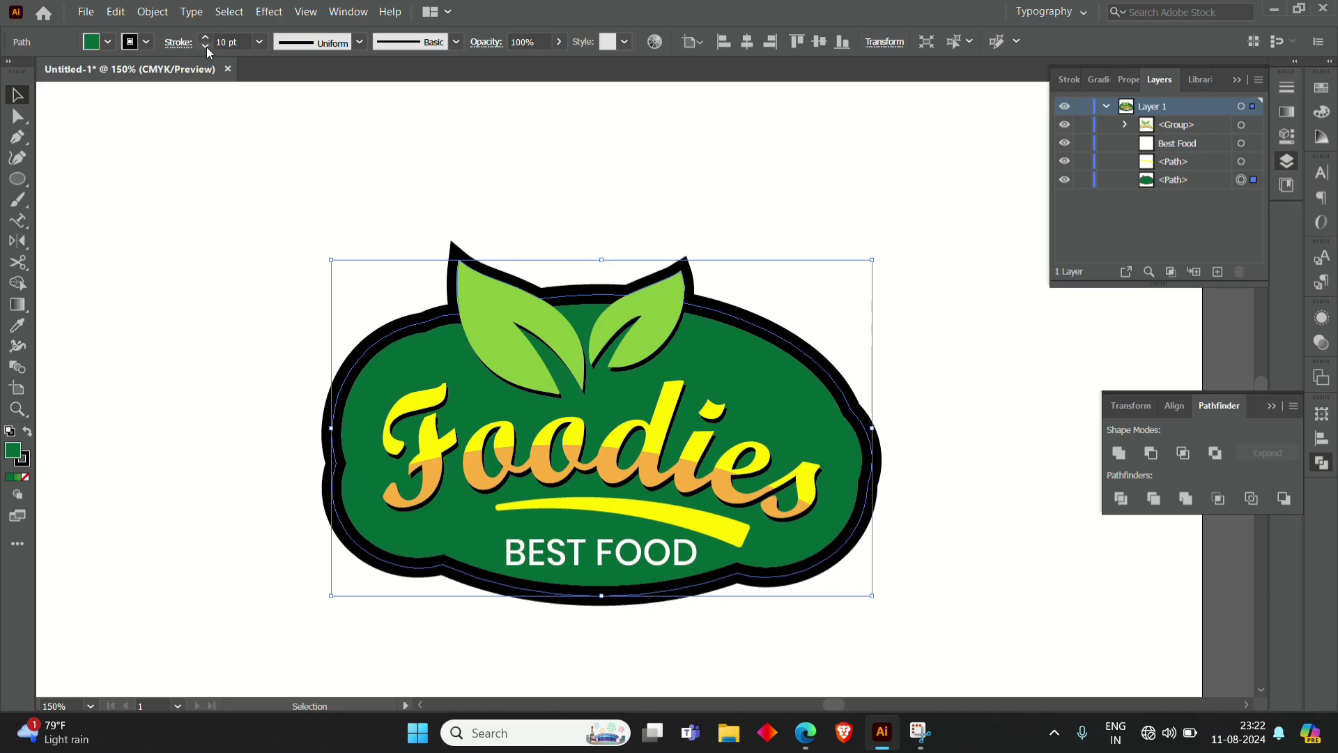
pyautogui.click(206, 47)
pyautogui.click(178, 42)
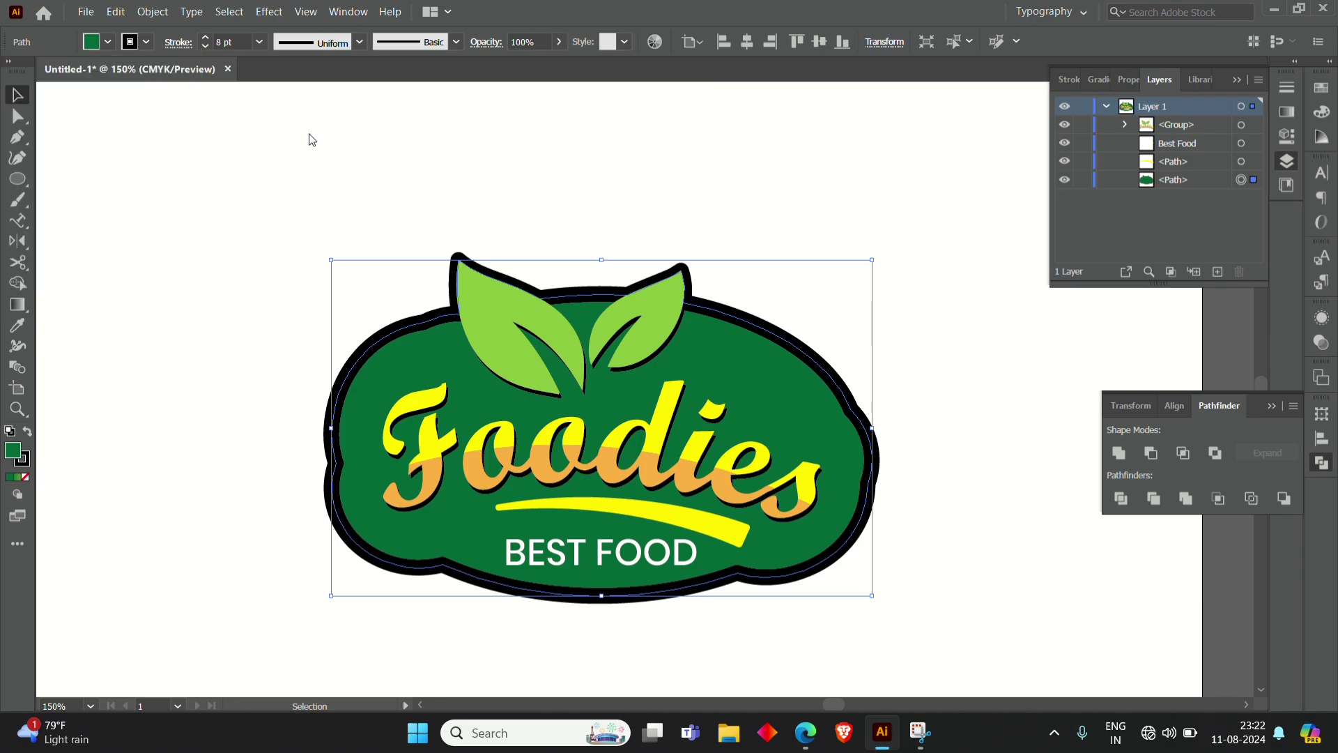
pyautogui.click(204, 47)
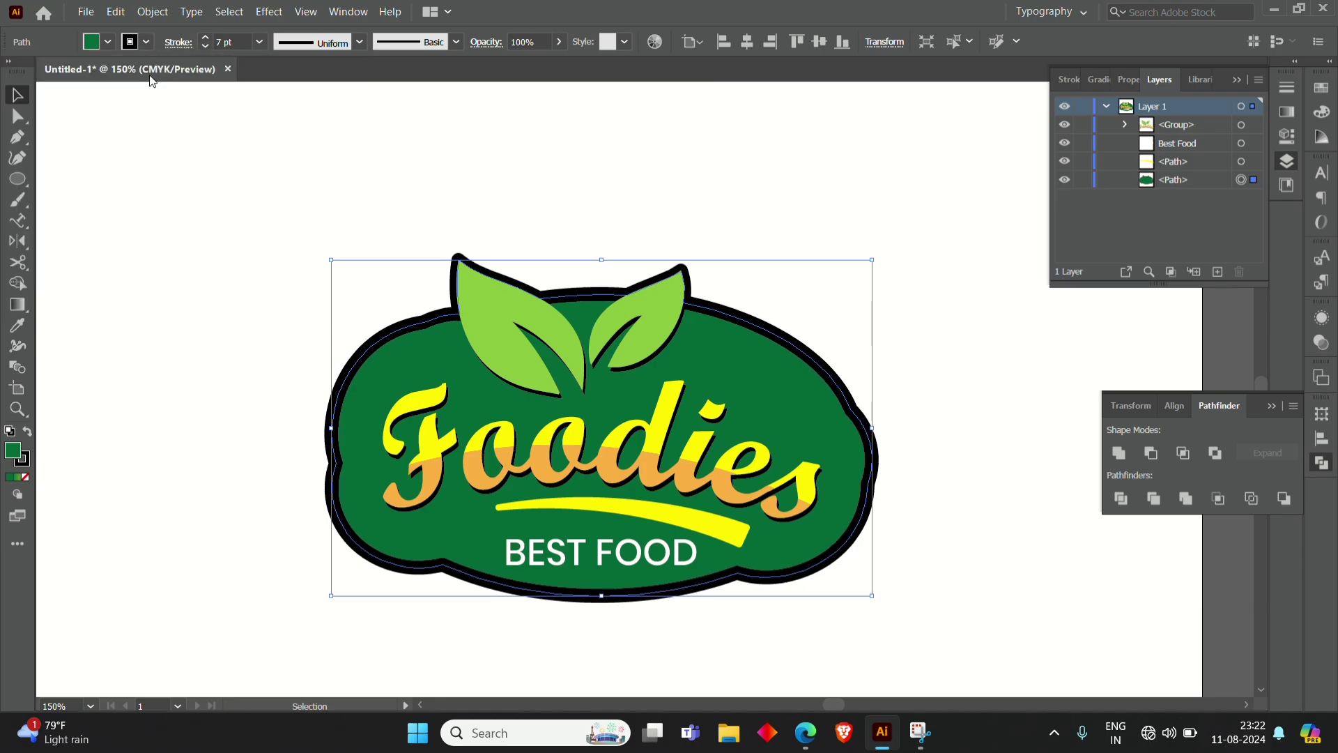
pyautogui.click(147, 43)
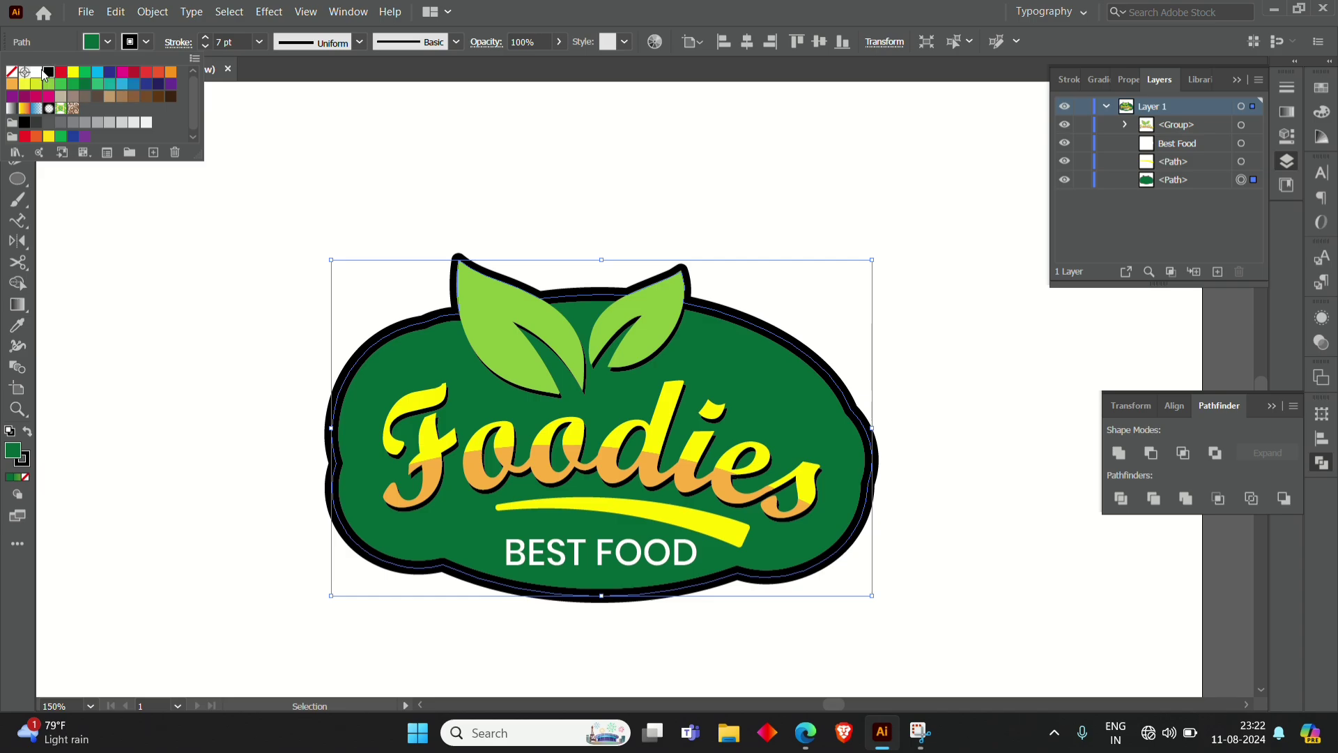
pyautogui.click(37, 72)
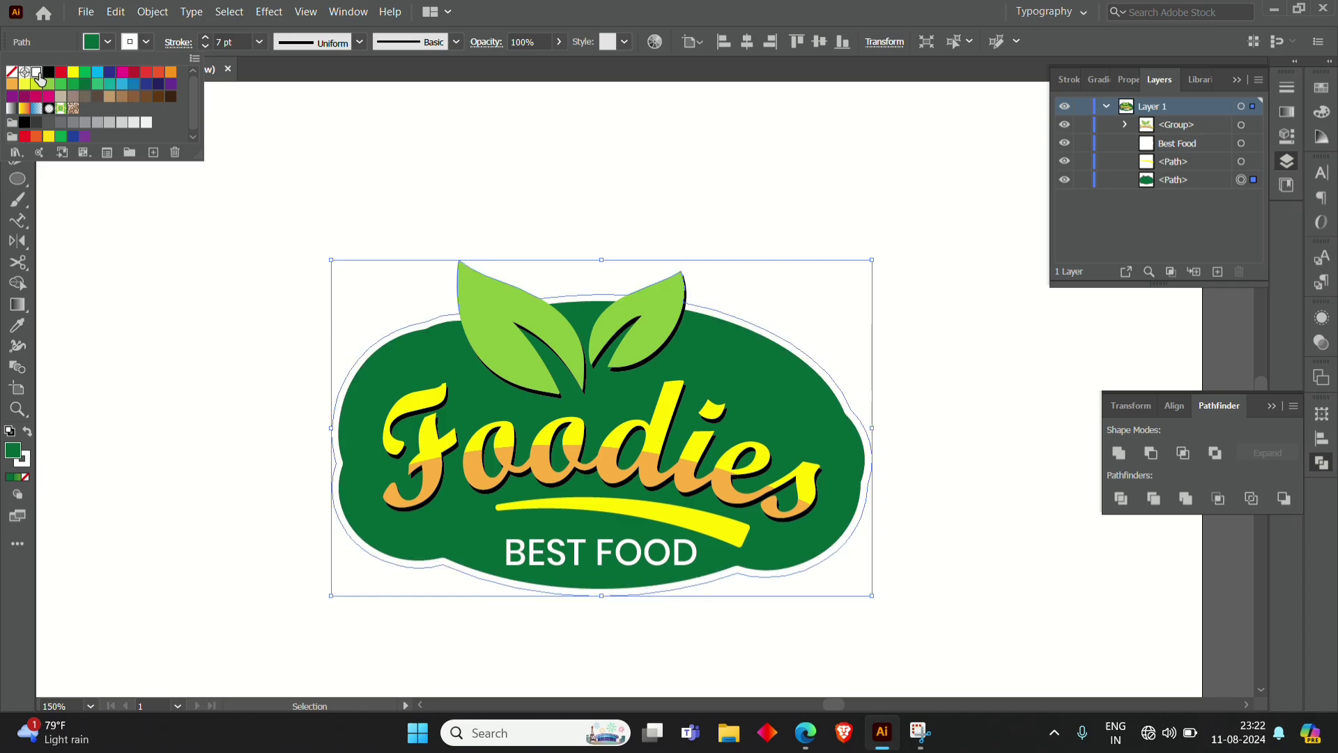
# Step: Apply a Drop Shadow to the badge: 33% opacity, 0 mm offsets, 4 mm blur
pyautogui.click(283, 17)
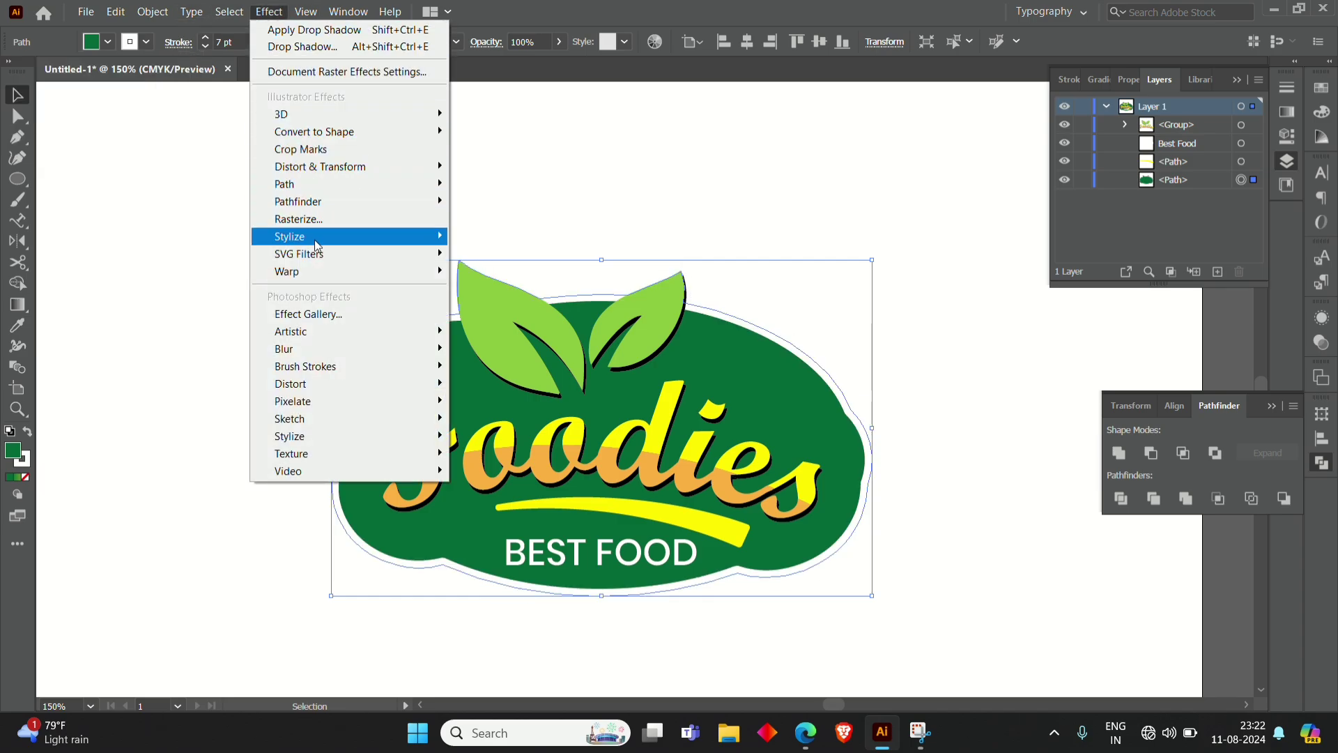
pyautogui.moveTo(290, 237)
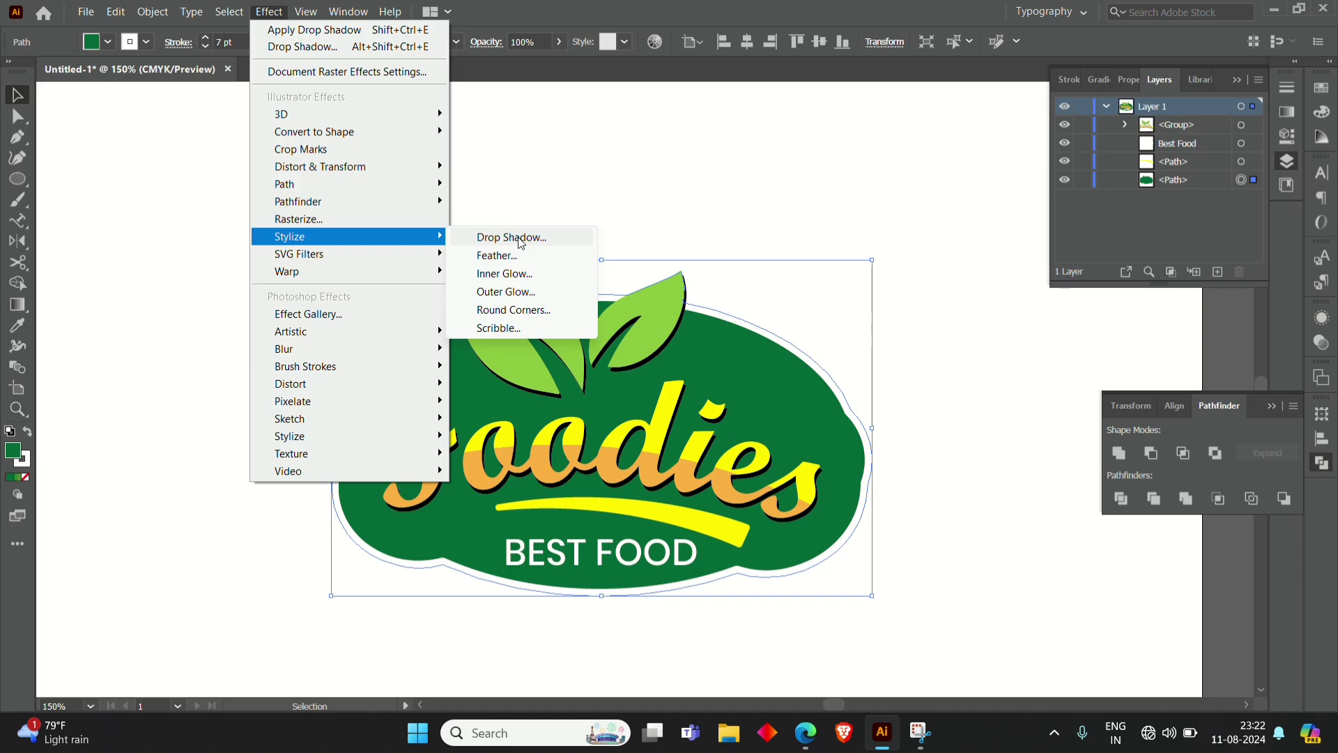
pyautogui.click(519, 238)
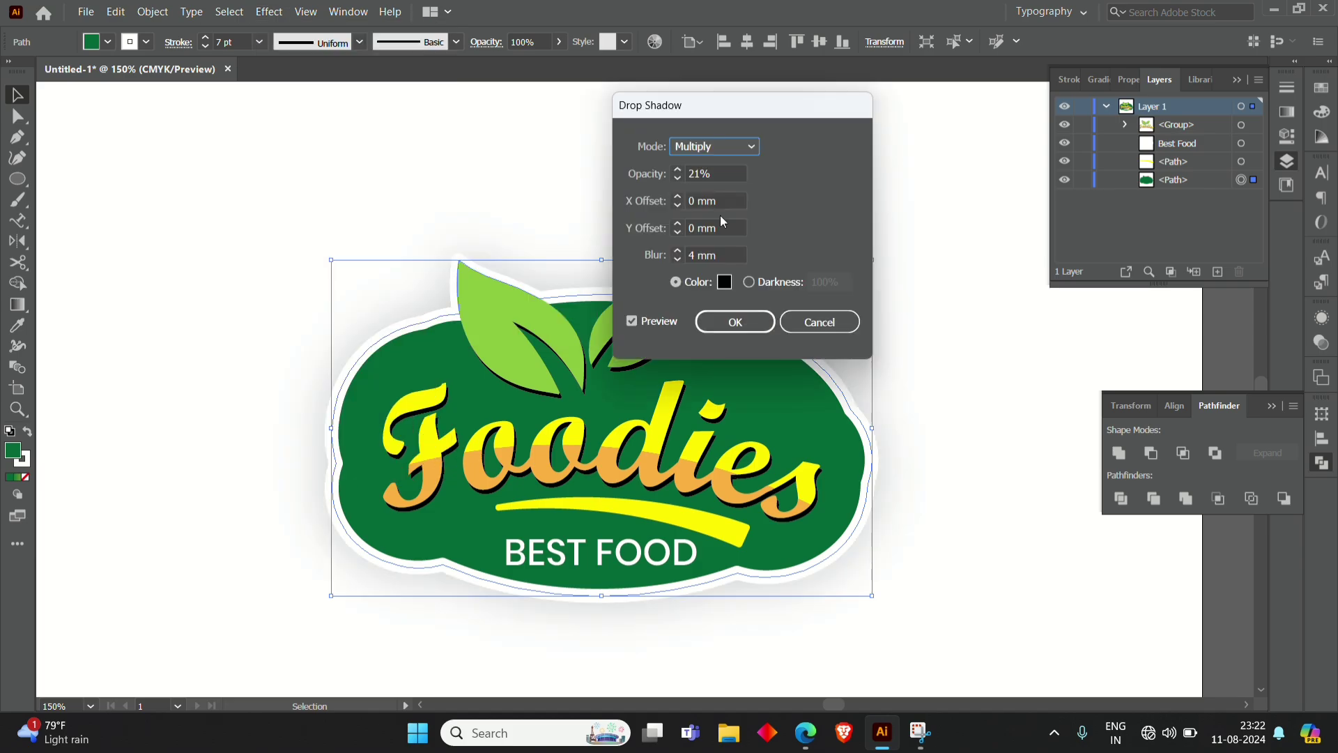
pyautogui.click(678, 170)
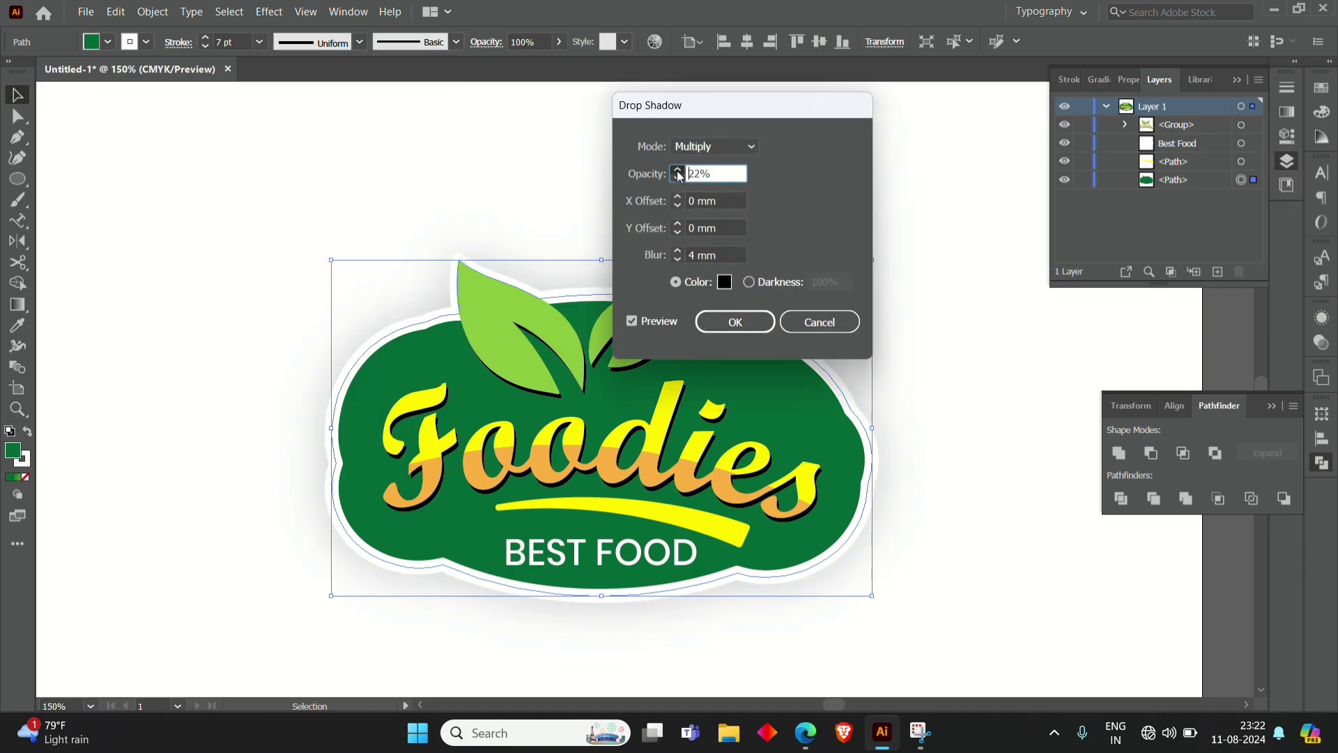
pyautogui.click(678, 170)
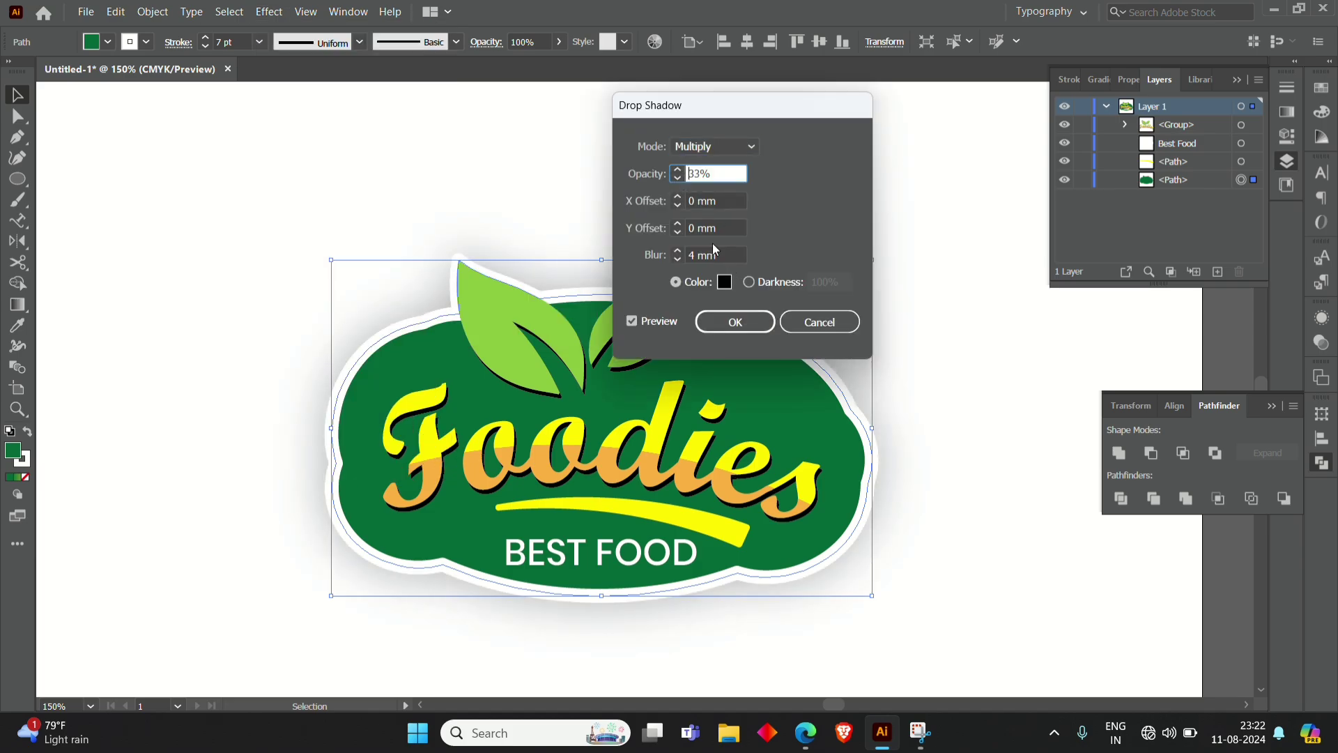
pyautogui.click(756, 325)
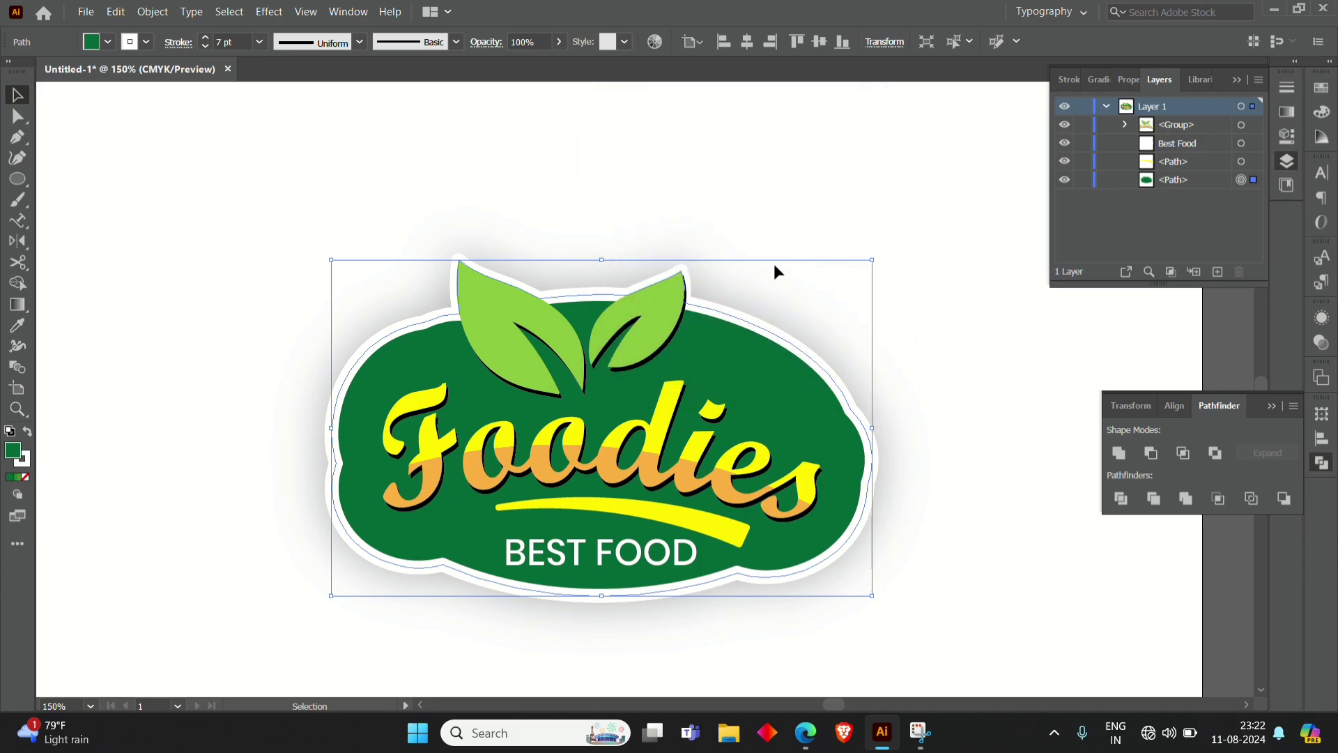
pyautogui.scroll(-3, 776, 269)
# Step: Deselect the logo and draw a rectangle from the artboard's top-left corner across the page
pyautogui.click(542, 339)
pyautogui.scroll(2, 542, 338)
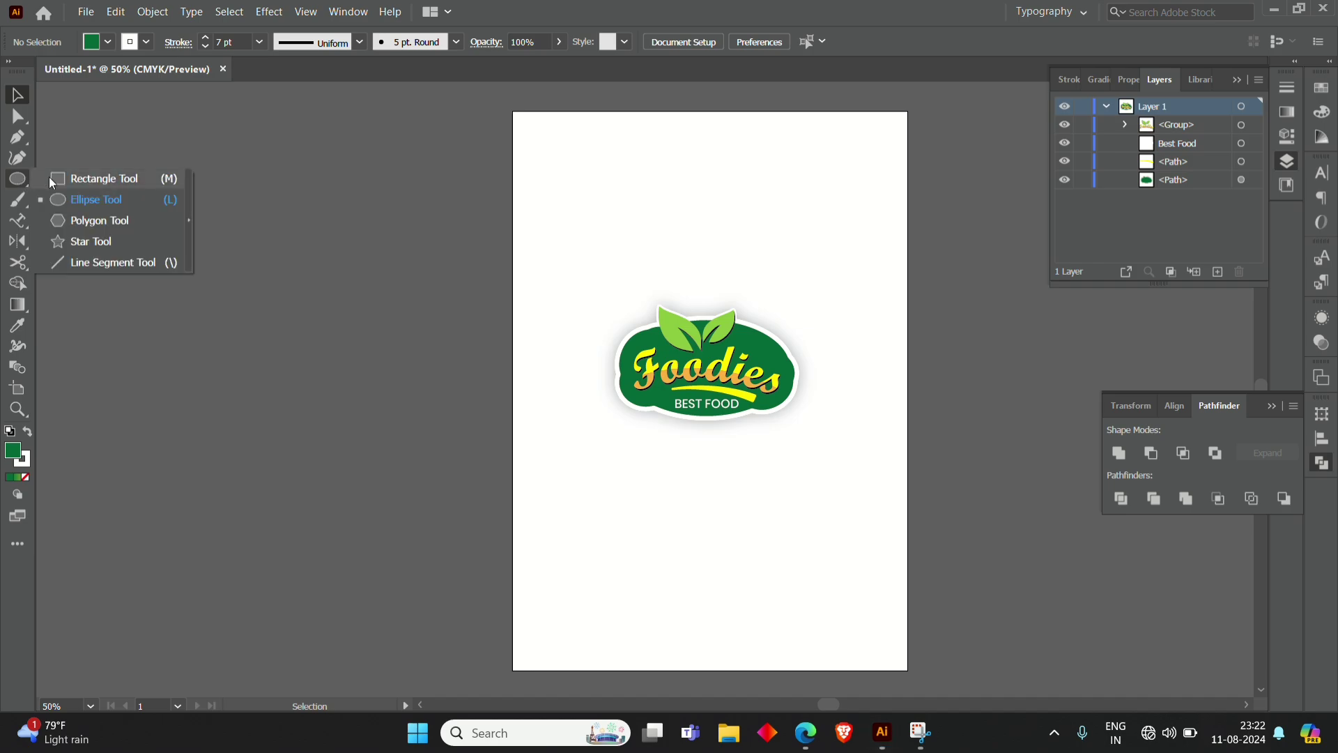
pyautogui.moveTo(18, 179); pyautogui.dragTo(51, 180)
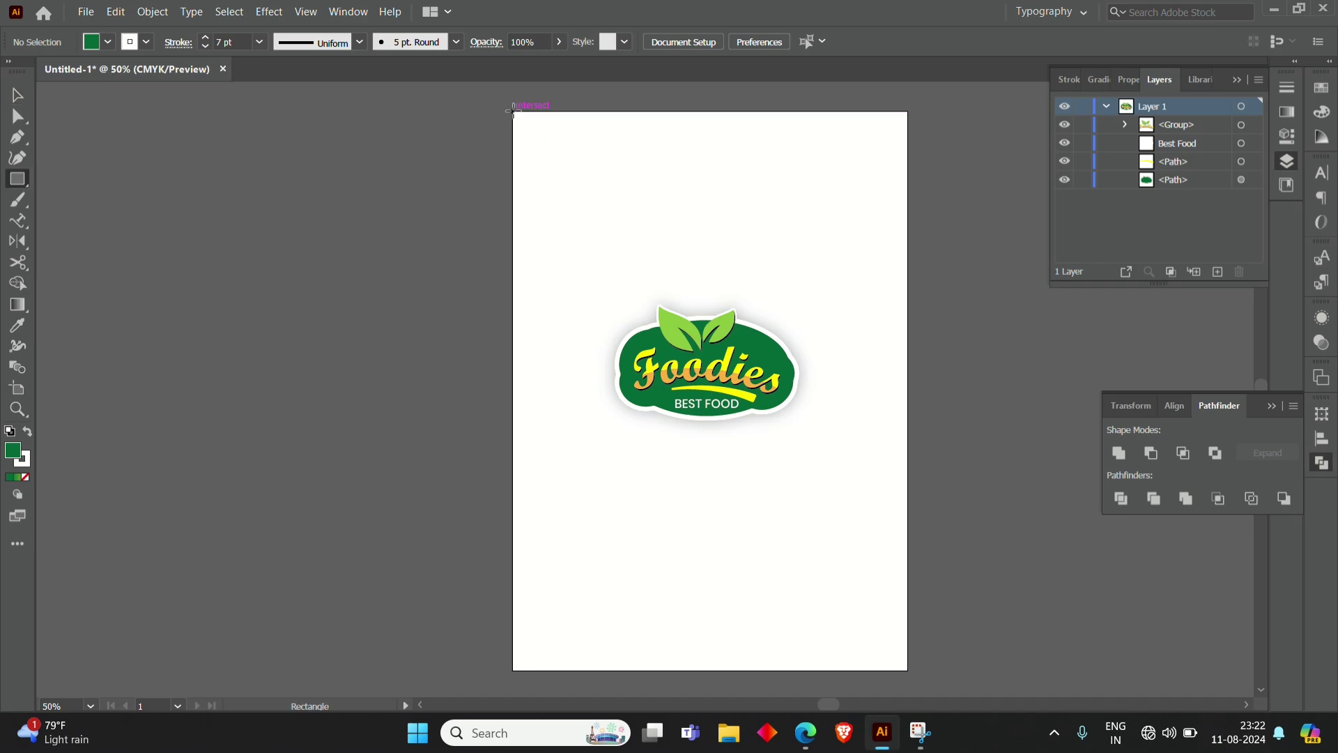
pyautogui.moveTo(513, 113); pyautogui.dragTo(655, 430)
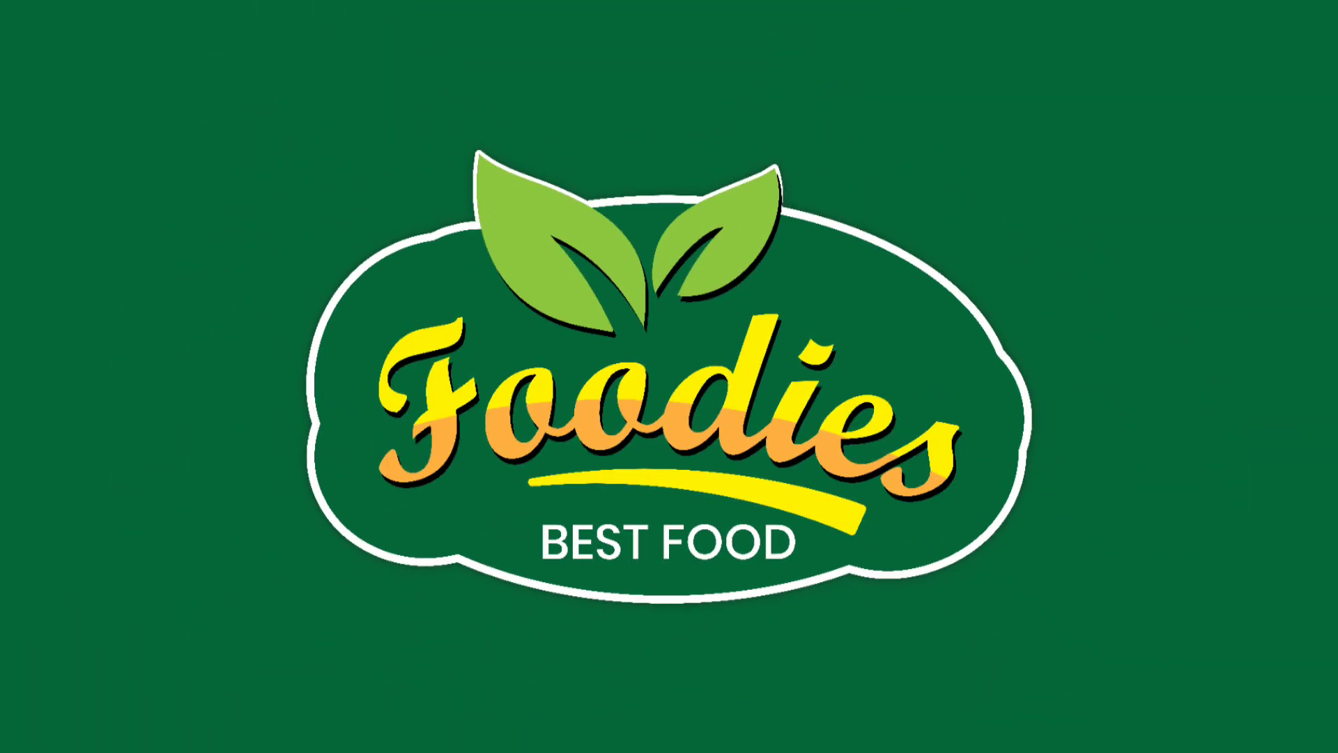